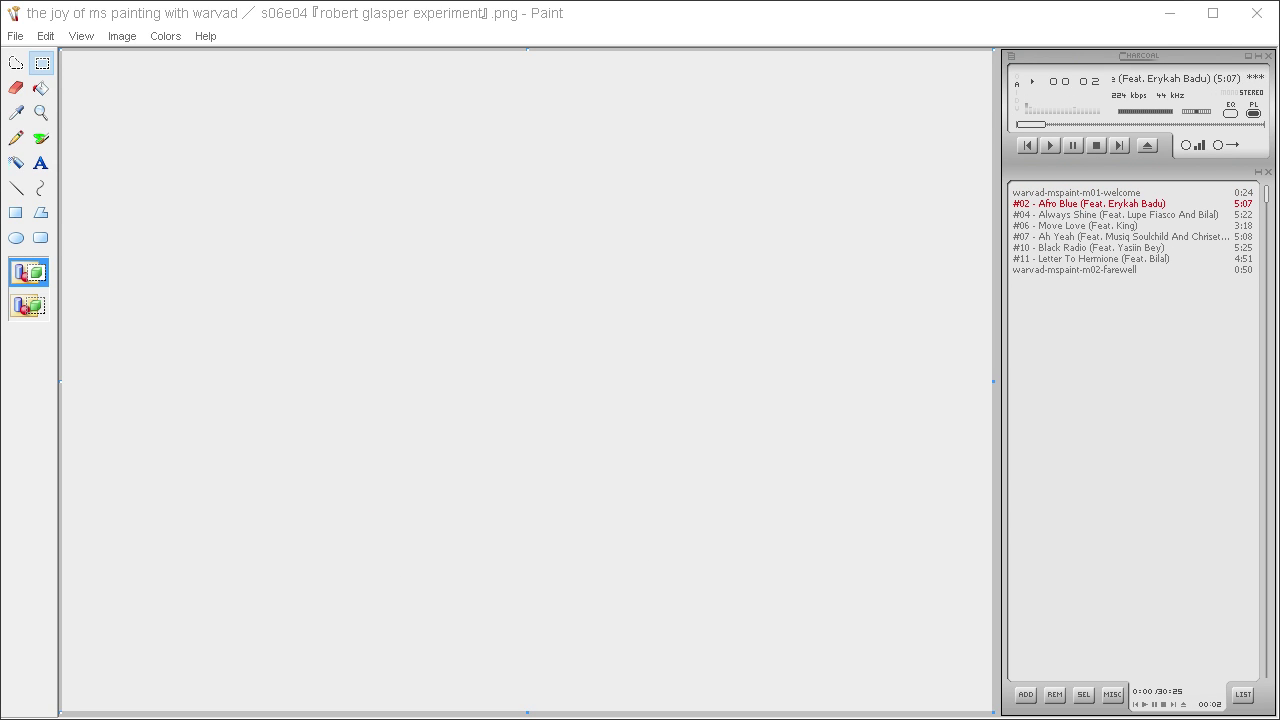
pyautogui.click(122, 36)
pyautogui.click(140, 57)
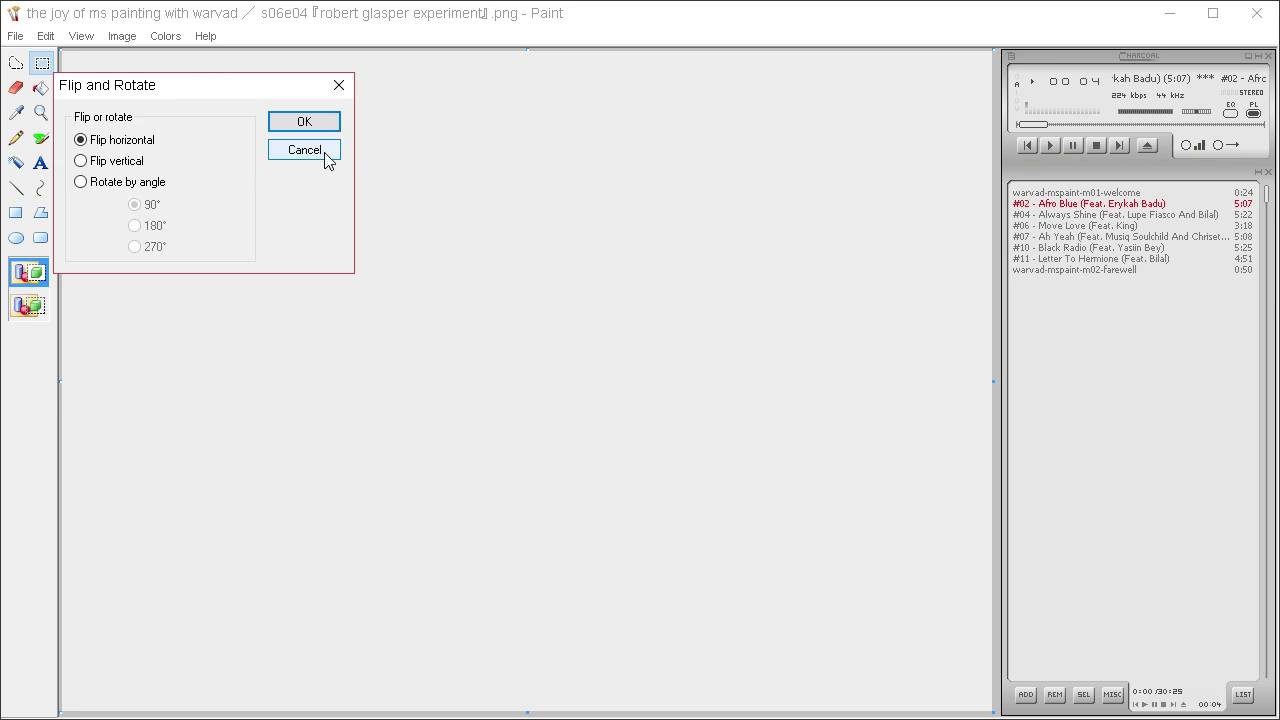
pyautogui.click(325, 152)
# - Define a dark blue-grey colour (RGB 32, 32, 40) and fill the whole blank canvas with it
pyautogui.click(165, 36)
pyautogui.click(214, 60)
pyautogui.click(690, 481)
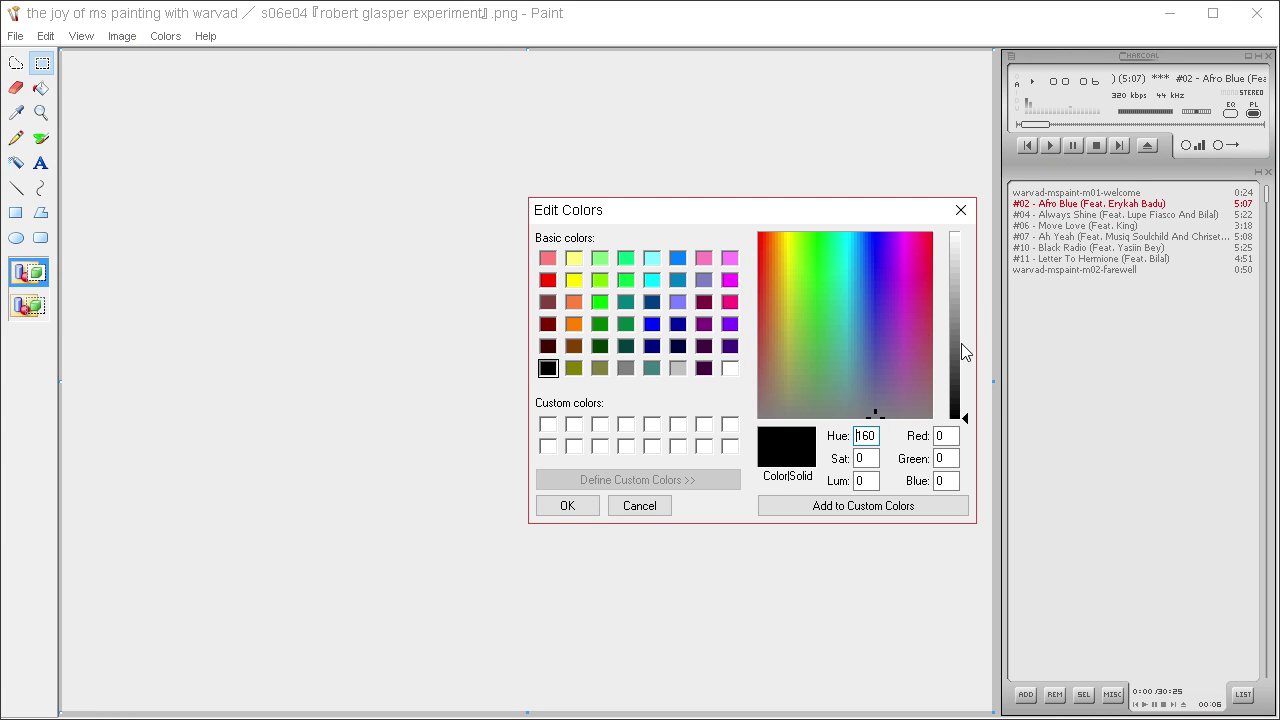
pyautogui.moveTo(965, 351); pyautogui.dragTo(966, 400)
pyautogui.click(879, 397)
pyautogui.click(874, 394)
pyautogui.click(567, 505)
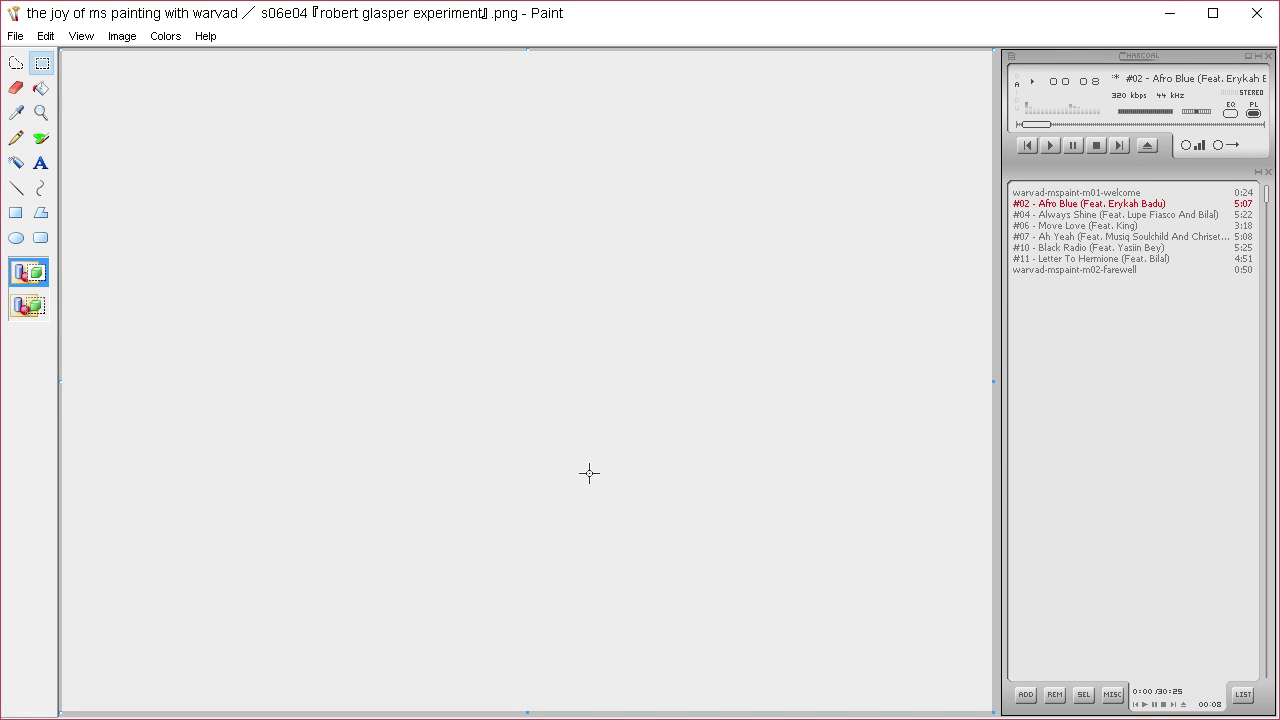
pyautogui.click(40, 88)
pyautogui.click(69, 131)
# - Set the drawing colour to off-white with RGB 244, 244, 247
pyautogui.click(16, 138)
pyautogui.click(165, 36)
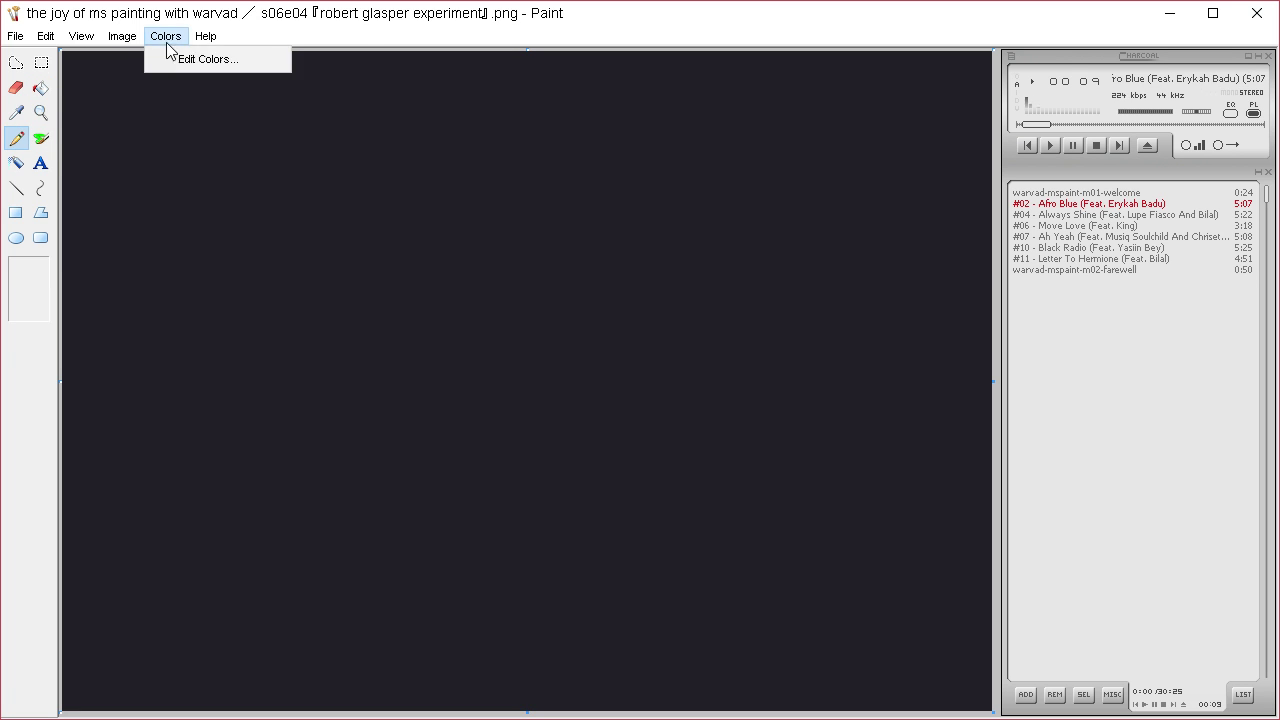
pyautogui.click(174, 59)
pyautogui.click(660, 480)
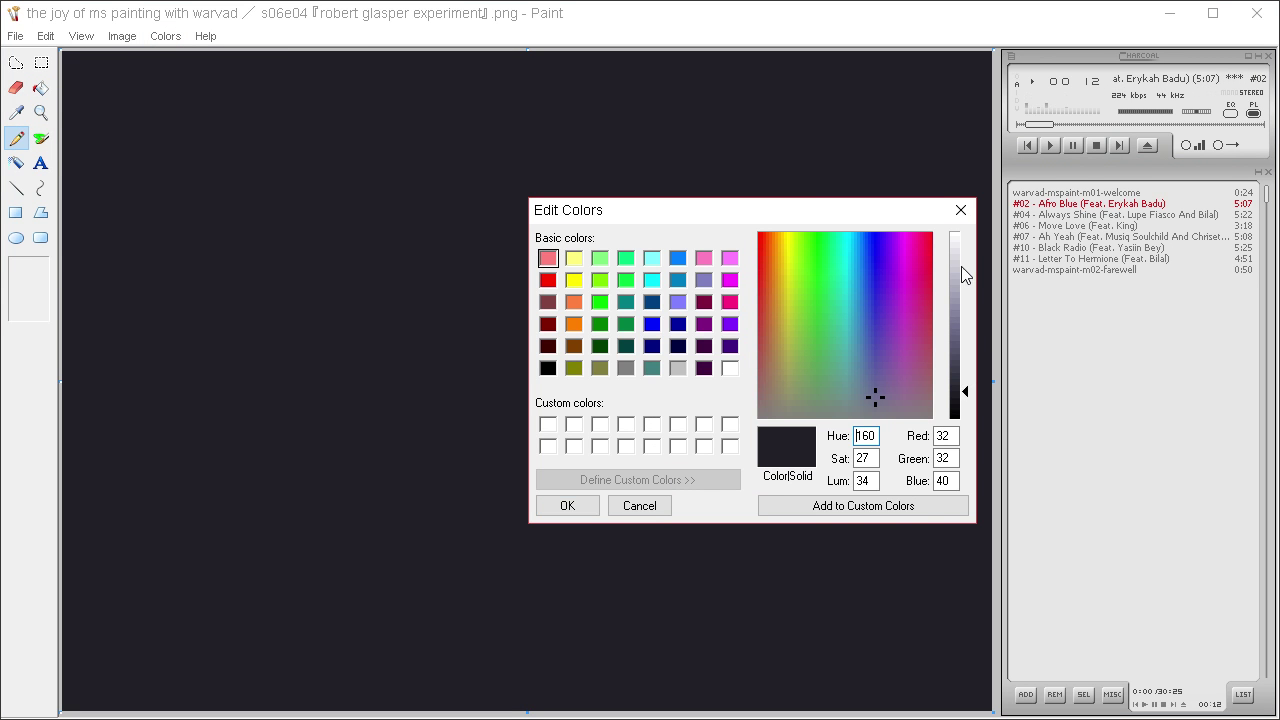
pyautogui.moveTo(963, 266); pyautogui.dragTo(965, 239)
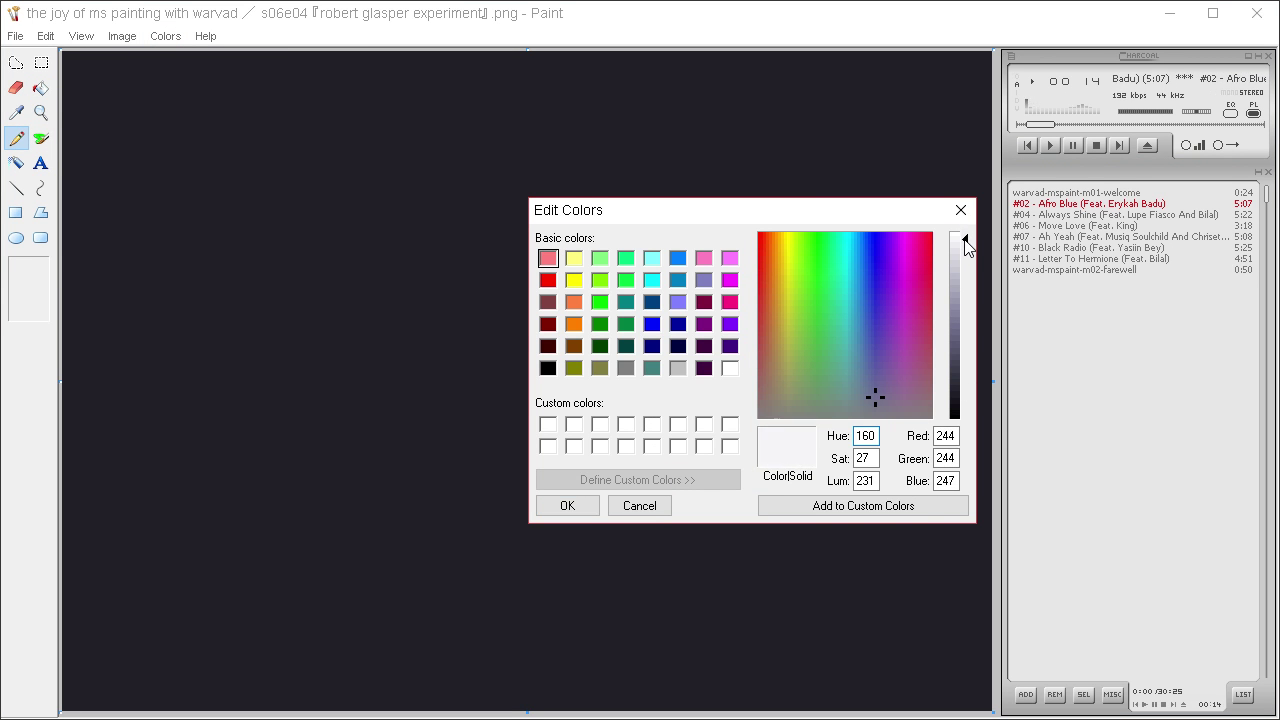
pyautogui.click(567, 505)
# - With the smallest square brush, outline a fox head in profile with two pointed ears, a closed eye, a nose and jagged cheek fur
pyautogui.click(41, 138)
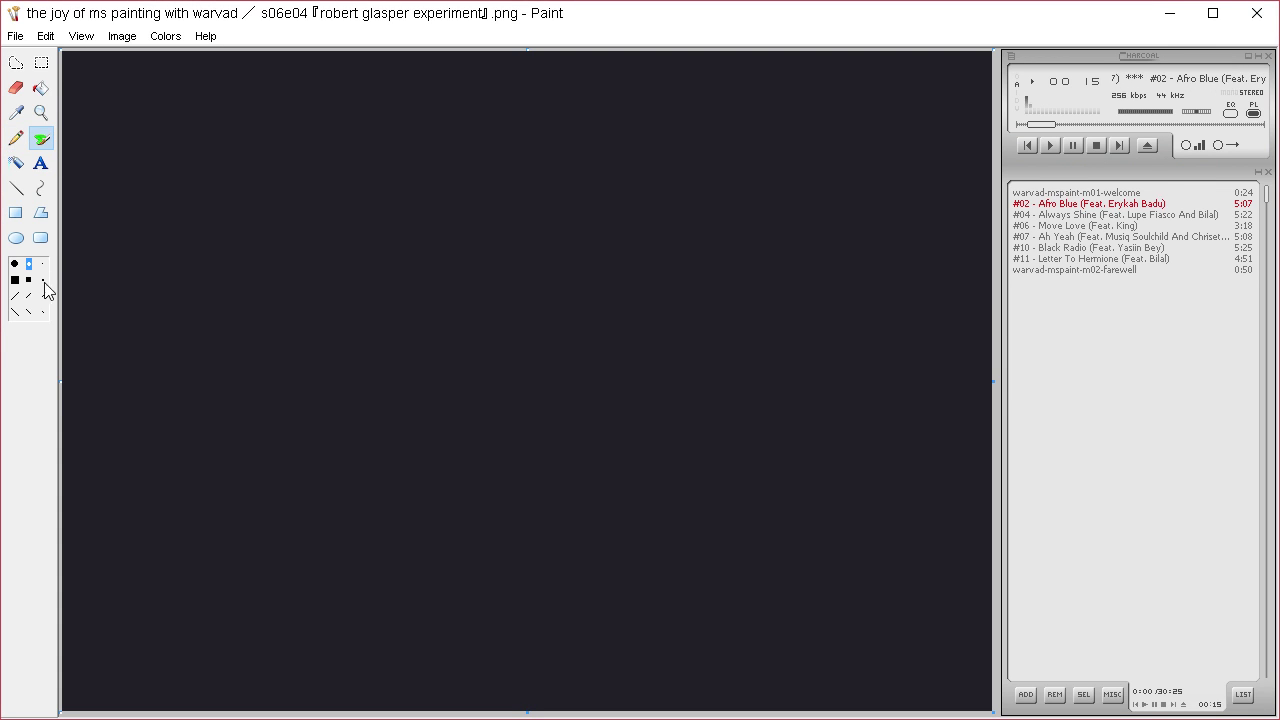
pyautogui.click(43, 281)
pyautogui.moveTo(210, 240)
pyautogui.mouseDown()
pyautogui.moveTo(241, 142)
pyautogui.moveTo(296, 197)
pyautogui.moveTo(305, 226)
pyautogui.moveTo(362, 250)
pyautogui.moveTo(428, 314)
pyautogui.mouseUp()
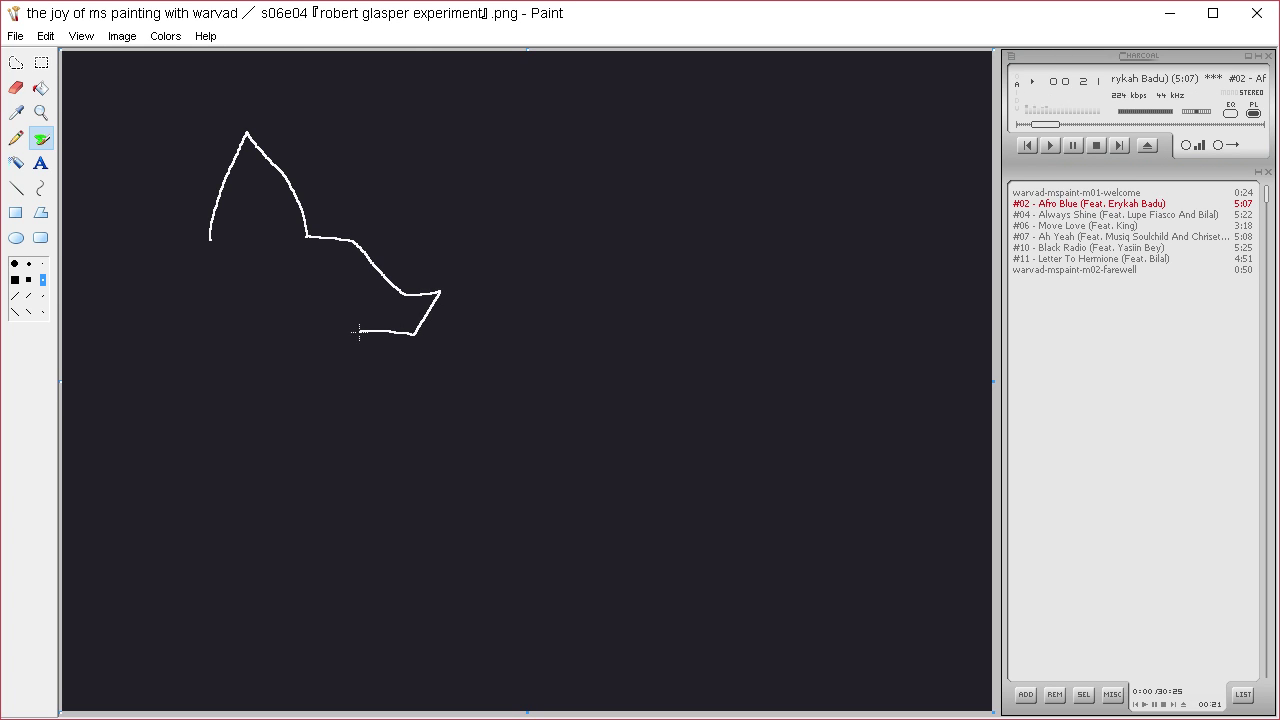
pyautogui.moveTo(298, 202)
pyautogui.mouseDown()
pyautogui.moveTo(342, 173)
pyautogui.moveTo(380, 214)
pyautogui.moveTo(363, 248)
pyautogui.mouseUp()
pyautogui.moveTo(284, 303); pyautogui.dragTo(340, 318)
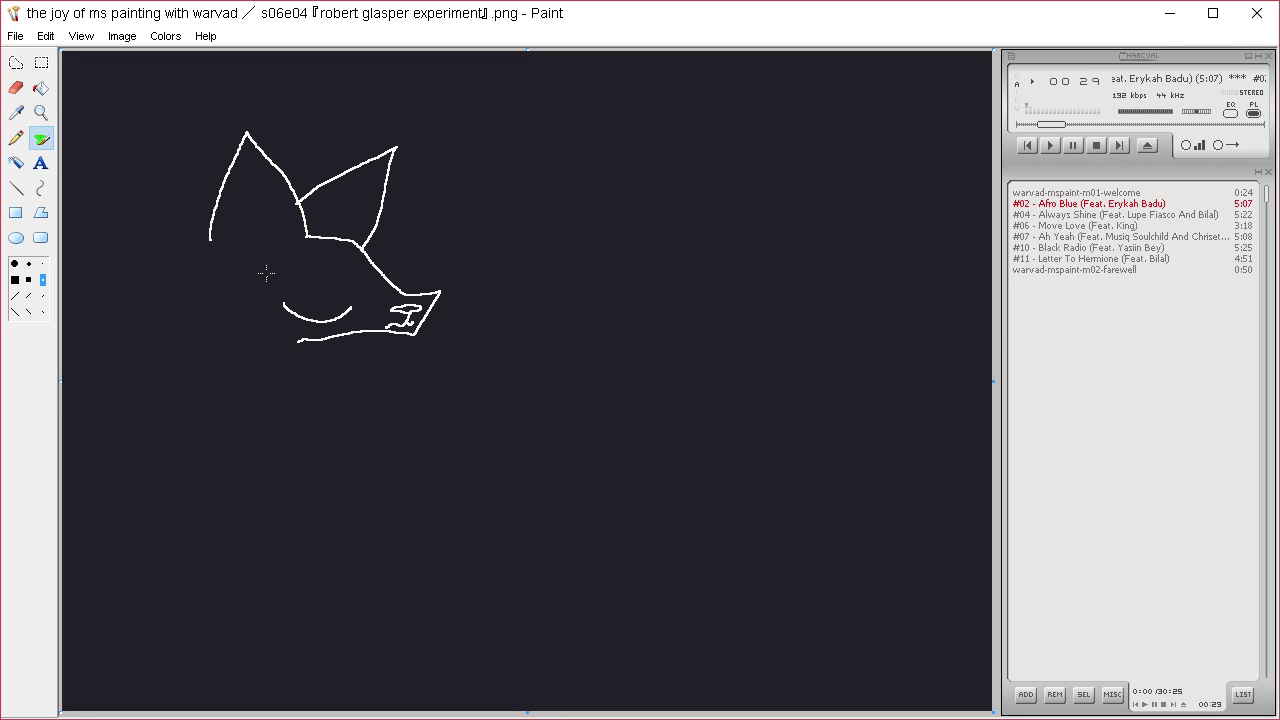
pyautogui.moveTo(192, 267)
pyautogui.mouseDown()
pyautogui.moveTo(187, 326)
pyautogui.moveTo(222, 312)
pyautogui.mouseUp()
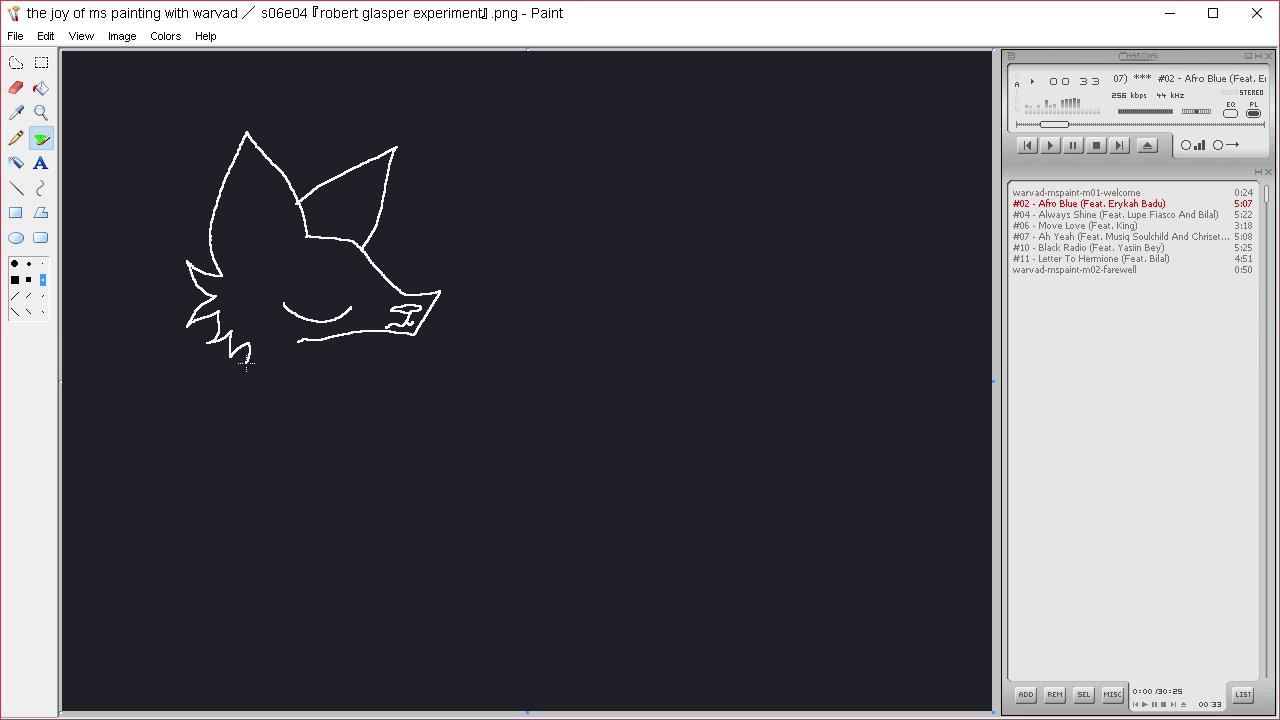
# - Outline the fox's curved neck and chest, plus a foreleg stretched forward with elbow fur and a clawed paw
pyautogui.moveTo(264, 375)
pyautogui.mouseDown()
pyautogui.moveTo(231, 464)
pyautogui.moveTo(228, 568)
pyautogui.mouseUp()
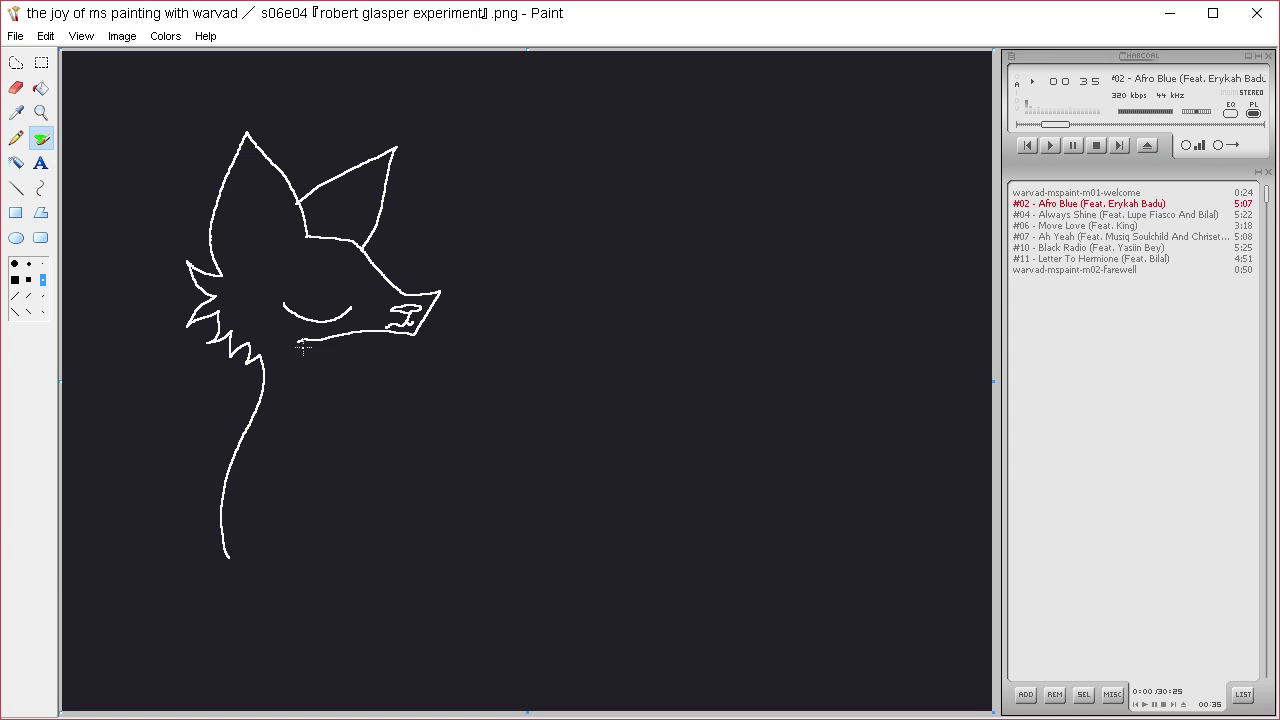
pyautogui.moveTo(300, 345)
pyautogui.mouseDown()
pyautogui.moveTo(291, 440)
pyautogui.moveTo(306, 484)
pyautogui.moveTo(376, 556)
pyautogui.mouseUp()
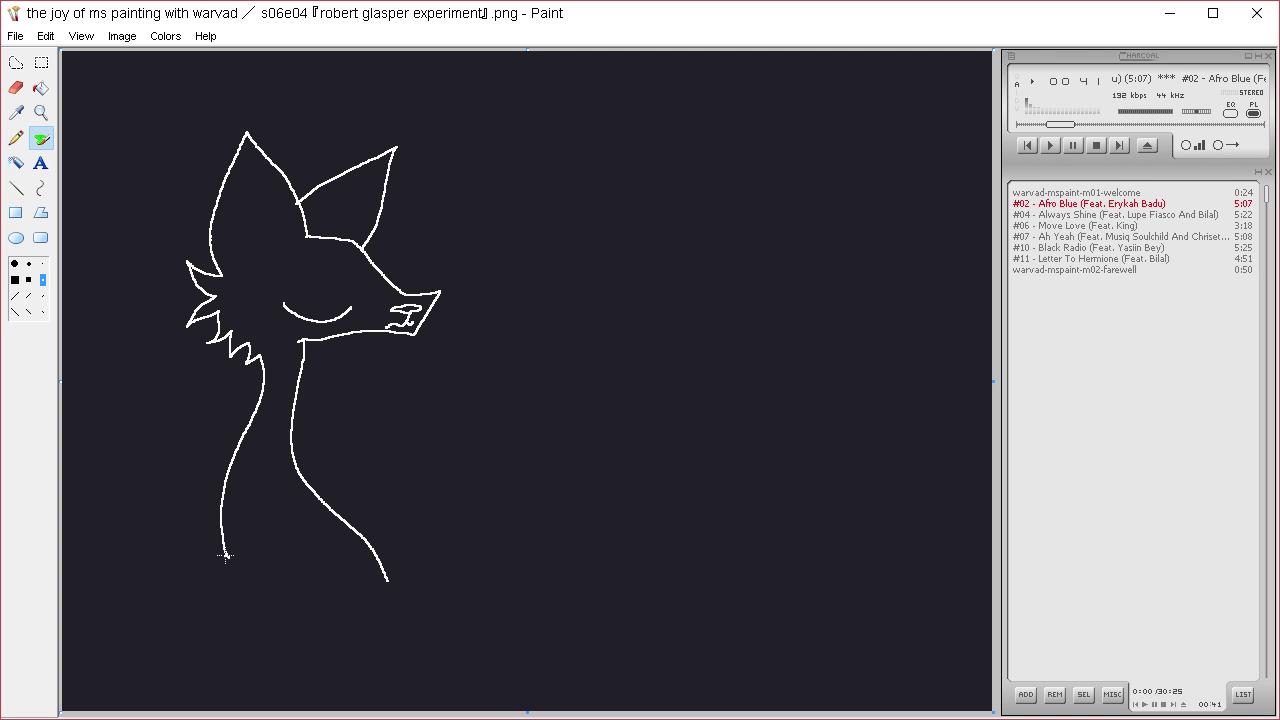
pyautogui.moveTo(239, 576)
pyautogui.mouseDown()
pyautogui.moveTo(220, 623)
pyautogui.moveTo(240, 617)
pyautogui.moveTo(229, 641)
pyautogui.moveTo(253, 625)
pyautogui.moveTo(244, 658)
pyautogui.moveTo(262, 640)
pyautogui.moveTo(309, 660)
pyautogui.moveTo(470, 632)
pyautogui.mouseUp()
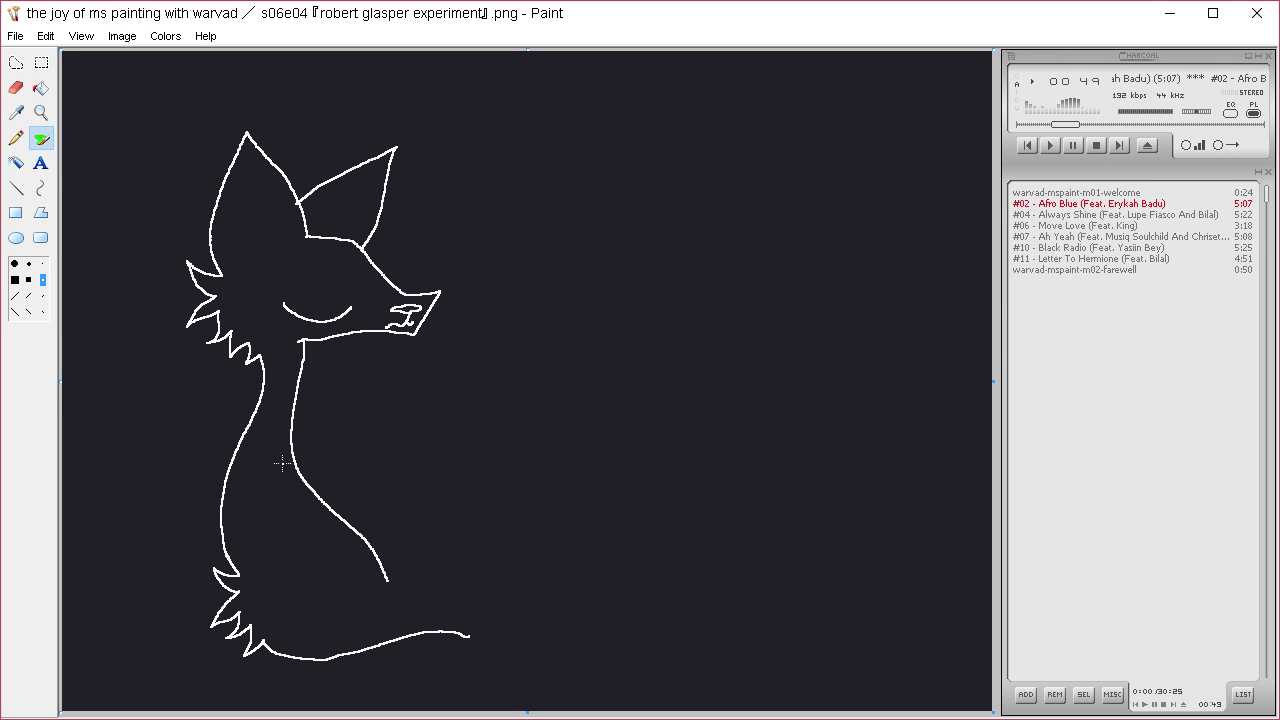
pyautogui.moveTo(290, 476)
pyautogui.mouseDown()
pyautogui.moveTo(283, 580)
pyautogui.moveTo(316, 619)
pyautogui.moveTo(522, 612)
pyautogui.moveTo(535, 647)
pyautogui.mouseUp()
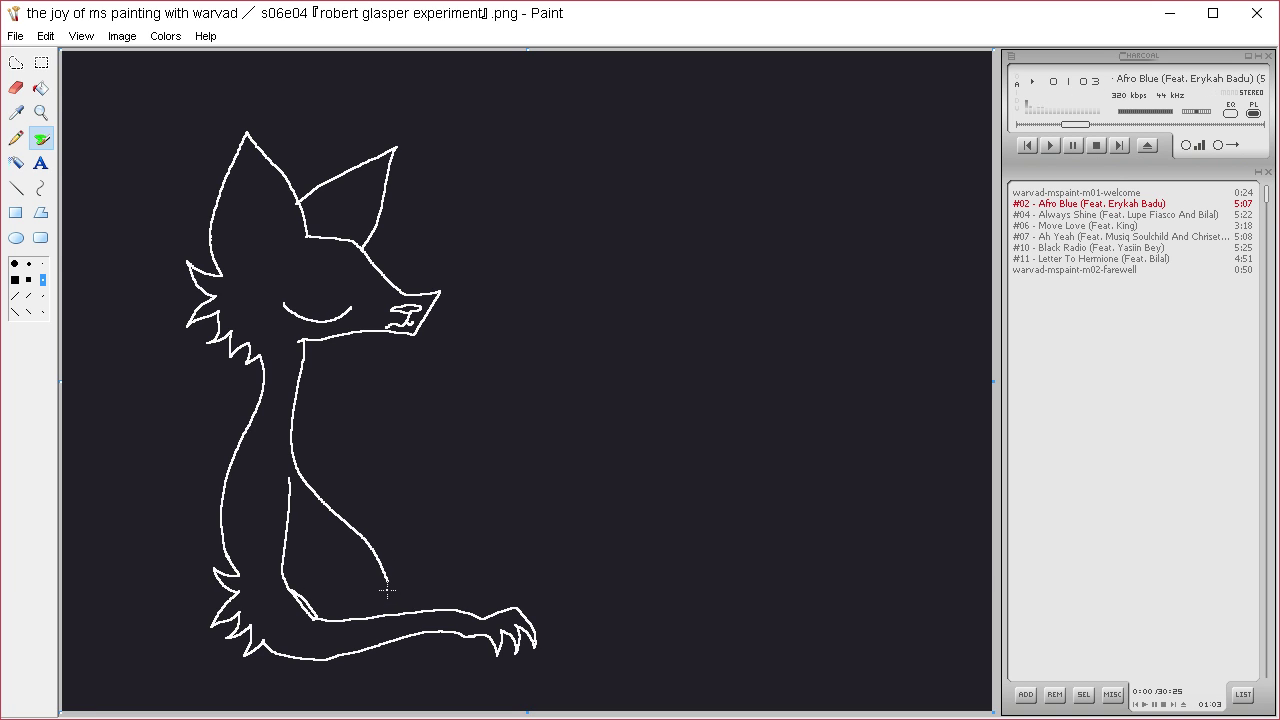
pyautogui.moveTo(305, 662); pyautogui.dragTo(252, 714)
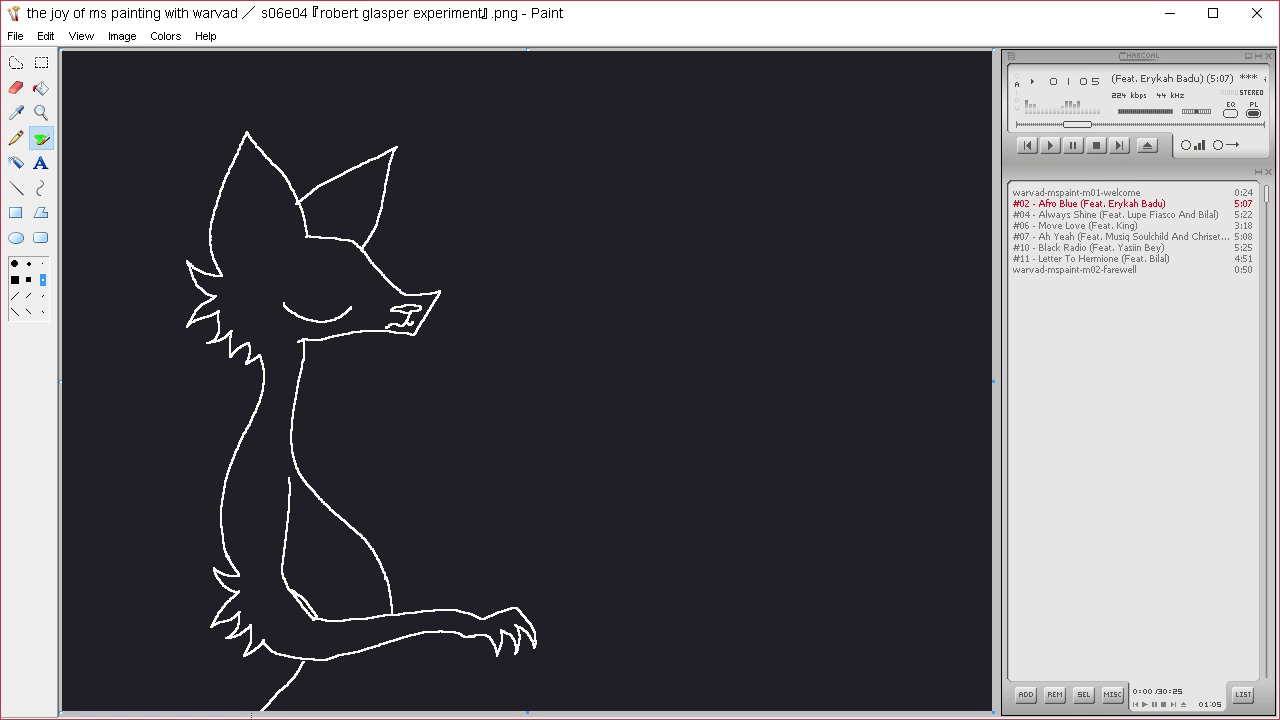
pyautogui.moveTo(397, 643); pyautogui.dragTo(380, 712)
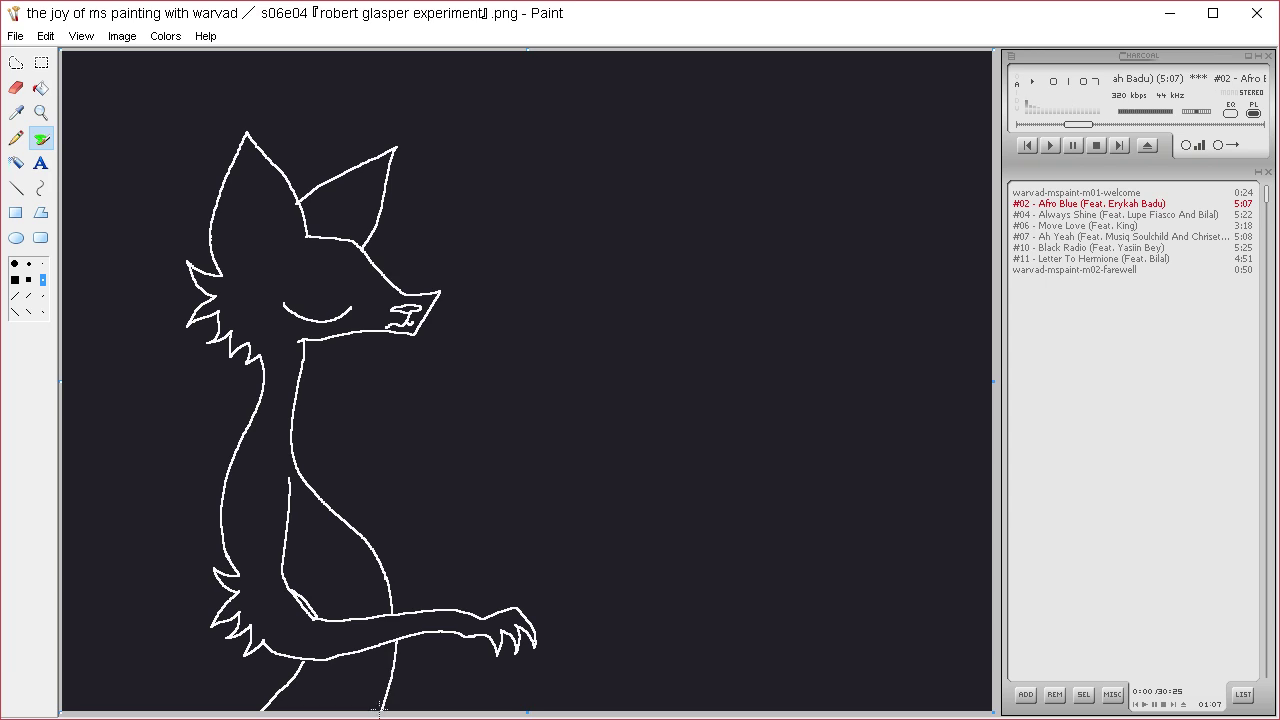
pyautogui.hotkey('ctrl', 'z')
pyautogui.hotkey('ctrl', 'z')
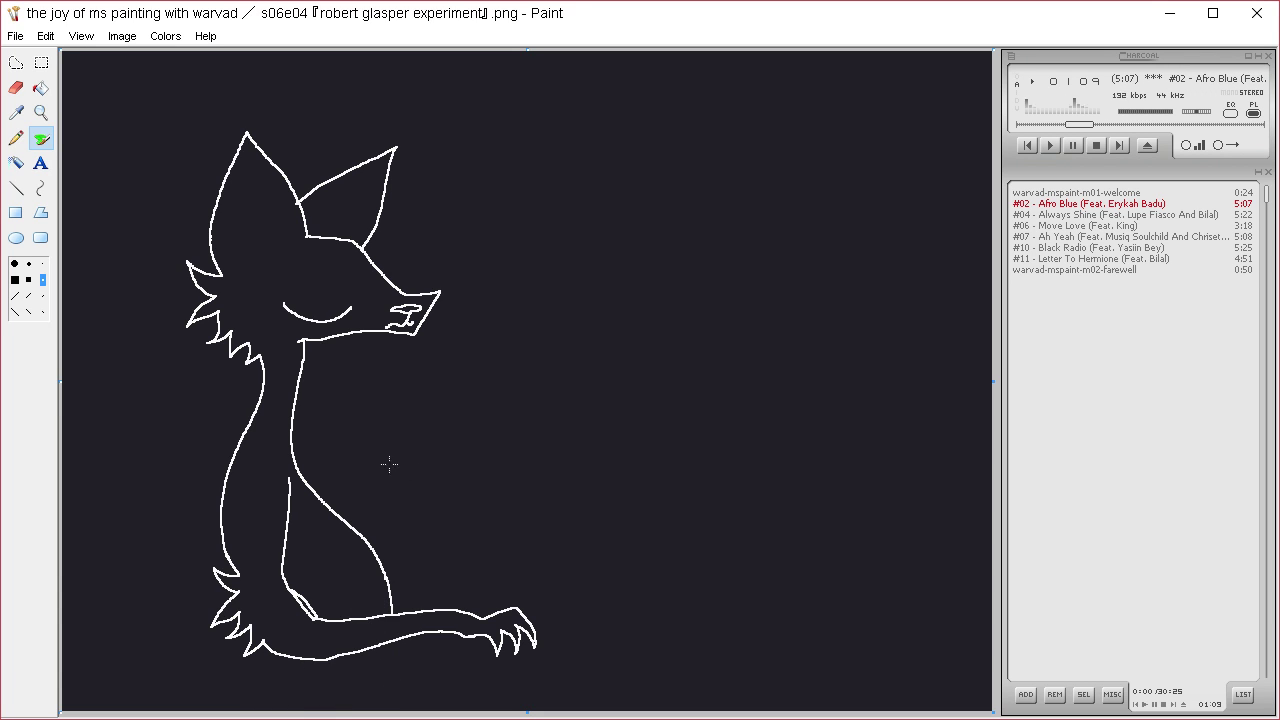
# - Outline the rest of the reclining fox: shoulder and second foreleg, back, belly, hind legs and long curling tail
pyautogui.moveTo(376, 481)
pyautogui.mouseDown()
pyautogui.moveTo(390, 559)
pyautogui.moveTo(290, 658)
pyautogui.moveTo(287, 679)
pyautogui.moveTo(300, 664)
pyautogui.moveTo(324, 679)
pyautogui.moveTo(321, 639)
pyautogui.moveTo(387, 616)
pyautogui.moveTo(444, 559)
pyautogui.moveTo(401, 464)
pyautogui.moveTo(298, 441)
pyautogui.mouseUp()
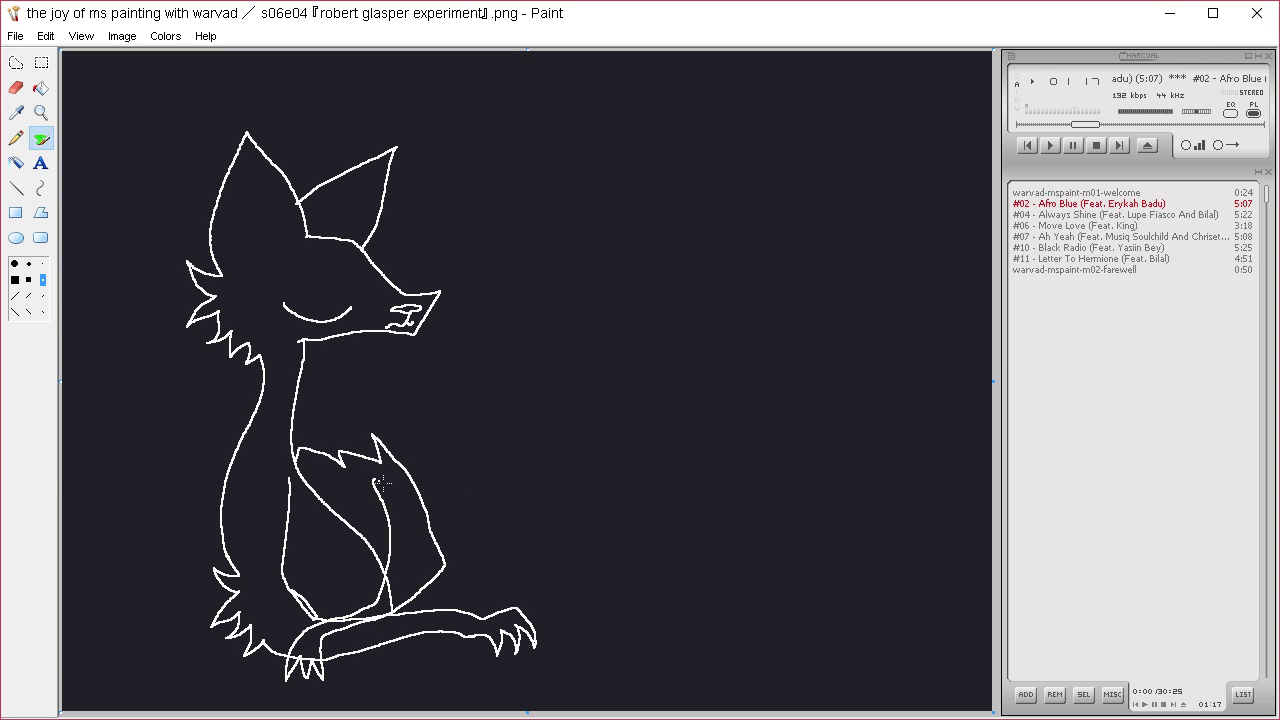
pyautogui.moveTo(396, 465)
pyautogui.mouseDown()
pyautogui.moveTo(507, 477)
pyautogui.moveTo(630, 431)
pyautogui.moveTo(714, 431)
pyautogui.moveTo(727, 448)
pyautogui.moveTo(621, 498)
pyautogui.moveTo(601, 578)
pyautogui.moveTo(640, 613)
pyautogui.moveTo(684, 612)
pyautogui.moveTo(692, 578)
pyautogui.moveTo(599, 647)
pyautogui.moveTo(606, 672)
pyautogui.moveTo(797, 581)
pyautogui.moveTo(762, 563)
pyautogui.moveTo(777, 505)
pyautogui.moveTo(769, 460)
pyautogui.moveTo(697, 425)
pyautogui.mouseUp()
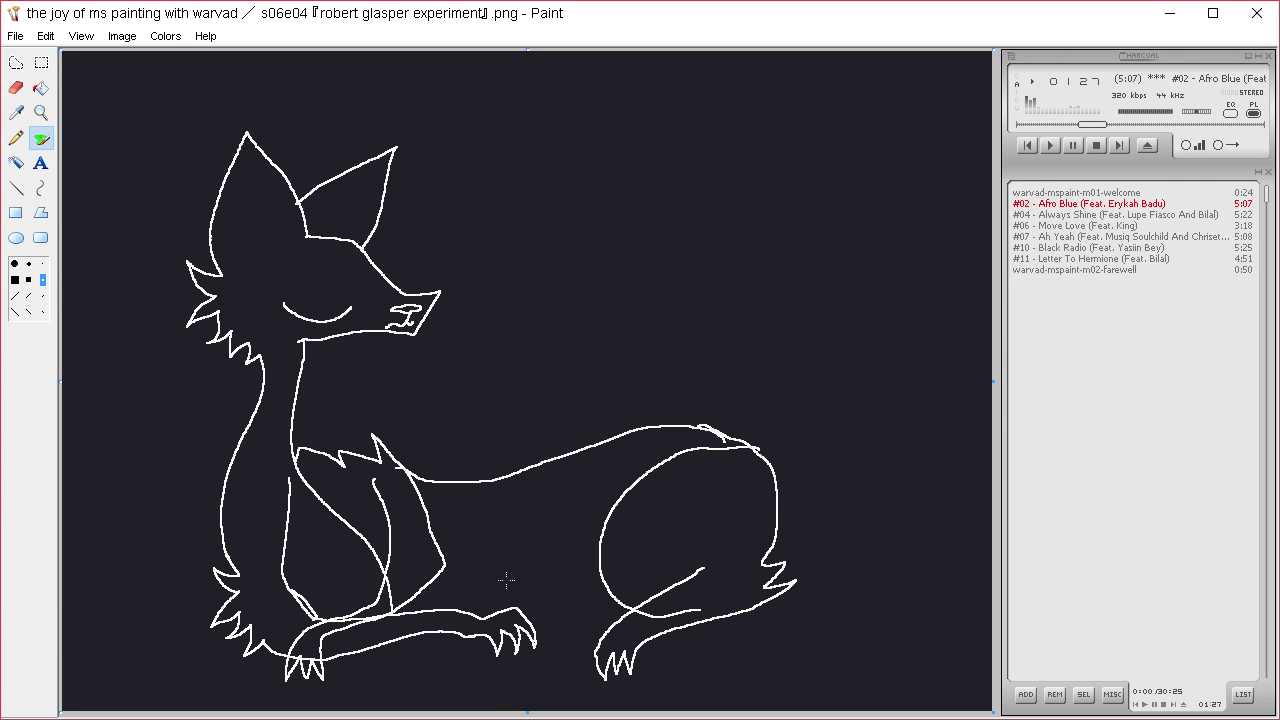
pyautogui.moveTo(483, 565)
pyautogui.mouseDown()
pyautogui.moveTo(556, 618)
pyautogui.moveTo(511, 711)
pyautogui.moveTo(530, 697)
pyautogui.moveTo(550, 708)
pyautogui.moveTo(603, 609)
pyautogui.moveTo(585, 606)
pyautogui.moveTo(596, 562)
pyautogui.moveTo(536, 573)
pyautogui.moveTo(428, 562)
pyautogui.mouseUp()
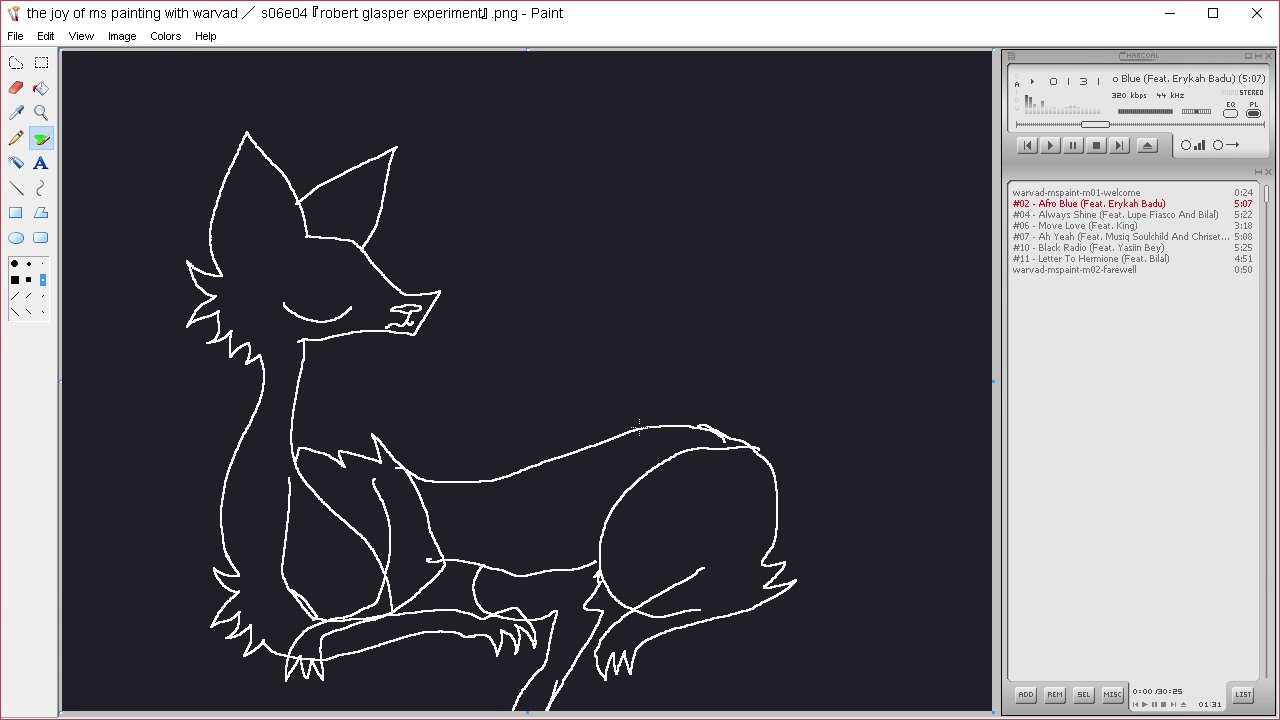
pyautogui.moveTo(723, 430)
pyautogui.mouseDown()
pyautogui.moveTo(920, 500)
pyautogui.moveTo(837, 606)
pyautogui.moveTo(800, 694)
pyautogui.moveTo(755, 698)
pyautogui.moveTo(748, 645)
pyautogui.moveTo(866, 552)
pyautogui.moveTo(822, 470)
pyautogui.moveTo(773, 458)
pyautogui.mouseUp()
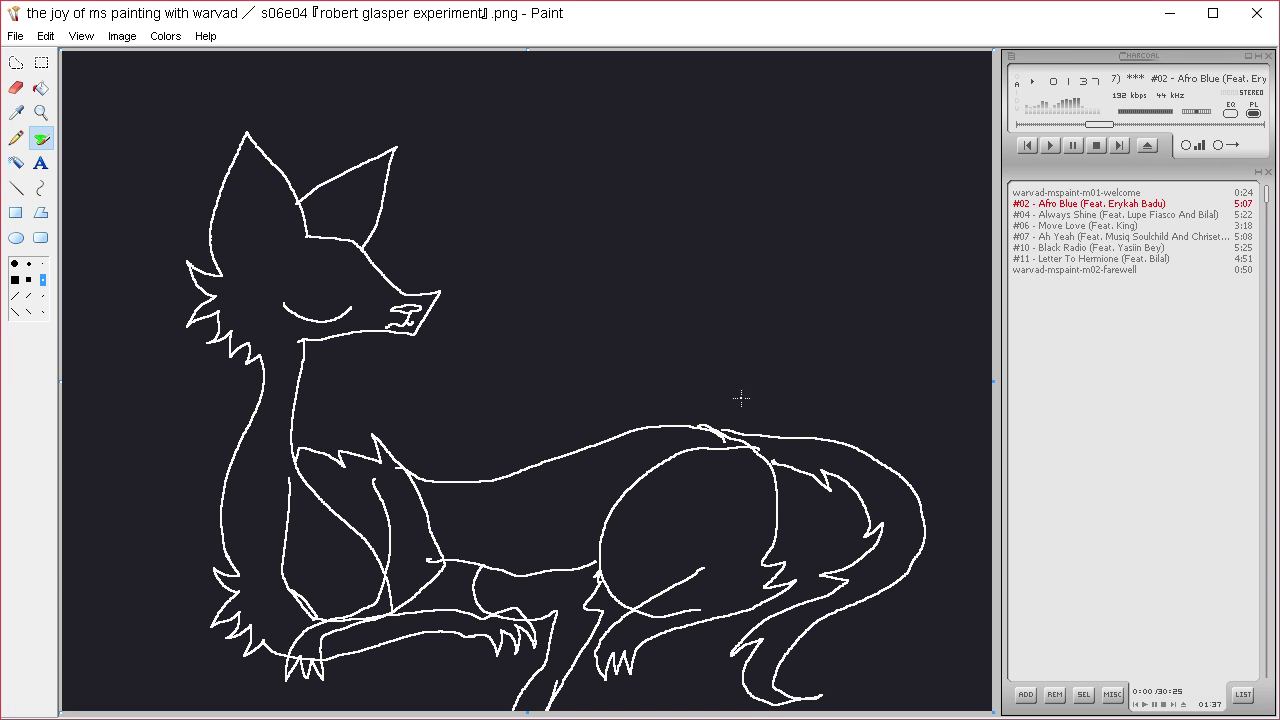
# - Fill the fox's head, neck, chest, forelegs, paws, torso and haunch with off-white
pyautogui.click(40, 87)
pyautogui.click(312, 242)
pyautogui.click(361, 188)
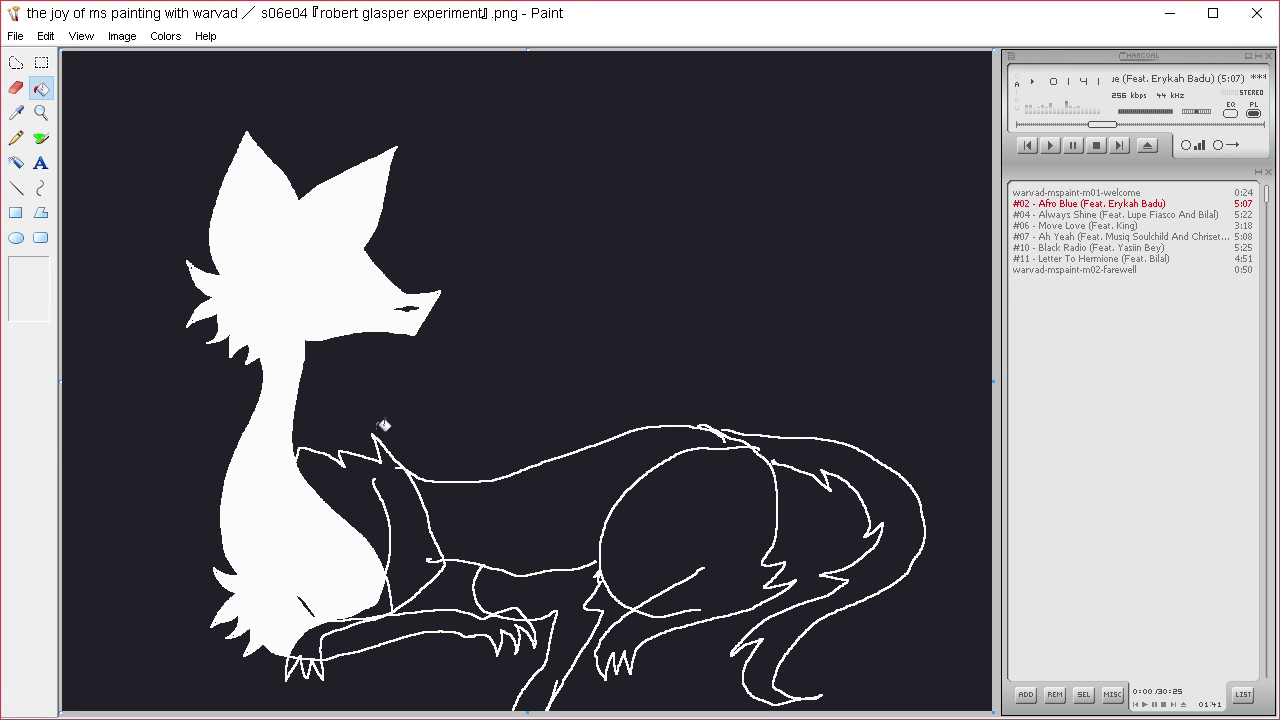
pyautogui.click(383, 503)
pyautogui.click(376, 624)
pyautogui.click(326, 628)
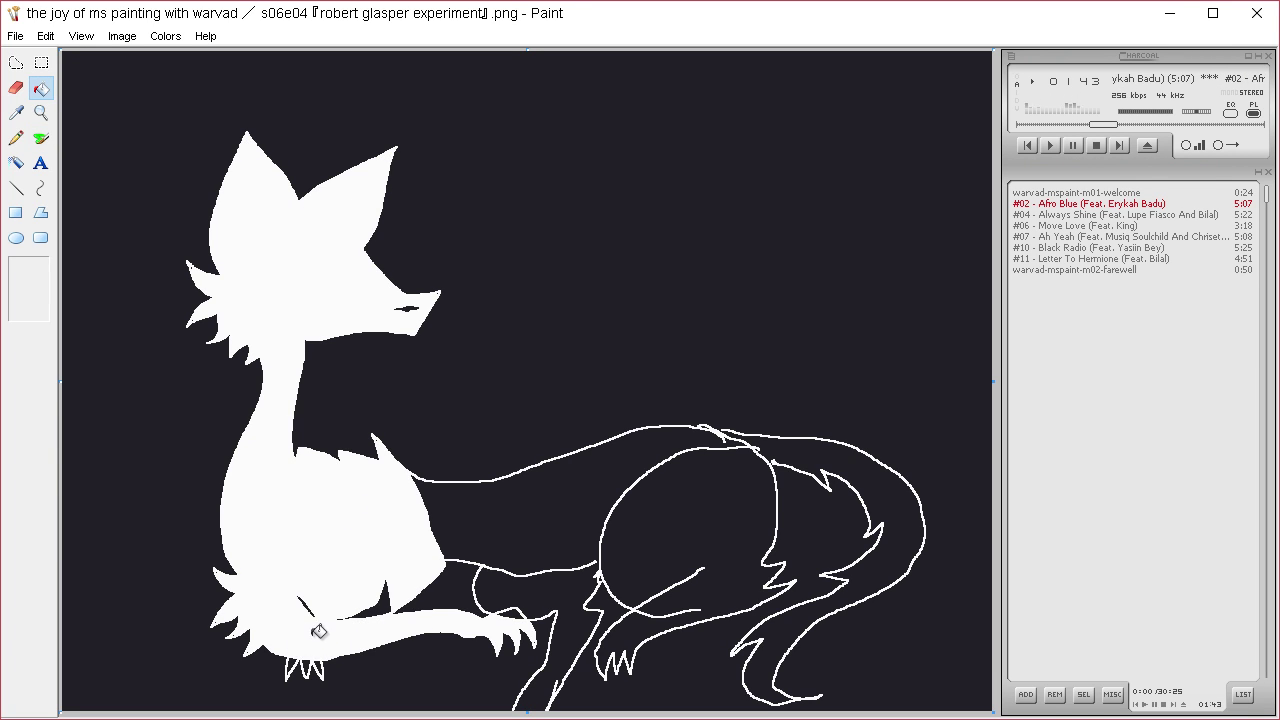
pyautogui.click(300, 661)
pyautogui.click(291, 667)
pyautogui.click(318, 664)
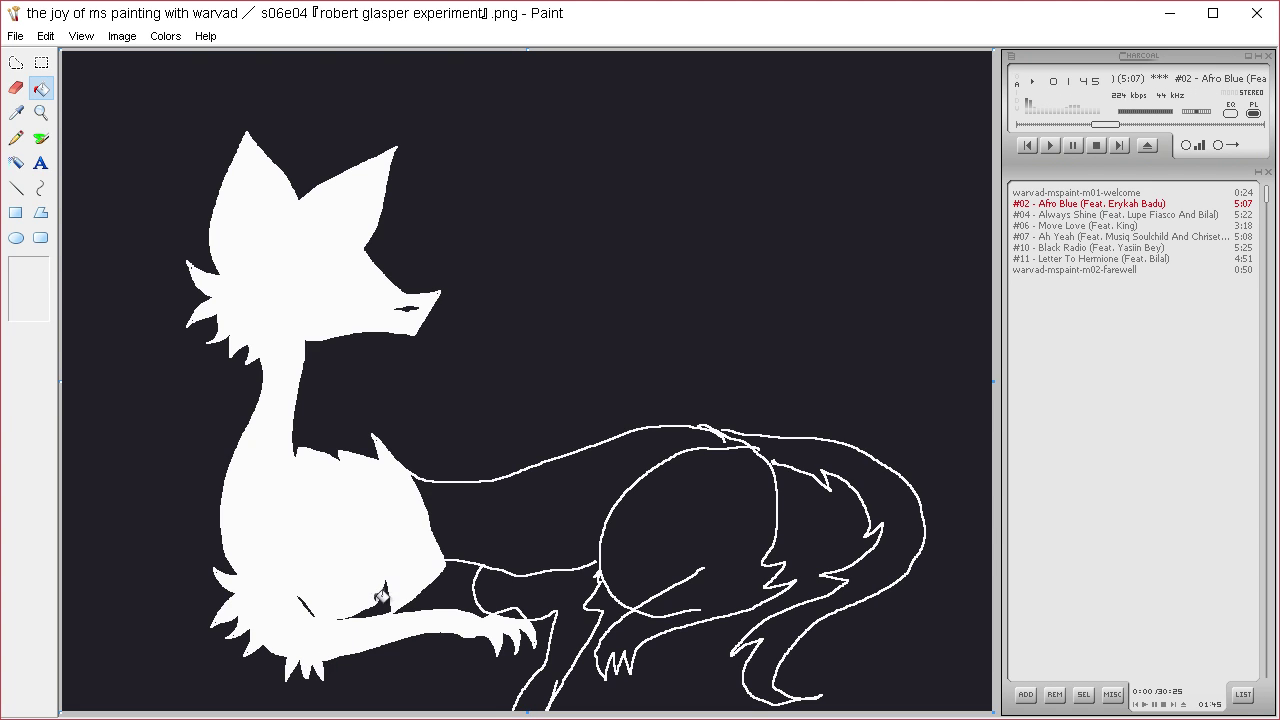
pyautogui.click(552, 552)
pyautogui.click(714, 520)
# - Undo the fill that floods the background, close the outline gap at the tail's base with the brush, and fill the tail off-white
pyautogui.click(855, 460)
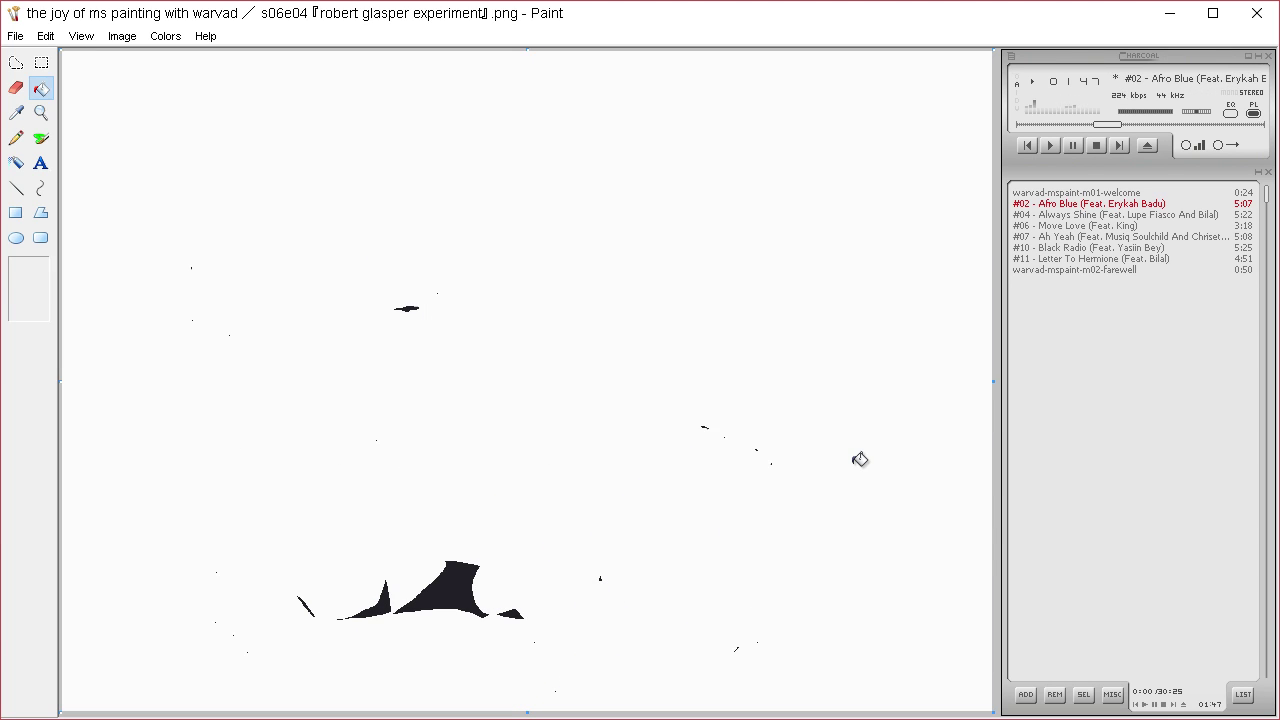
pyautogui.hotkey('ctrl', 'z')
pyautogui.click(41, 163)
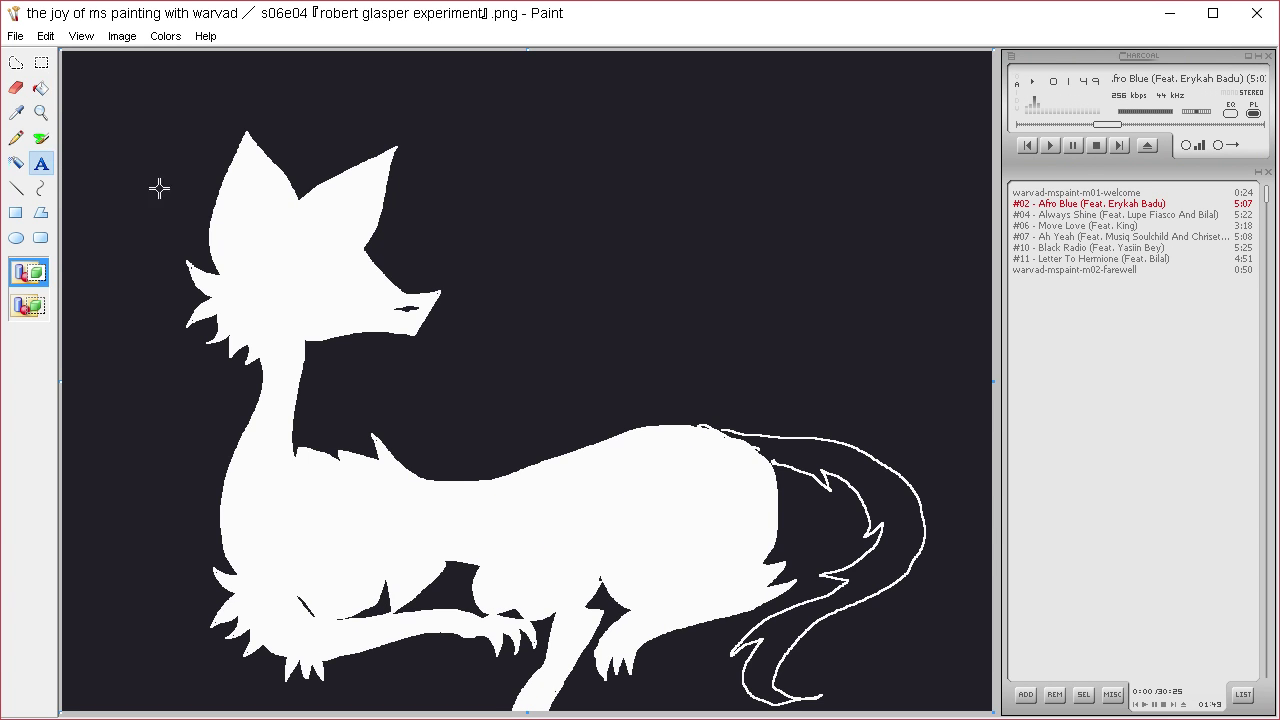
pyautogui.click(41, 138)
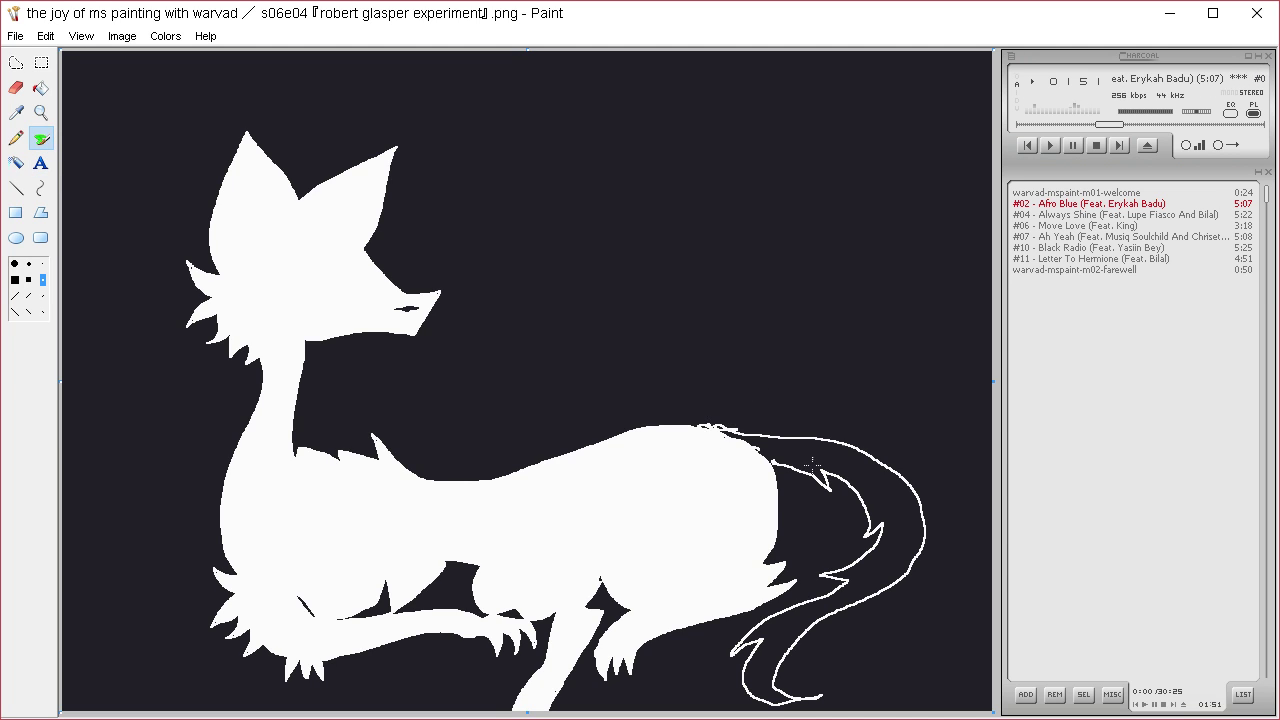
pyautogui.click(41, 88)
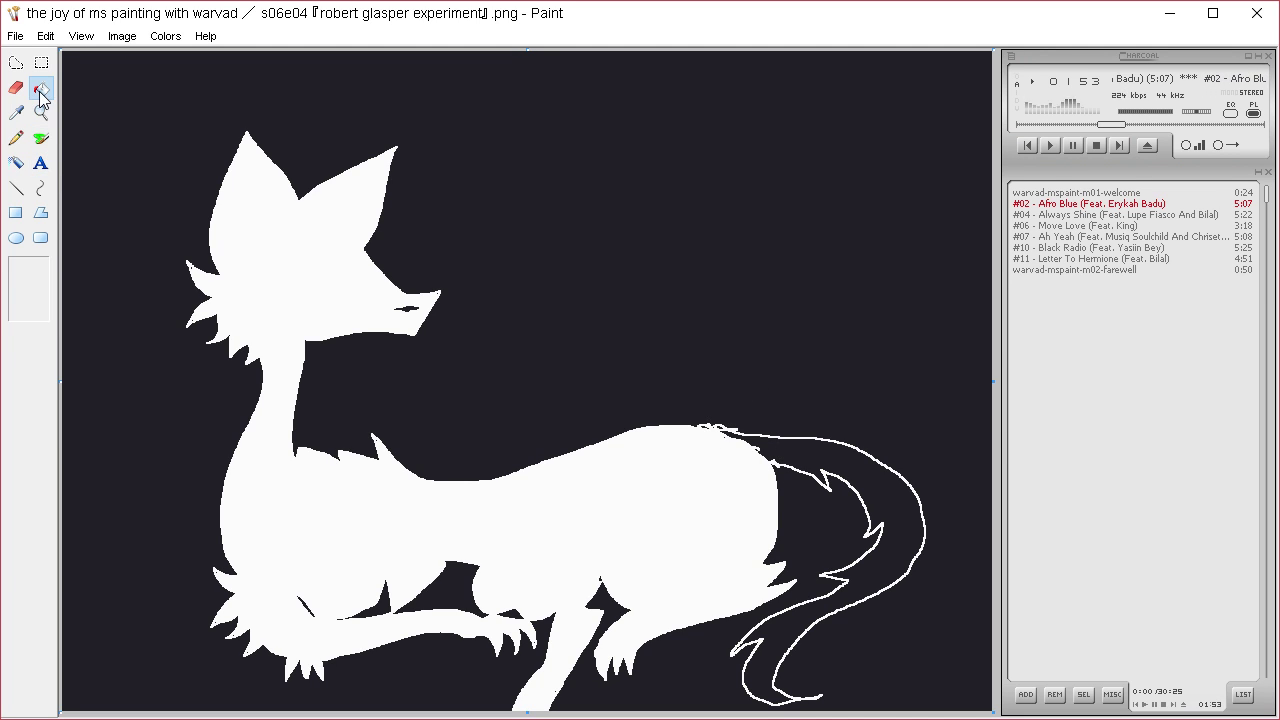
pyautogui.click(887, 476)
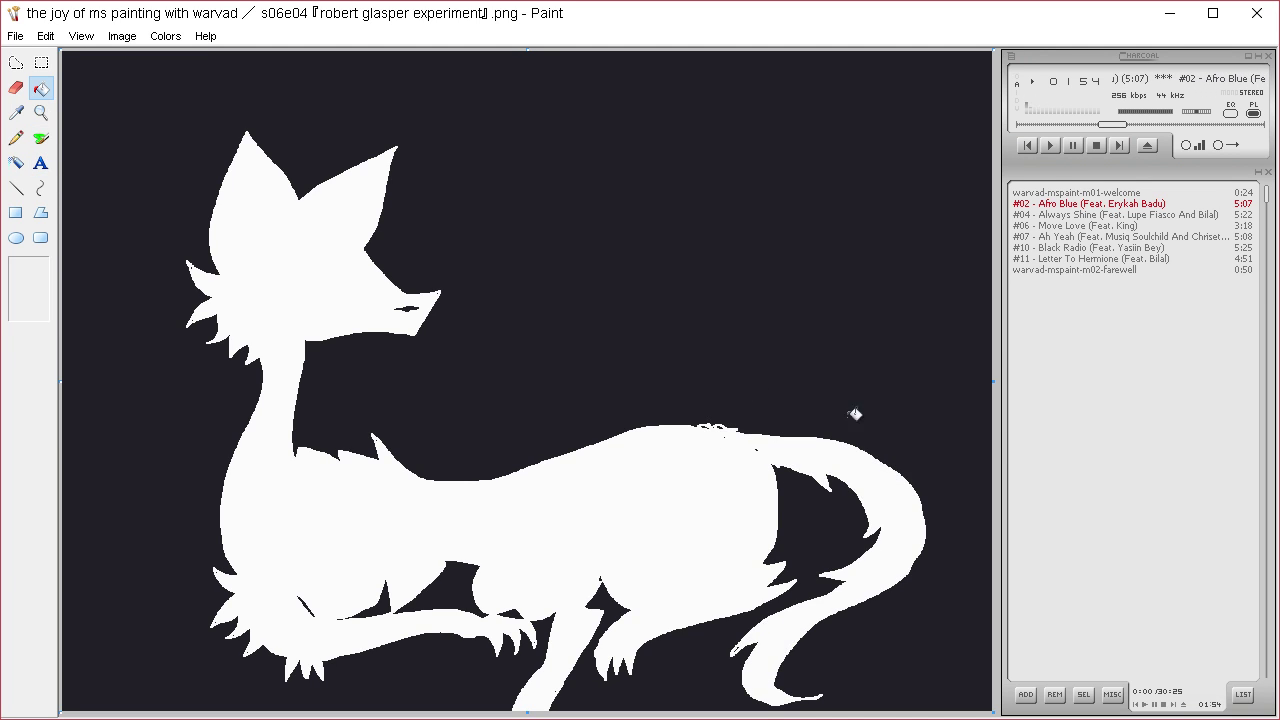
# - Draw a slanted almond-shaped eye on the face with the smallest round brush and fill it with the dark background colour
pyautogui.click(41, 138)
pyautogui.click(42, 263)
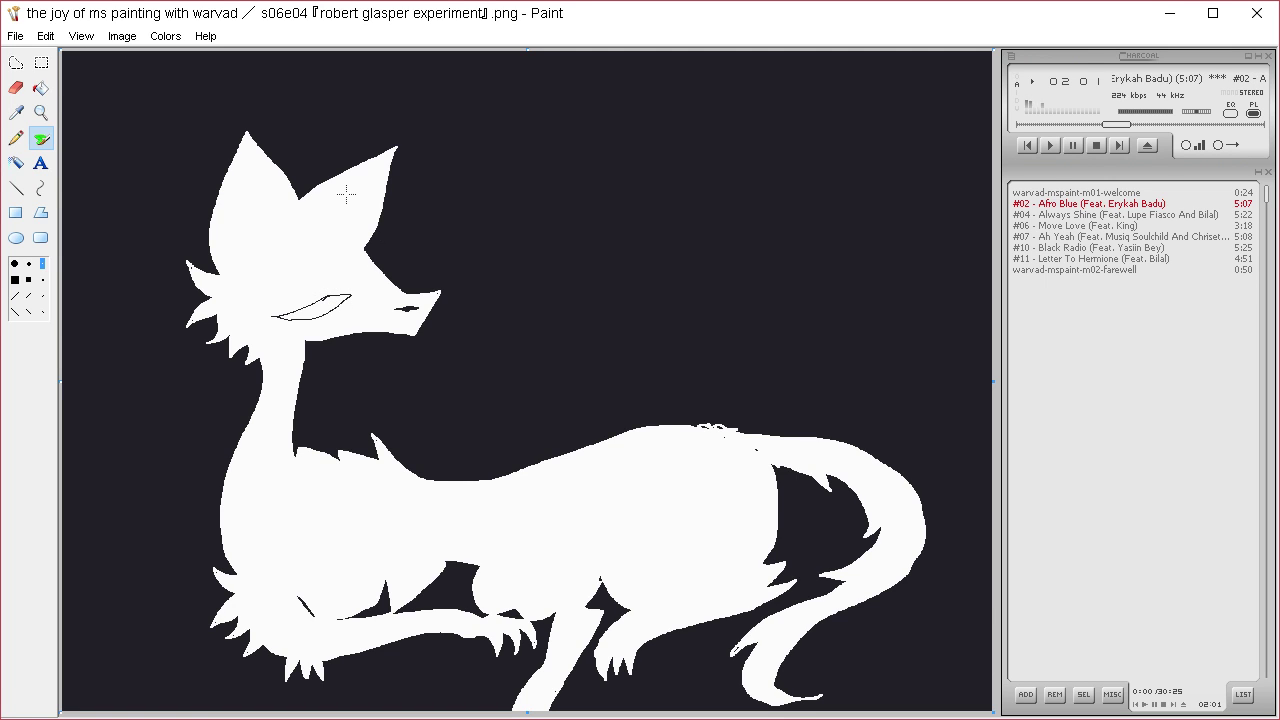
pyautogui.click(41, 88)
pyautogui.click(318, 303)
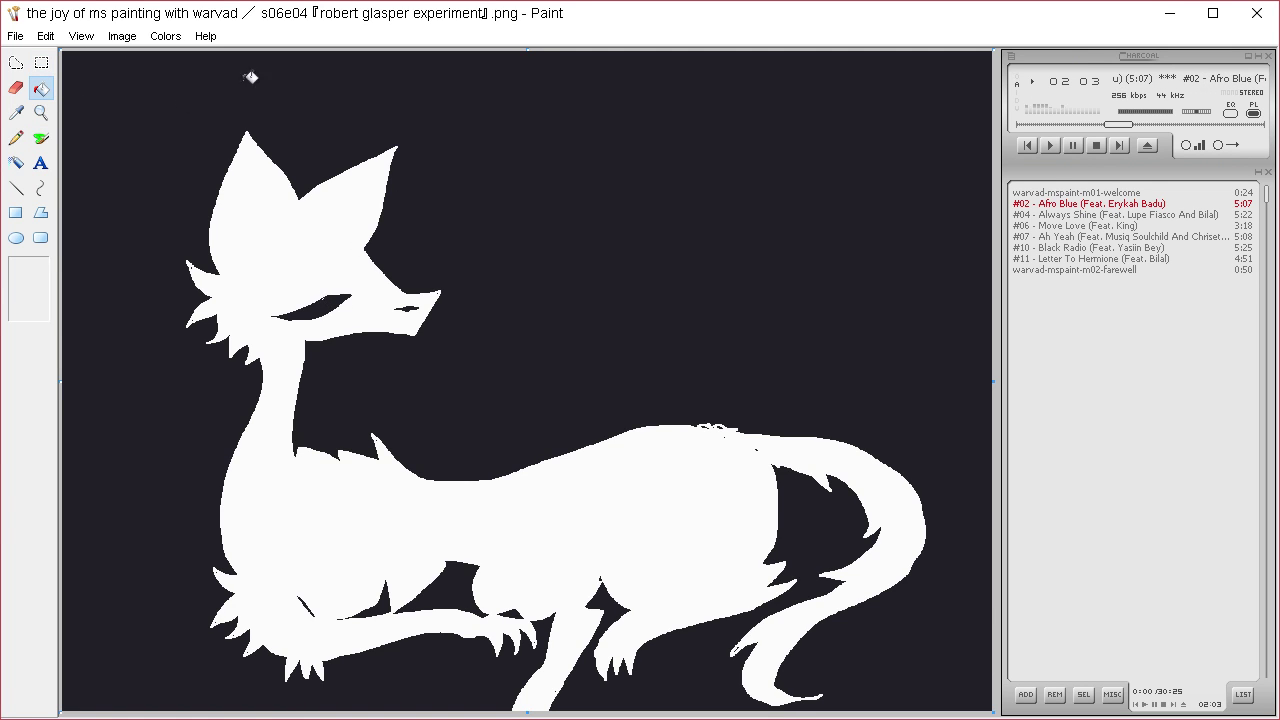
# - Sample the fur's off-white and use the Pencil to add light detail inside the eye and dark nose, mouth and brow lines
pyautogui.click(16, 113)
pyautogui.click(272, 278)
pyautogui.click(16, 138)
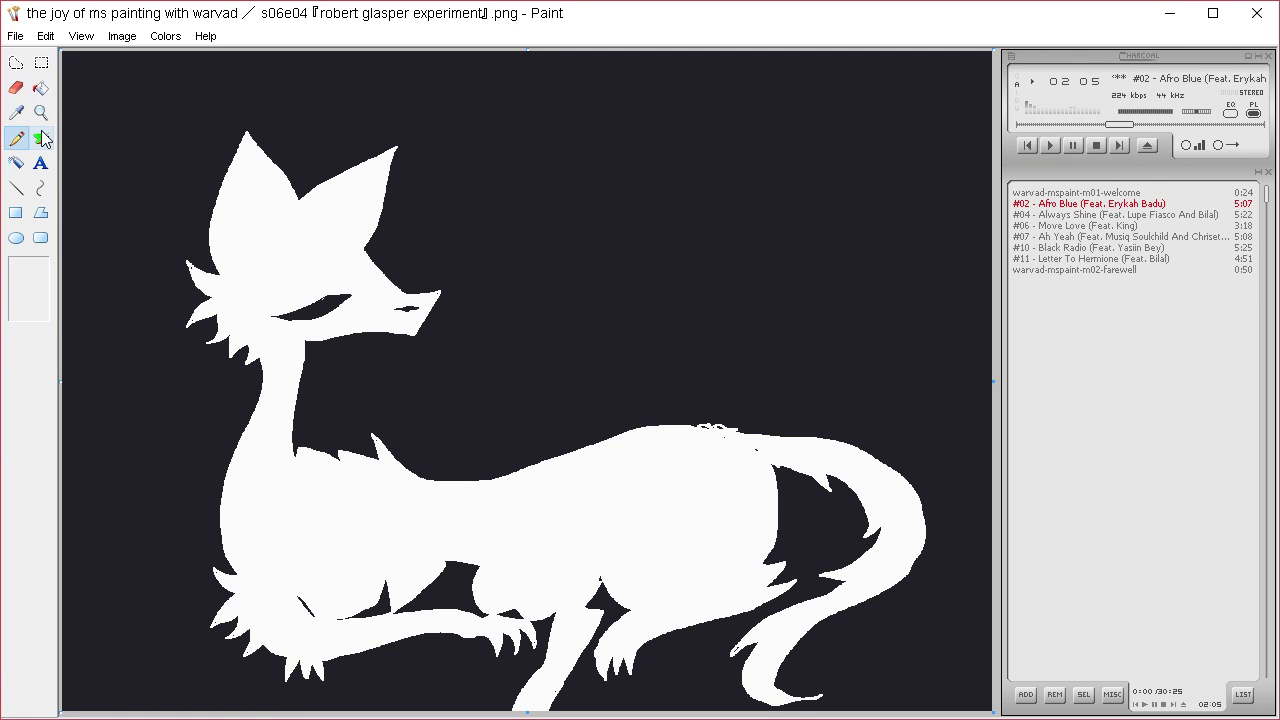
pyautogui.moveTo(293, 312); pyautogui.dragTo(294, 318)
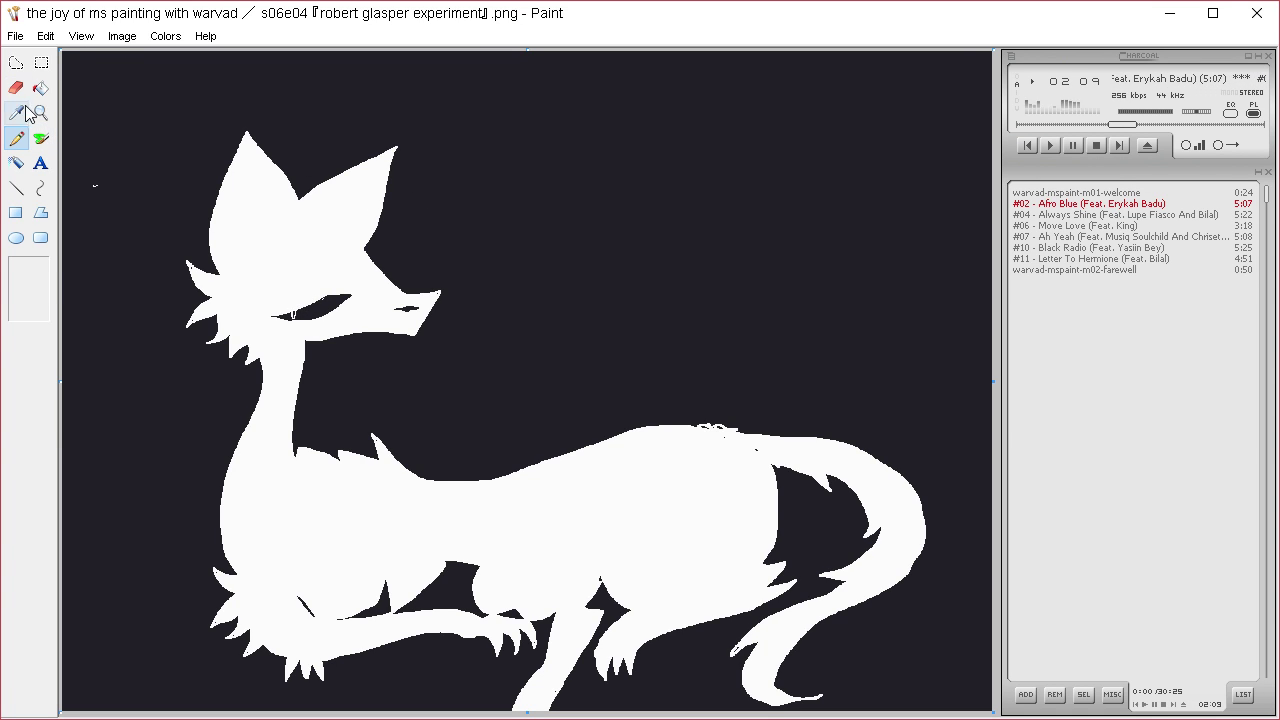
pyautogui.moveTo(405, 318)
pyautogui.mouseDown()
pyautogui.moveTo(359, 326)
pyautogui.moveTo(420, 312)
pyautogui.mouseUp()
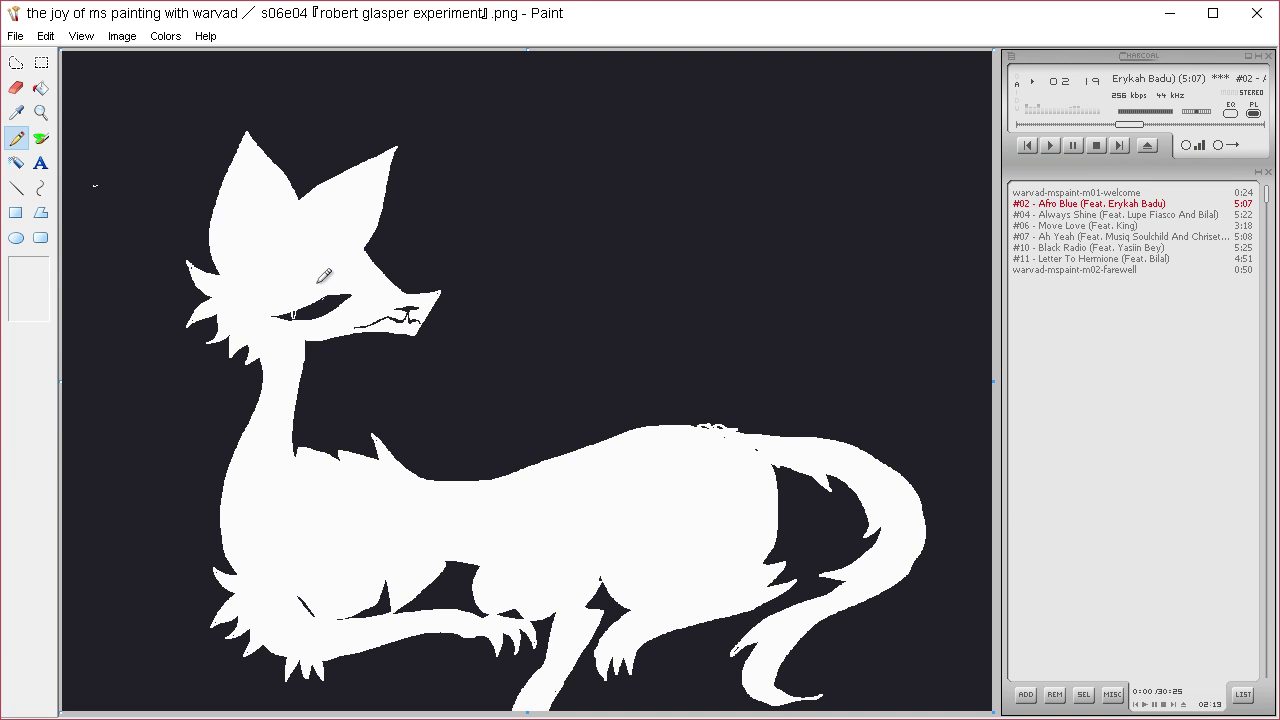
pyautogui.moveTo(335, 270)
pyautogui.mouseDown()
pyautogui.moveTo(257, 300)
pyautogui.moveTo(318, 280)
pyautogui.moveTo(303, 290)
pyautogui.mouseUp()
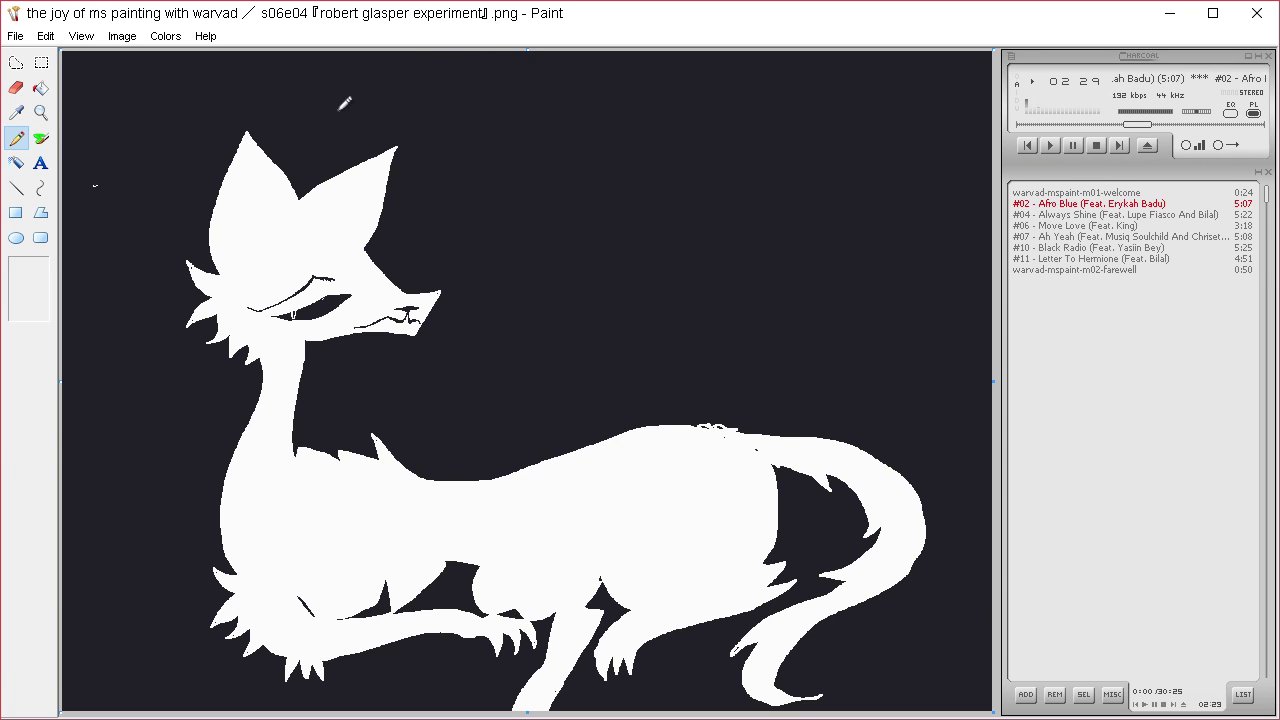
# - Undo the last brow line, draw a shorter curved brow above the near eye with the Pencil, and fill it dark
pyautogui.hotkey('ctrl', 'z')
pyautogui.moveTo(260, 303); pyautogui.dragTo(300, 289)
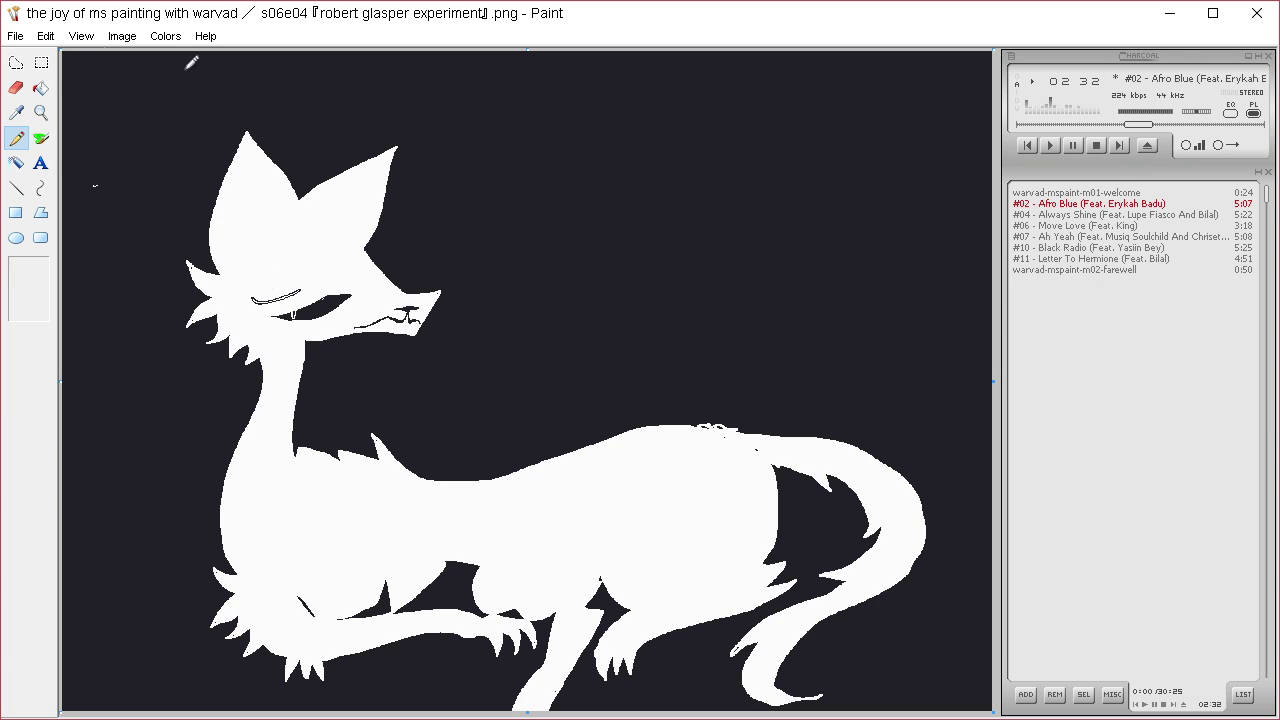
pyautogui.click(42, 88)
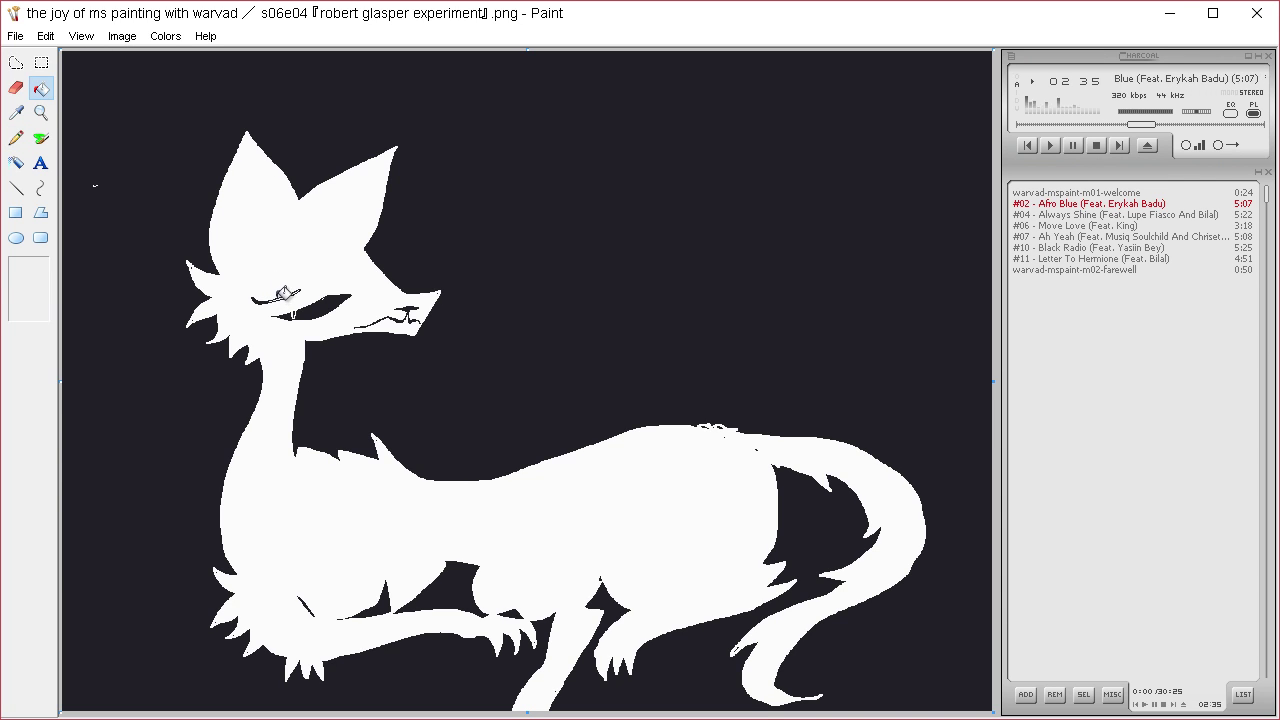
# - Sample the fur's off-white and use the small square brush to trim the brow and the near eye's front corner
pyautogui.click(41, 138)
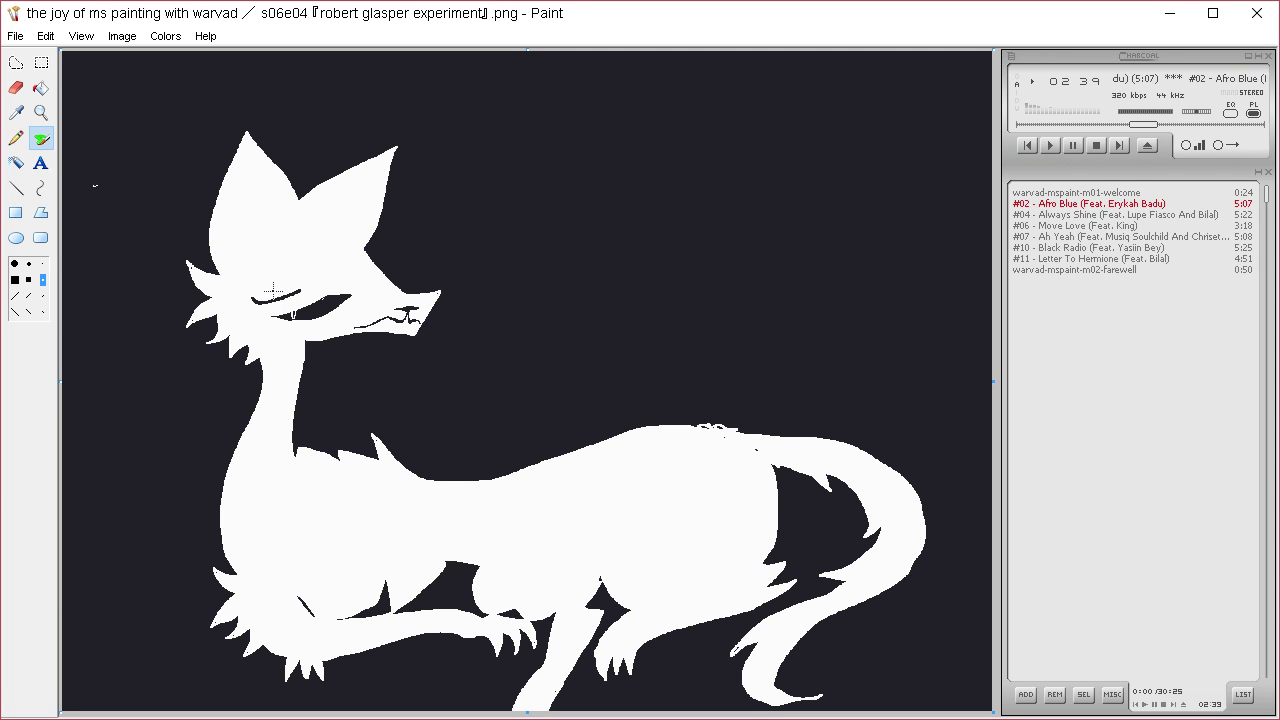
pyautogui.click(41, 113)
pyautogui.click(15, 113)
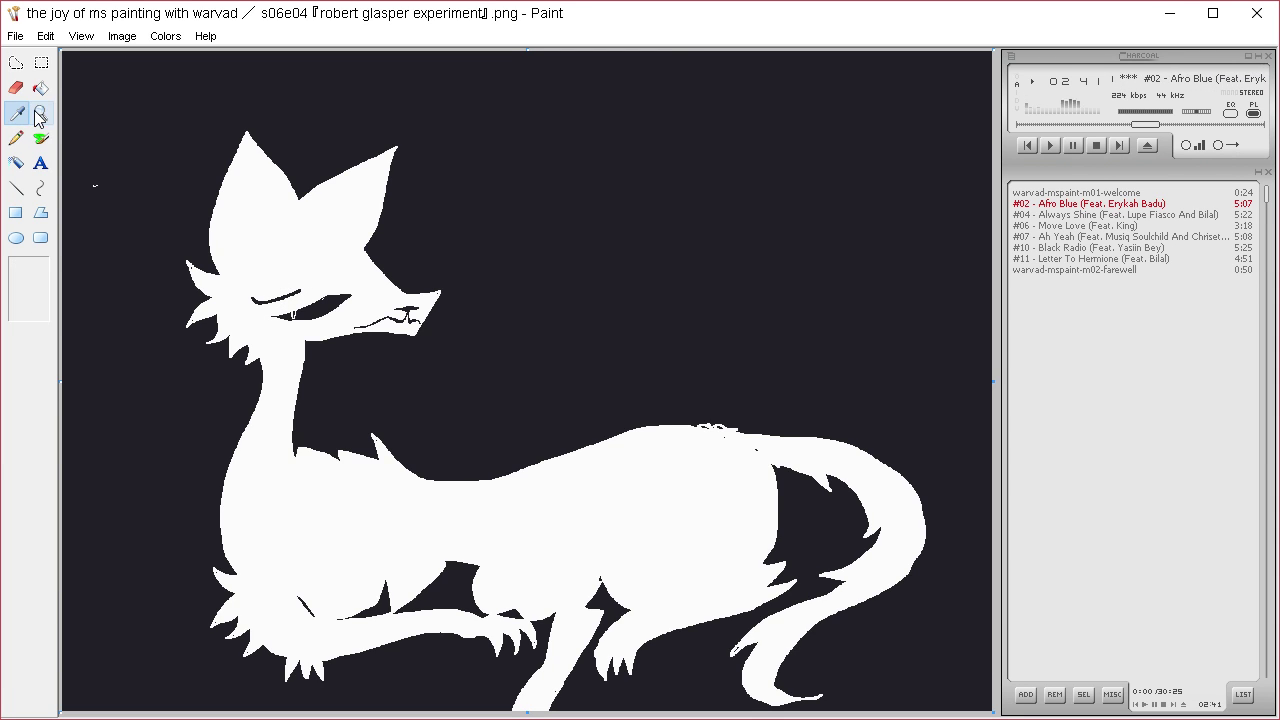
pyautogui.click(302, 283)
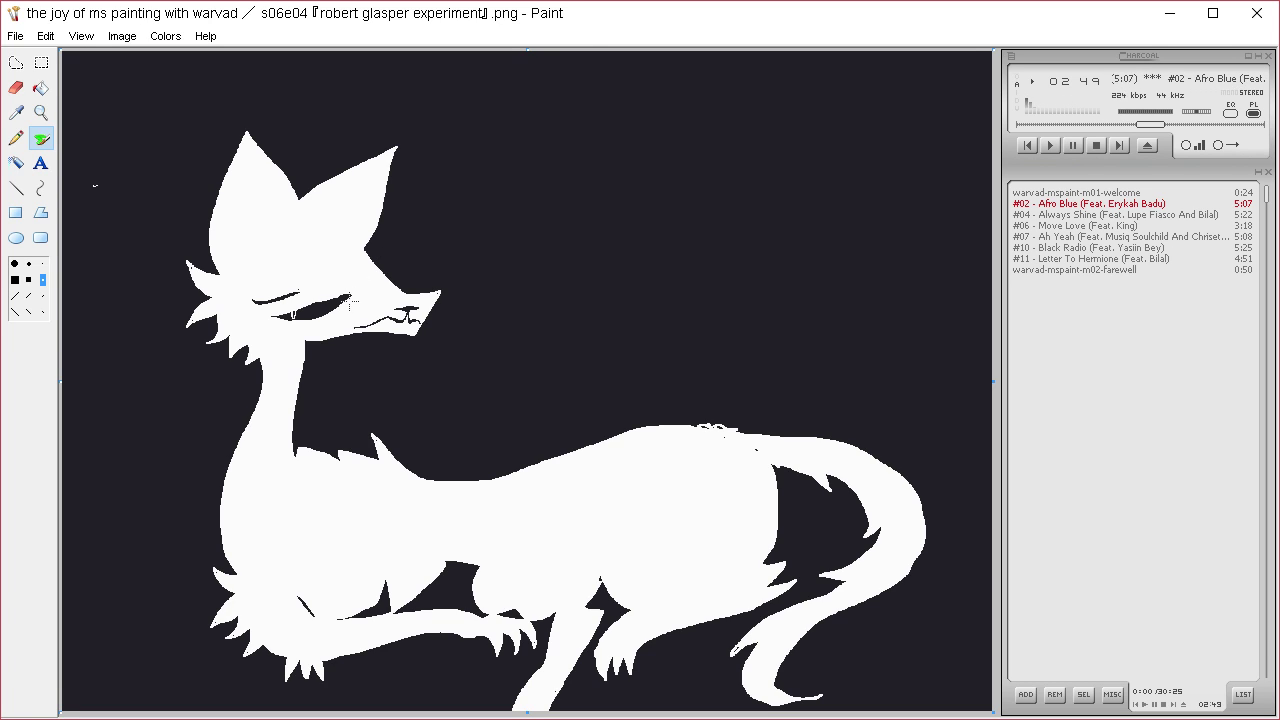
pyautogui.moveTo(355, 288); pyautogui.dragTo(327, 322)
# - Draw a narrow far eye on the bridge of the muzzle, fill it dark, and add off-white Pencil details to it
pyautogui.click(16, 137)
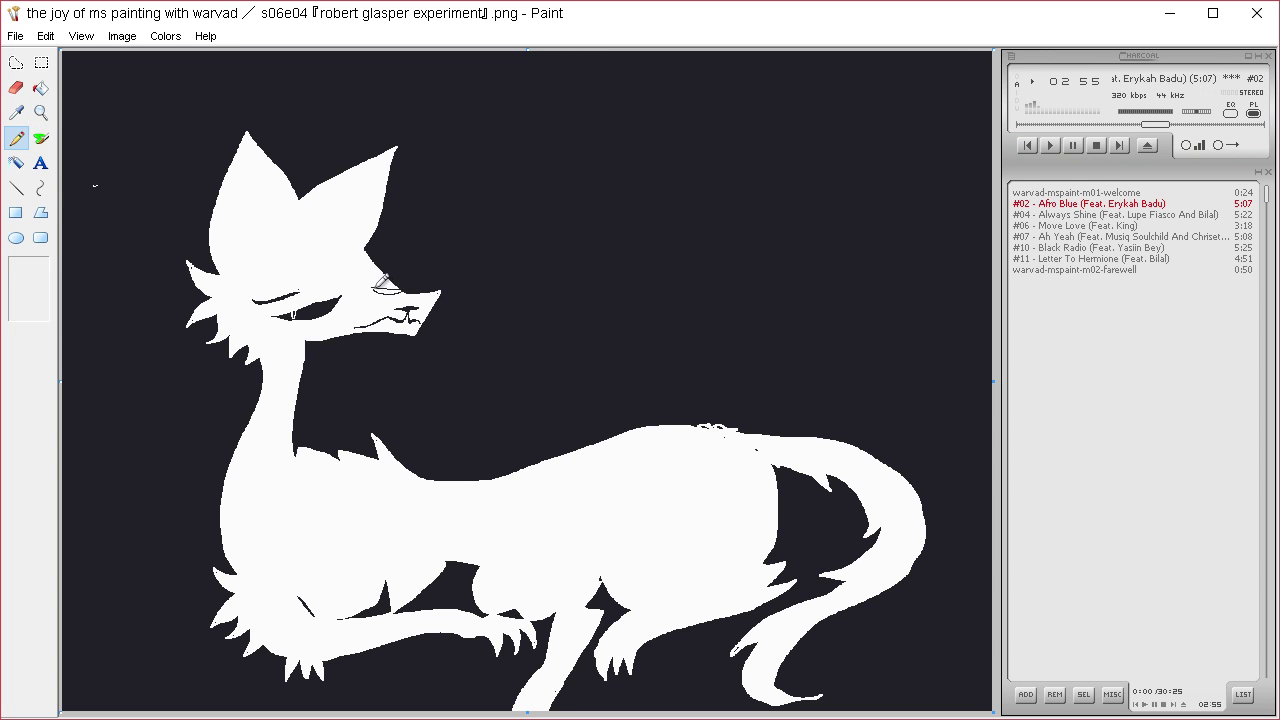
pyautogui.click(40, 87)
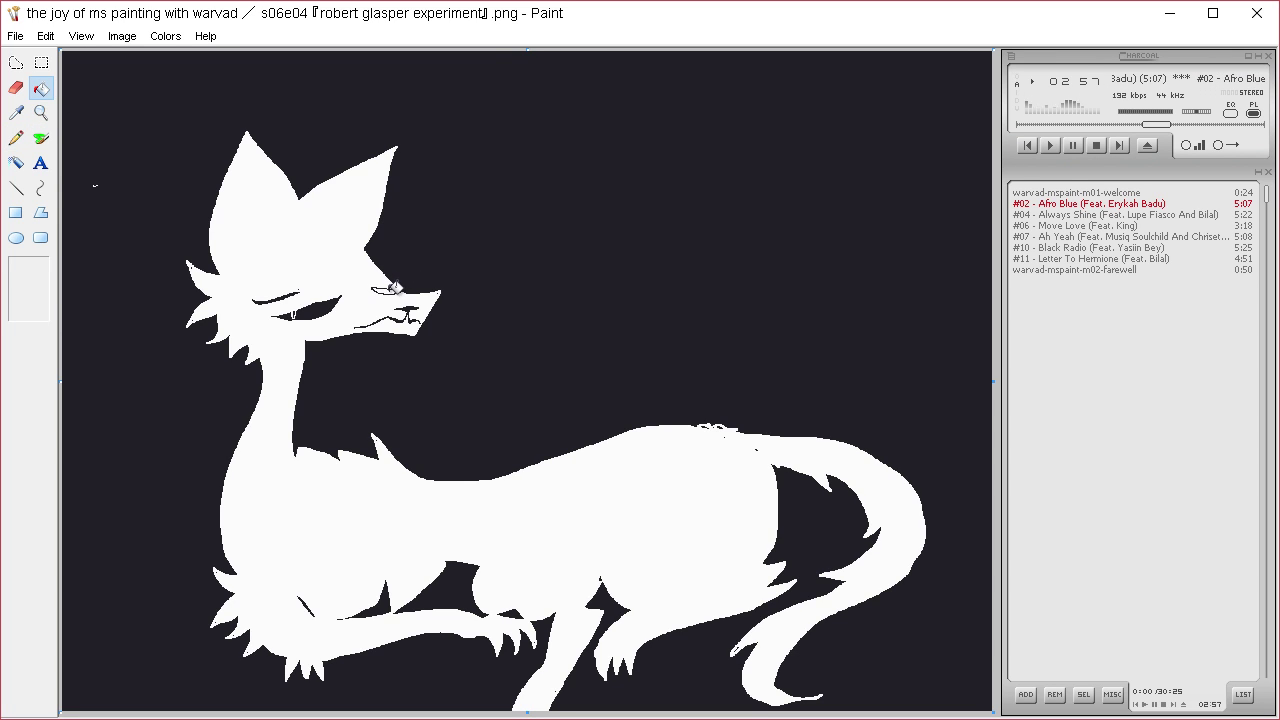
pyautogui.click(16, 112)
pyautogui.click(40, 87)
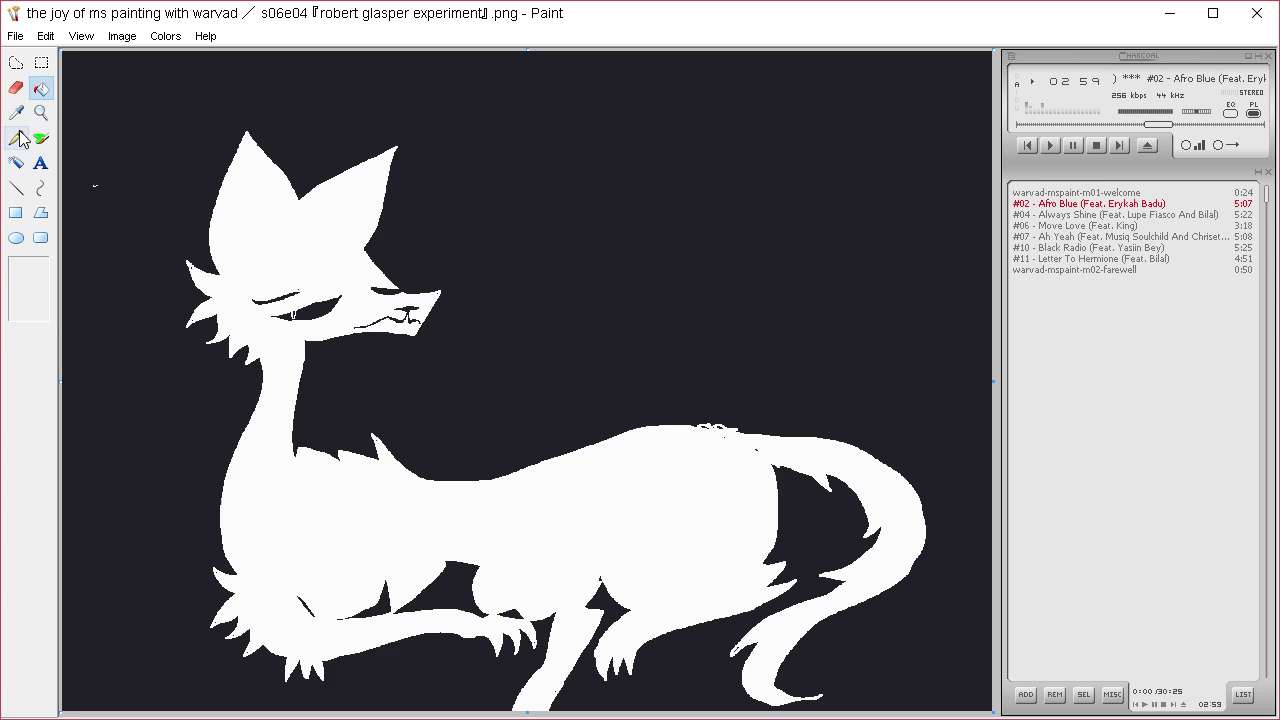
pyautogui.click(22, 138)
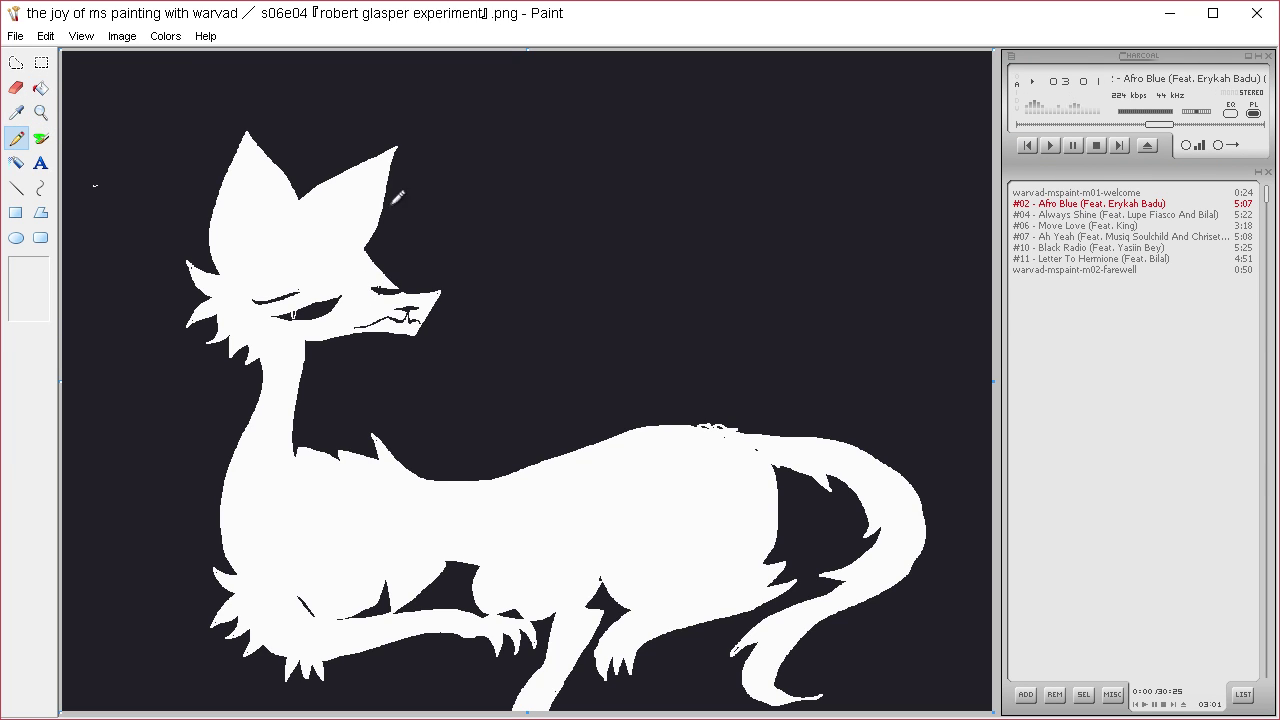
pyautogui.click(40, 112)
pyautogui.click(16, 137)
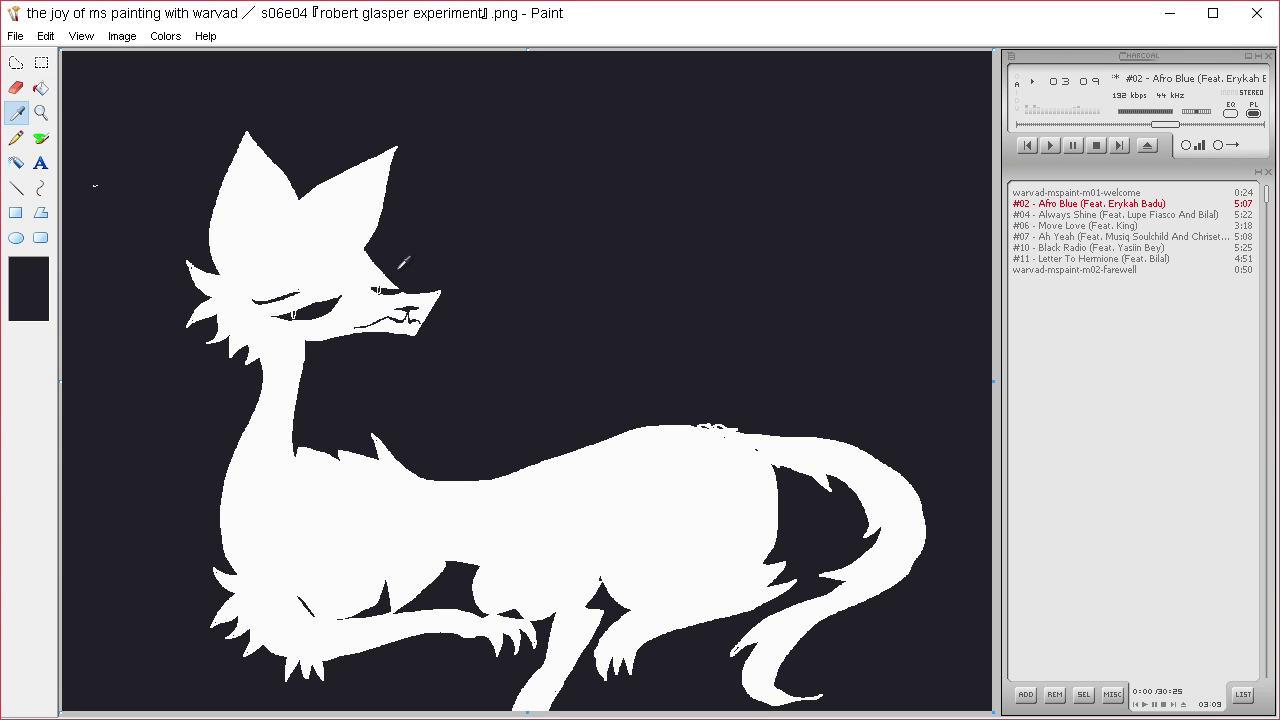
# - Sample the dark background colour, outline the inside of the near ear with jagged fur tufts at its base, and fill it dark
pyautogui.click(399, 266)
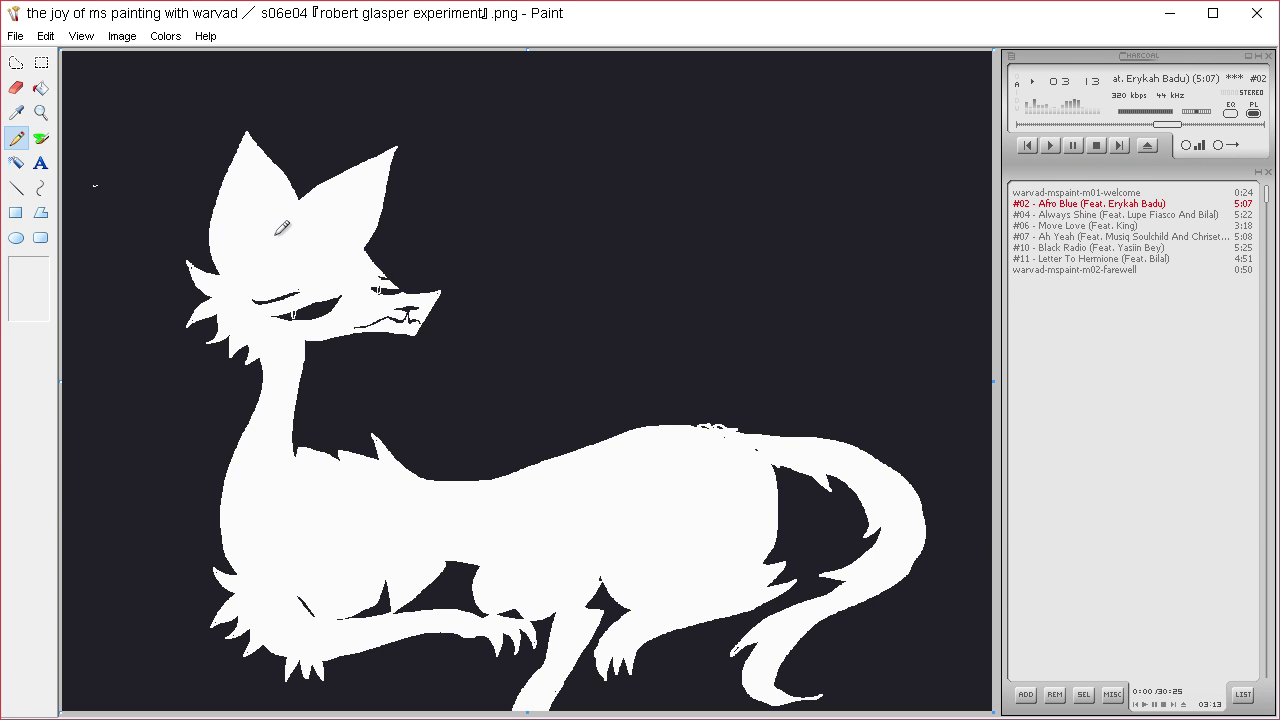
pyautogui.moveTo(276, 242)
pyautogui.mouseDown()
pyautogui.moveTo(273, 200)
pyautogui.moveTo(248, 170)
pyautogui.moveTo(228, 224)
pyautogui.moveTo(240, 258)
pyautogui.moveTo(246, 240)
pyautogui.moveTo(279, 240)
pyautogui.mouseUp()
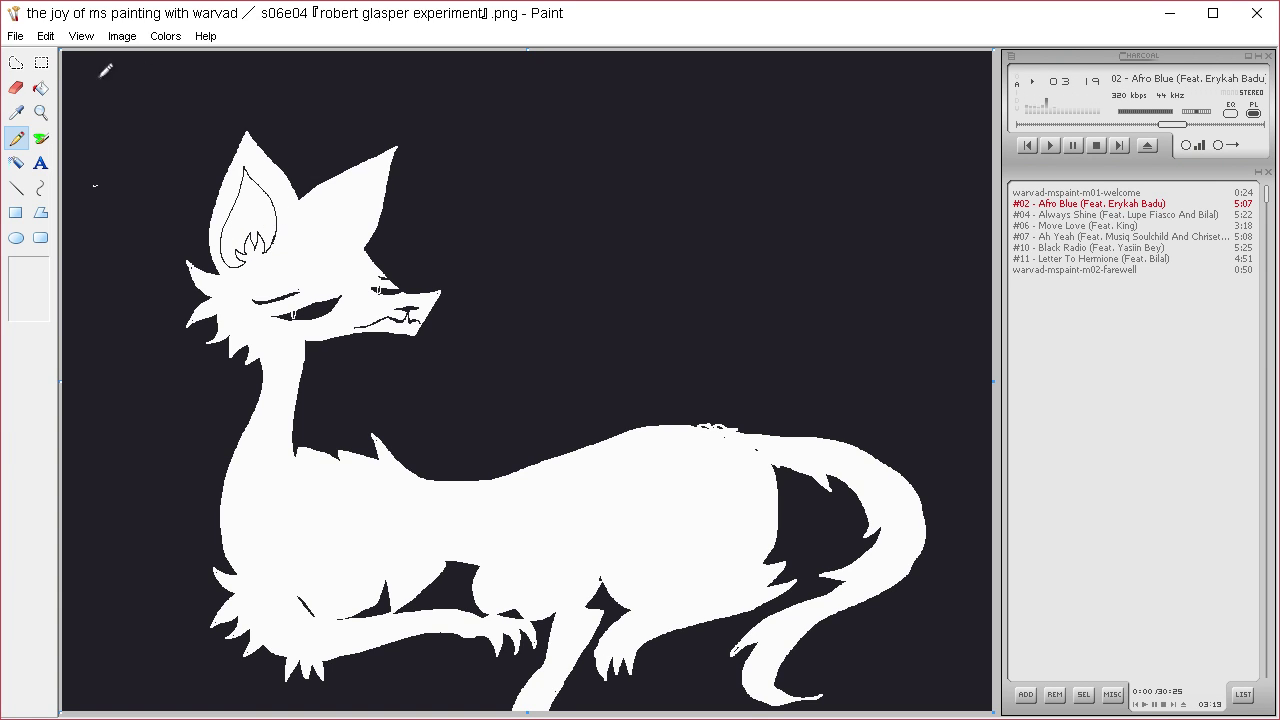
pyautogui.click(40, 88)
pyautogui.click(253, 206)
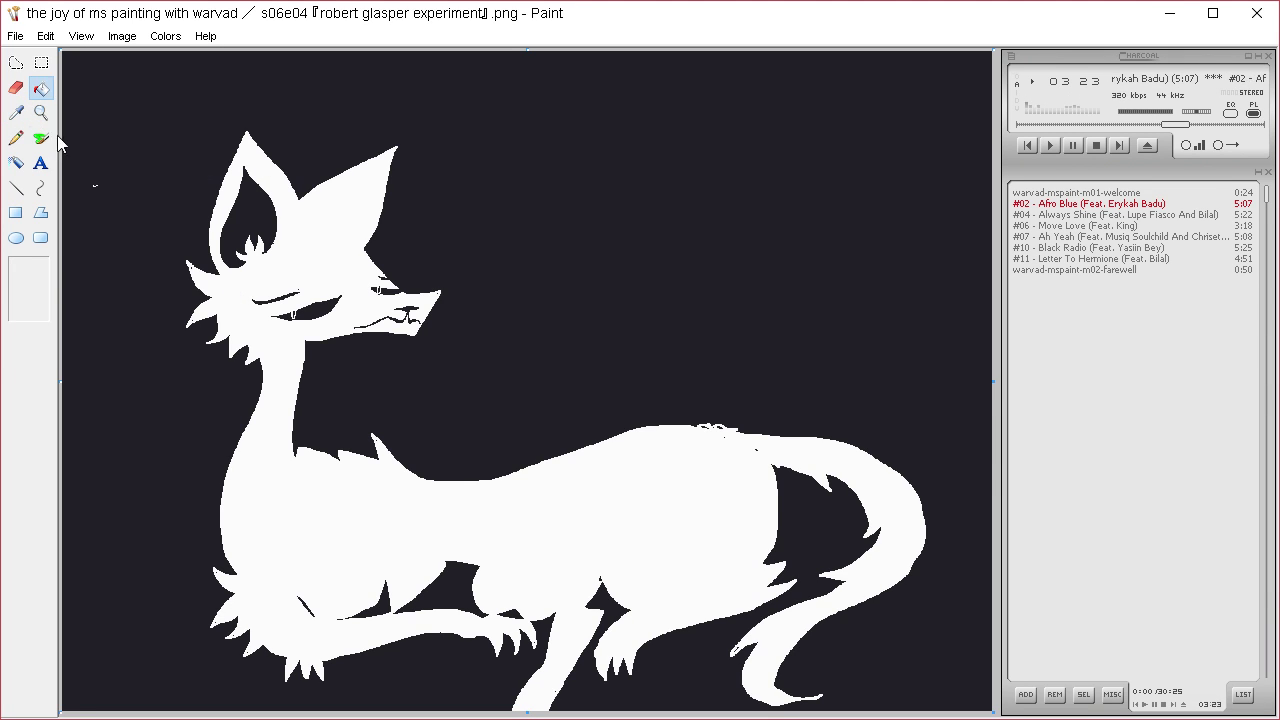
# - Outline three small curved marks in the air above the nose with the Pencil and fill them off-white
pyautogui.click(16, 138)
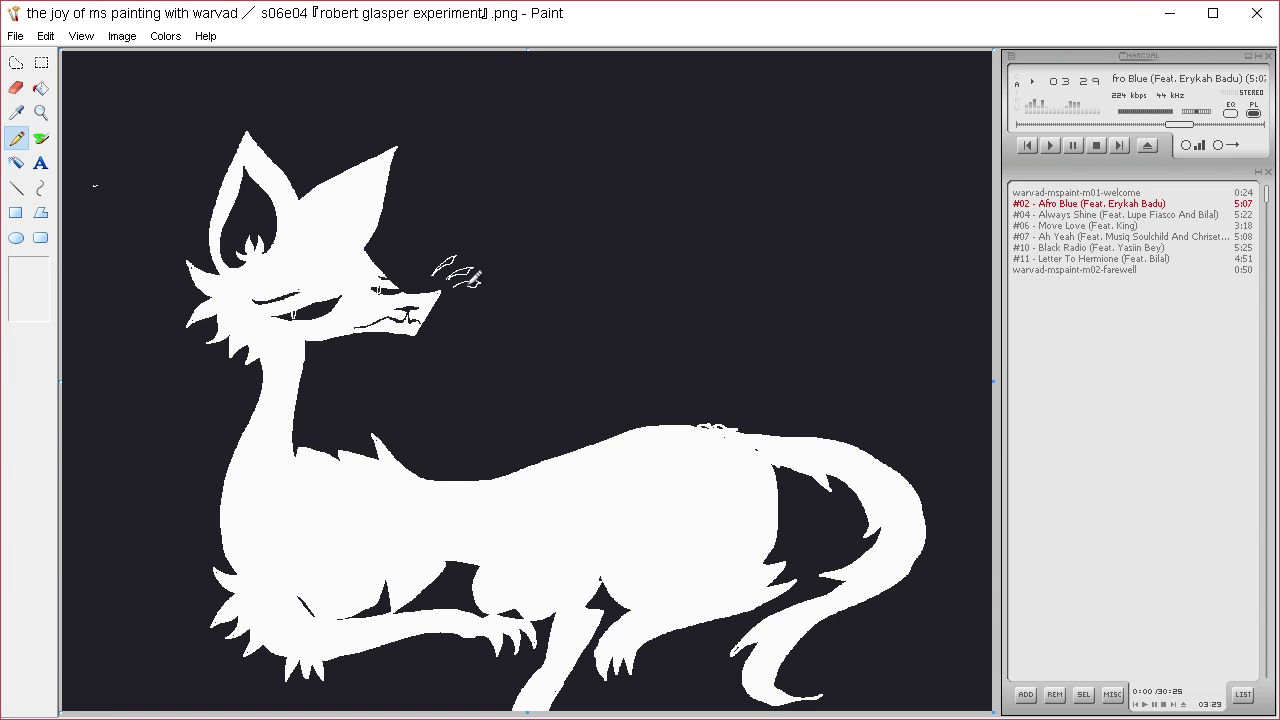
pyautogui.click(41, 88)
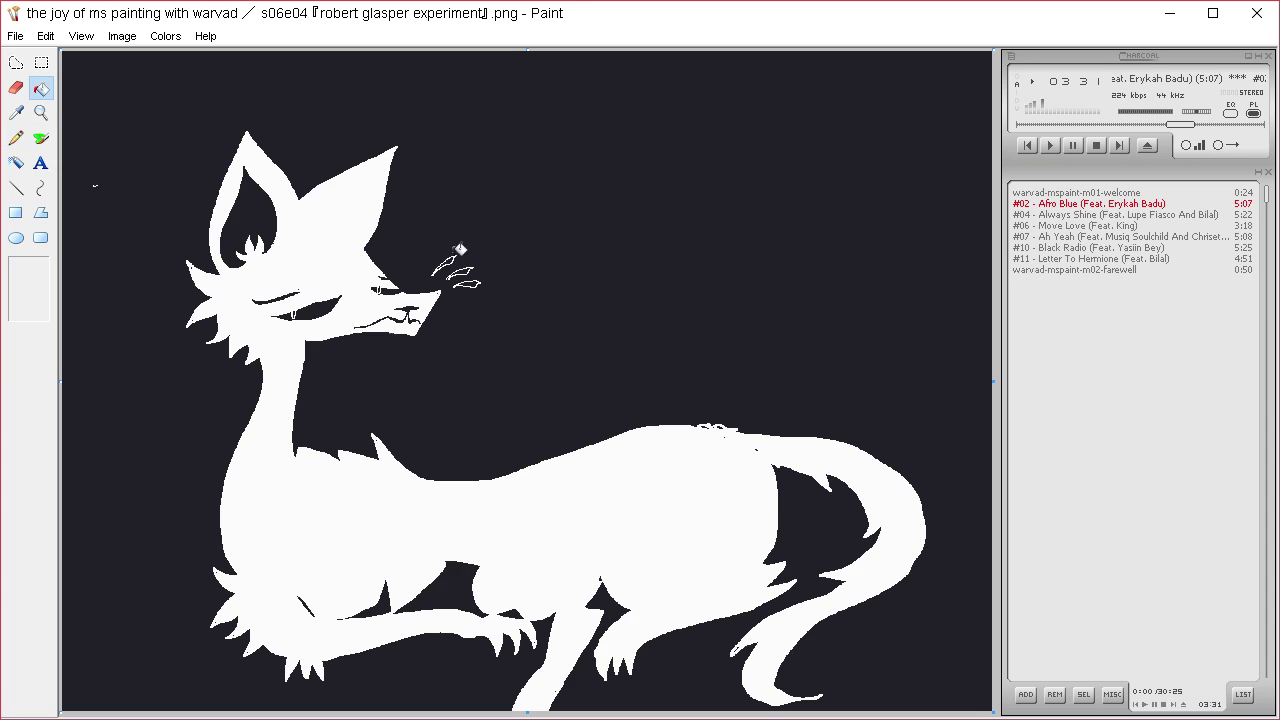
pyautogui.click(456, 262)
pyautogui.click(465, 272)
pyautogui.click(470, 284)
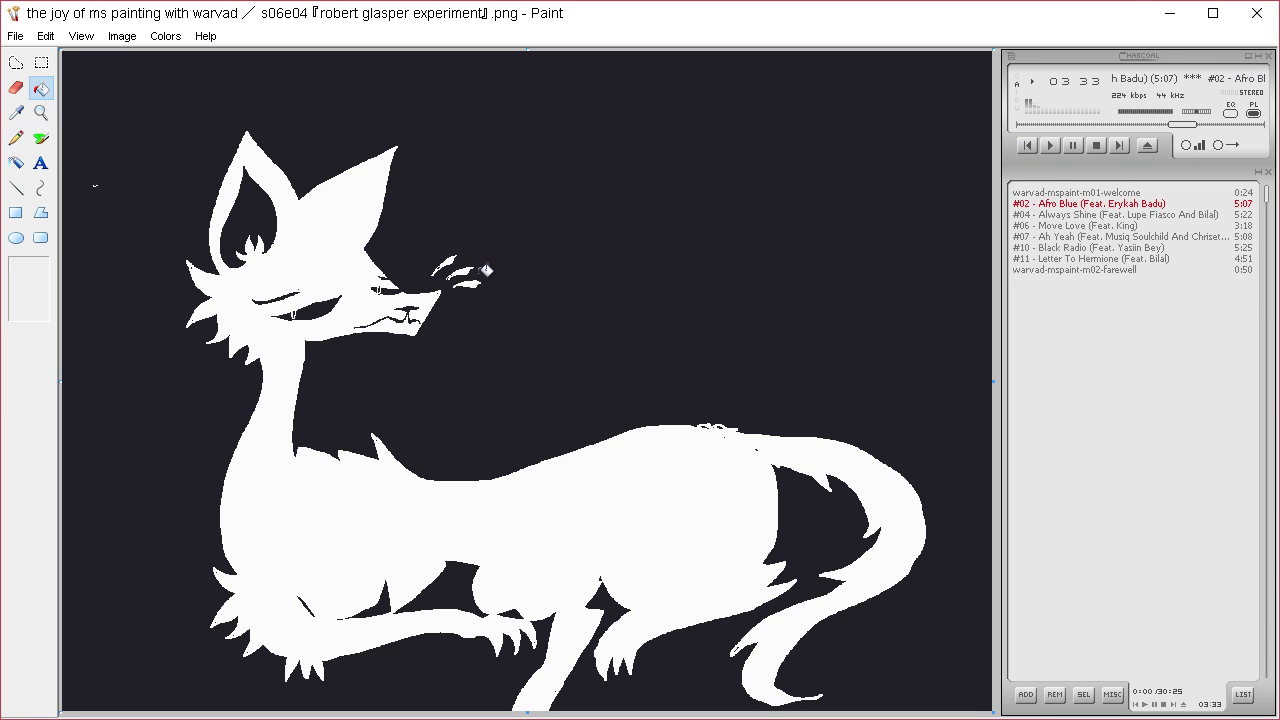
# - Sample the dark eye colour and use the Pencil to draw dripping lines under both eyes and extra detail around the mouth
pyautogui.click(16, 113)
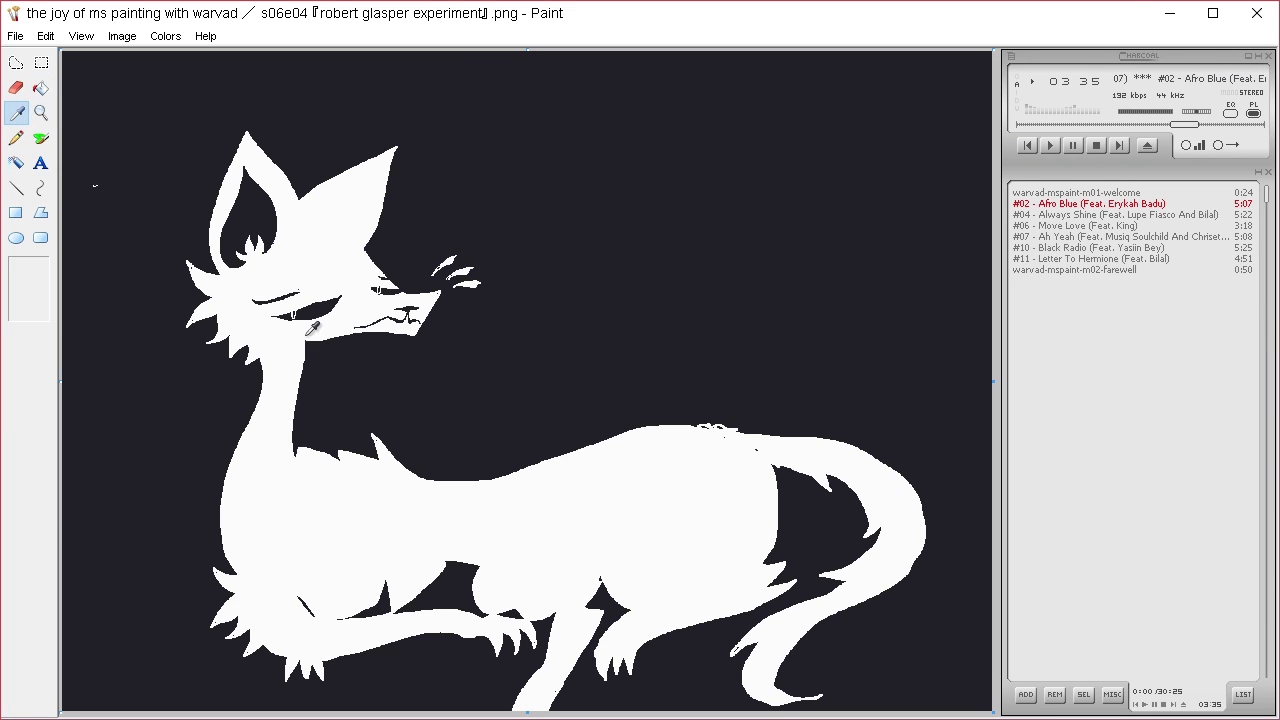
pyautogui.click(318, 306)
pyautogui.click(16, 138)
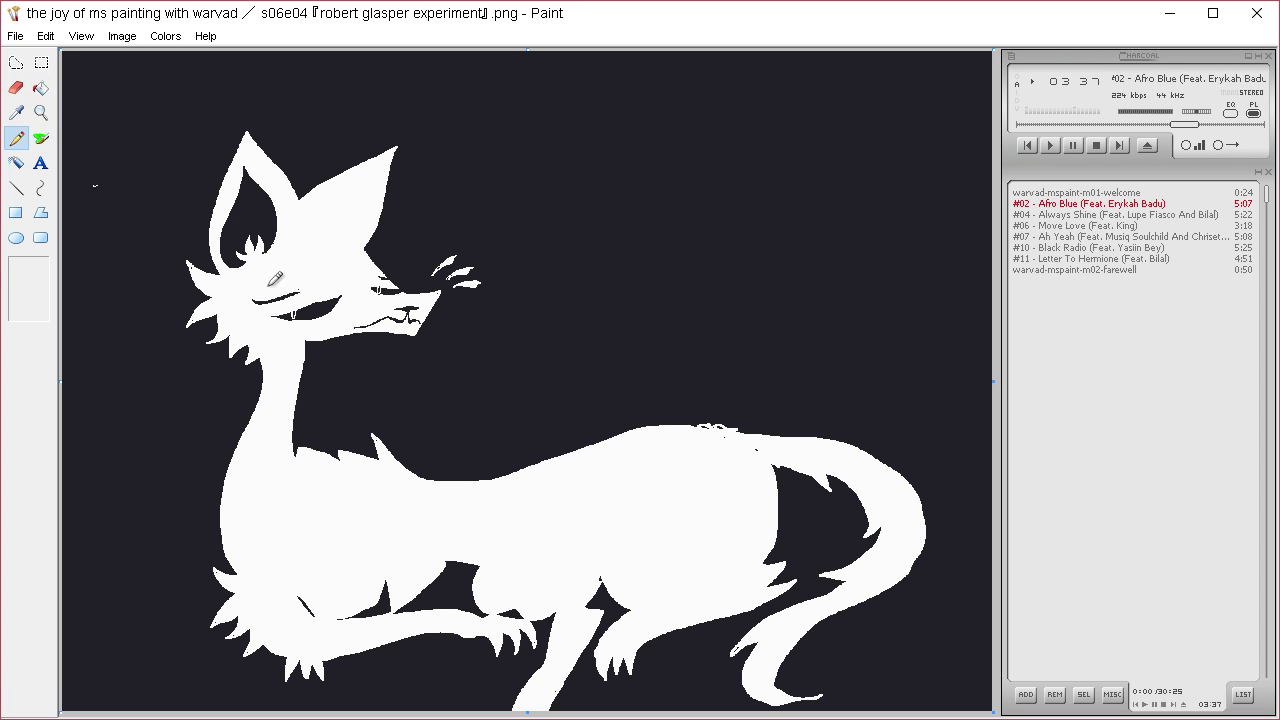
pyautogui.moveTo(288, 314)
pyautogui.mouseDown()
pyautogui.moveTo(286, 340)
pyautogui.moveTo(296, 317)
pyautogui.mouseUp()
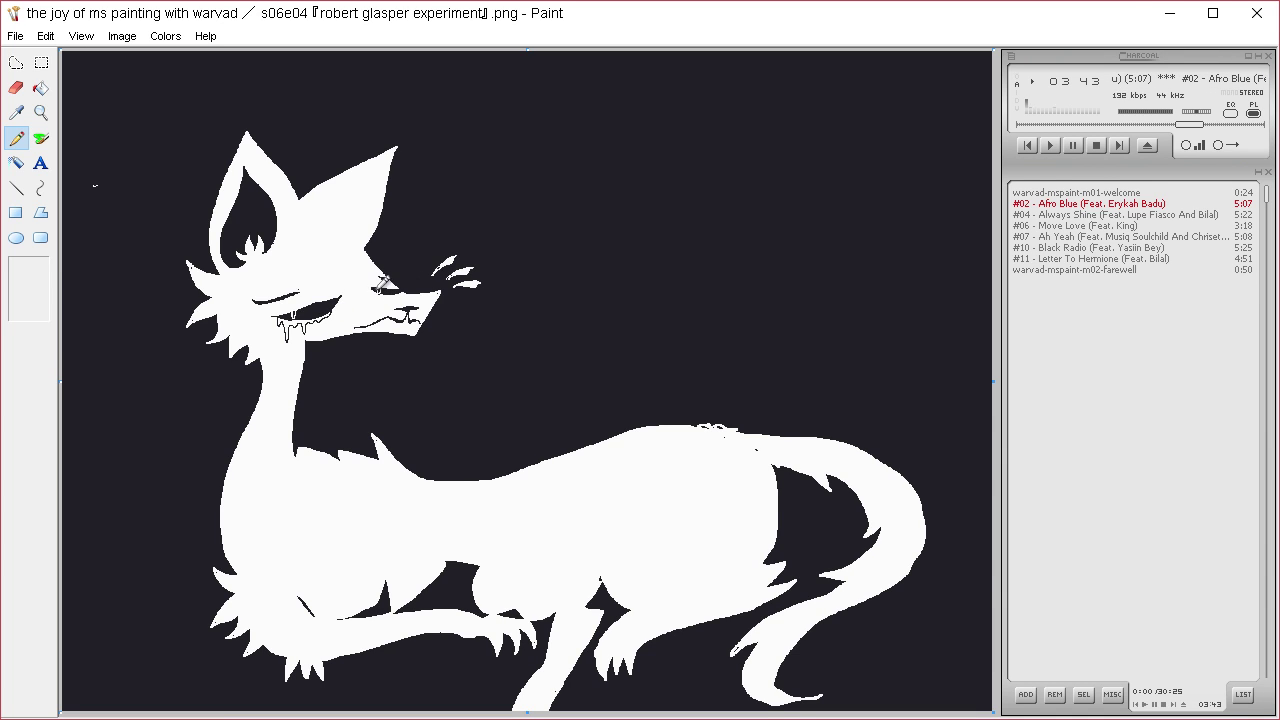
pyautogui.moveTo(378, 290); pyautogui.dragTo(398, 299)
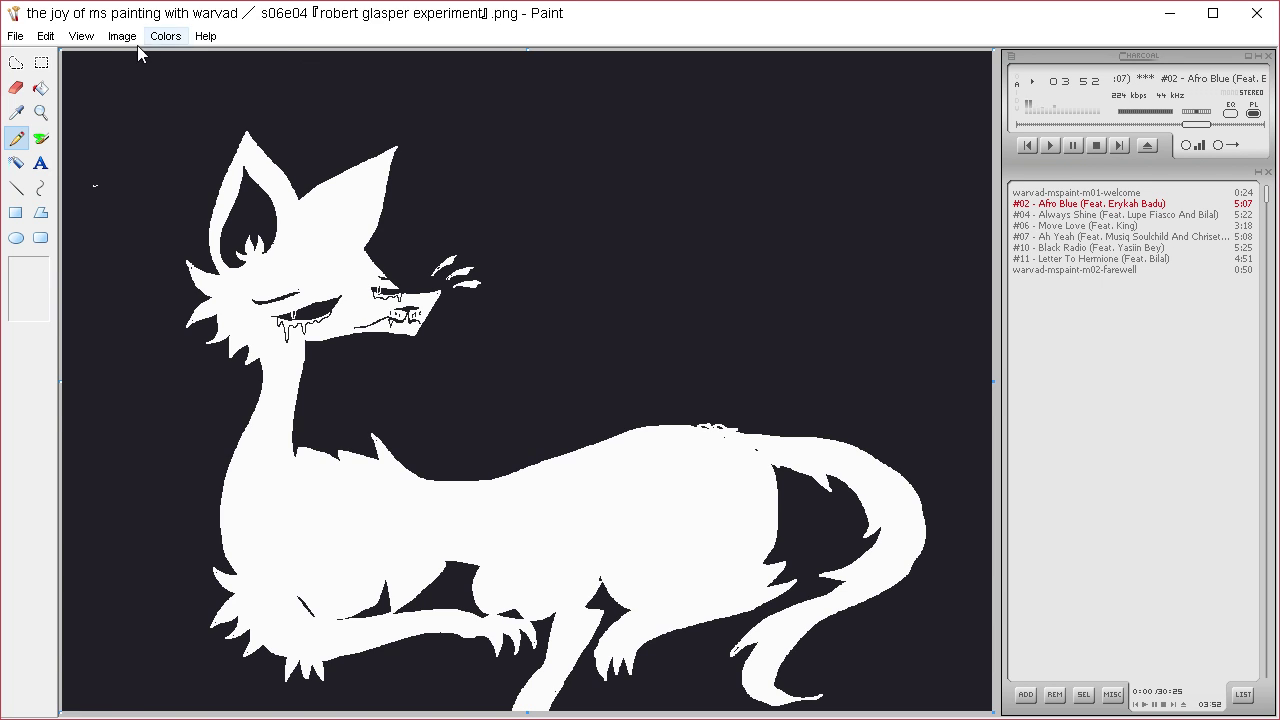
# - Set the drawing colour to a custom crimson with red 234, green 72 and blue 88
pyautogui.click(165, 36)
pyautogui.click(188, 57)
pyautogui.click(716, 482)
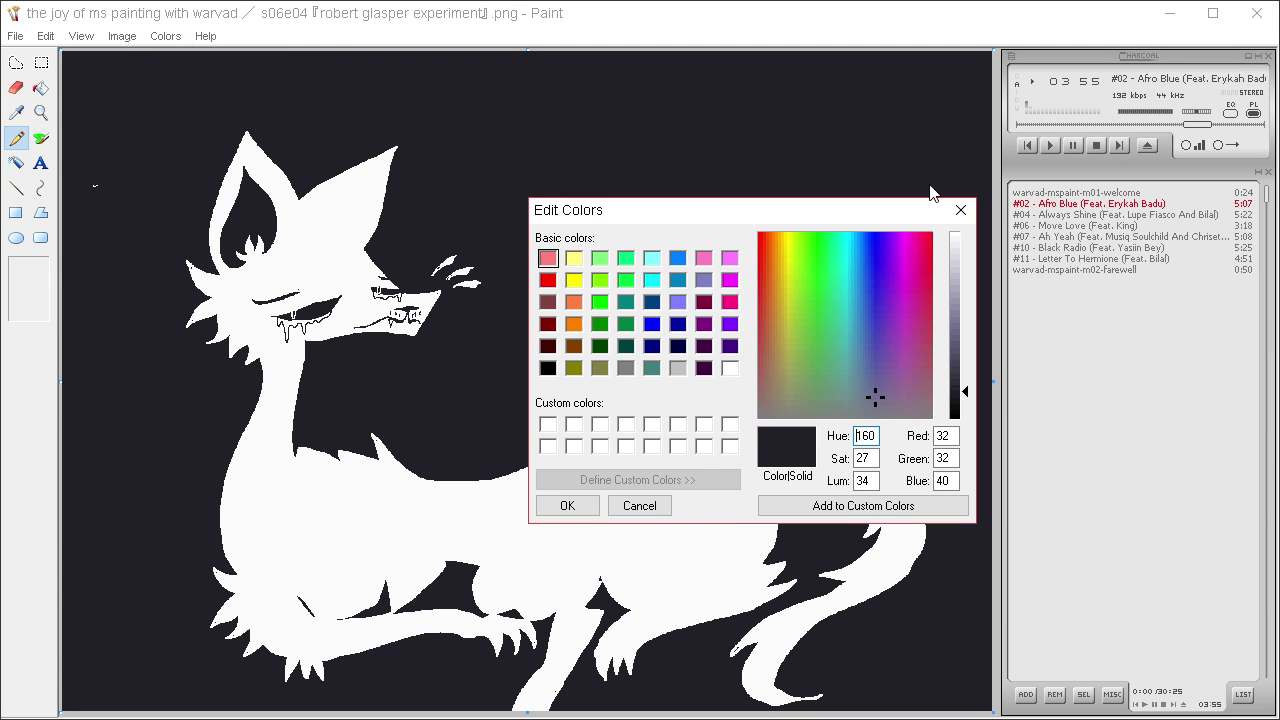
pyautogui.click(766, 280)
pyautogui.click(924, 252)
pyautogui.moveTo(965, 282)
pyautogui.mouseDown()
pyautogui.moveTo(965, 329)
pyautogui.moveTo(962, 302)
pyautogui.mouseUp()
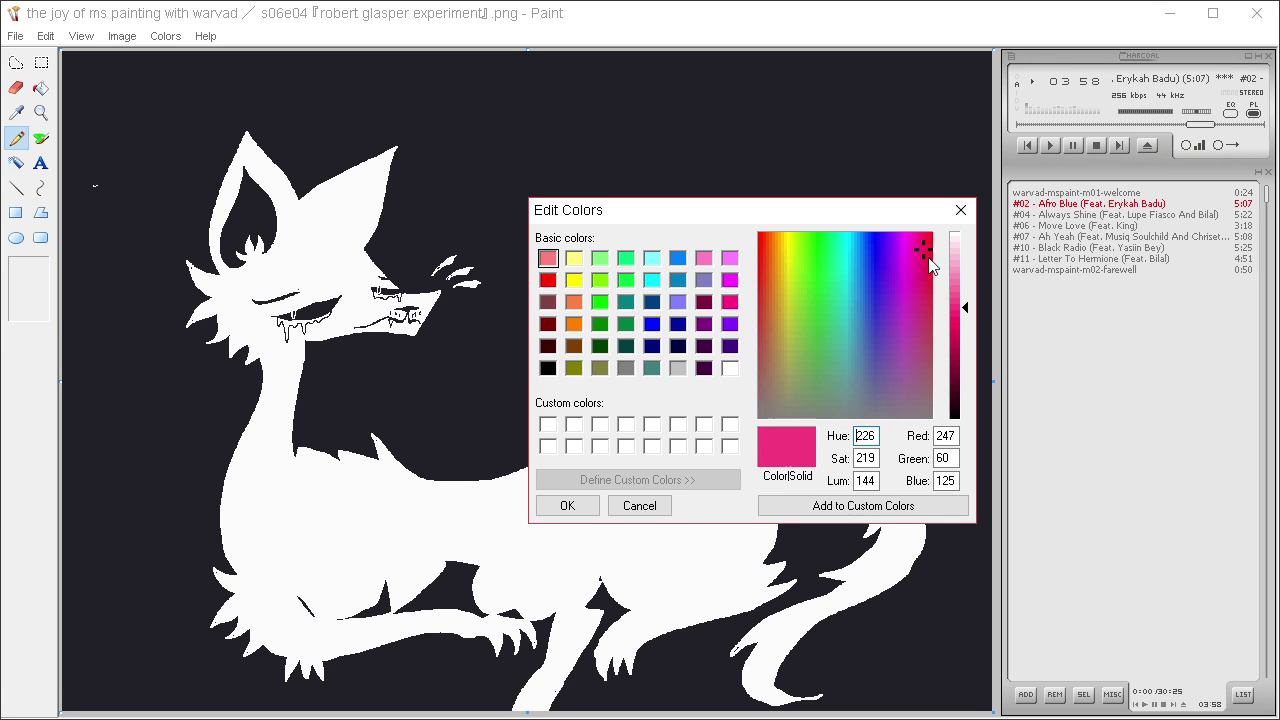
pyautogui.moveTo(930, 262)
pyautogui.mouseDown()
pyautogui.moveTo(926, 300)
pyautogui.moveTo(932, 272)
pyautogui.mouseUp()
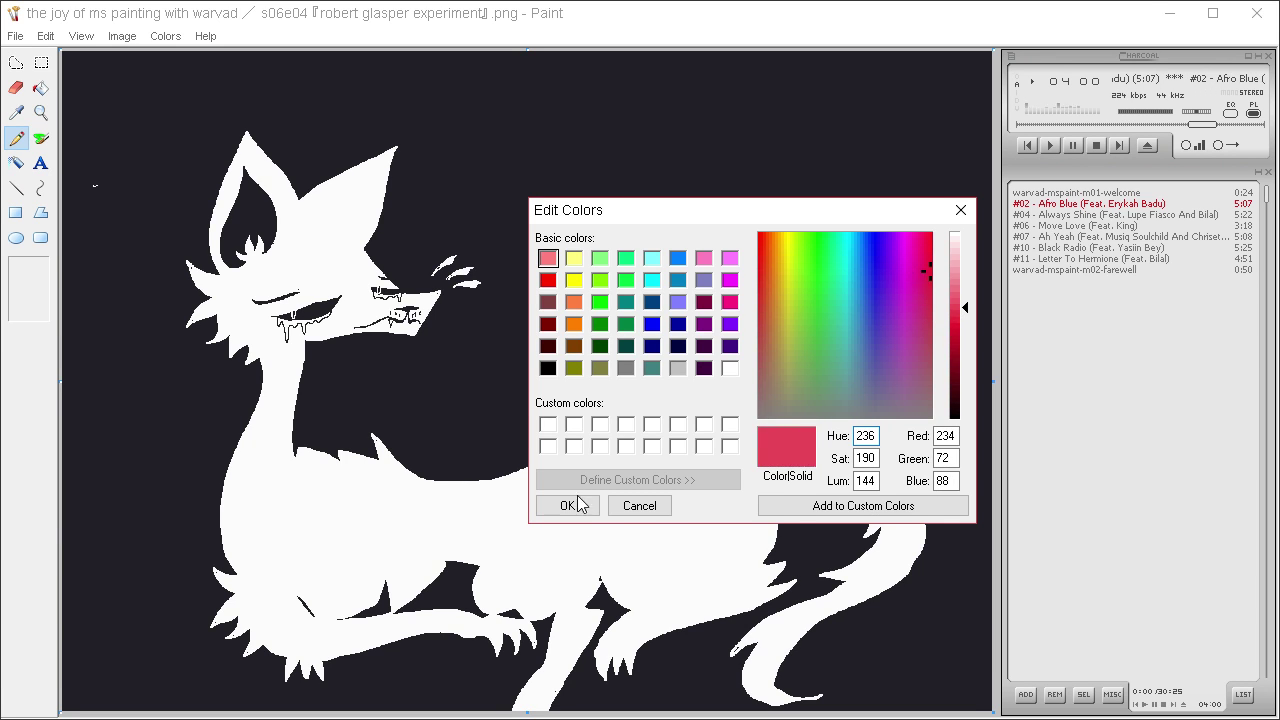
pyautogui.click(569, 505)
# - Outline a scarf band around the fox's neck with the Pencil and fill it crimson out to both edges
pyautogui.moveTo(262, 377)
pyautogui.mouseDown()
pyautogui.moveTo(243, 420)
pyautogui.moveTo(270, 428)
pyautogui.moveTo(304, 400)
pyautogui.moveTo(308, 367)
pyautogui.moveTo(262, 370)
pyautogui.mouseUp()
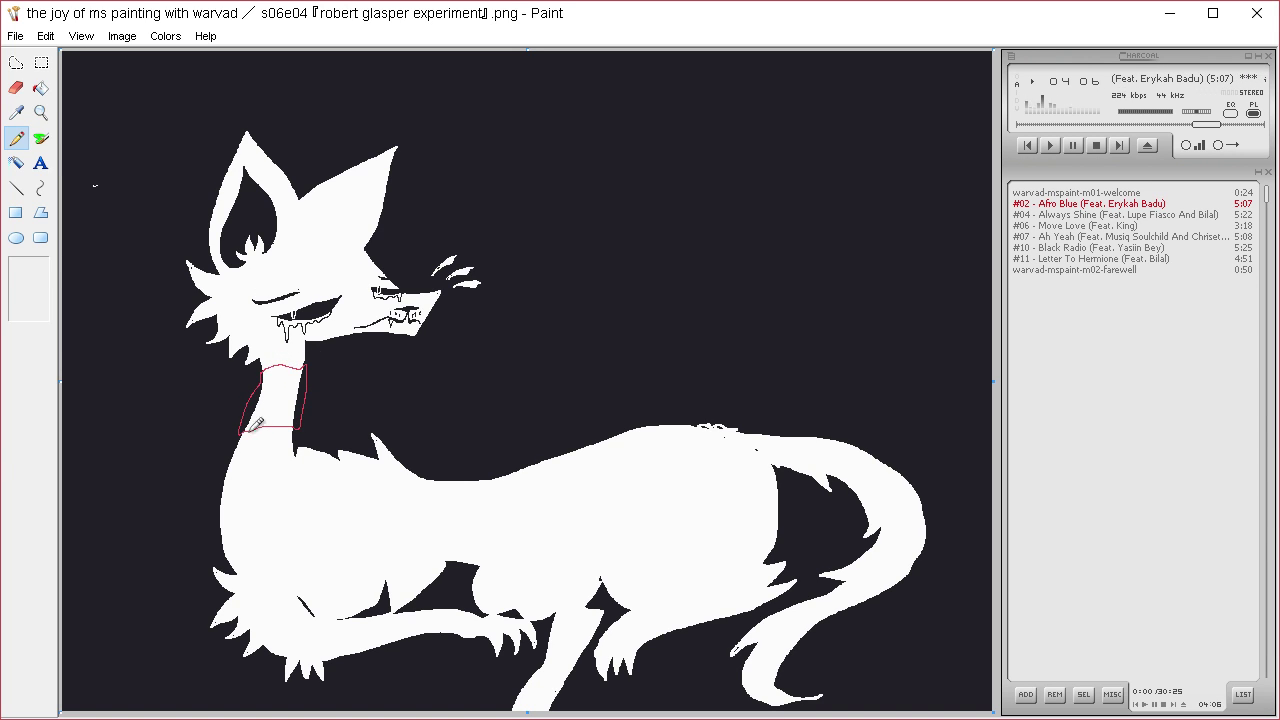
pyautogui.click(40, 88)
pyautogui.click(262, 395)
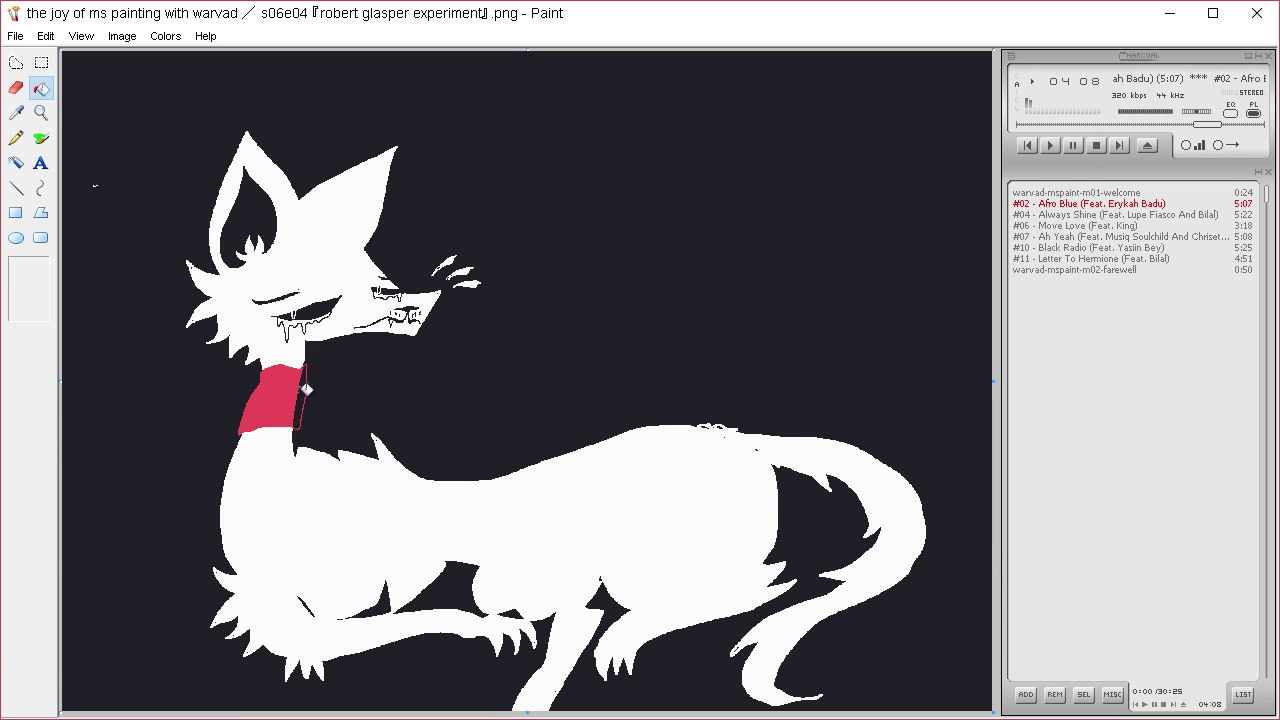
pyautogui.click(304, 392)
# - Outline a scarf tail flowing from the chest, across the foreleg and off the canvas's lower edge, and fill it crimson
pyautogui.click(16, 138)
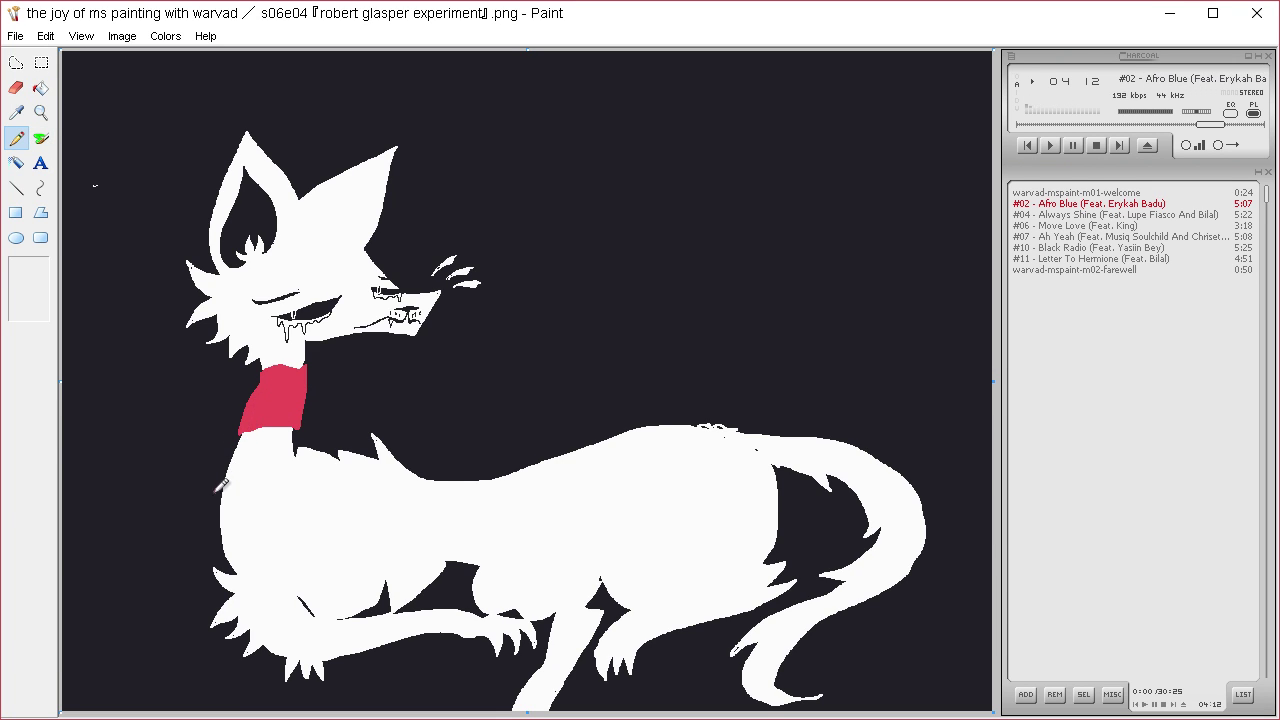
pyautogui.moveTo(222, 484)
pyautogui.mouseDown()
pyautogui.moveTo(135, 605)
pyautogui.moveTo(195, 695)
pyautogui.moveTo(320, 640)
pyautogui.moveTo(378, 627)
pyautogui.moveTo(386, 640)
pyautogui.mouseUp()
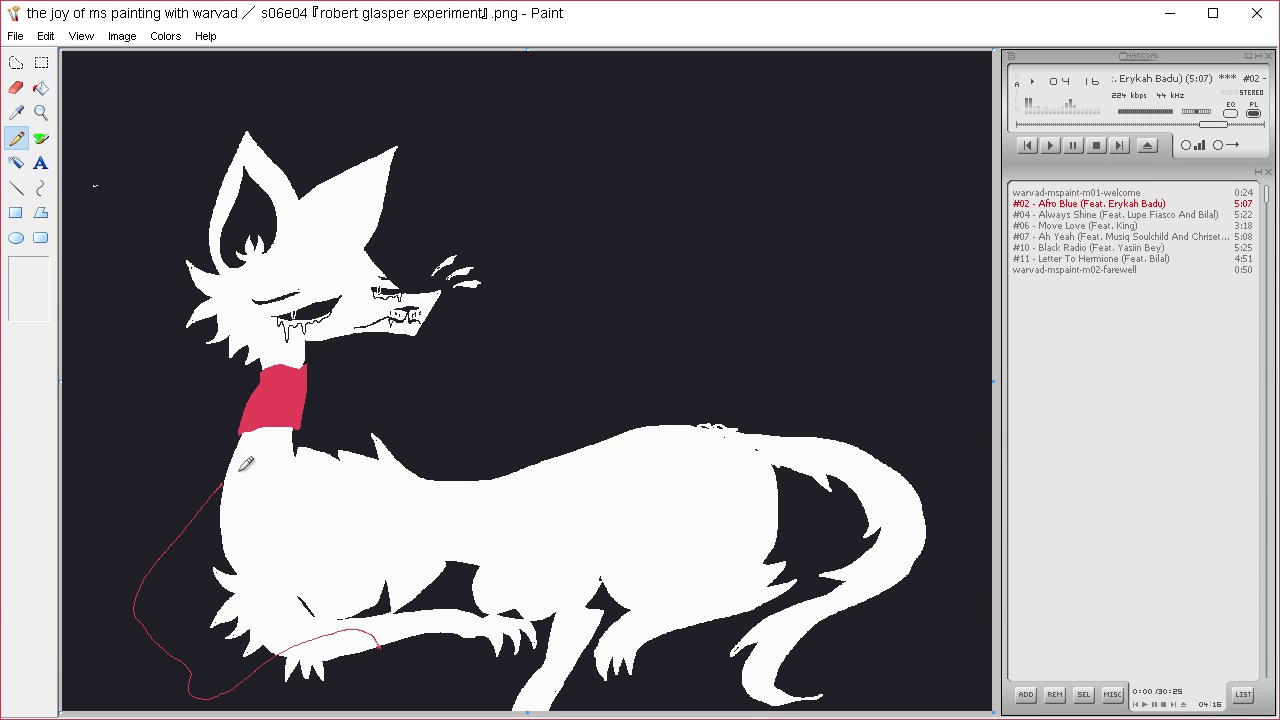
pyautogui.moveTo(224, 482)
pyautogui.mouseDown()
pyautogui.moveTo(226, 540)
pyautogui.moveTo(194, 598)
pyautogui.moveTo(232, 679)
pyautogui.moveTo(273, 629)
pyautogui.moveTo(337, 595)
pyautogui.moveTo(424, 632)
pyautogui.moveTo(415, 677)
pyautogui.moveTo(385, 708)
pyautogui.moveTo(381, 649)
pyautogui.moveTo(303, 712)
pyautogui.mouseUp()
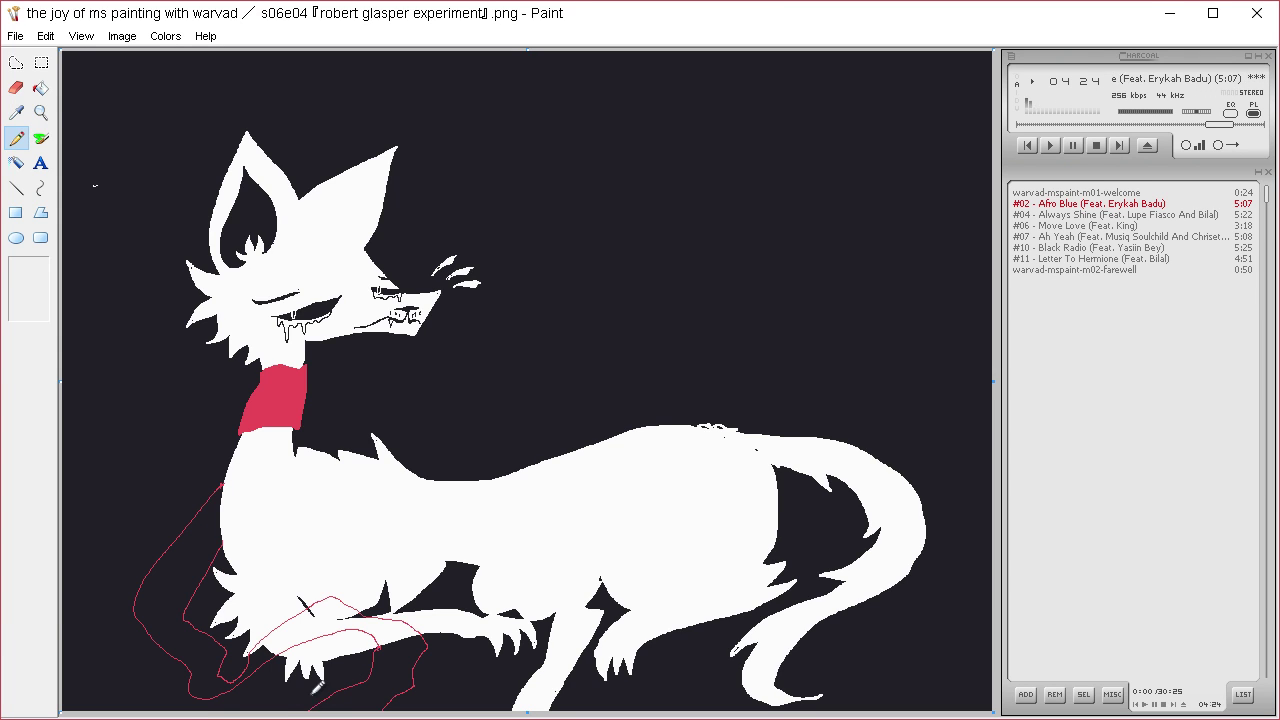
pyautogui.click(40, 88)
pyautogui.click(186, 558)
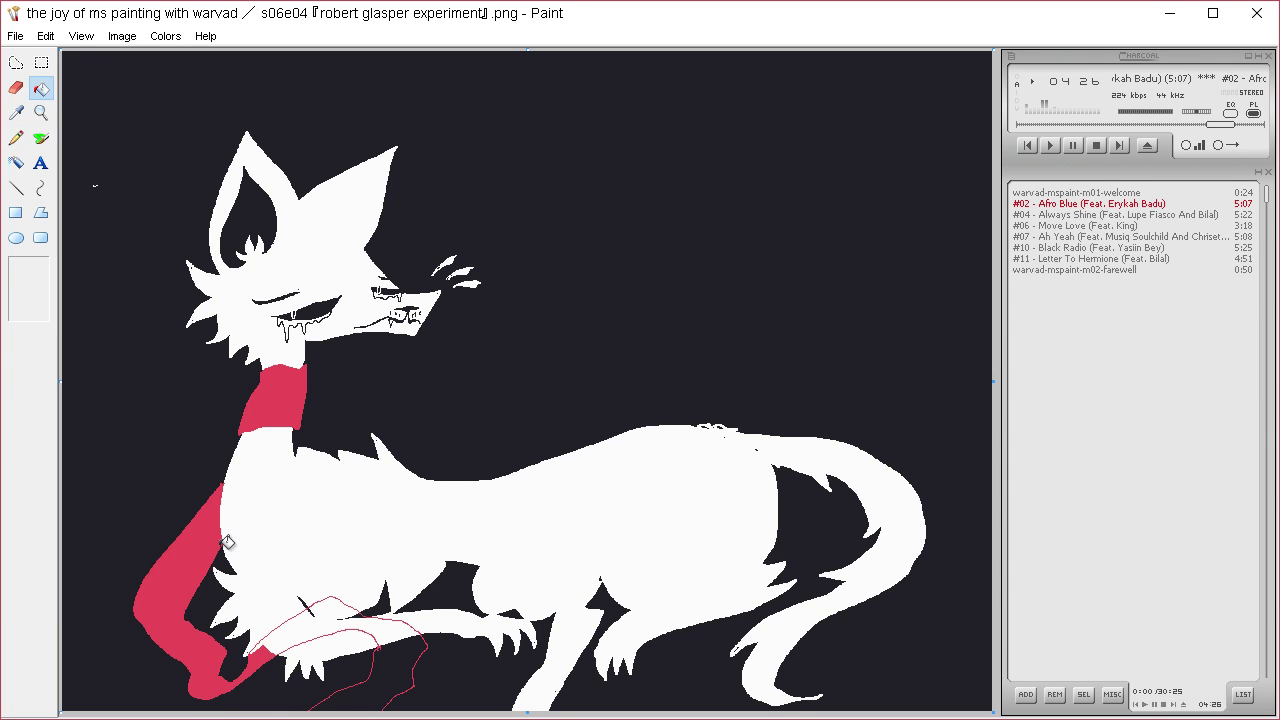
pyautogui.click(298, 631)
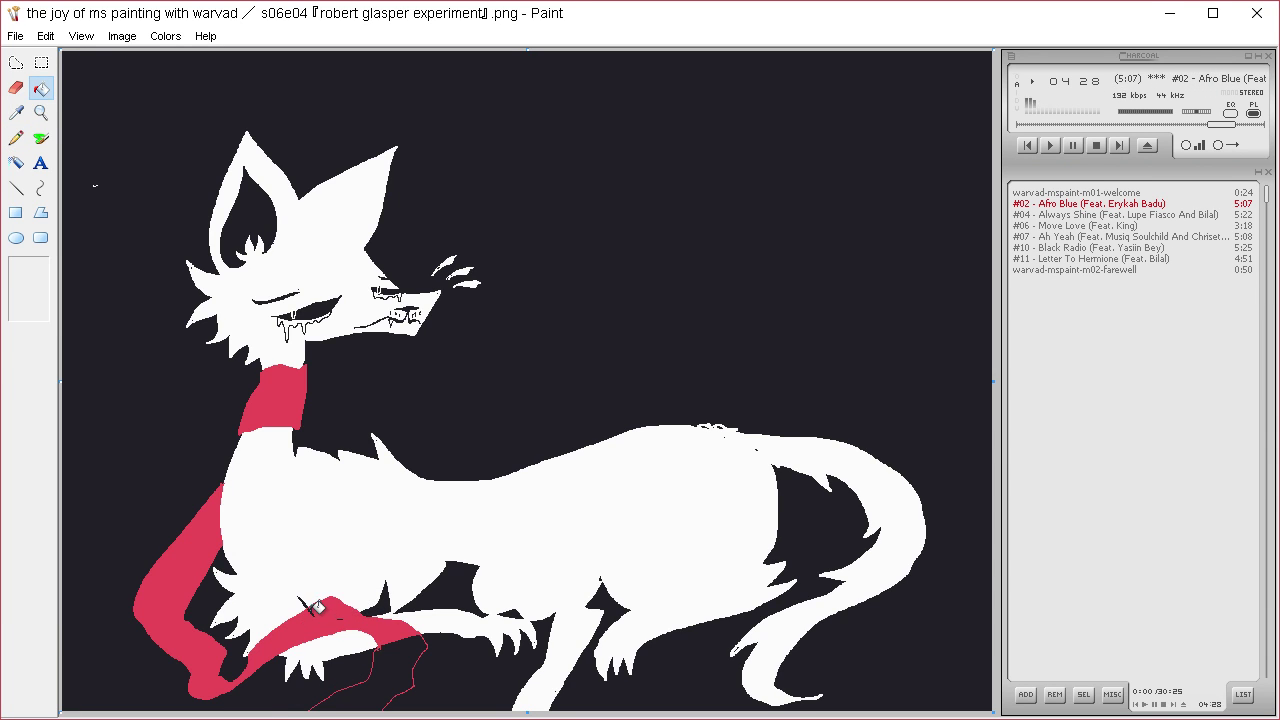
pyautogui.click(394, 647)
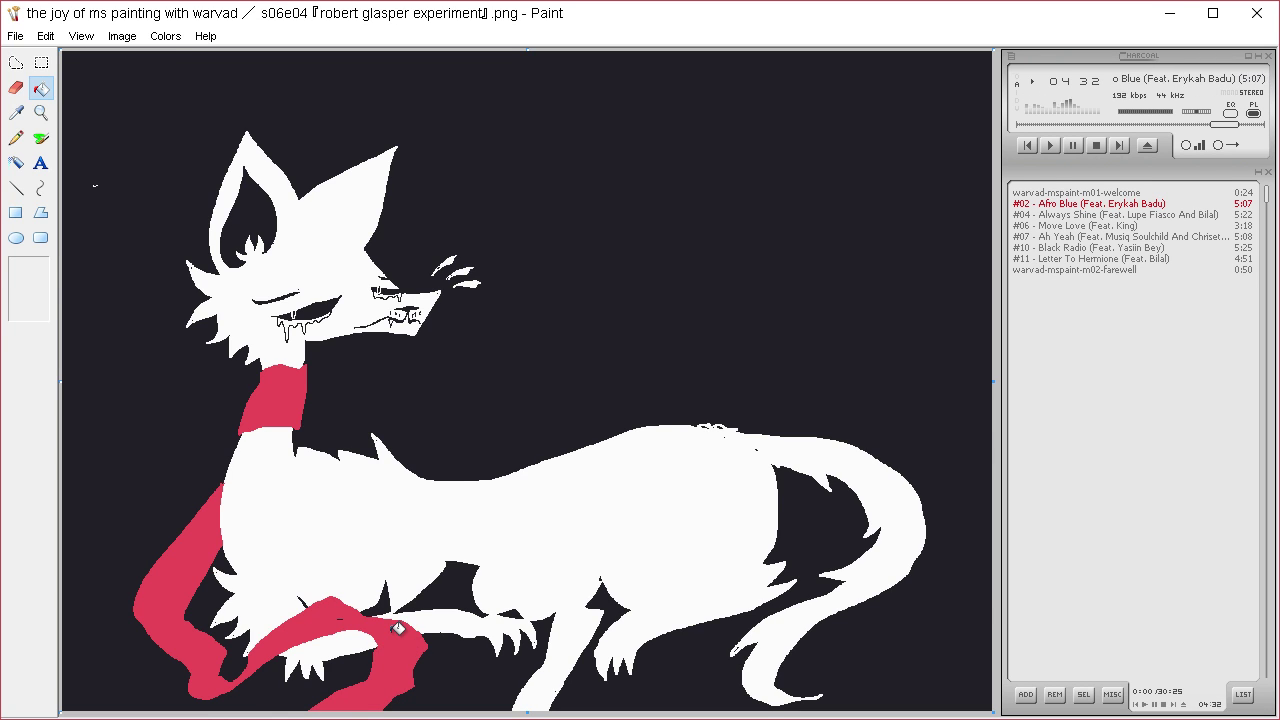
# - Outline a second scarf tail from the neck, zigzagging over the shoulder and down past the front paw to the lower canvas edge, and fill it crimson
pyautogui.click(16, 138)
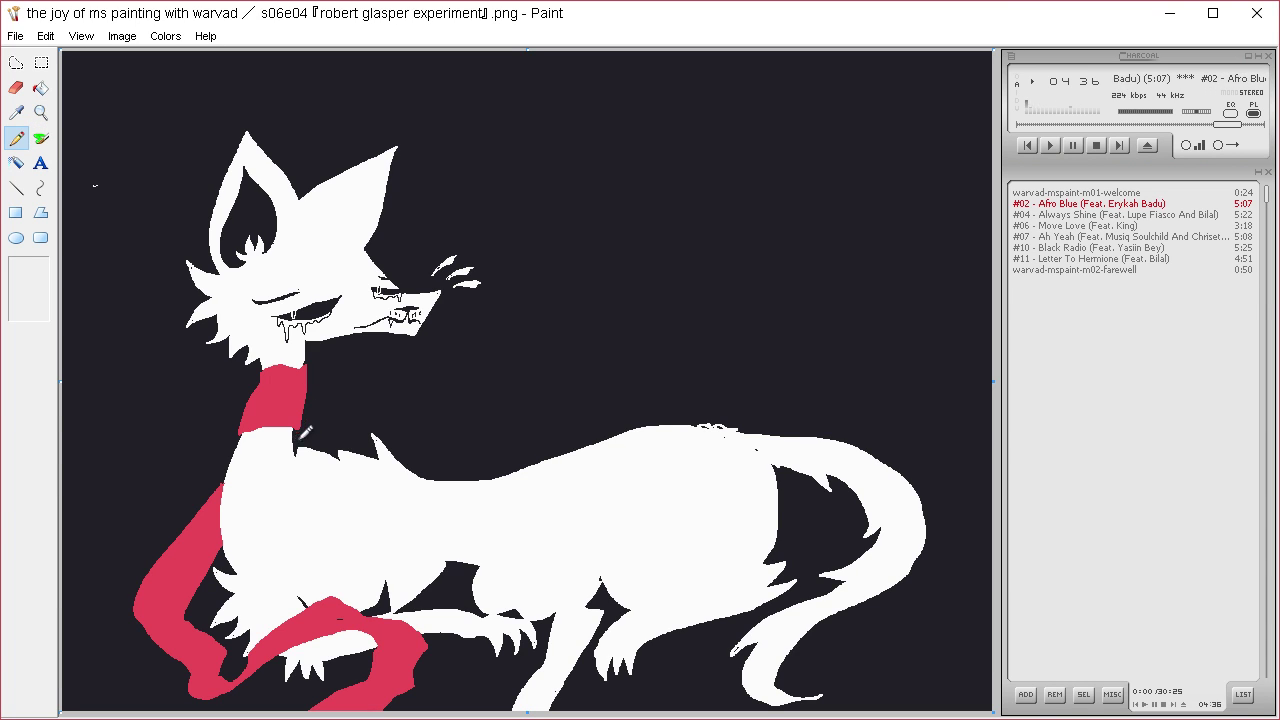
pyautogui.moveTo(297, 446)
pyautogui.mouseDown()
pyautogui.moveTo(286, 530)
pyautogui.moveTo(363, 519)
pyautogui.moveTo(434, 601)
pyautogui.mouseUp()
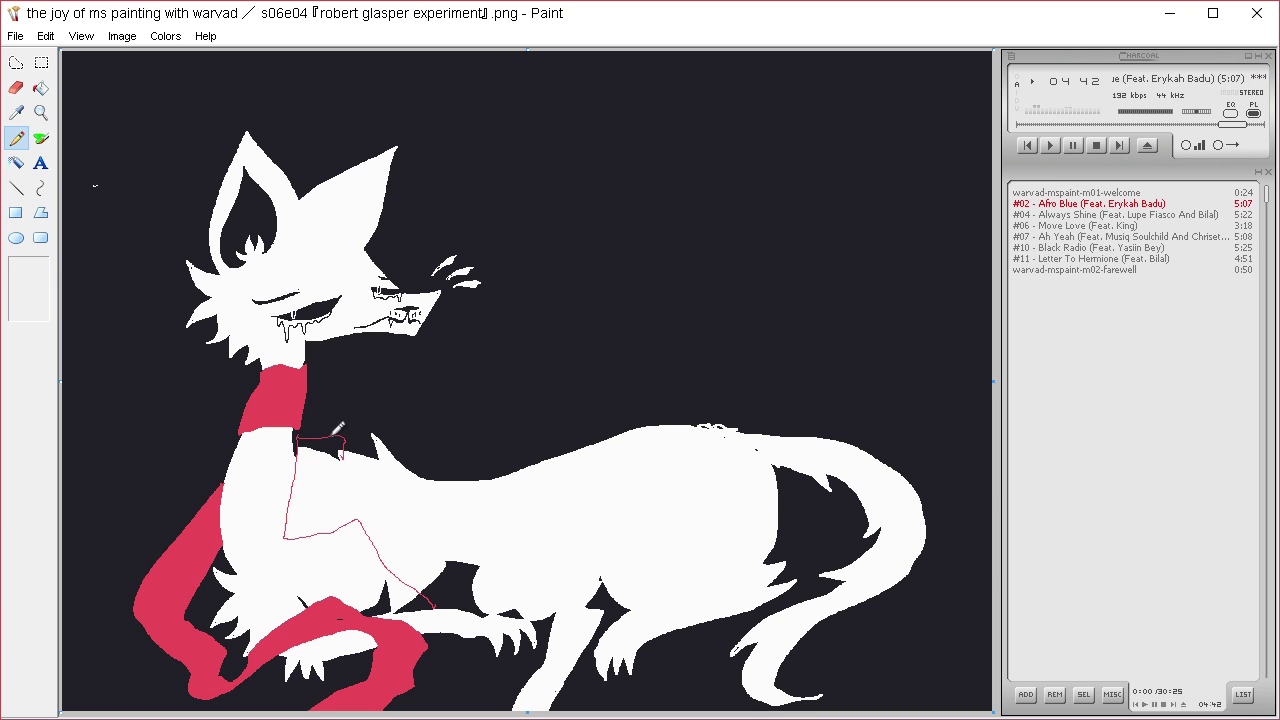
pyautogui.moveTo(334, 432)
pyautogui.mouseDown()
pyautogui.moveTo(305, 415)
pyautogui.moveTo(340, 477)
pyautogui.moveTo(326, 526)
pyautogui.moveTo(404, 481)
pyautogui.moveTo(432, 505)
pyautogui.moveTo(477, 612)
pyautogui.mouseUp()
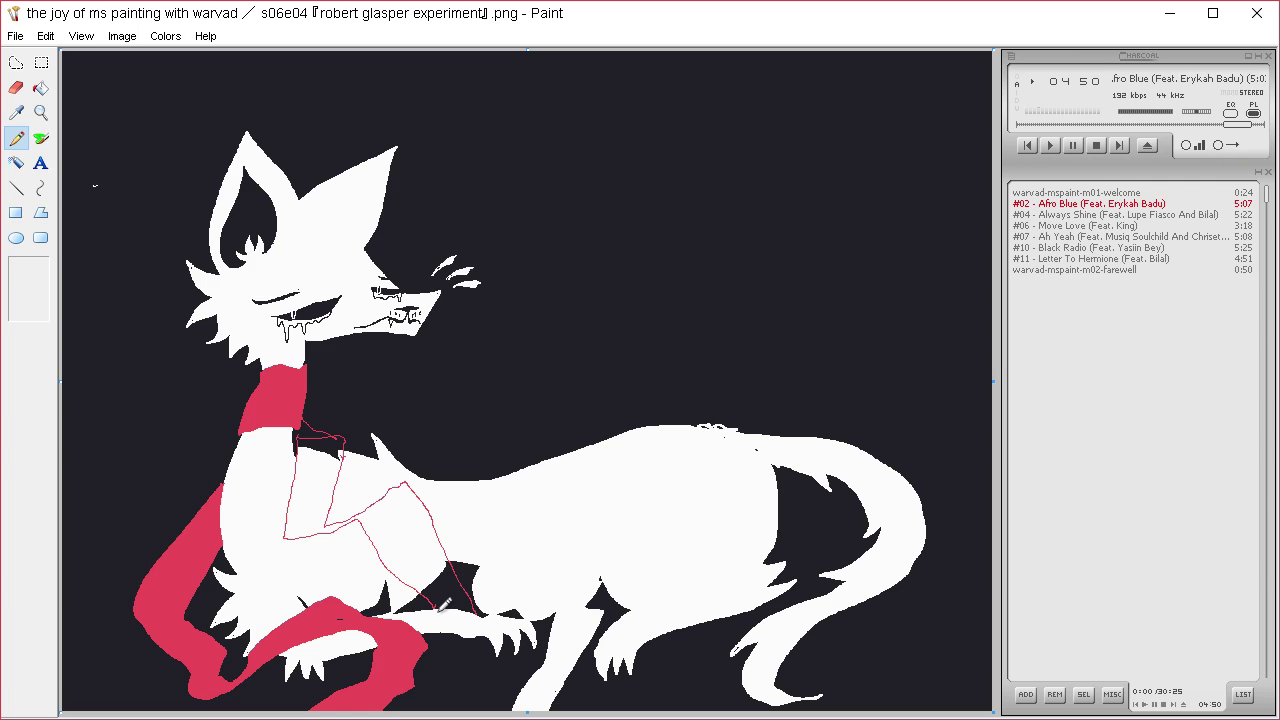
pyautogui.moveTo(437, 609); pyautogui.dragTo(440, 680)
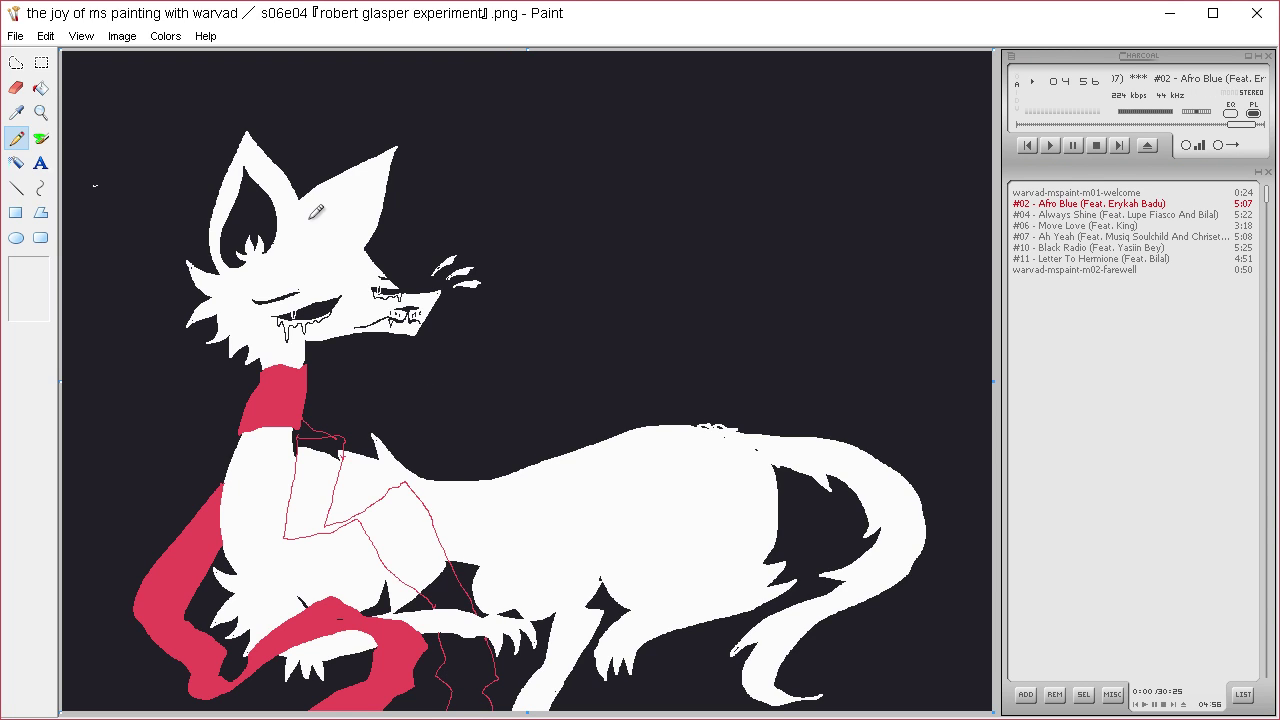
pyautogui.click(41, 88)
pyautogui.click(326, 456)
pyautogui.click(325, 432)
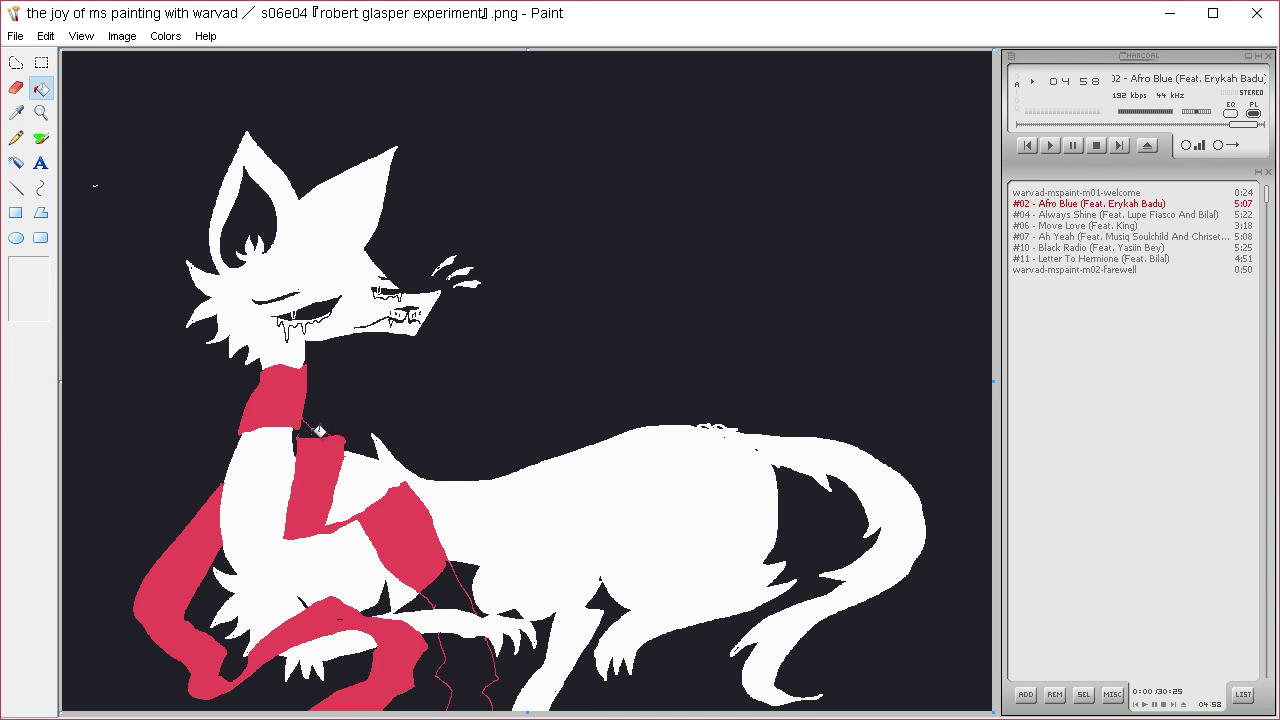
pyautogui.click(445, 572)
pyautogui.click(461, 636)
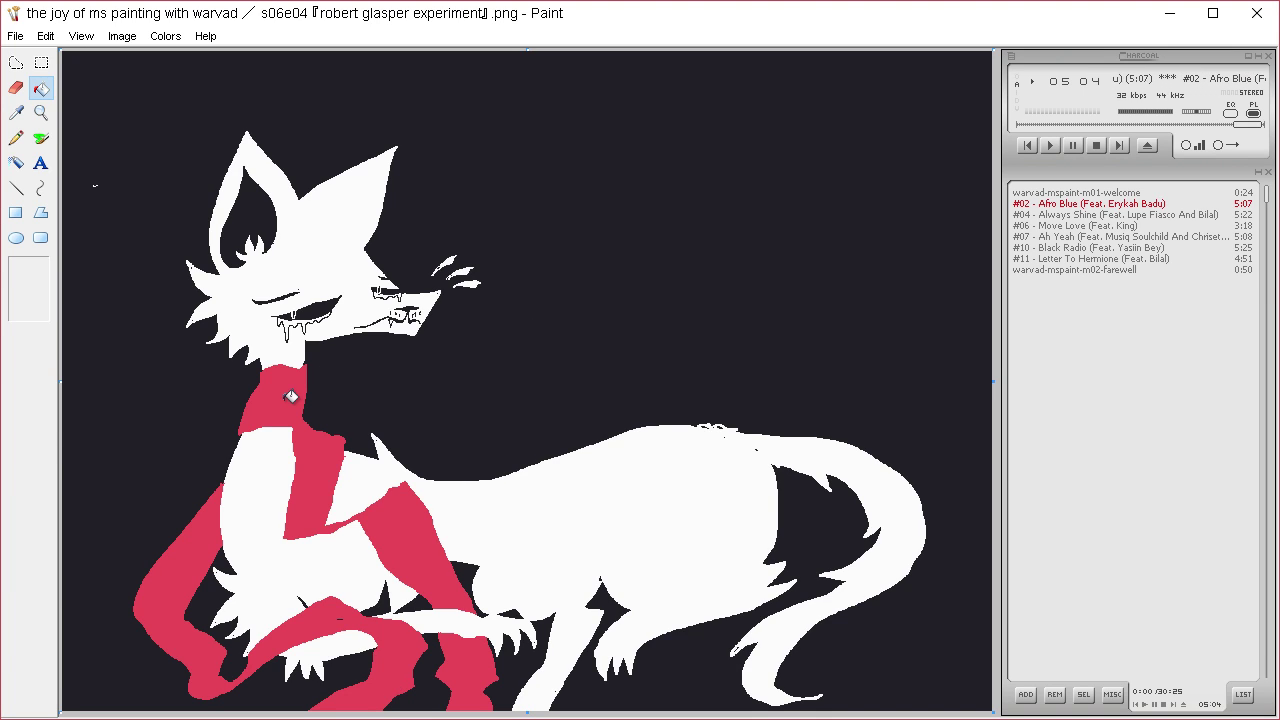
# - Sample the off-white body colour, outline a spiky fur tuft above the tail base and a small one under the jaw, and fill both
pyautogui.click(16, 112)
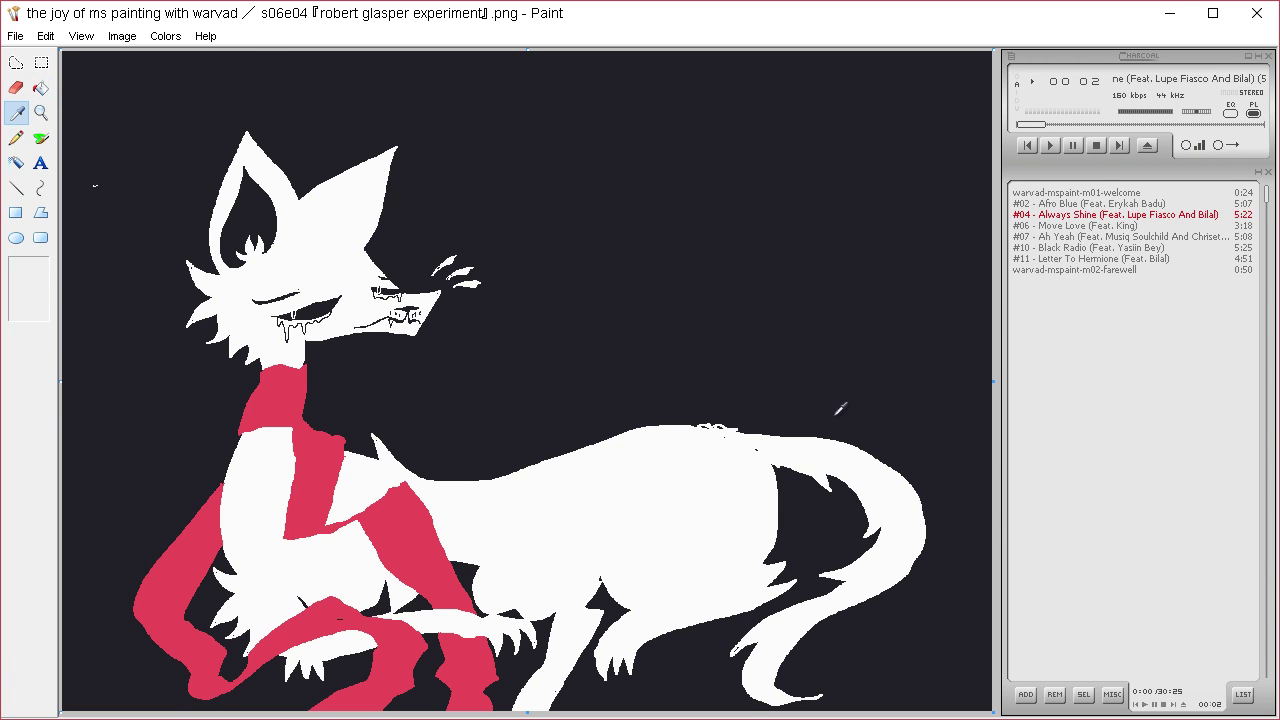
pyautogui.click(738, 419)
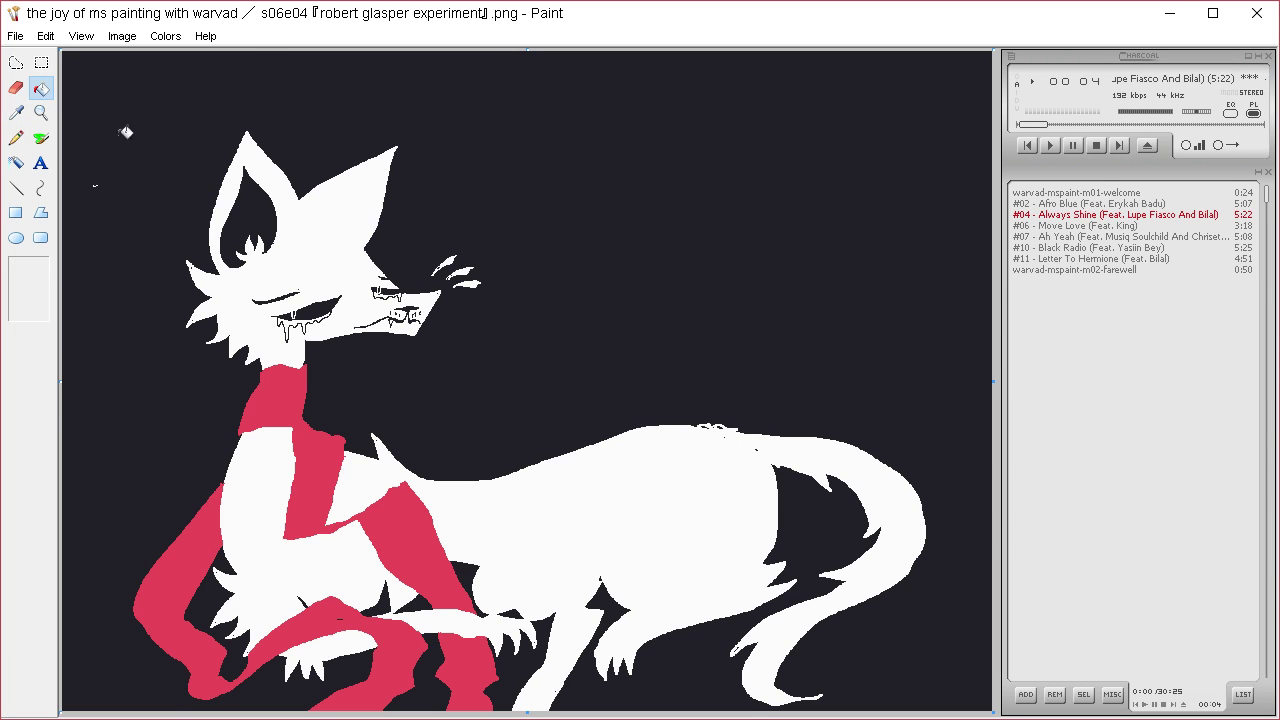
pyautogui.click(22, 138)
pyautogui.moveTo(669, 422)
pyautogui.mouseDown()
pyautogui.moveTo(719, 398)
pyautogui.moveTo(765, 414)
pyautogui.mouseUp()
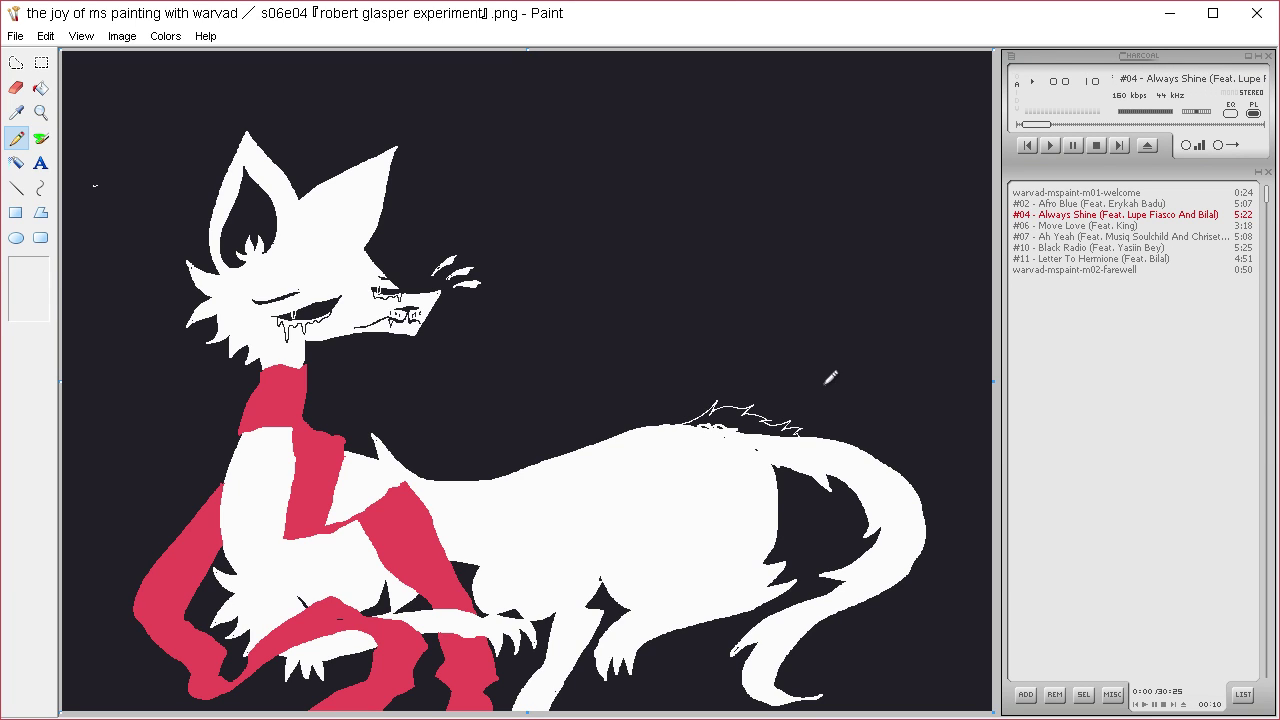
pyautogui.click(40, 88)
pyautogui.click(745, 419)
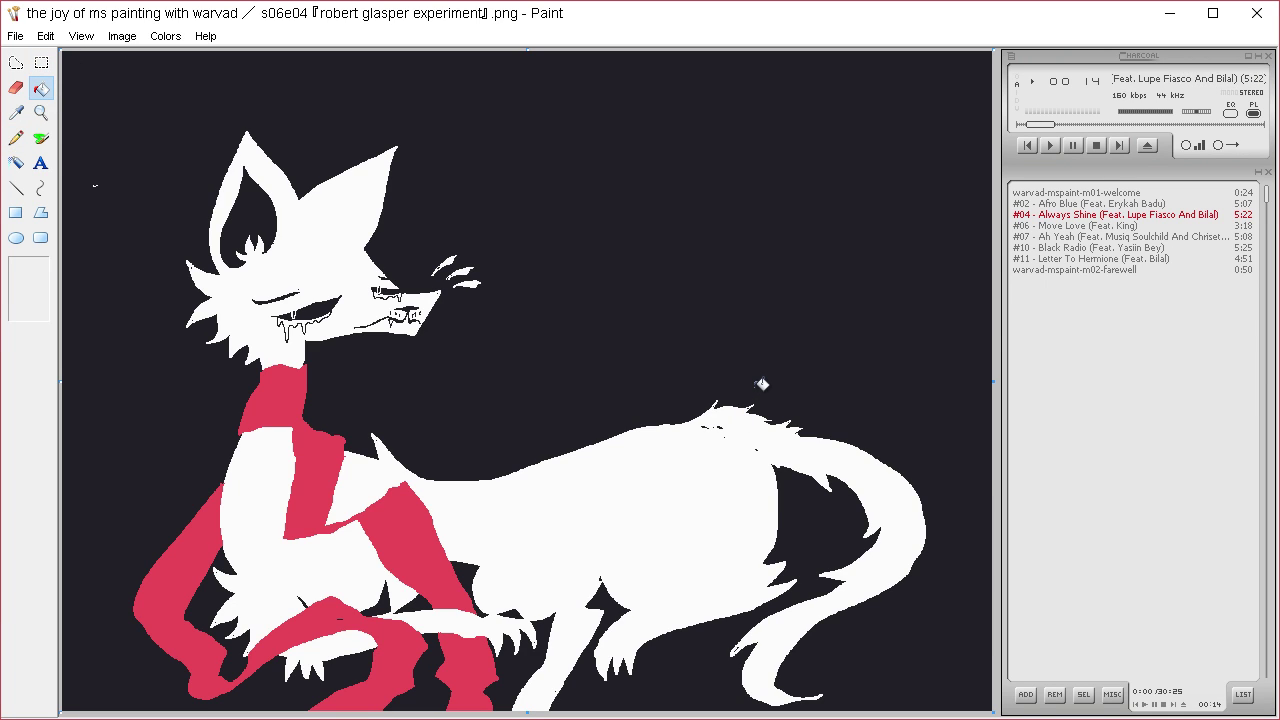
pyautogui.click(16, 138)
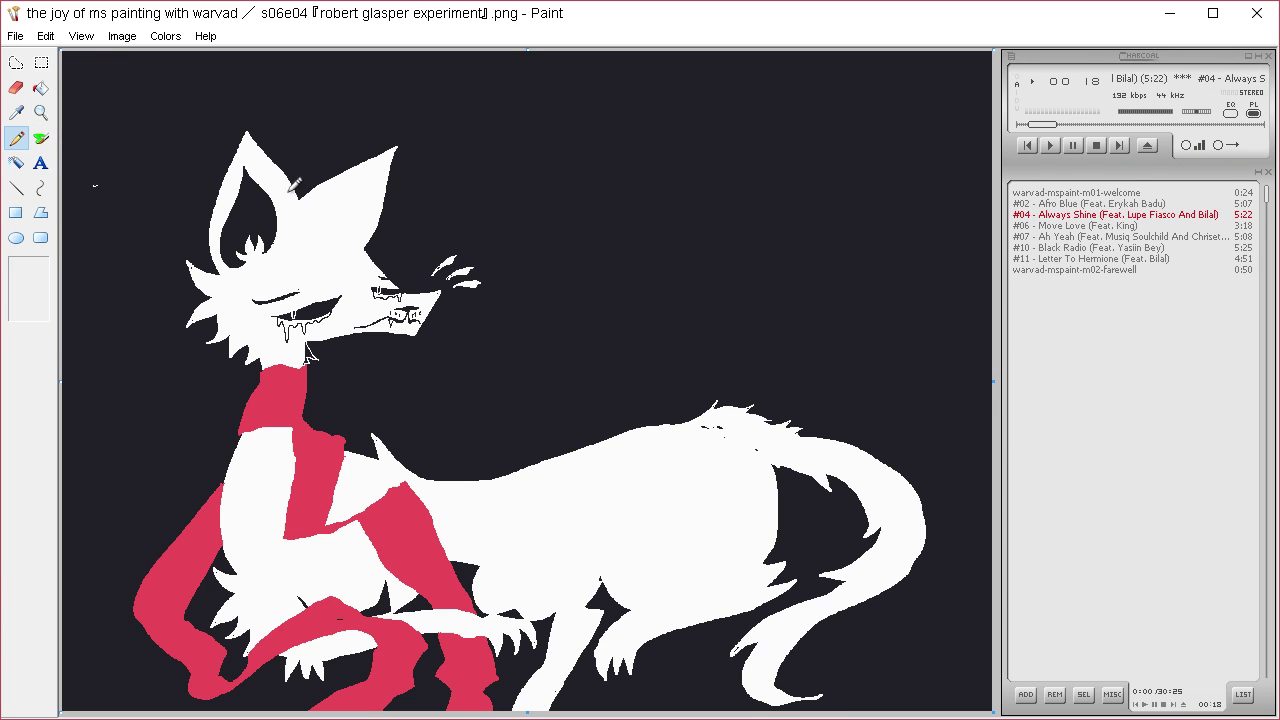
pyautogui.click(40, 88)
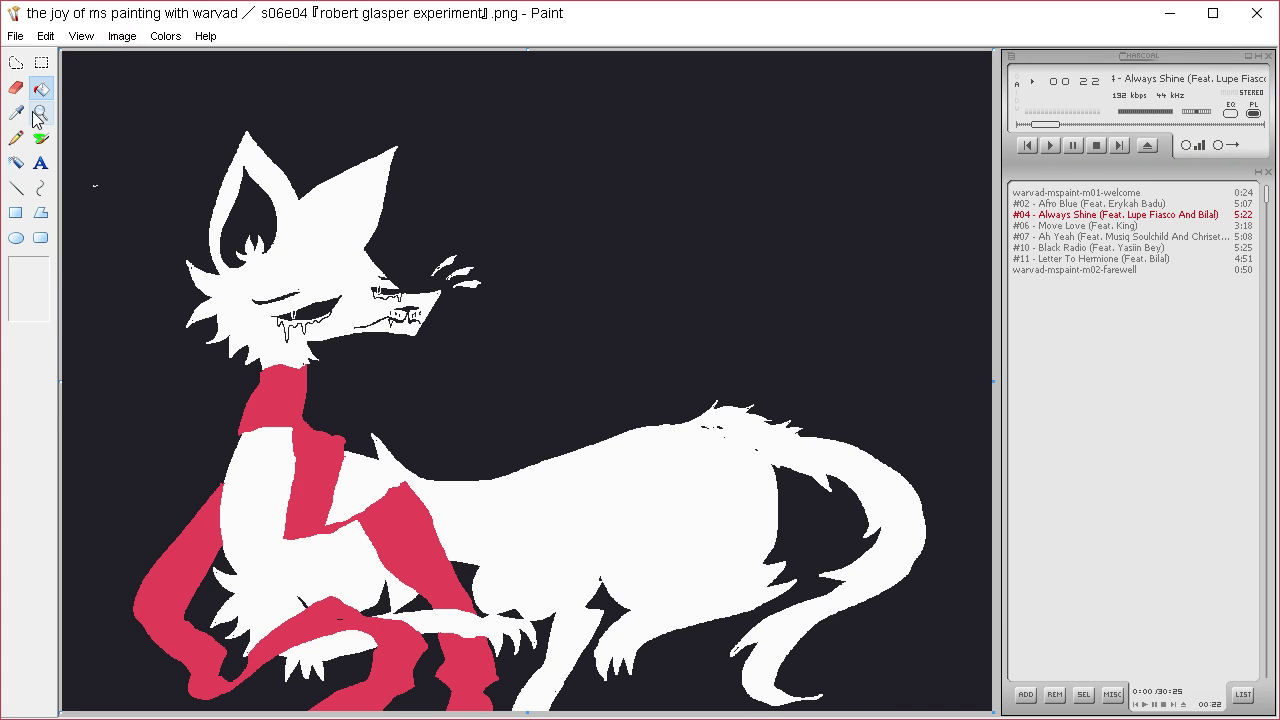
# - Set the drawing colour to a custom pale teal with red 175, green 206 and blue 211, and fill the inner ear
pyautogui.click(165, 36)
pyautogui.click(167, 59)
pyautogui.click(677, 481)
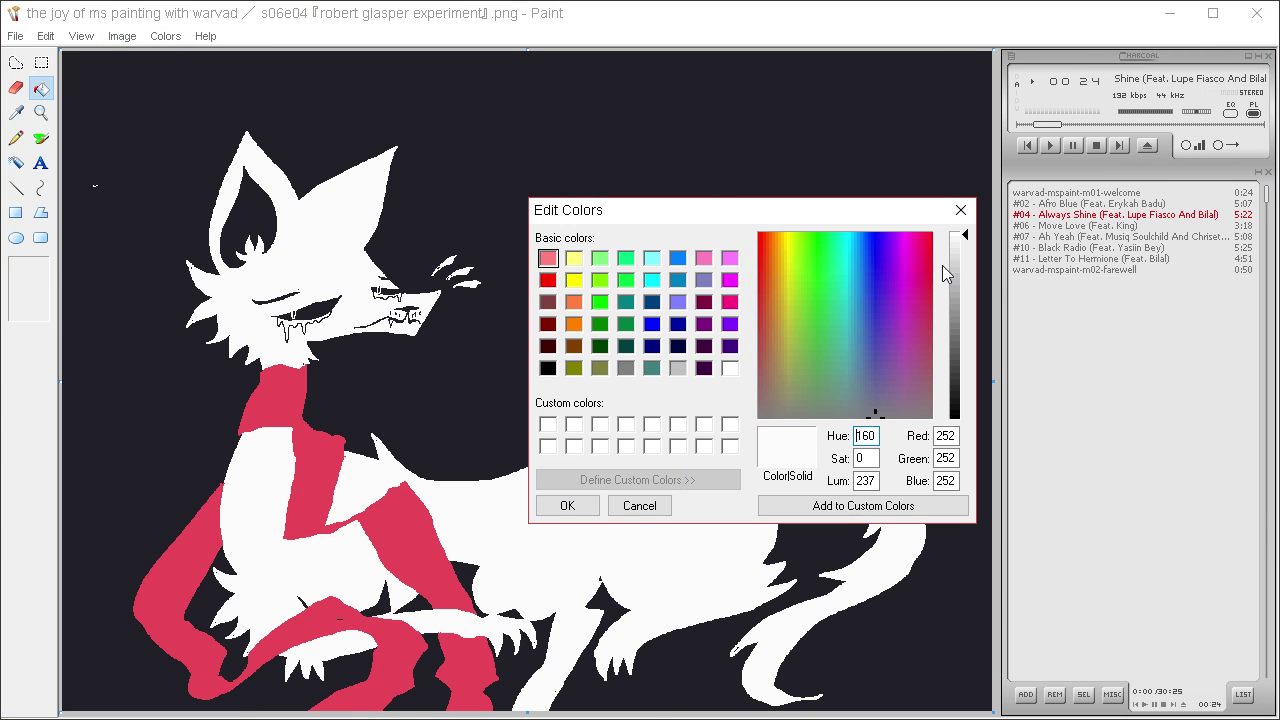
pyautogui.moveTo(885, 350); pyautogui.dragTo(850, 366)
pyautogui.click(963, 276)
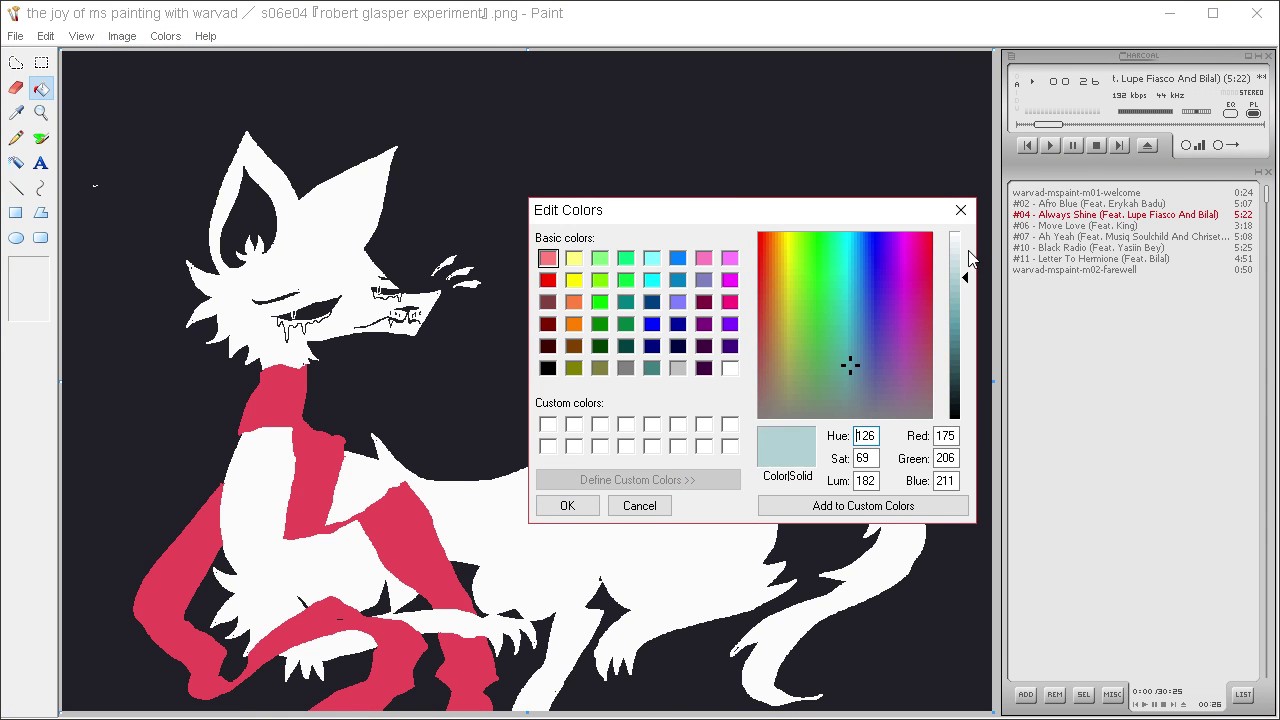
pyautogui.click(568, 505)
pyautogui.click(269, 214)
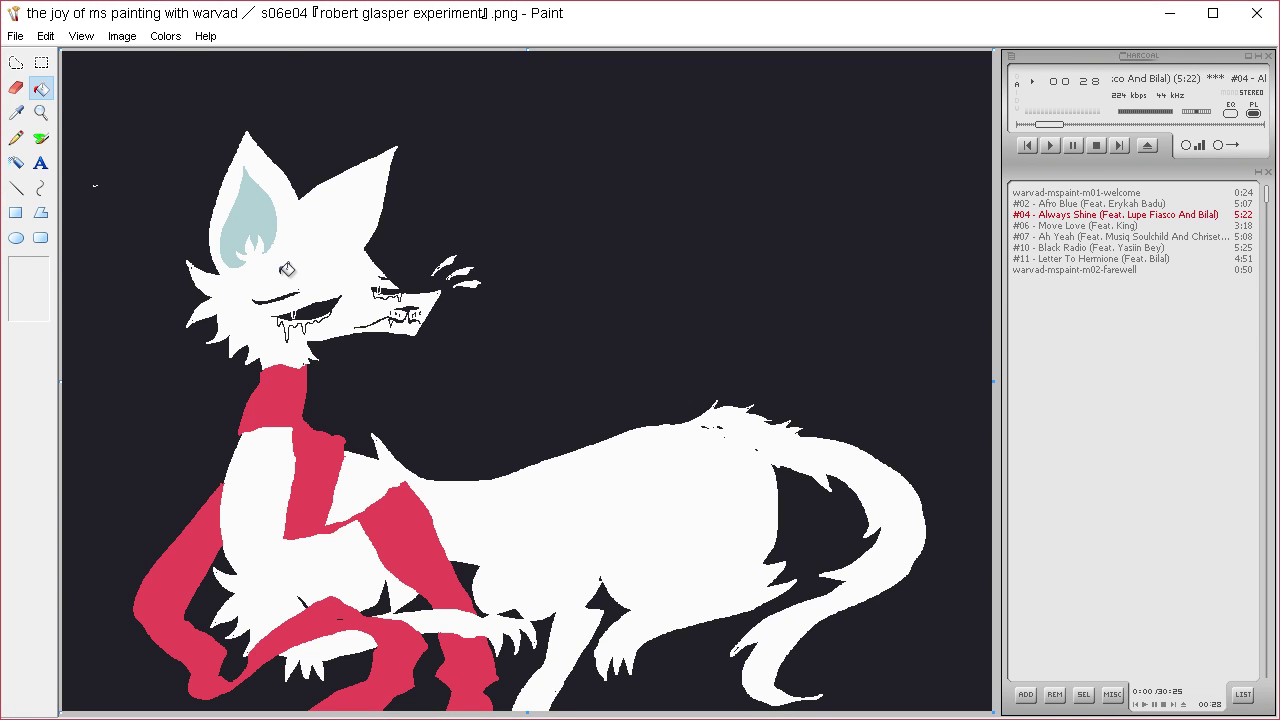
# - Darken the custom teal by lowering its luminosity and refill the inner ear with it
pyautogui.click(166, 37)
pyautogui.click(177, 62)
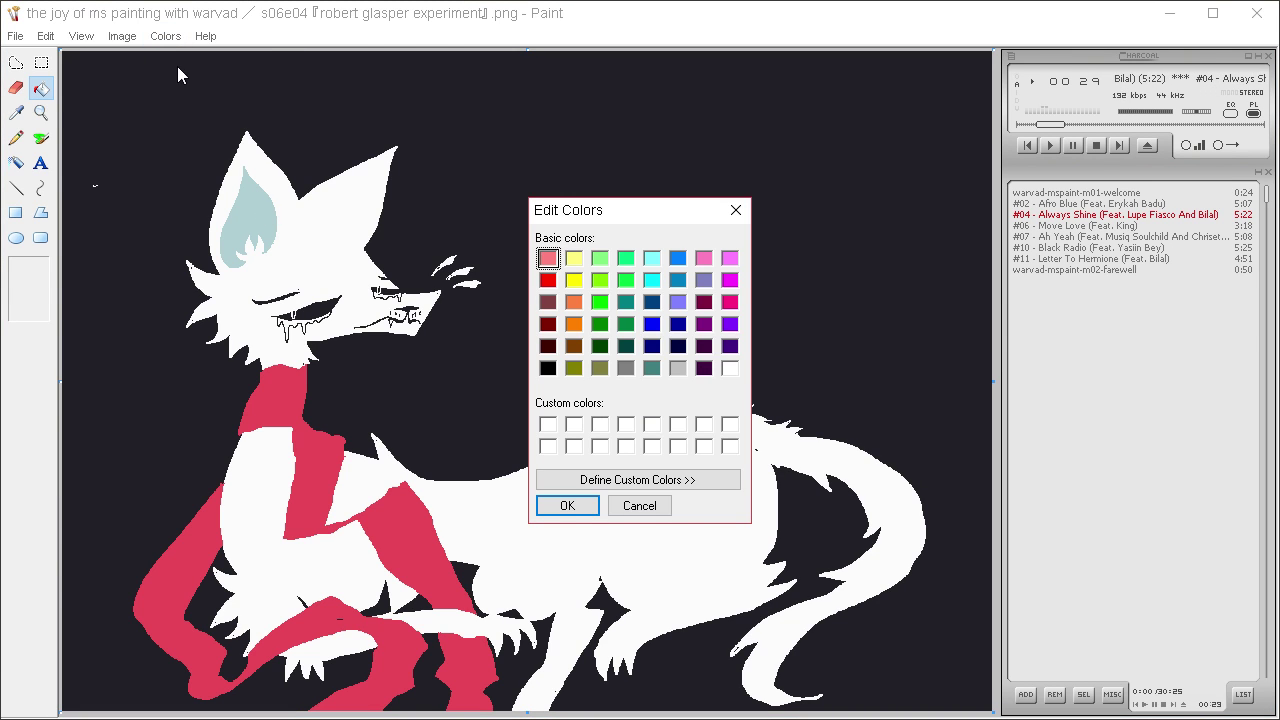
pyautogui.click(712, 479)
pyautogui.click(955, 301)
pyautogui.click(568, 505)
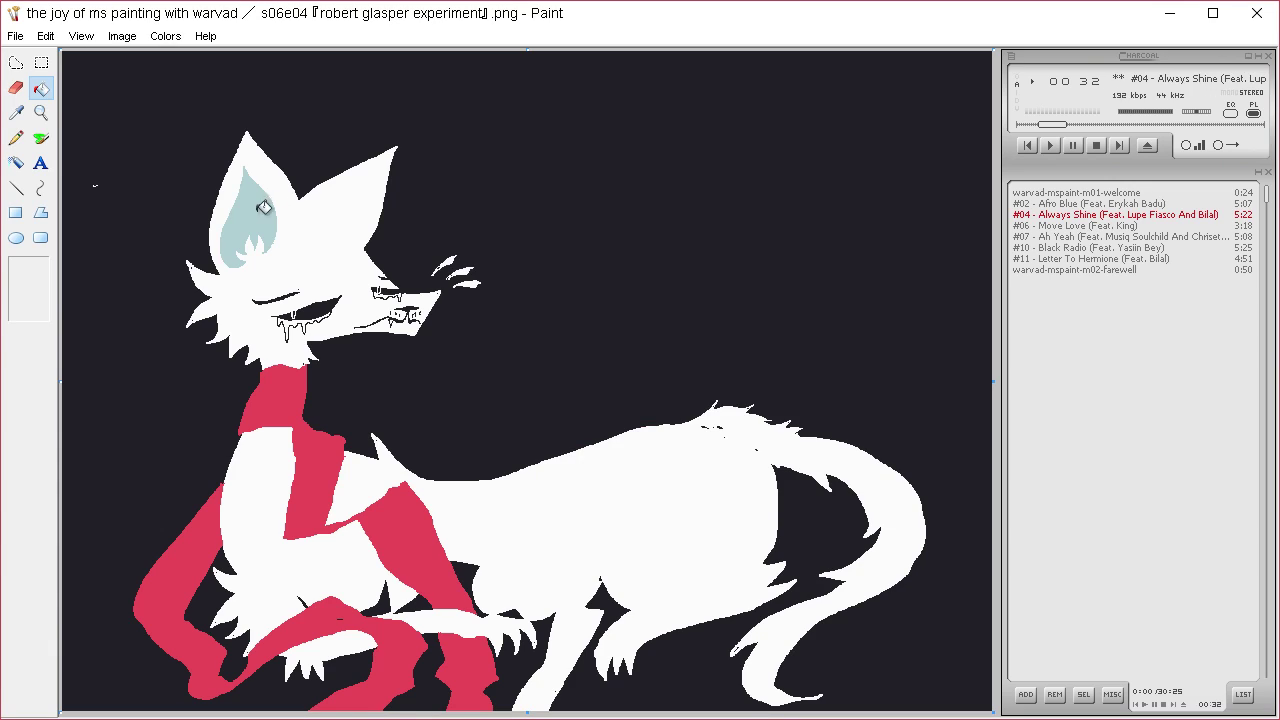
pyautogui.click(268, 210)
# - Sample the off-white, extend the belly beside the scarf and add jagged fur where the hind leg meets the belly, filling both areas
pyautogui.click(16, 138)
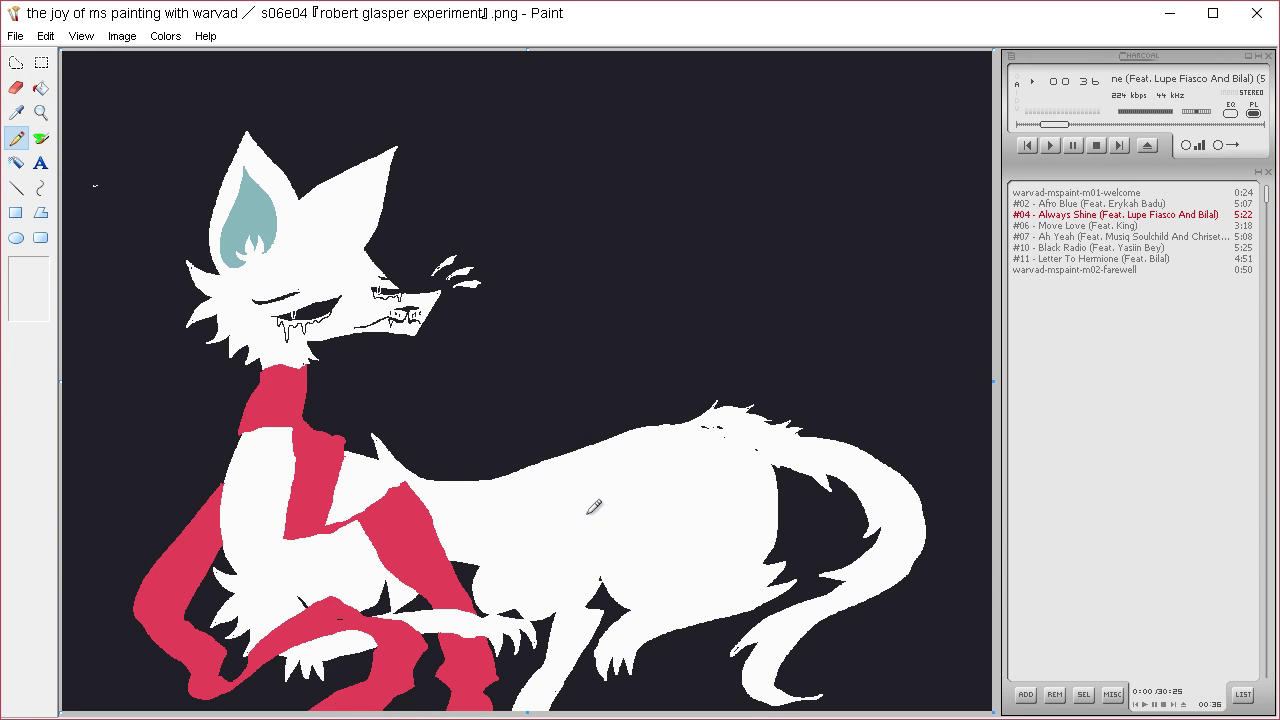
pyautogui.click(16, 112)
pyautogui.click(528, 518)
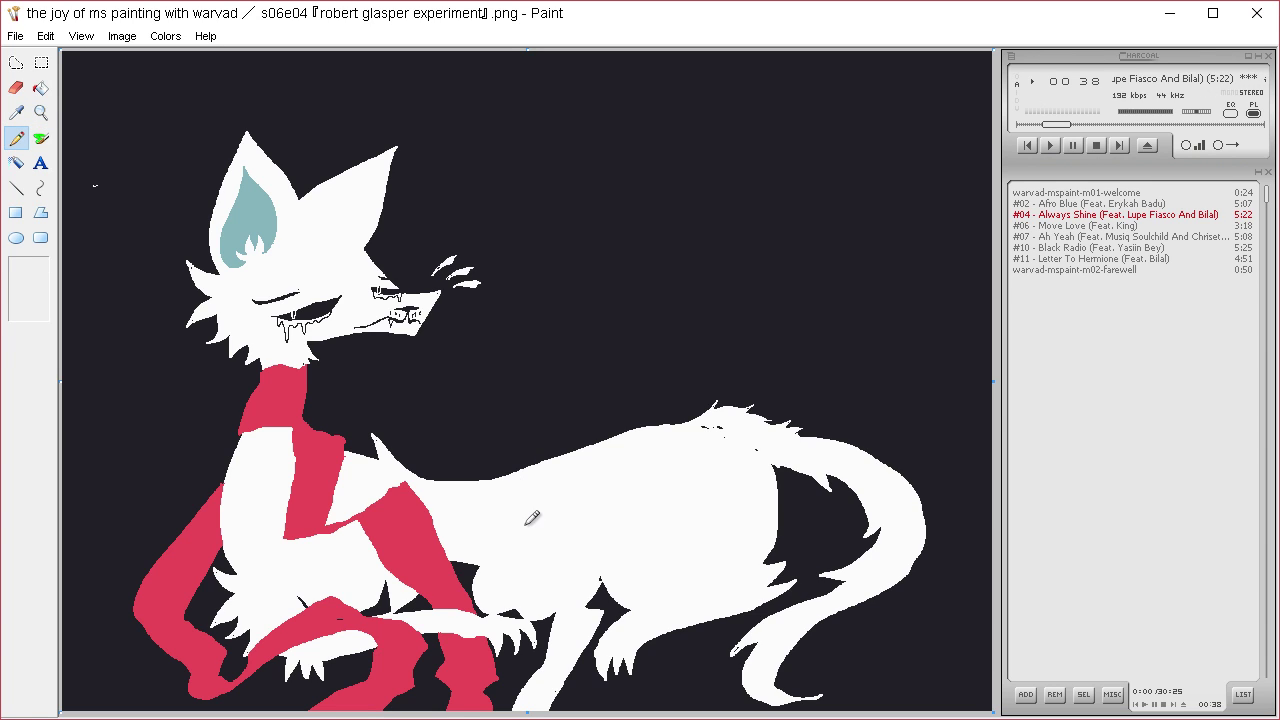
pyautogui.click(40, 87)
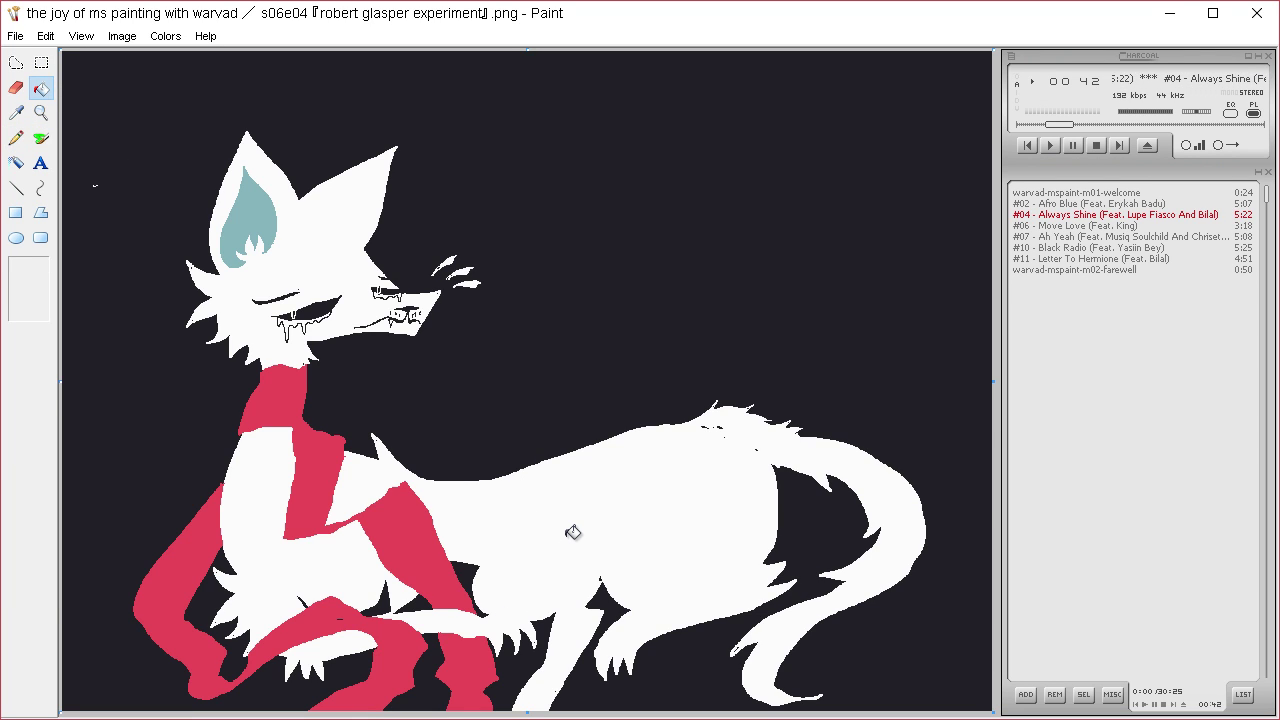
pyautogui.click(470, 562)
pyautogui.hotkey('ctrl', 'z')
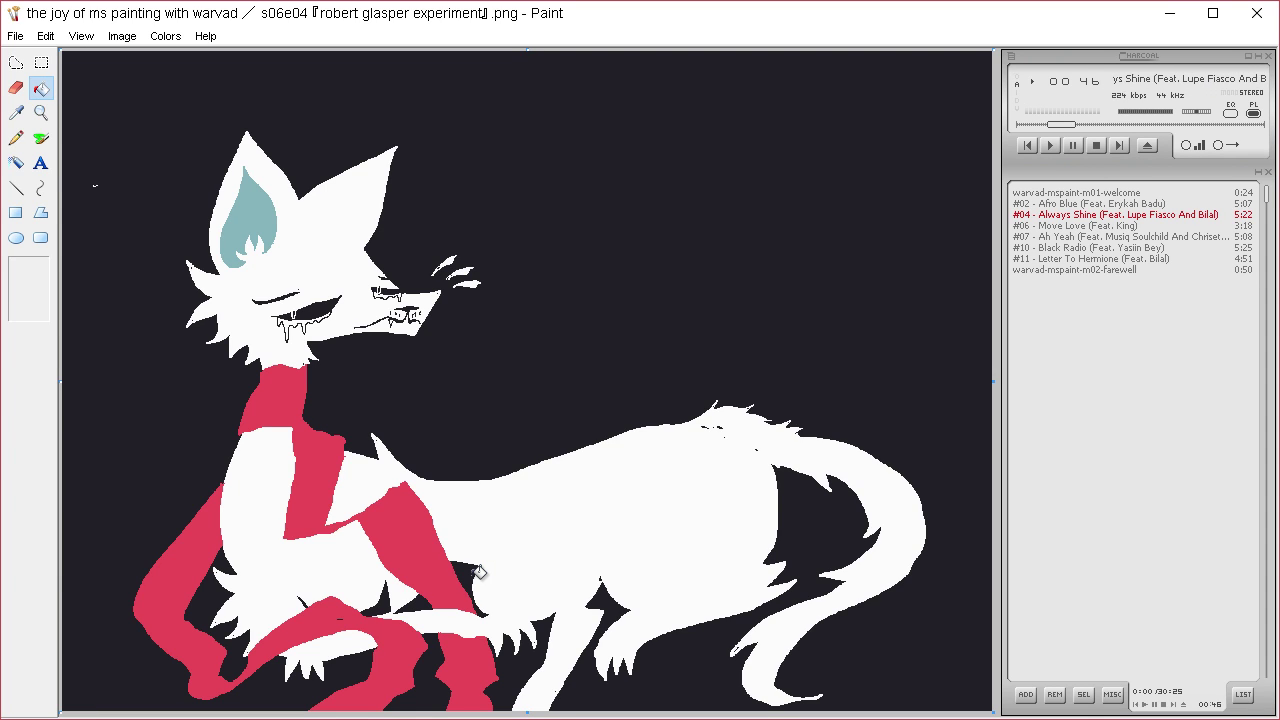
pyautogui.click(16, 138)
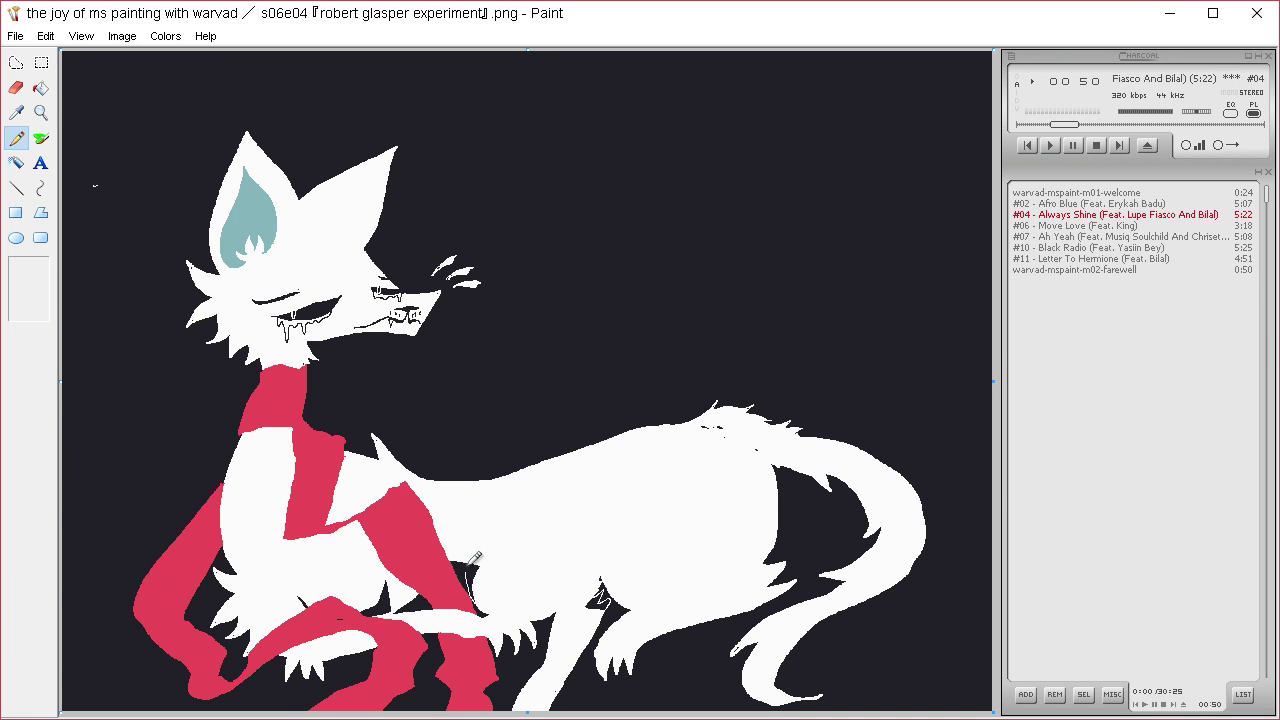
pyautogui.click(41, 88)
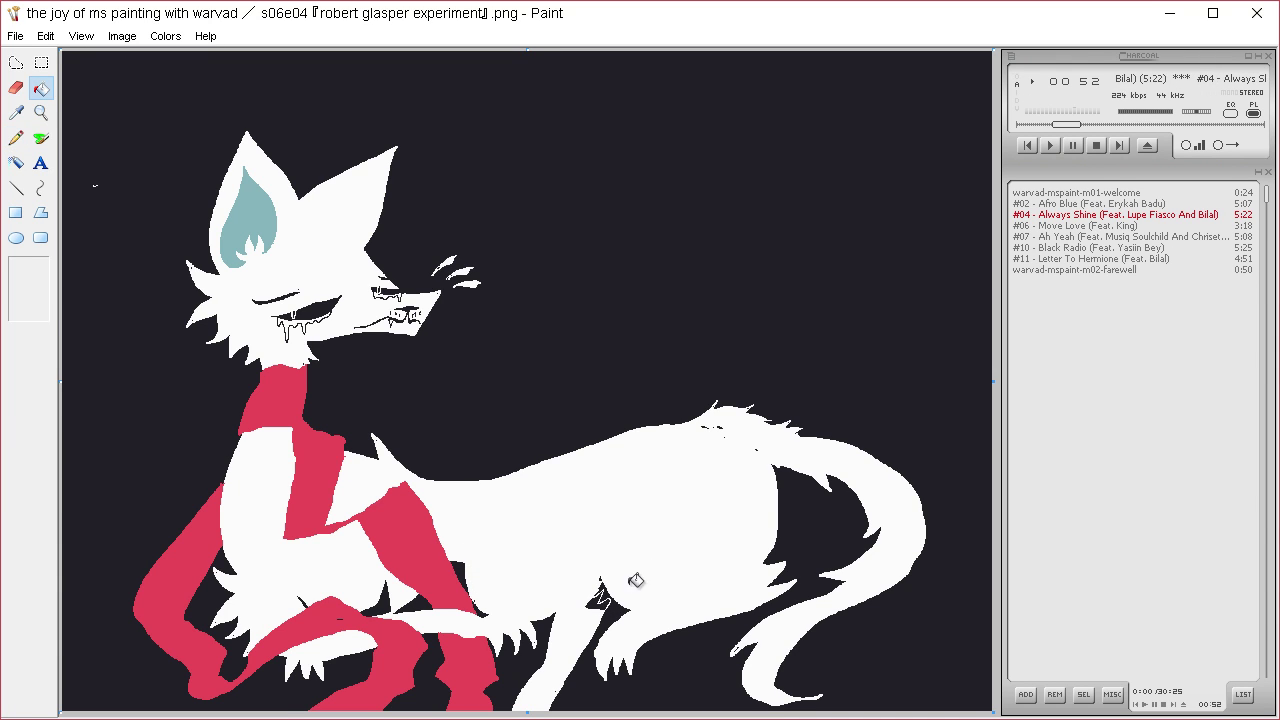
pyautogui.click(605, 598)
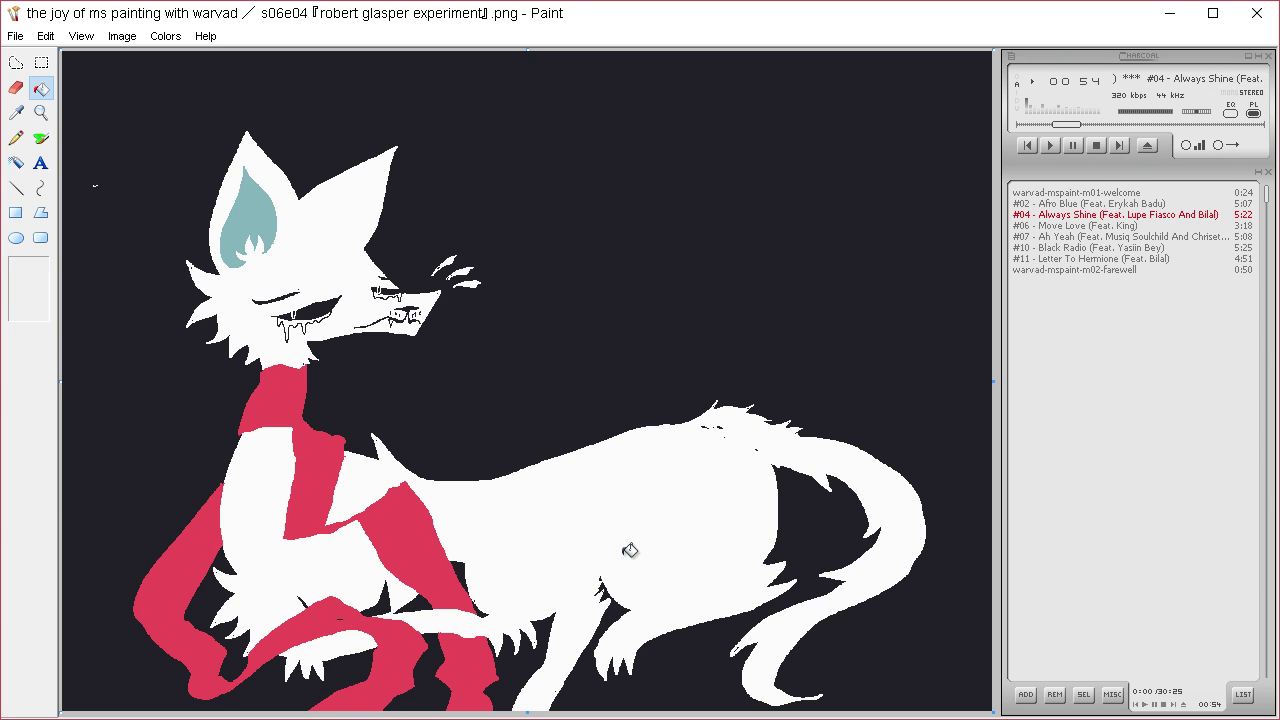
# - Outline a narrow gap between the belly and the hind leg with the Pencil and fill it with the dark background colour
pyautogui.click(28, 140)
pyautogui.moveTo(606, 626)
pyautogui.mouseDown()
pyautogui.moveTo(646, 626)
pyautogui.moveTo(739, 575)
pyautogui.moveTo(617, 600)
pyautogui.mouseUp()
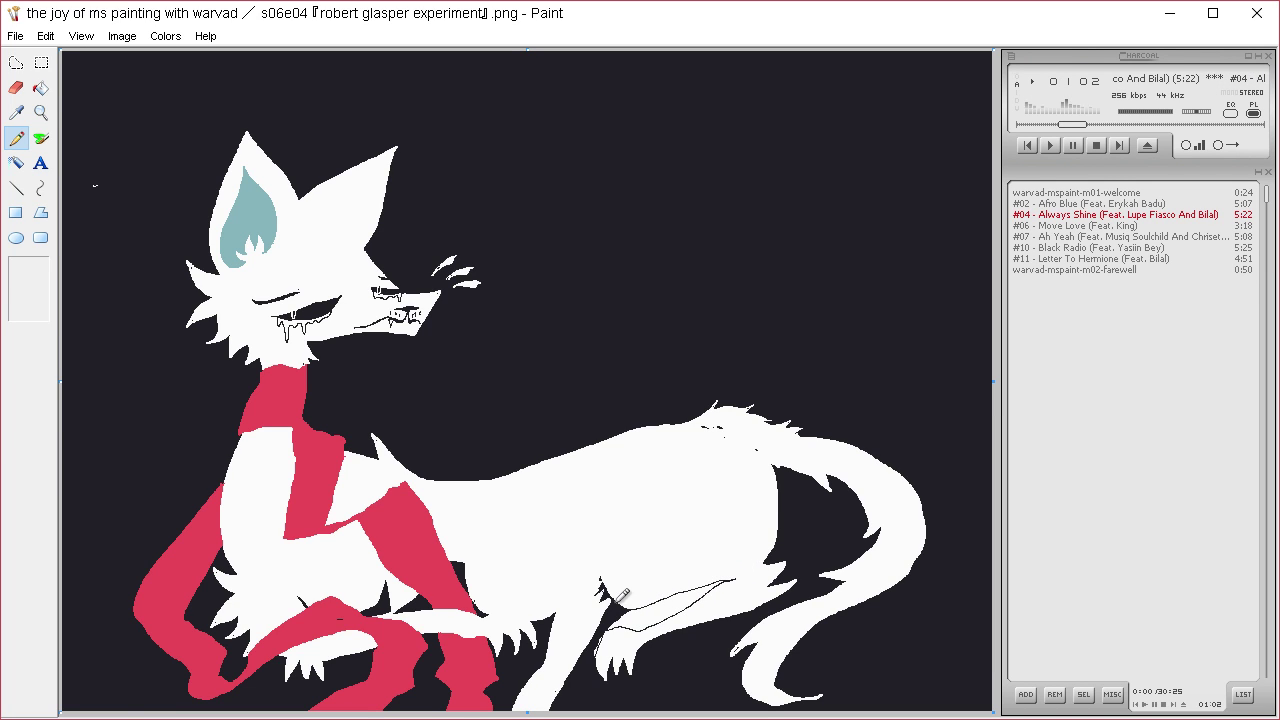
pyautogui.click(41, 88)
pyautogui.click(662, 612)
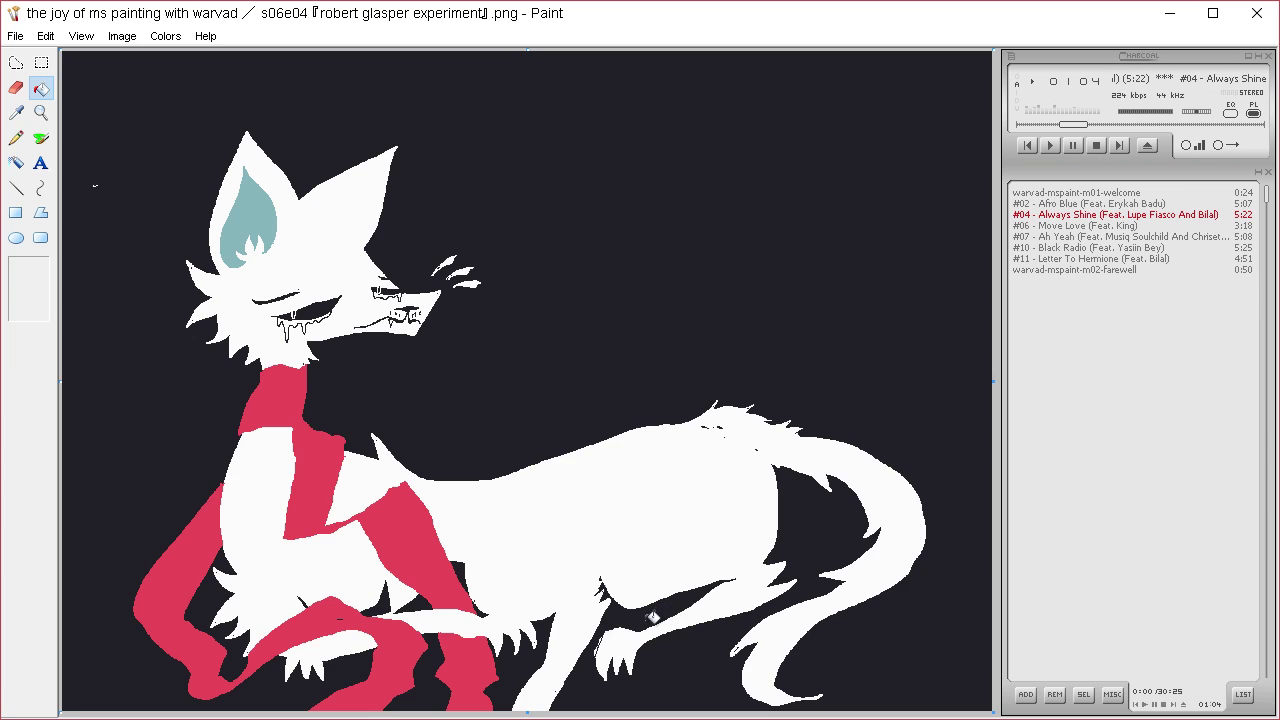
# - Sample the dark background and use the Pencil to draw jagged fur contours across the forehead, haunch, belly and chest
pyautogui.click(27, 113)
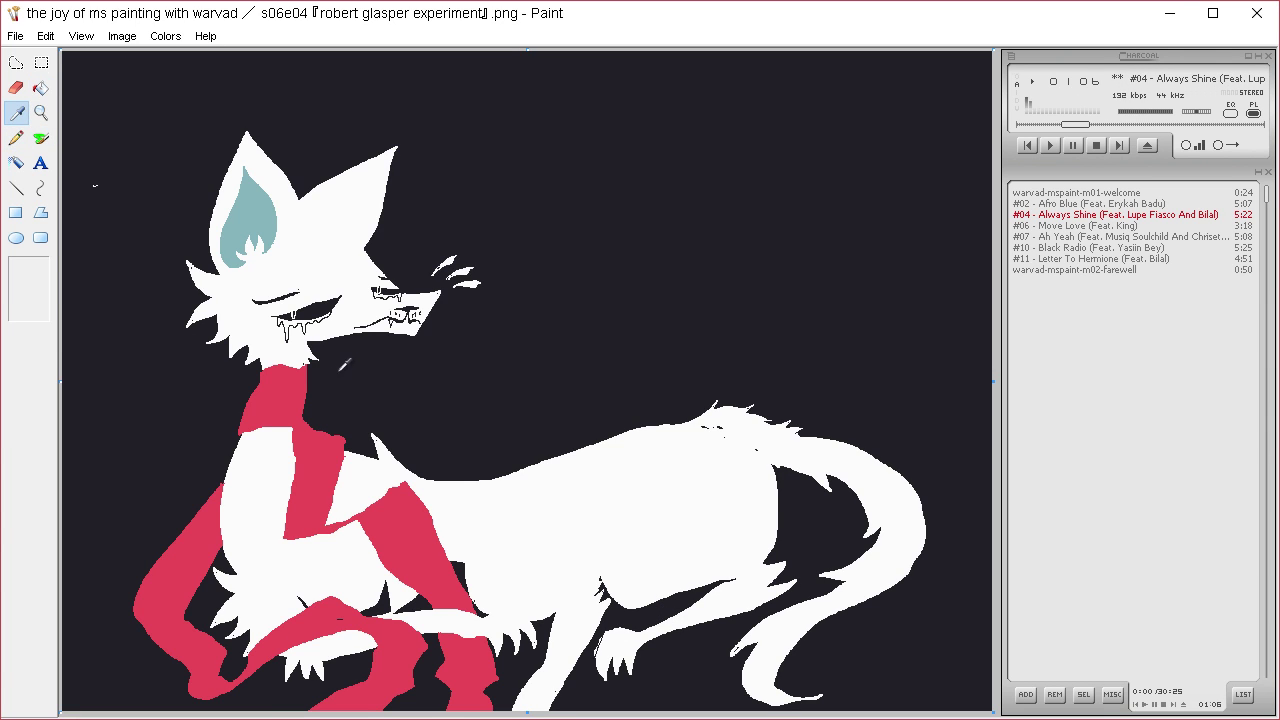
pyautogui.click(343, 364)
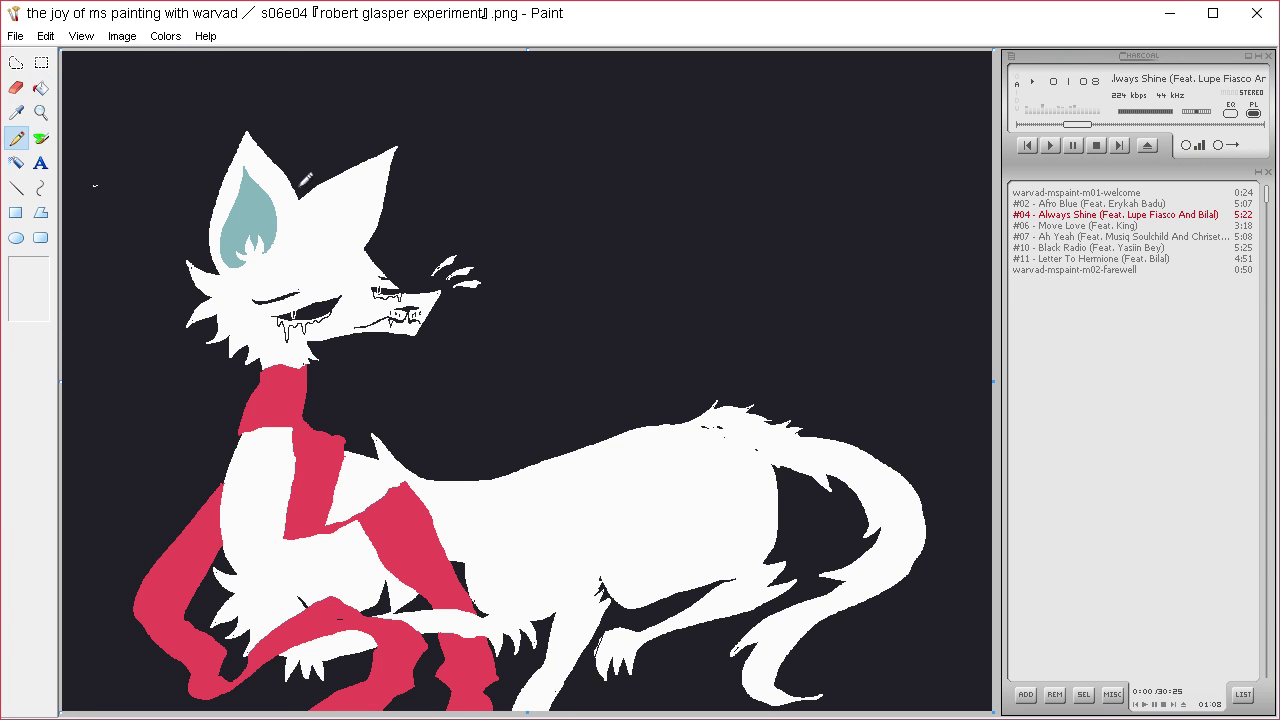
pyautogui.moveTo(300, 196)
pyautogui.mouseDown()
pyautogui.moveTo(338, 208)
pyautogui.moveTo(333, 222)
pyautogui.moveTo(351, 218)
pyautogui.moveTo(341, 224)
pyautogui.moveTo(376, 242)
pyautogui.mouseUp()
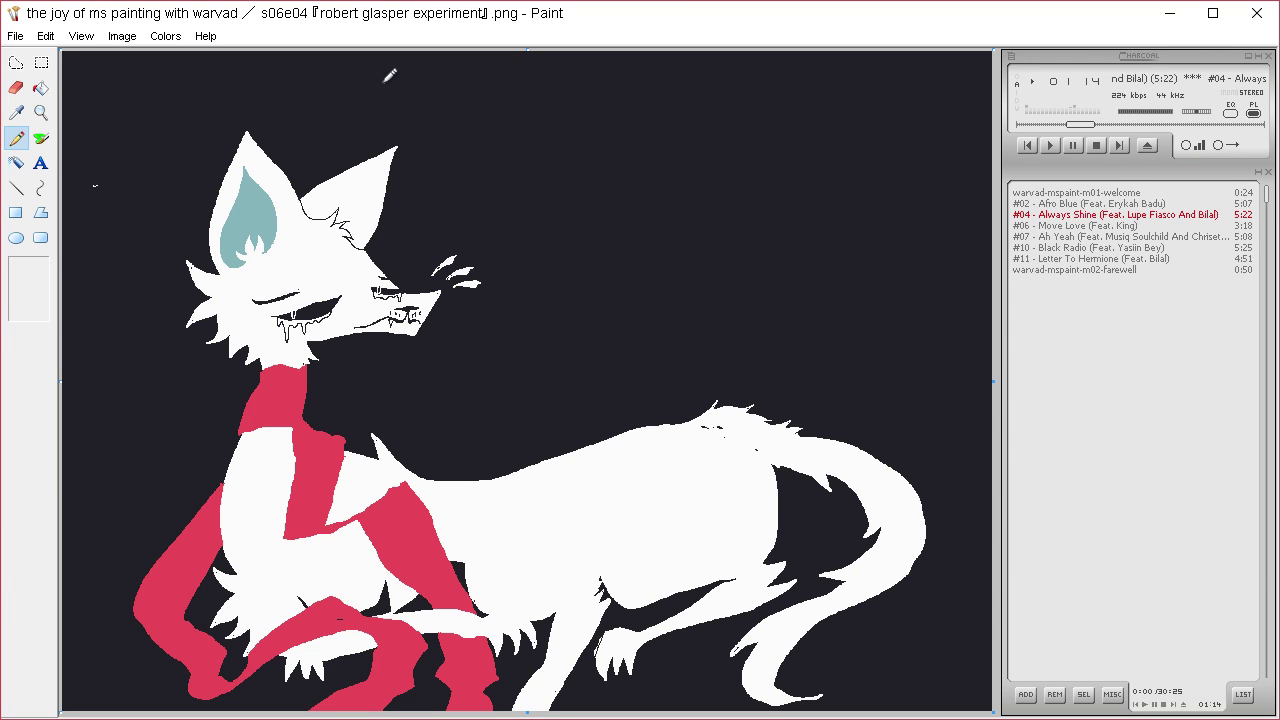
pyautogui.moveTo(599, 579)
pyautogui.mouseDown()
pyautogui.moveTo(599, 543)
pyautogui.moveTo(604, 555)
pyautogui.moveTo(619, 519)
pyautogui.moveTo(608, 498)
pyautogui.moveTo(676, 462)
pyautogui.mouseUp()
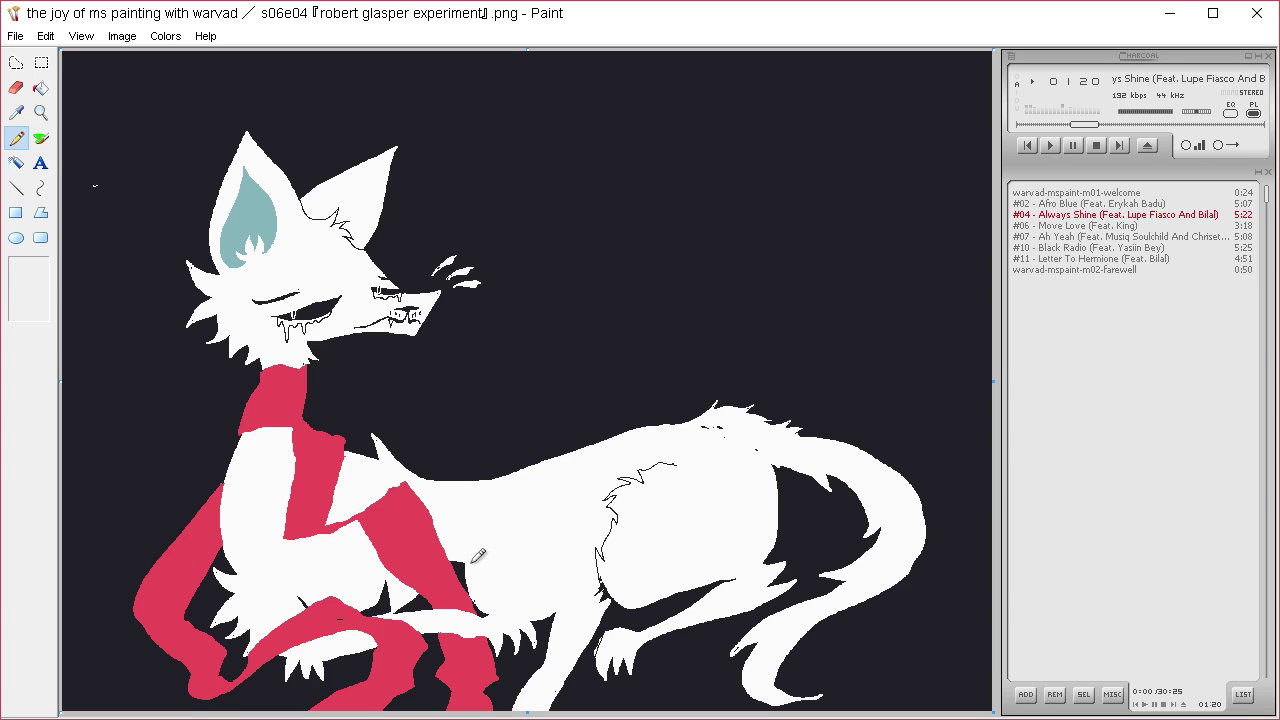
pyautogui.moveTo(462, 560); pyautogui.dragTo(598, 552)
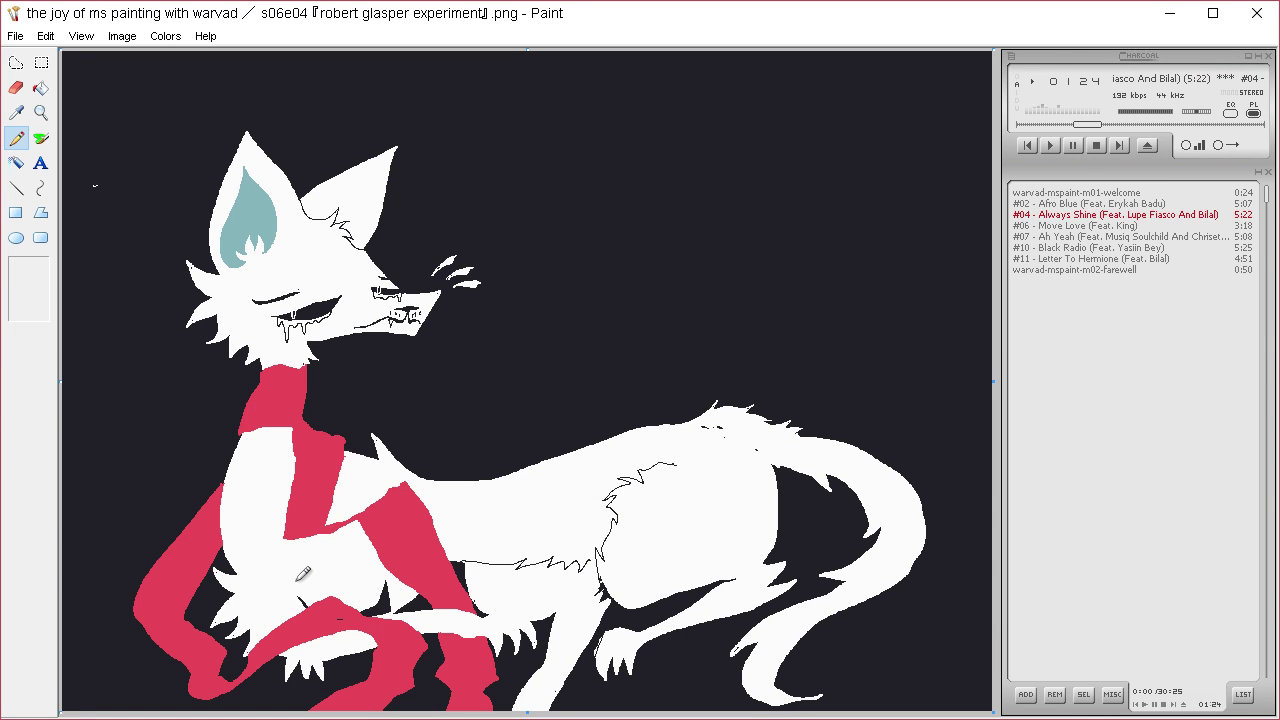
pyautogui.moveTo(300, 600); pyautogui.dragTo(284, 436)
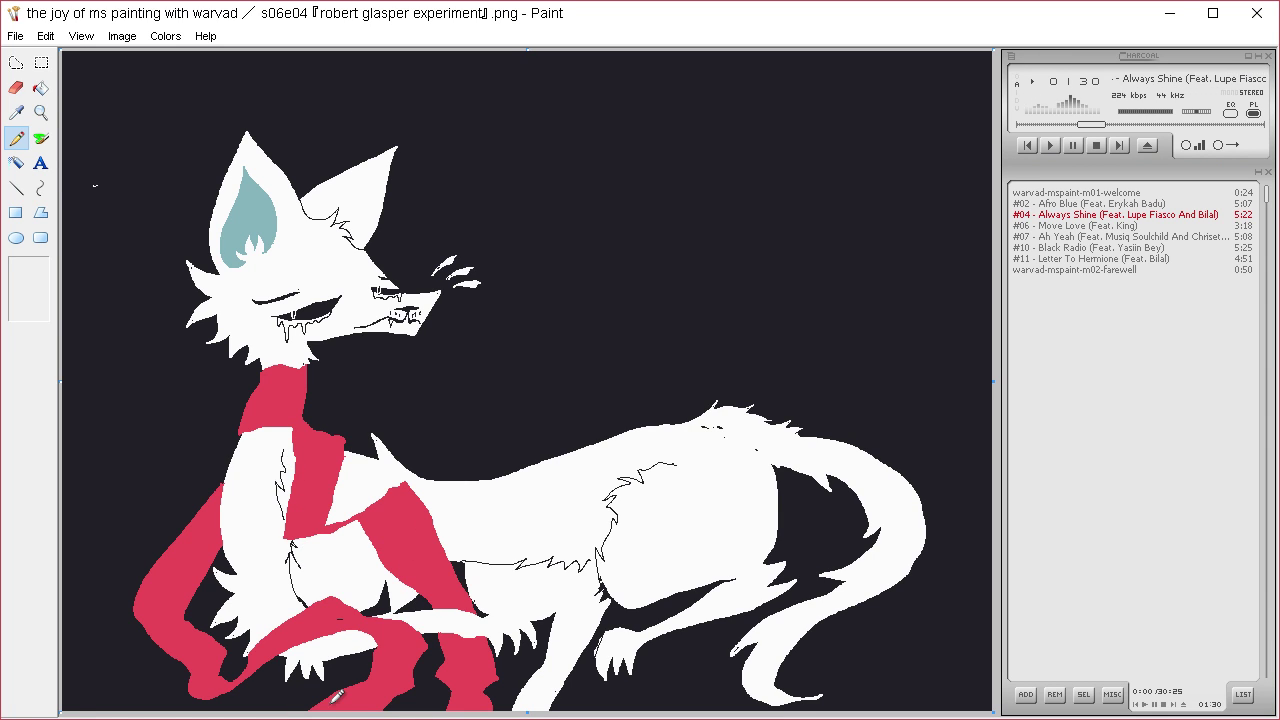
# - Sample the off-white, outline and fill a clawed paw below the lower foreleg, and brush away the old claw tufts there
pyautogui.click(22, 111)
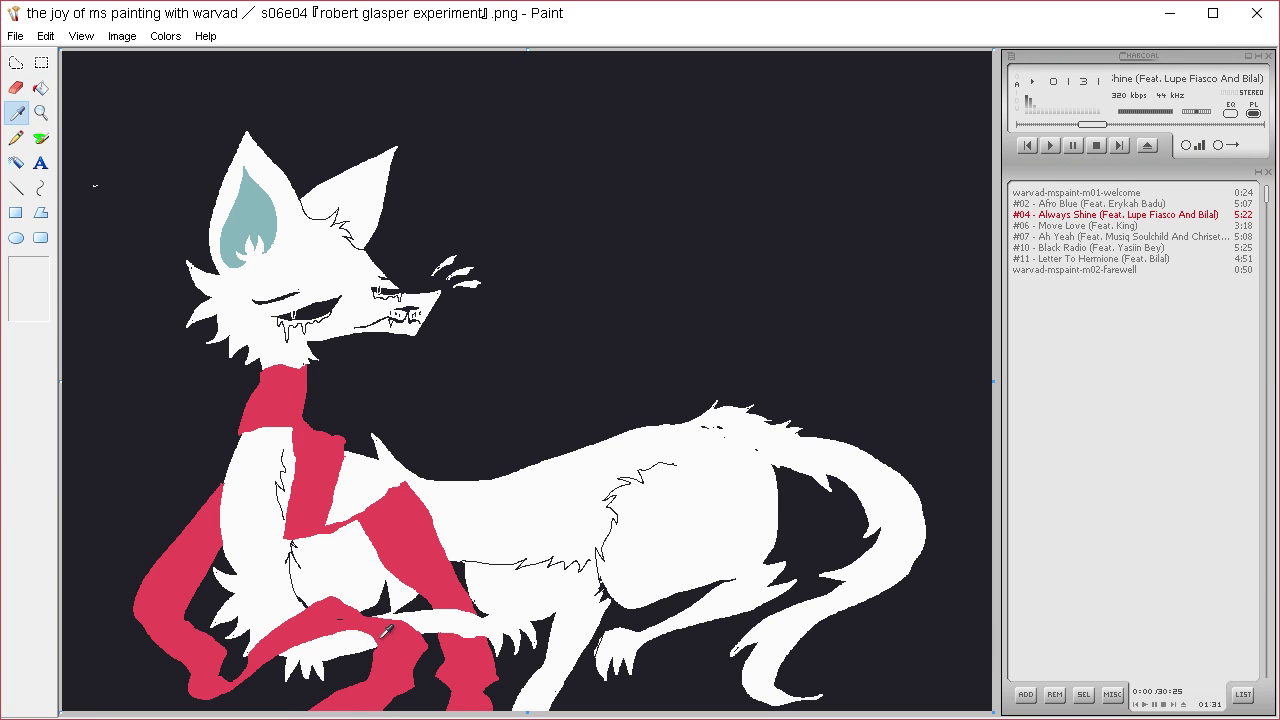
pyautogui.click(398, 588)
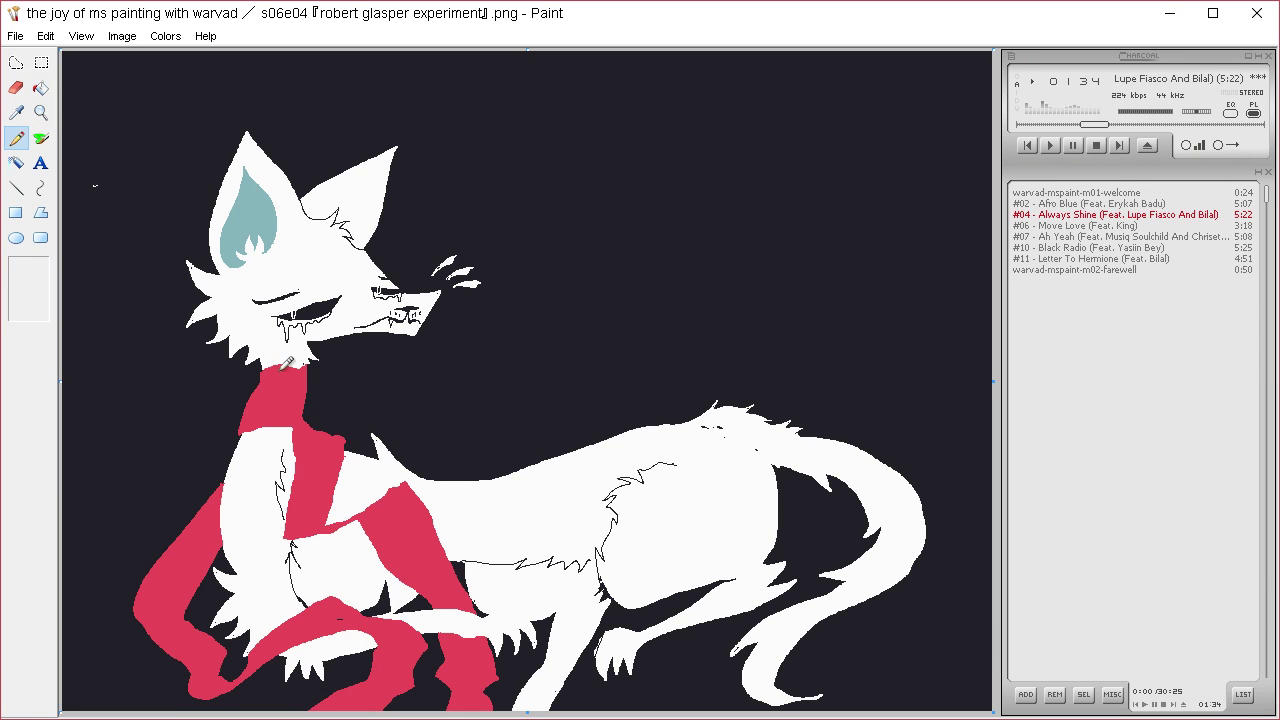
pyautogui.moveTo(298, 652)
pyautogui.mouseDown()
pyautogui.moveTo(255, 712)
pyautogui.moveTo(270, 684)
pyautogui.mouseUp()
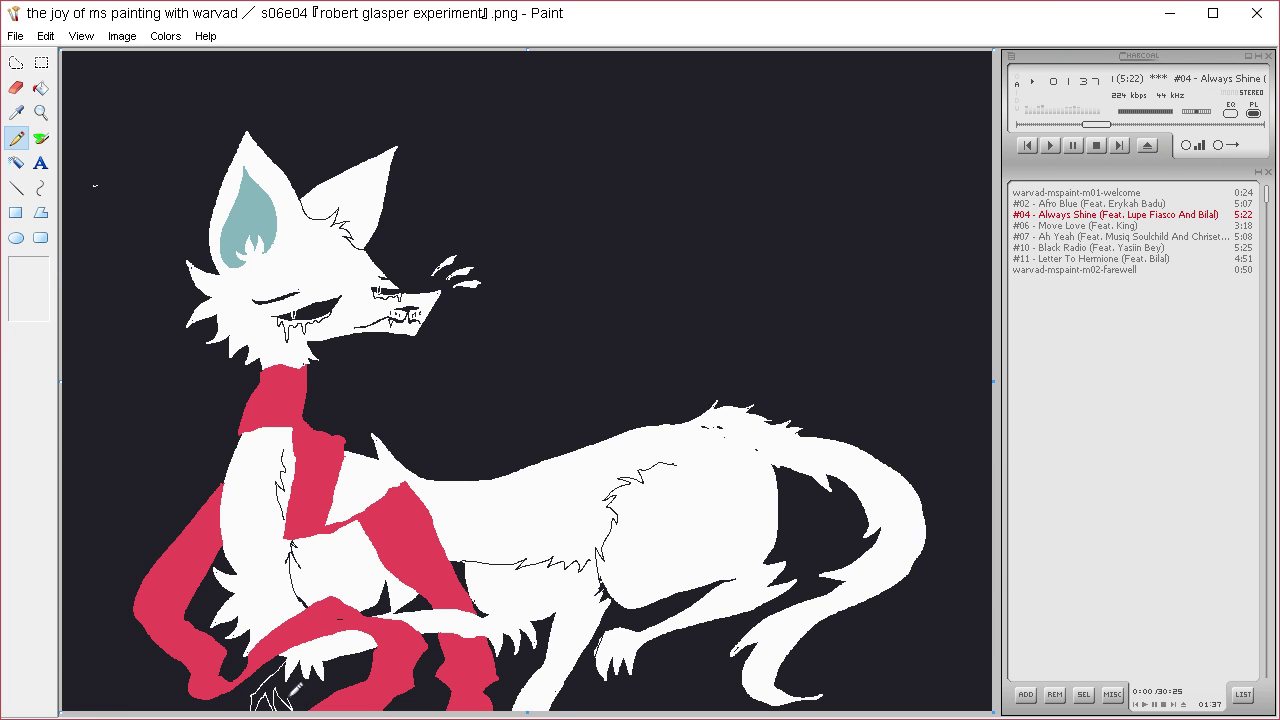
pyautogui.click(40, 87)
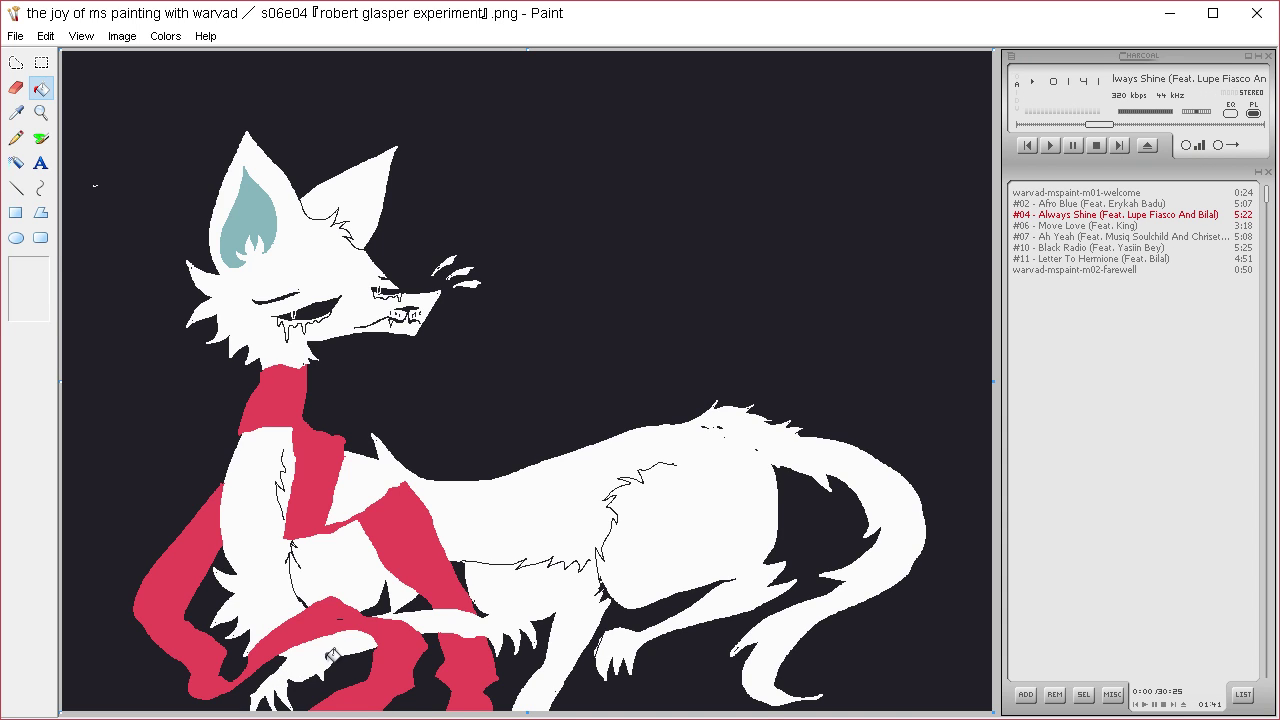
pyautogui.click(41, 139)
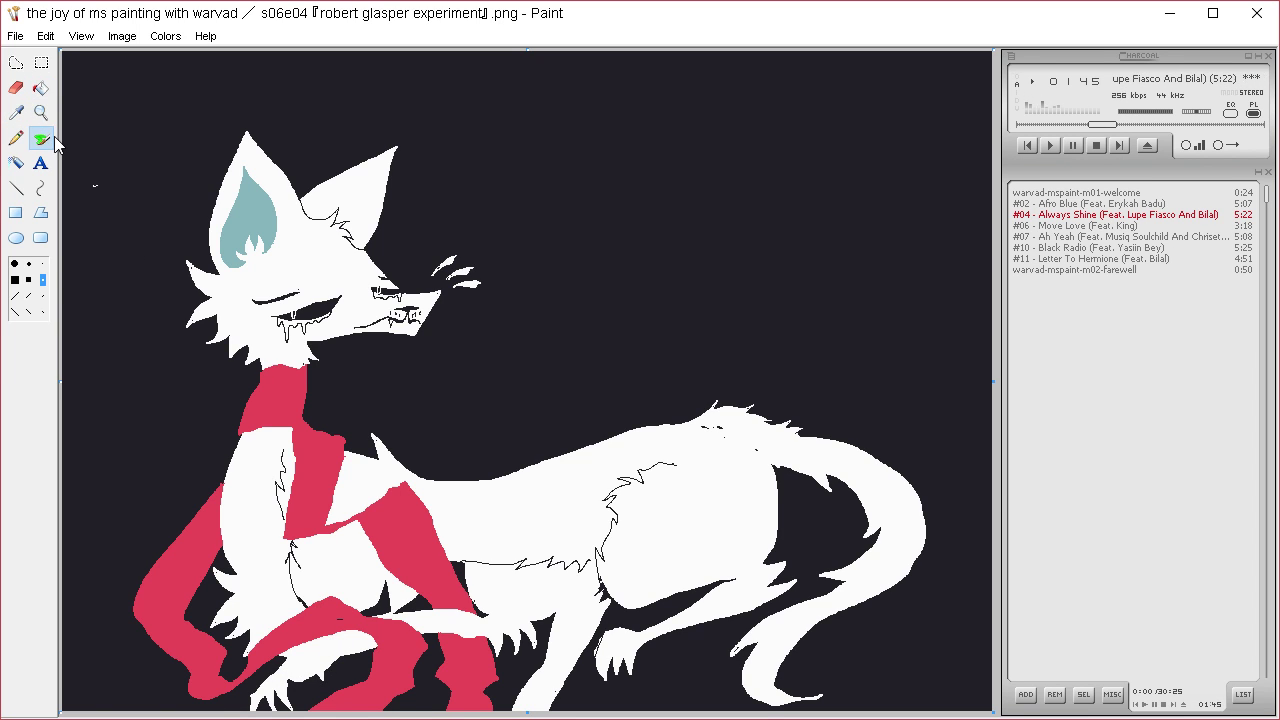
pyautogui.click(29, 280)
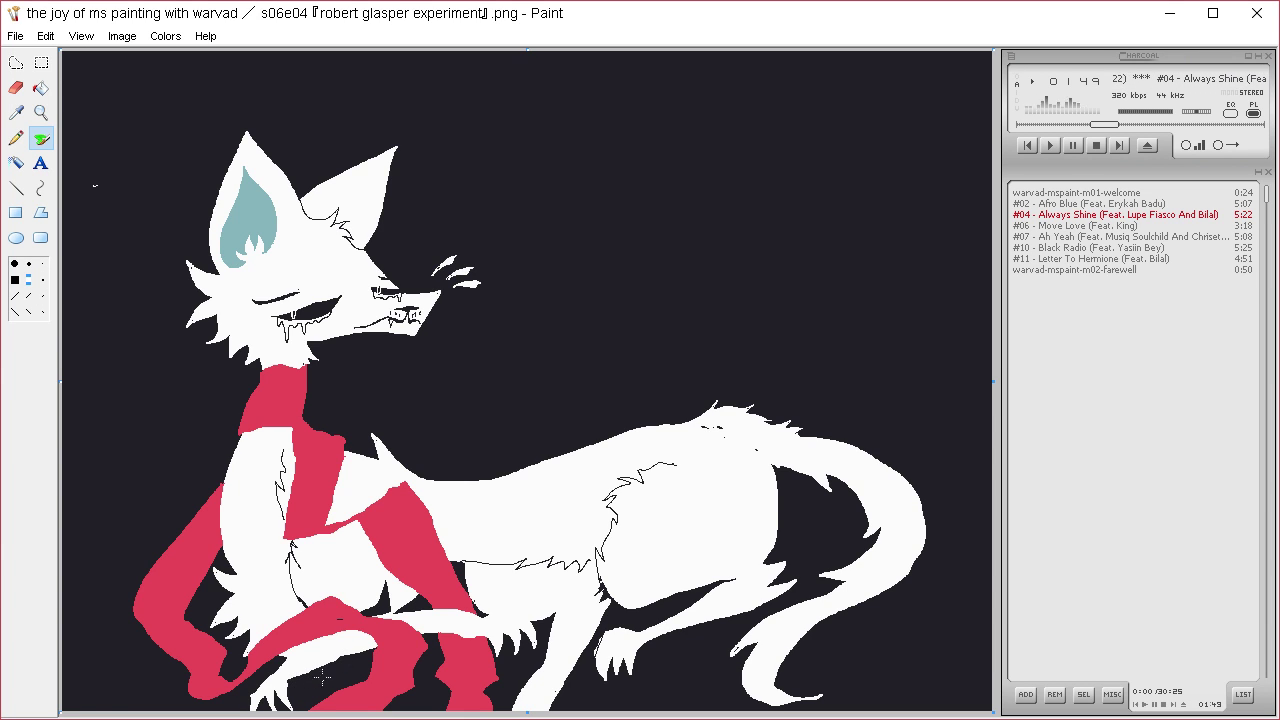
# - Sample the scarf's crimson and define a darker crimson custom colour by lowering its luminosity and adjusting its hue and saturation
pyautogui.click(16, 112)
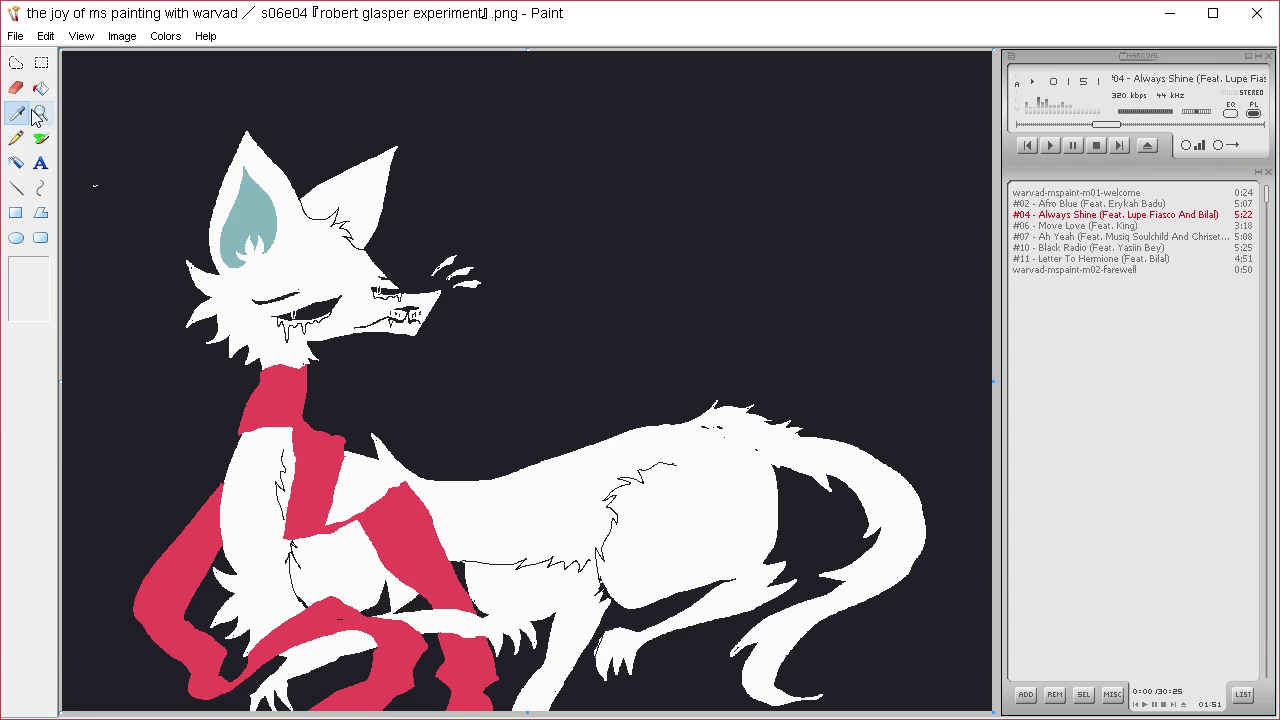
pyautogui.click(288, 393)
pyautogui.click(165, 36)
pyautogui.click(178, 60)
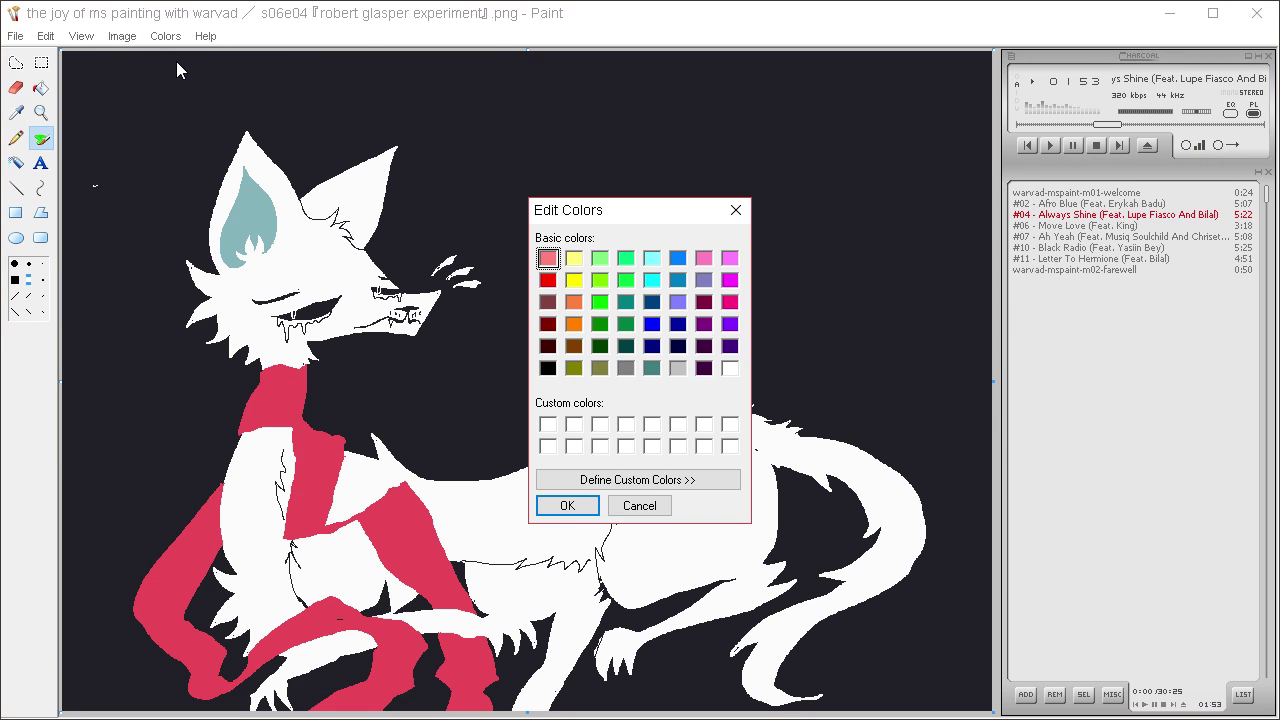
pyautogui.click(626, 480)
pyautogui.moveTo(966, 316); pyautogui.dragTo(966, 326)
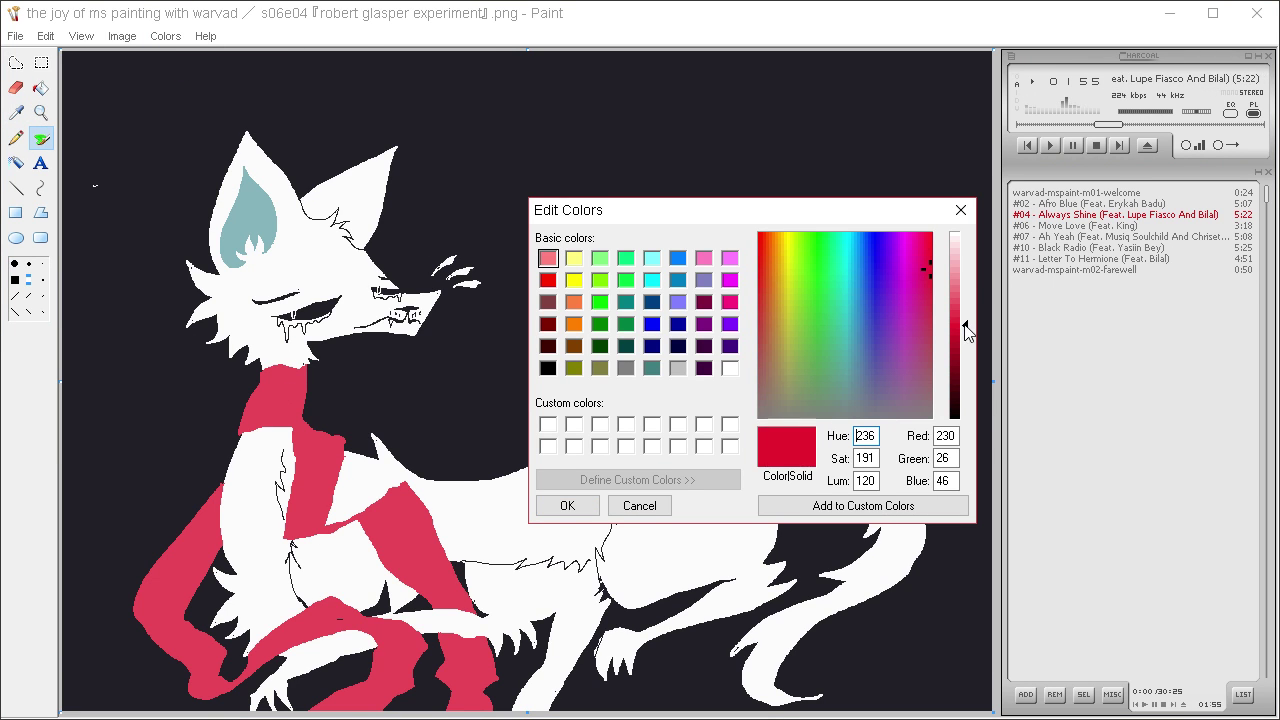
pyautogui.click(931, 306)
pyautogui.click(567, 505)
# - Draw a round spot in the middle of the scarf's neck wrap with the Pencil and fill it with the darker crimson
pyautogui.click(16, 138)
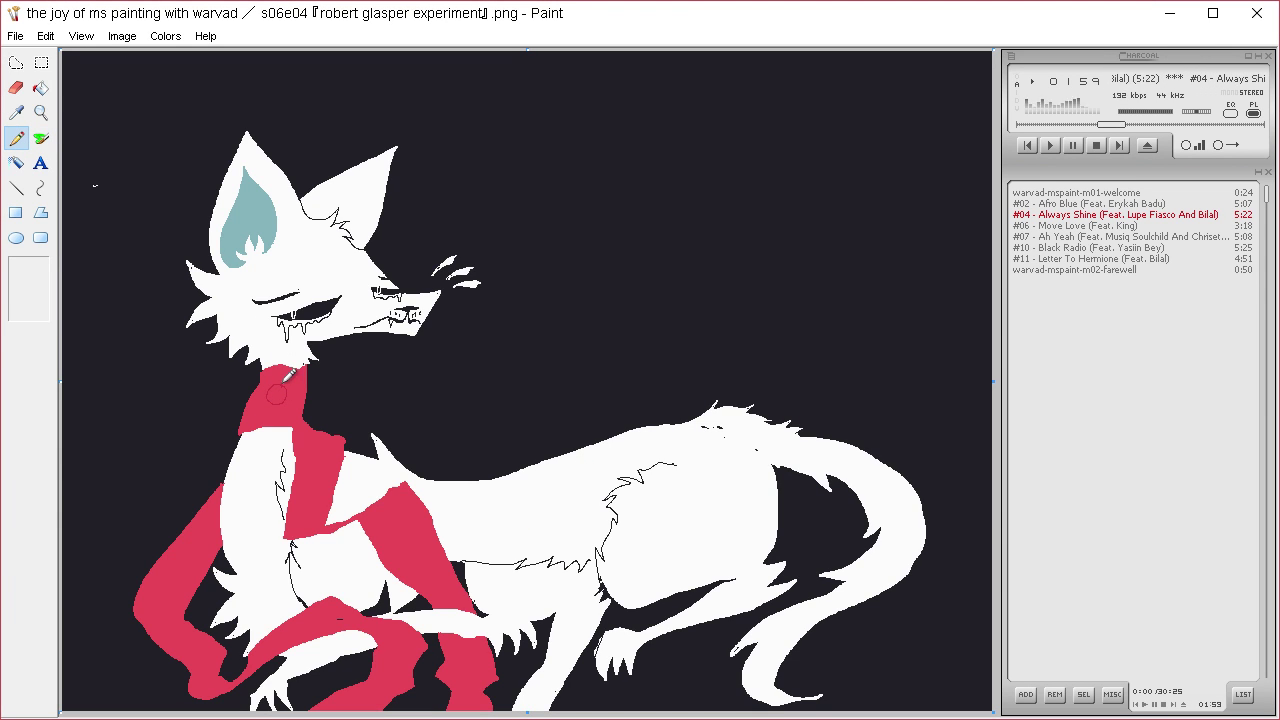
pyautogui.click(41, 88)
pyautogui.click(277, 394)
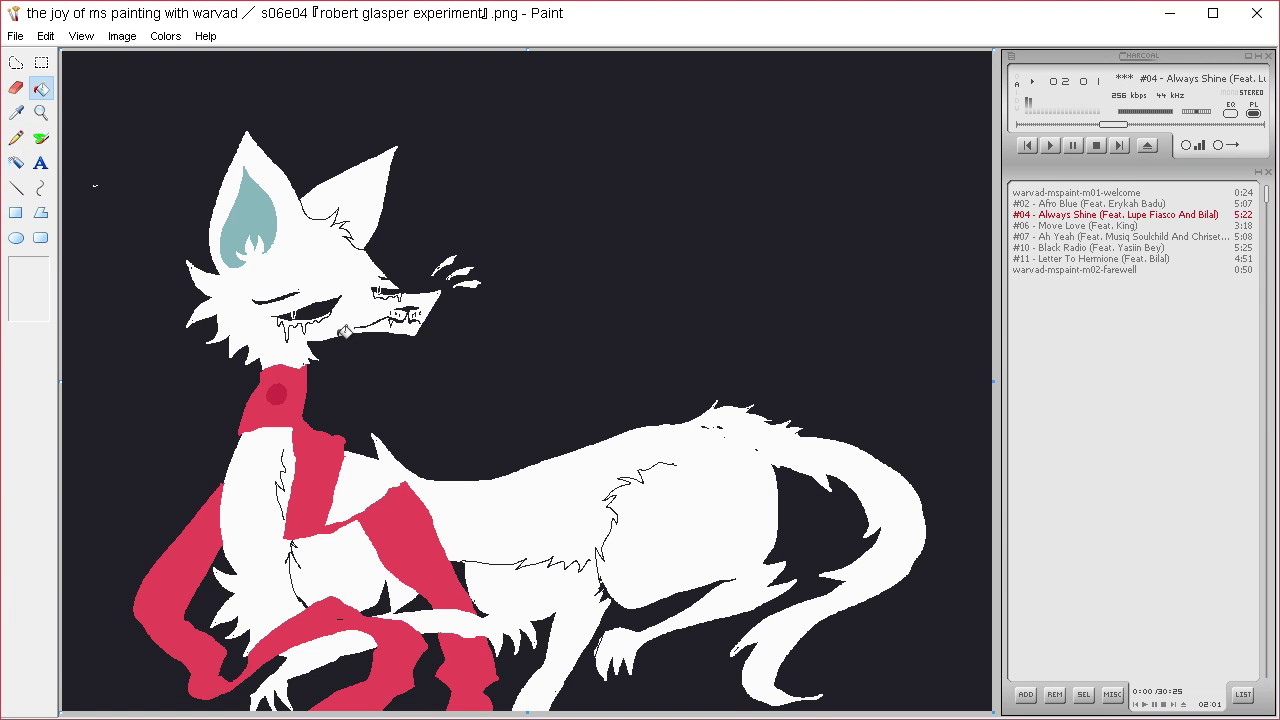
# - Outline and fill three dark crimson spots down the scarf's chest strip, plus partial spots at both edges of the neck wrap
pyautogui.click(16, 138)
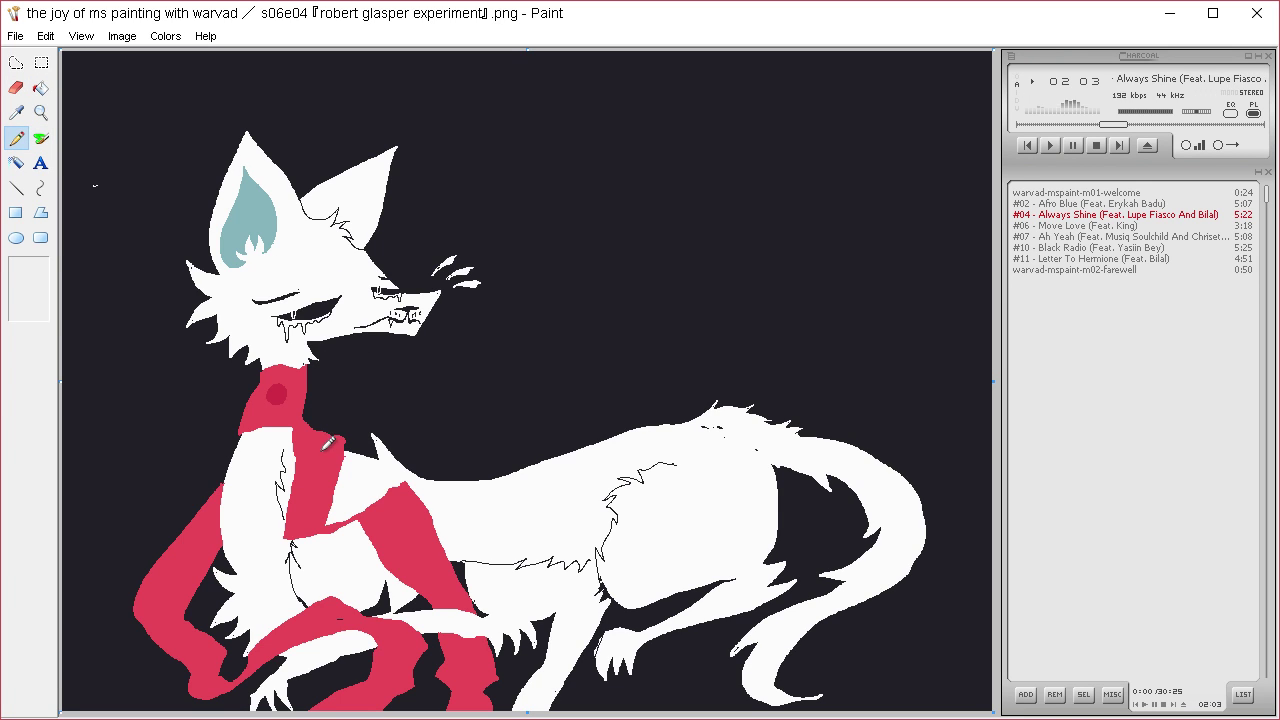
pyautogui.moveTo(314, 461); pyautogui.dragTo(321, 446)
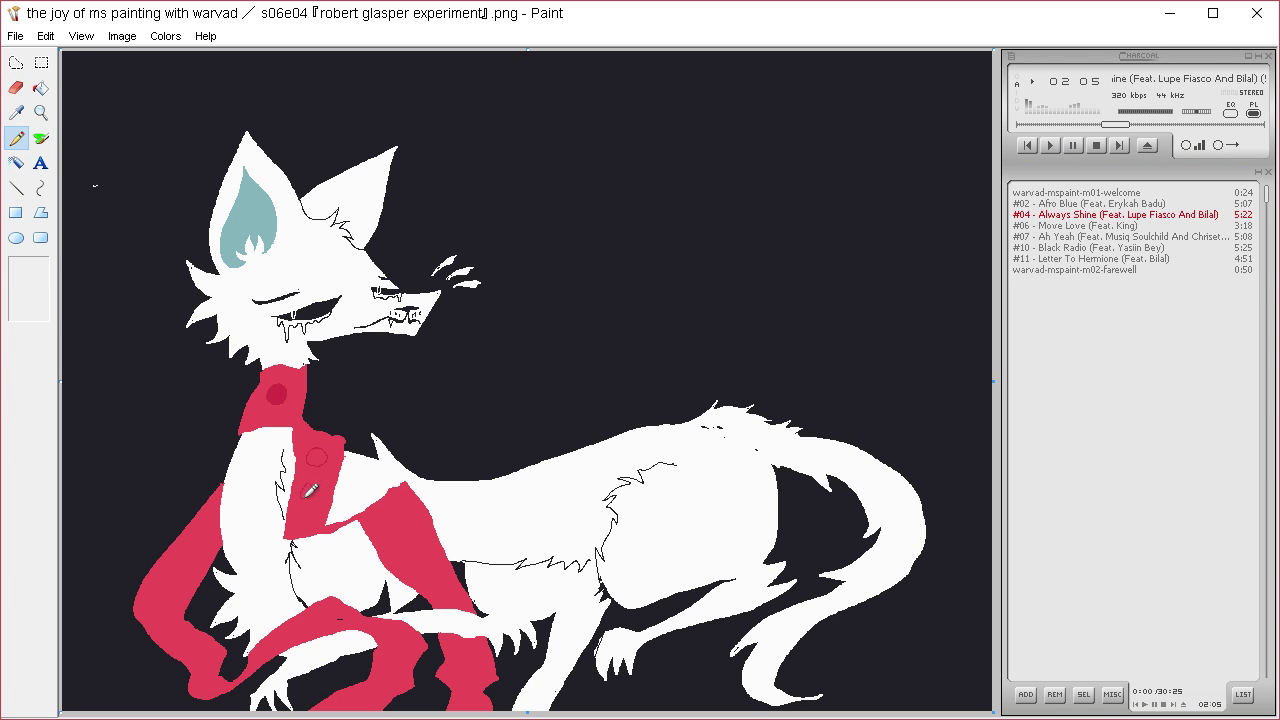
pyautogui.moveTo(310, 490); pyautogui.dragTo(316, 474)
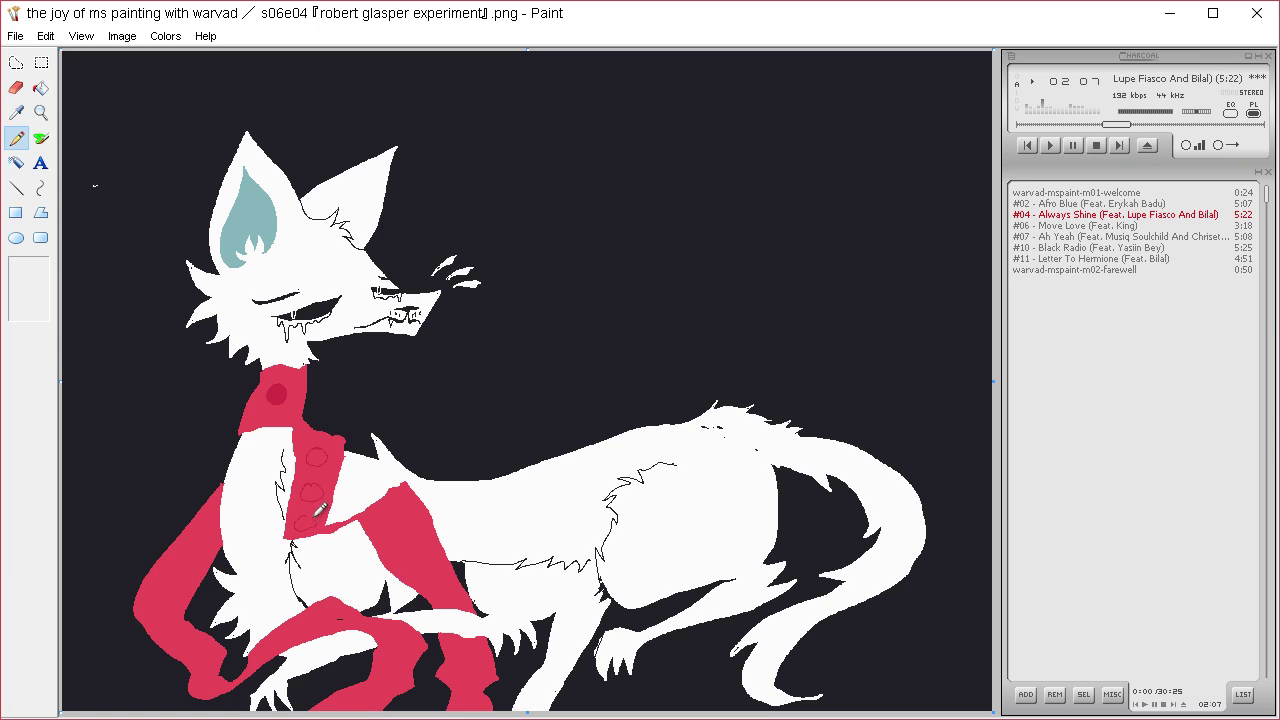
pyautogui.click(40, 88)
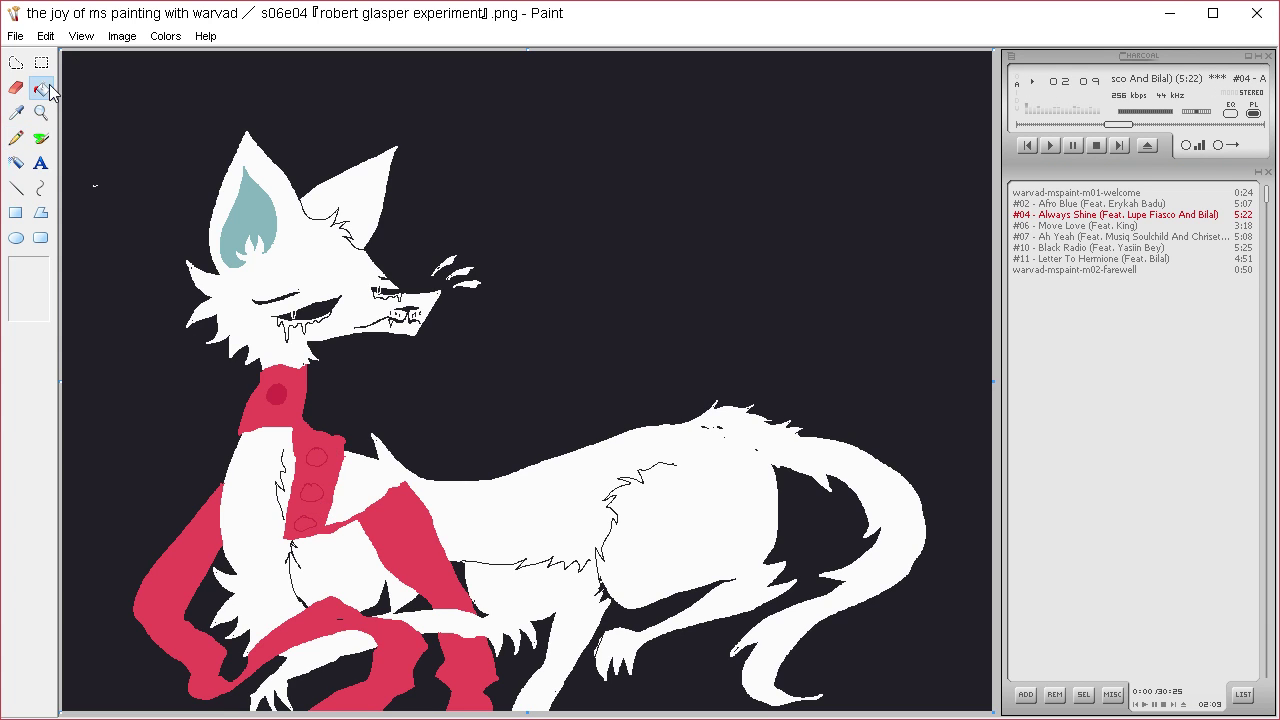
pyautogui.click(318, 456)
pyautogui.click(311, 491)
pyautogui.click(305, 521)
pyautogui.click(22, 139)
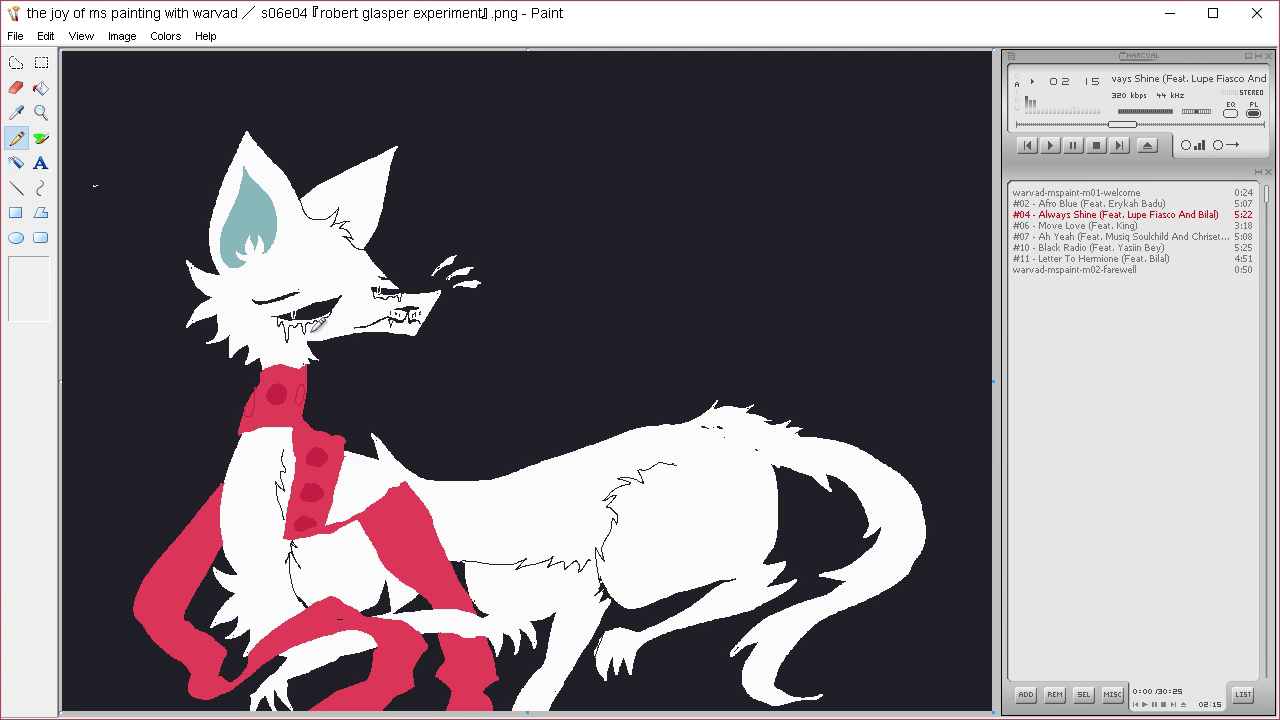
pyautogui.click(40, 88)
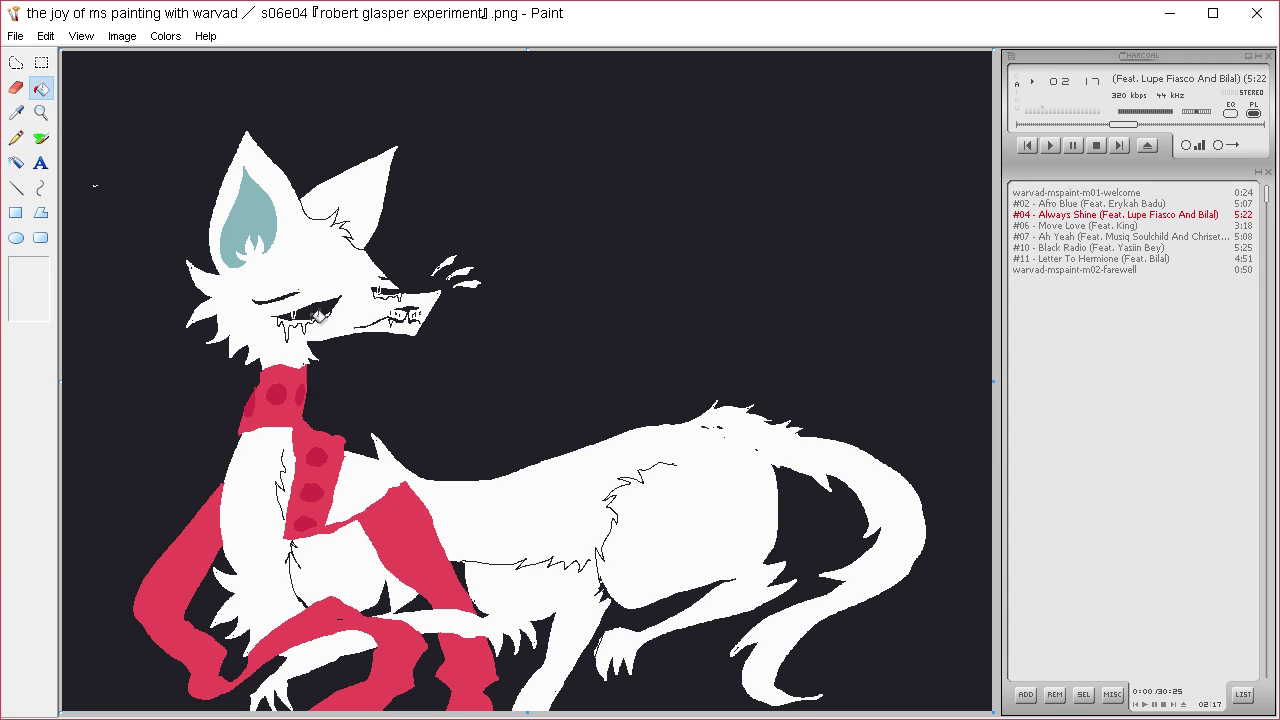
# - Outline rows of round spots with the Pencil along the scarf's outer loop, its foreleg wrap and the strip draped over the body
pyautogui.click(25, 137)
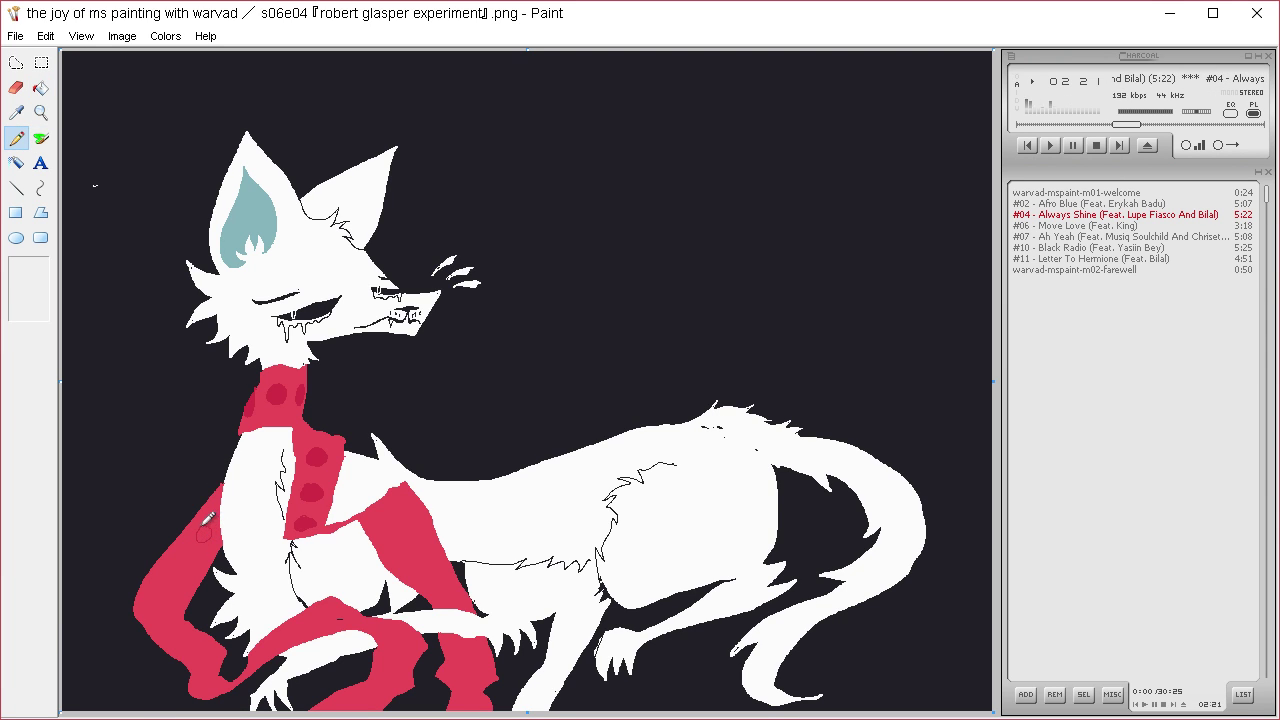
pyautogui.moveTo(187, 555); pyautogui.dragTo(179, 589)
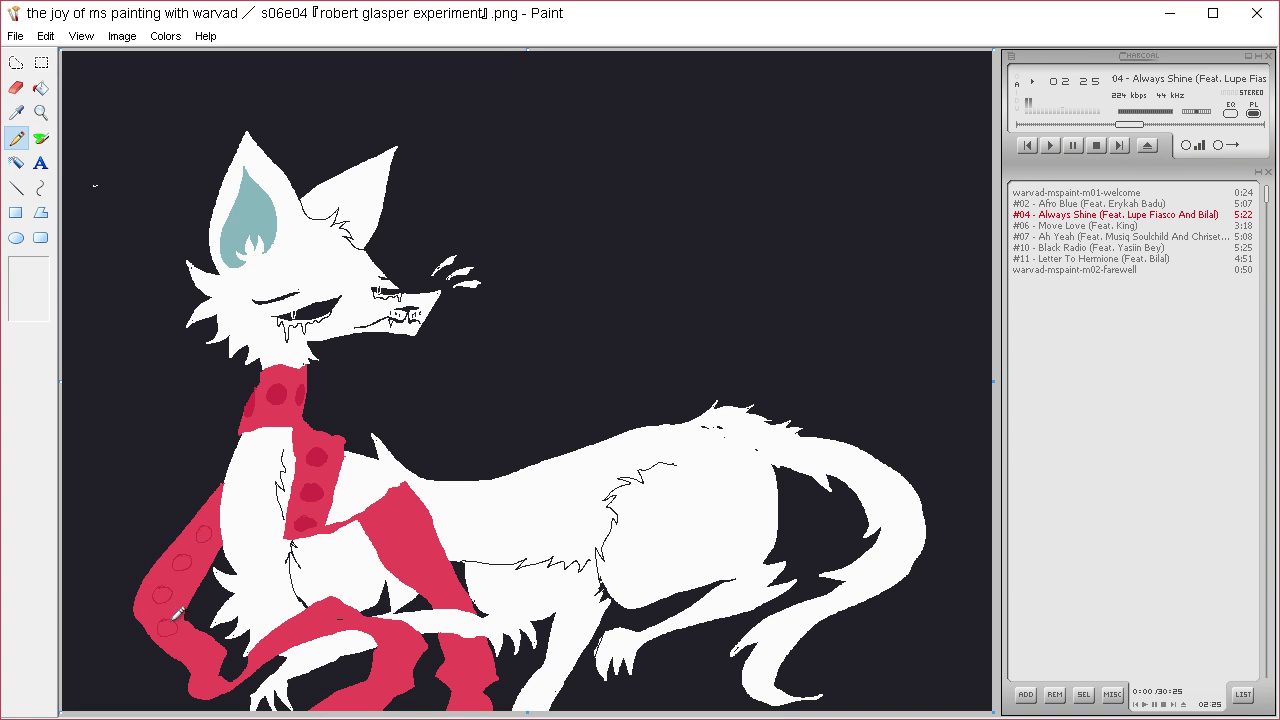
pyautogui.moveTo(200, 643)
pyautogui.mouseDown()
pyautogui.moveTo(206, 680)
pyautogui.moveTo(260, 654)
pyautogui.mouseUp()
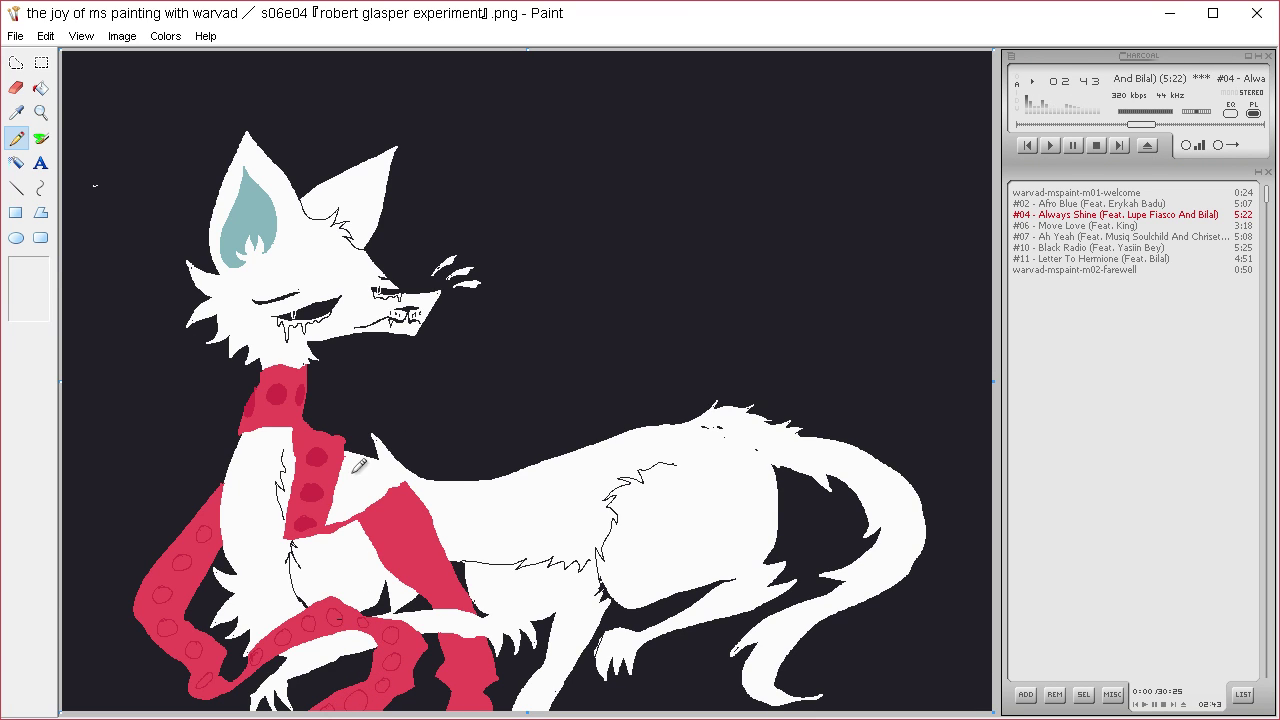
pyautogui.moveTo(397, 500); pyautogui.dragTo(413, 533)
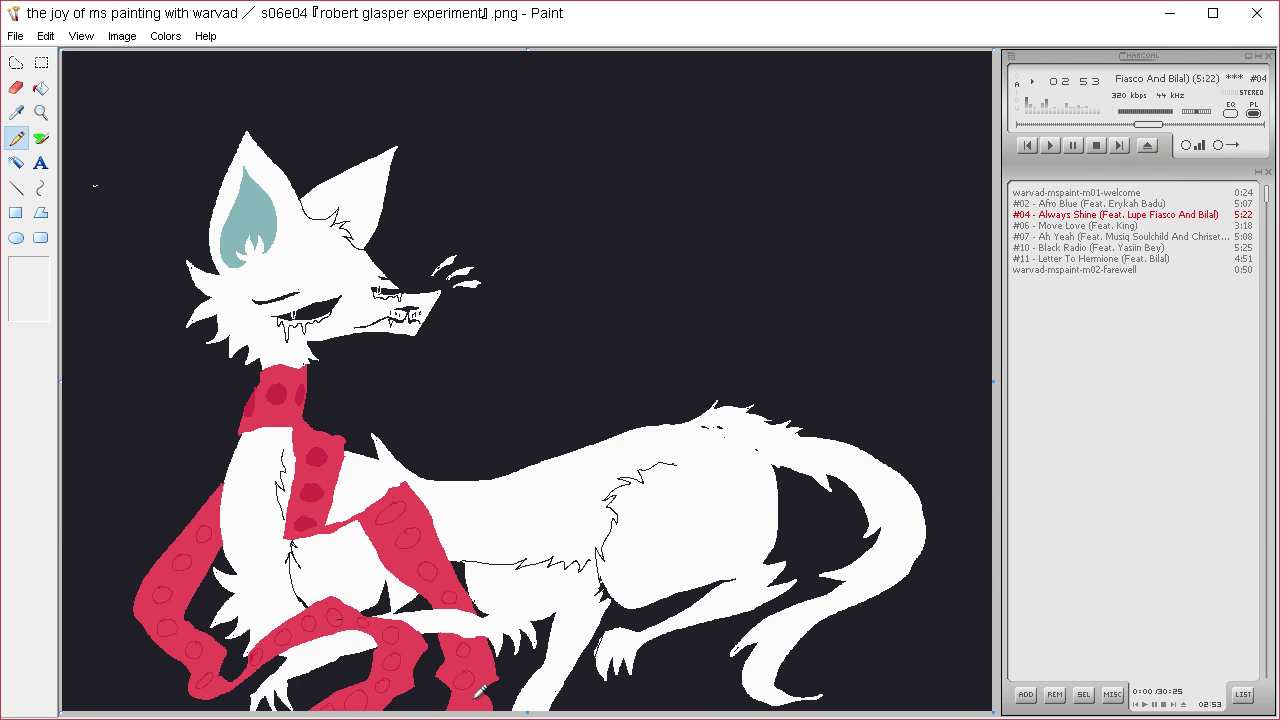
# - Fill all the remaining outlined spots on the scarf with the darker crimson
pyautogui.click(44, 88)
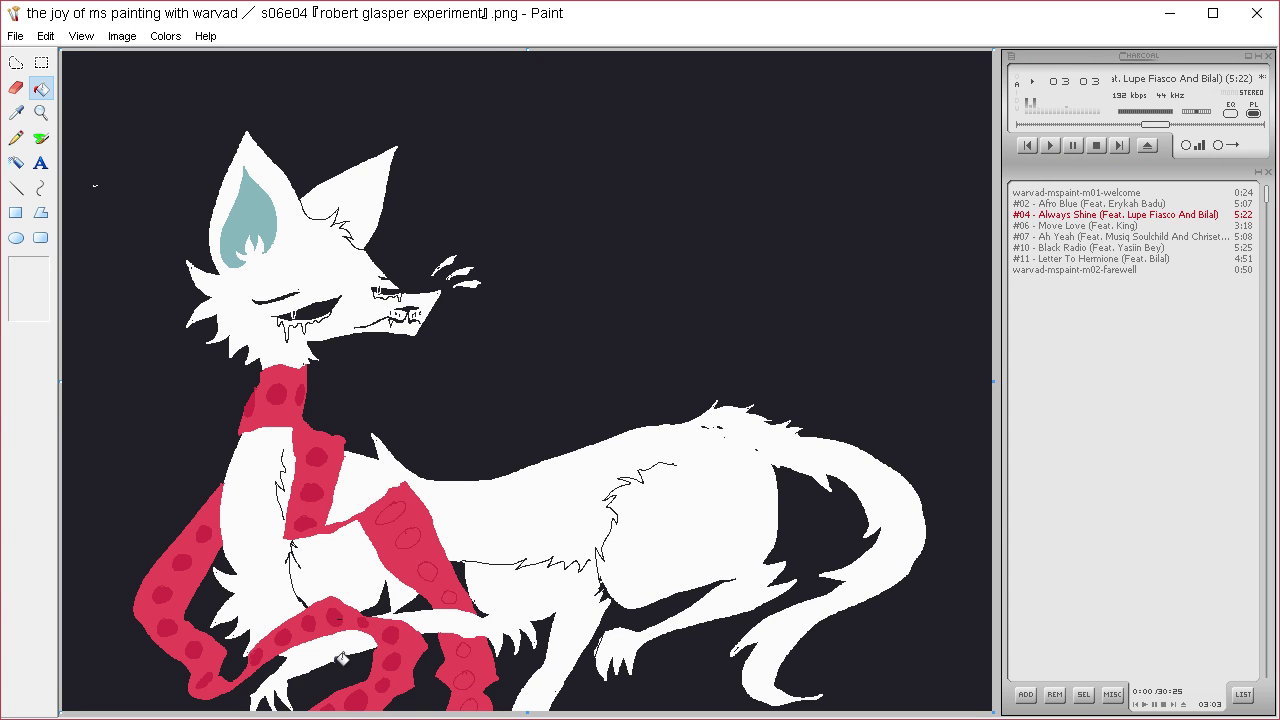
pyautogui.click(407, 538)
pyautogui.click(429, 570)
pyautogui.click(450, 596)
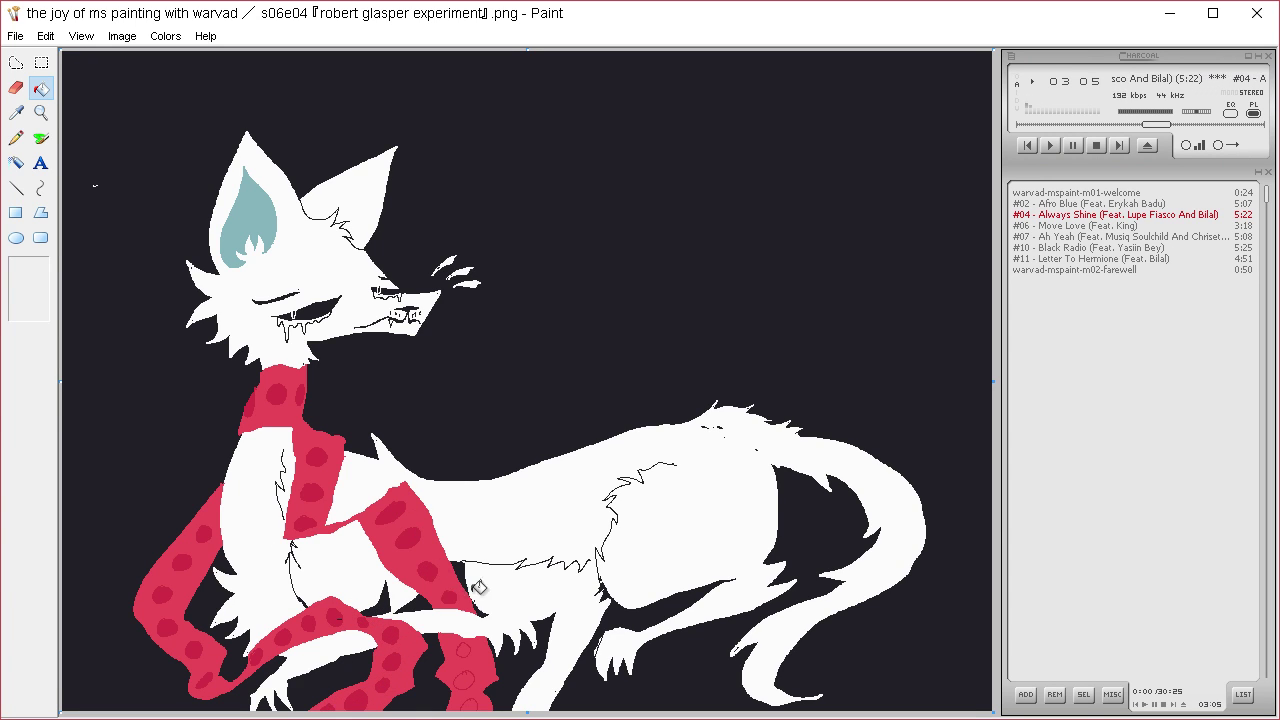
pyautogui.click(469, 651)
pyautogui.click(467, 680)
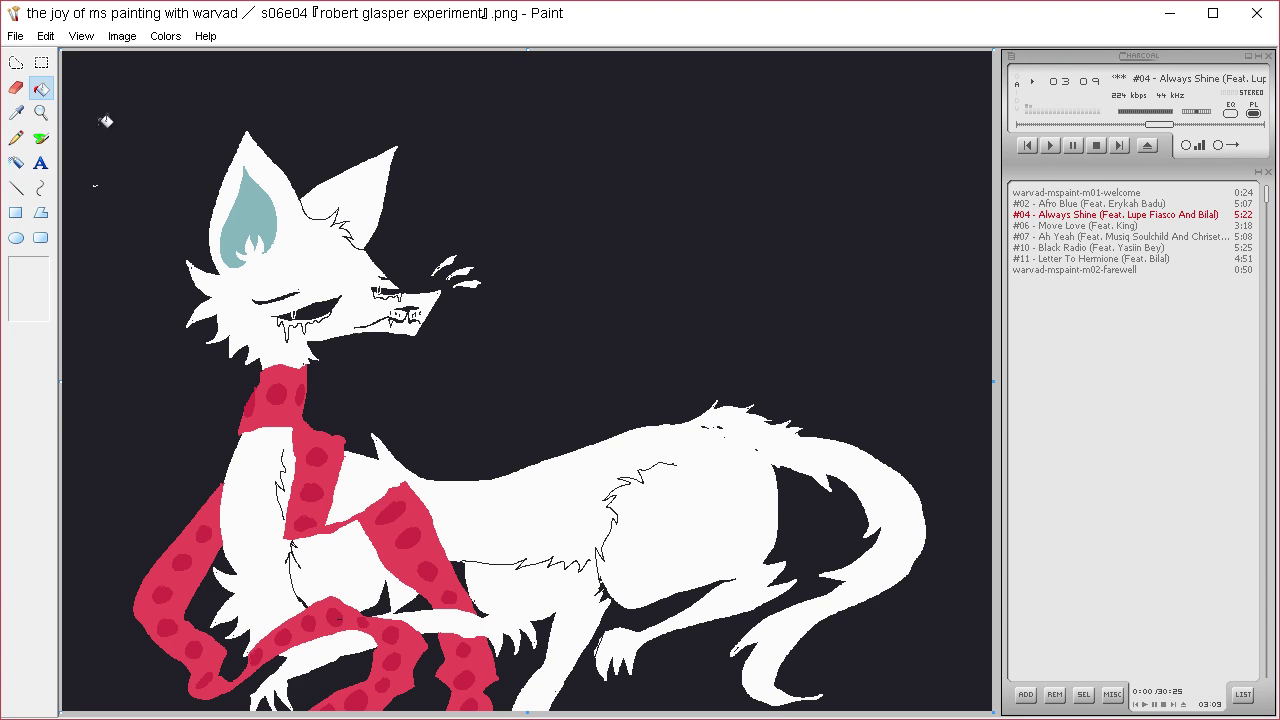
# - Sample the scarf's crimson and draw short loose threads along the scarf's edges with the Pencil
pyautogui.click(27, 111)
pyautogui.click(263, 405)
pyautogui.click(17, 139)
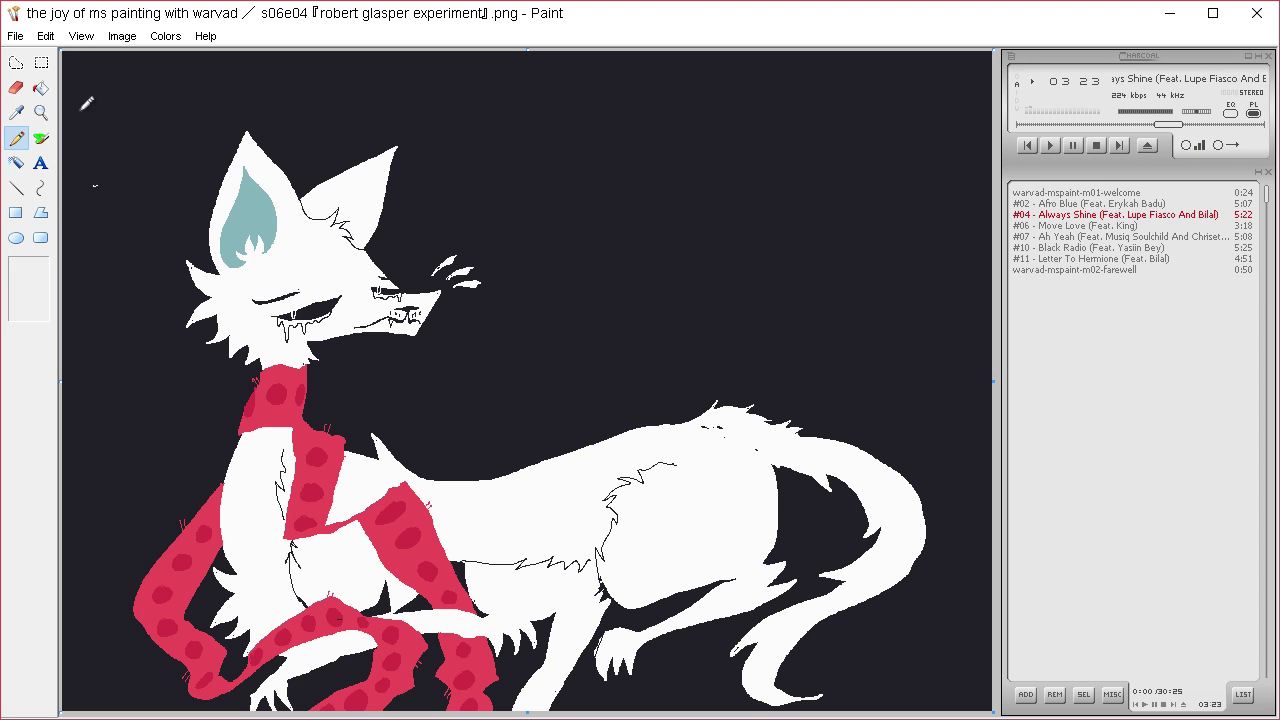
# - Touch up the eyes with the smallest square brush, and sample the inner ear's teal for fine Pencil details
pyautogui.click(41, 138)
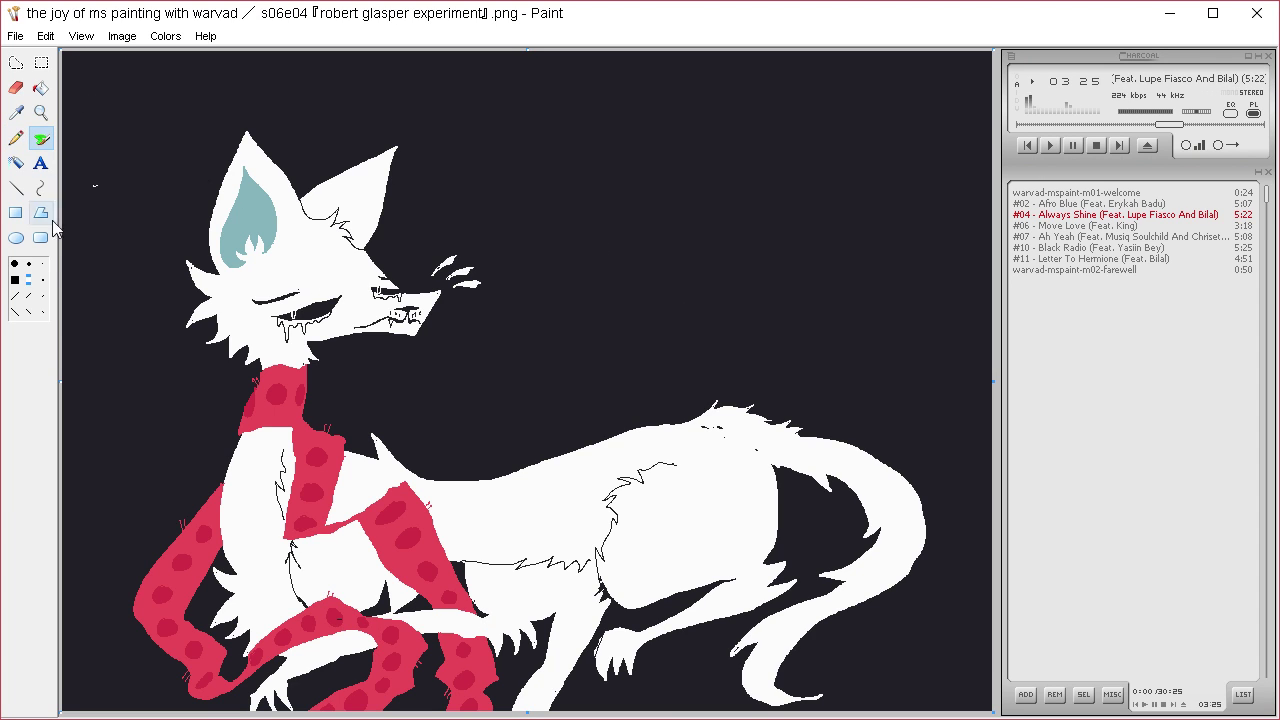
pyautogui.click(42, 279)
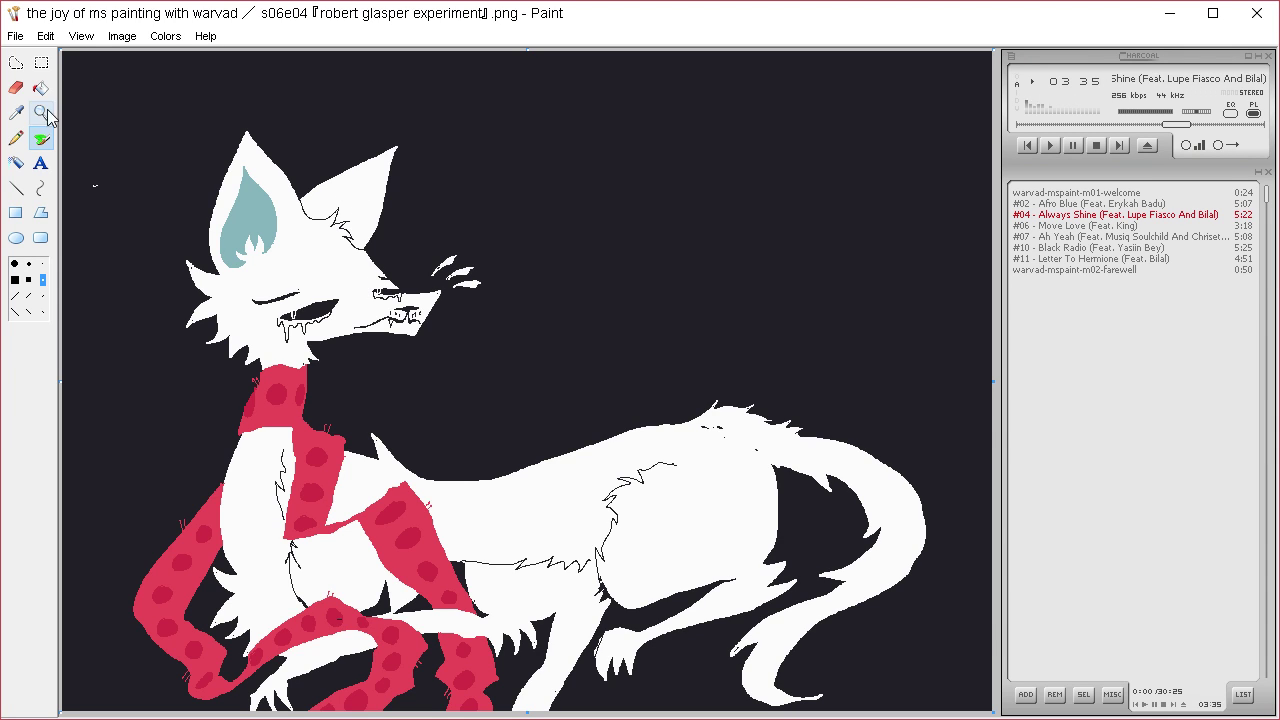
pyautogui.click(16, 112)
pyautogui.click(260, 217)
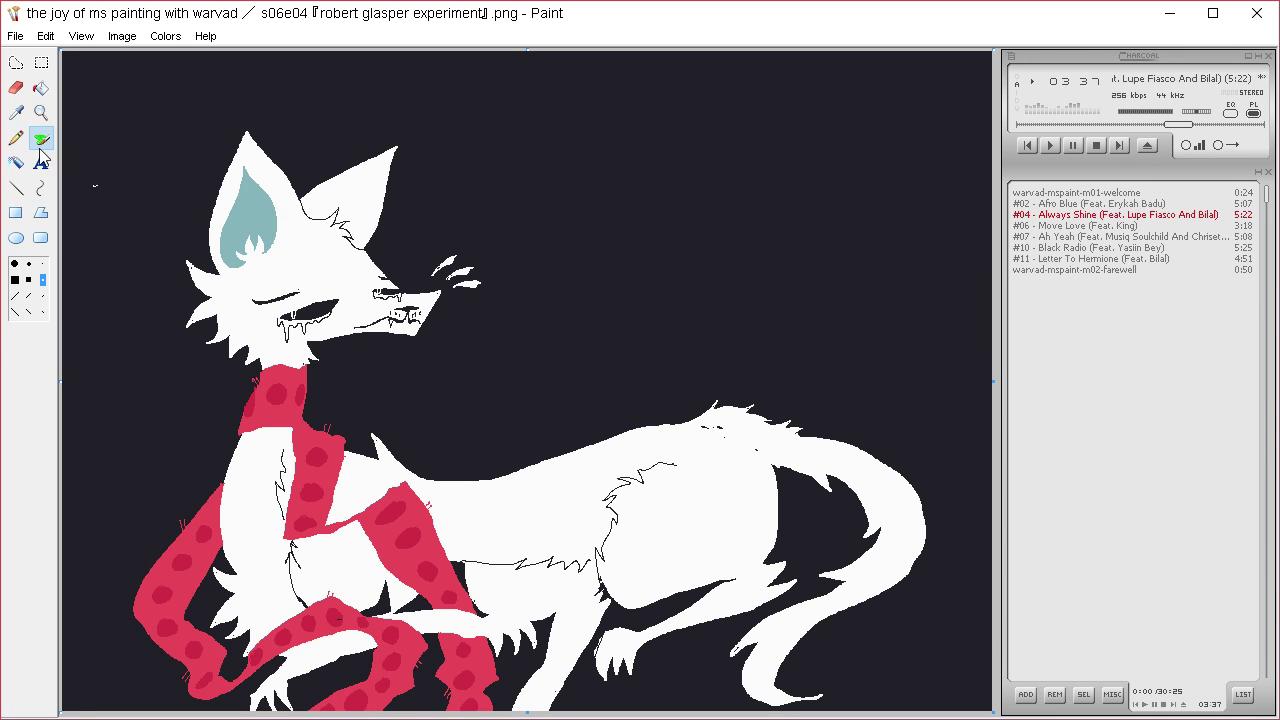
pyautogui.click(16, 137)
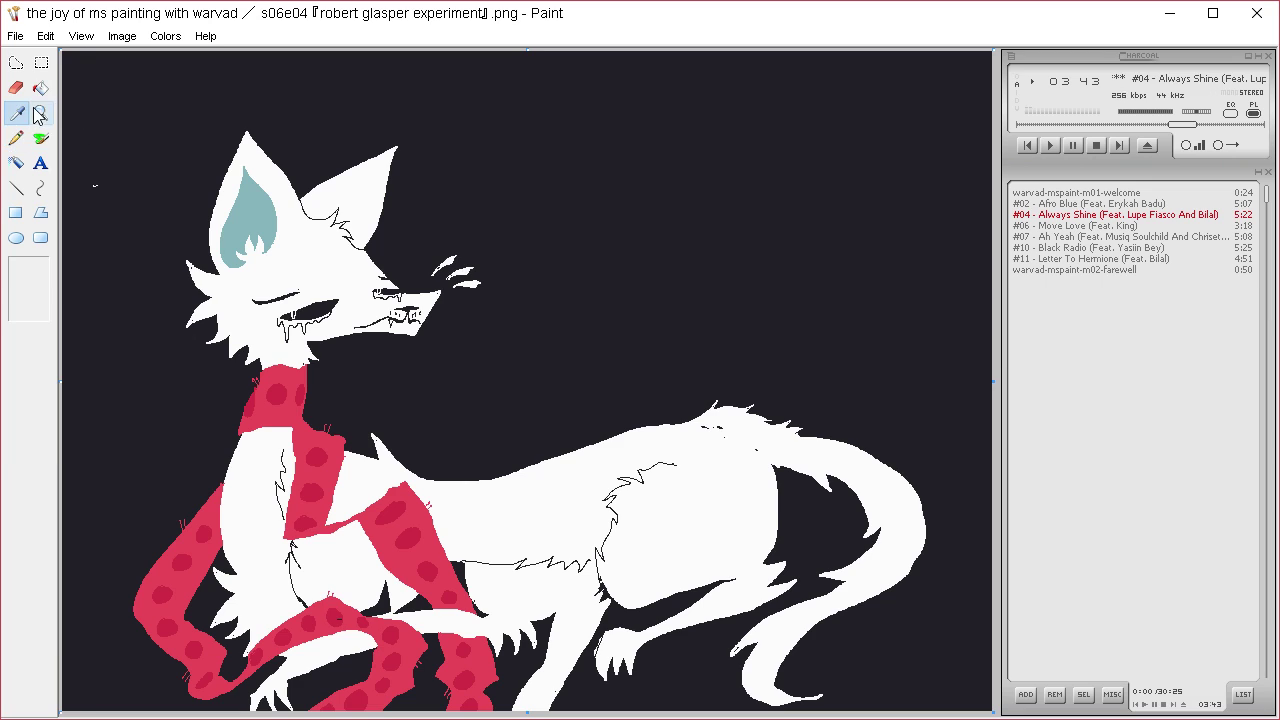
# - Brush over the old chest contours in off-white, and draw short dark jagged fur marks on the shoulder, foreleg and chest with the Pencil
pyautogui.click(40, 137)
pyautogui.click(29, 280)
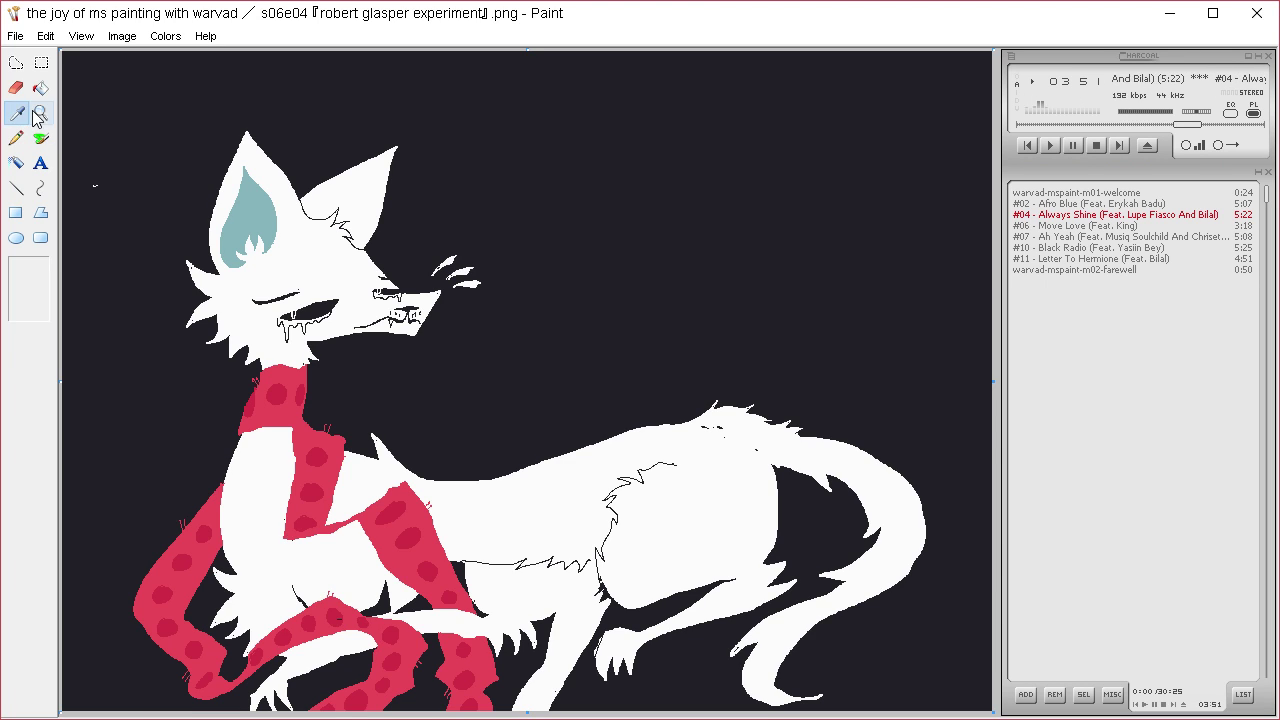
pyautogui.click(16, 137)
pyautogui.moveTo(263, 549)
pyautogui.mouseDown()
pyautogui.moveTo(242, 540)
pyautogui.moveTo(250, 510)
pyautogui.mouseUp()
pyautogui.moveTo(322, 568)
pyautogui.mouseDown()
pyautogui.moveTo(334, 546)
pyautogui.moveTo(324, 556)
pyautogui.mouseUp()
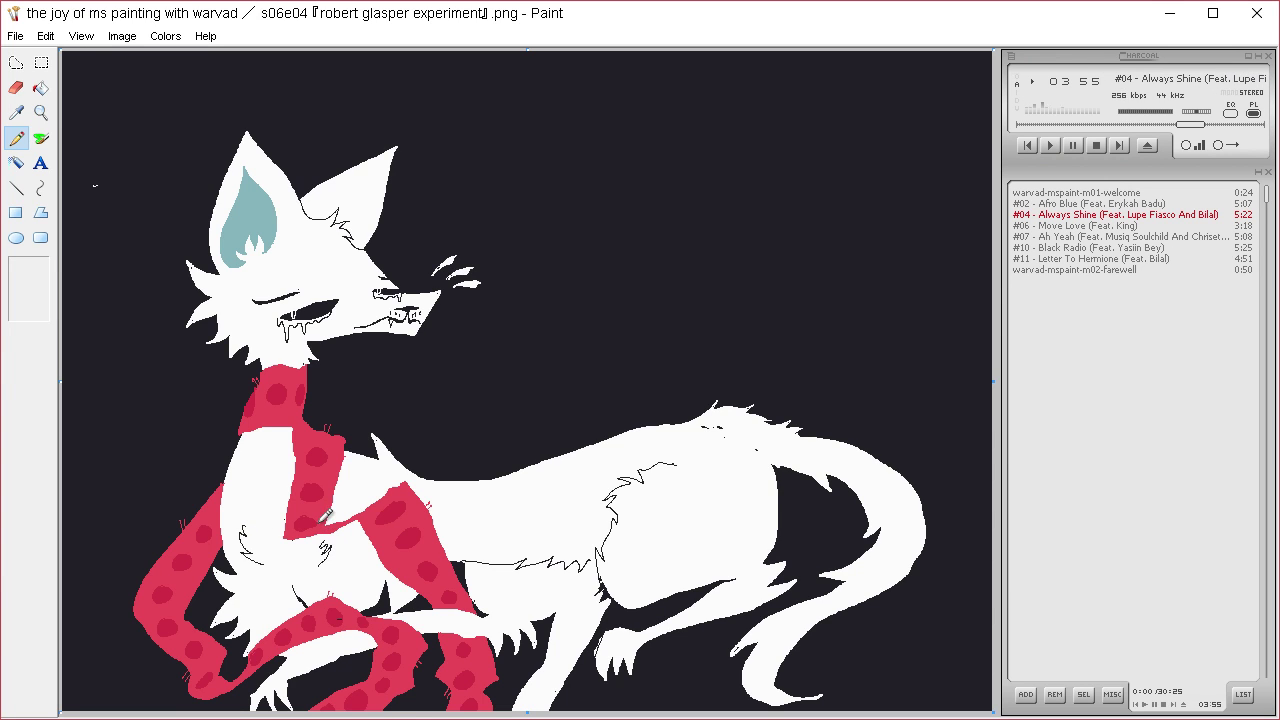
pyautogui.moveTo(250, 462); pyautogui.dragTo(278, 458)
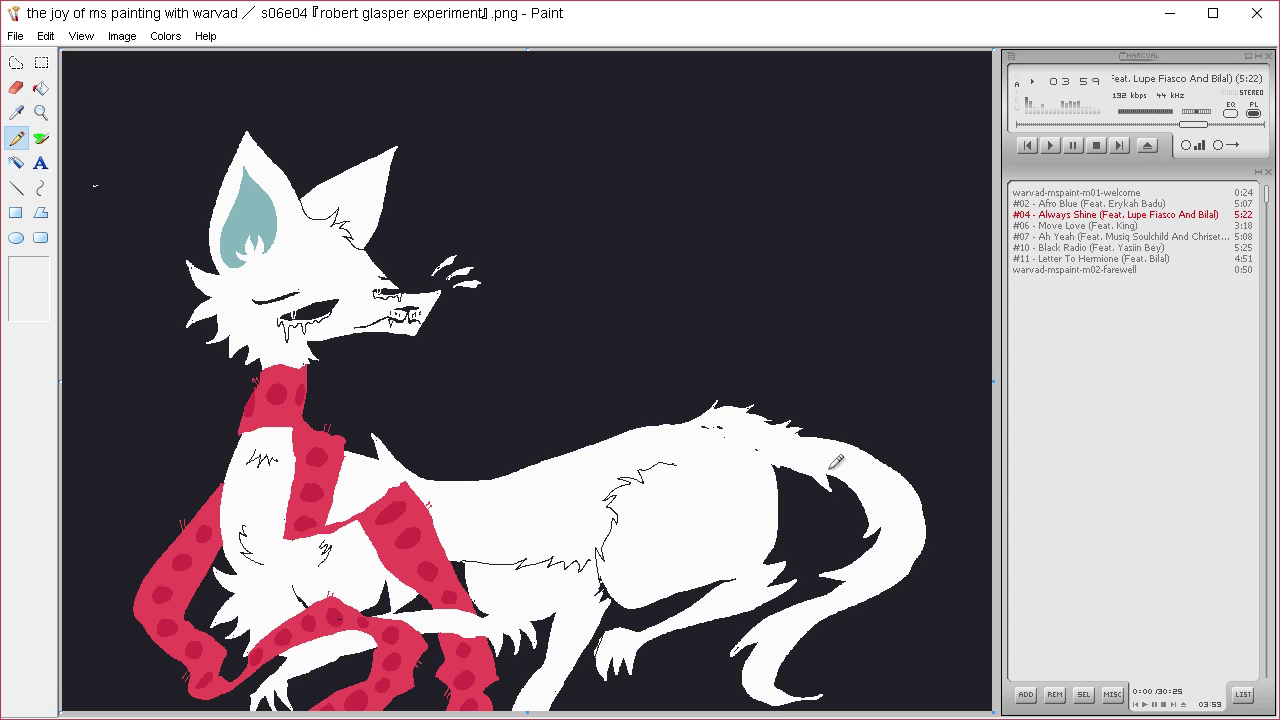
# - Slim the hind paw and paint away the raised fur tufts along the rump with the Brush in the dark background colour
pyautogui.click(16, 112)
pyautogui.click(632, 562)
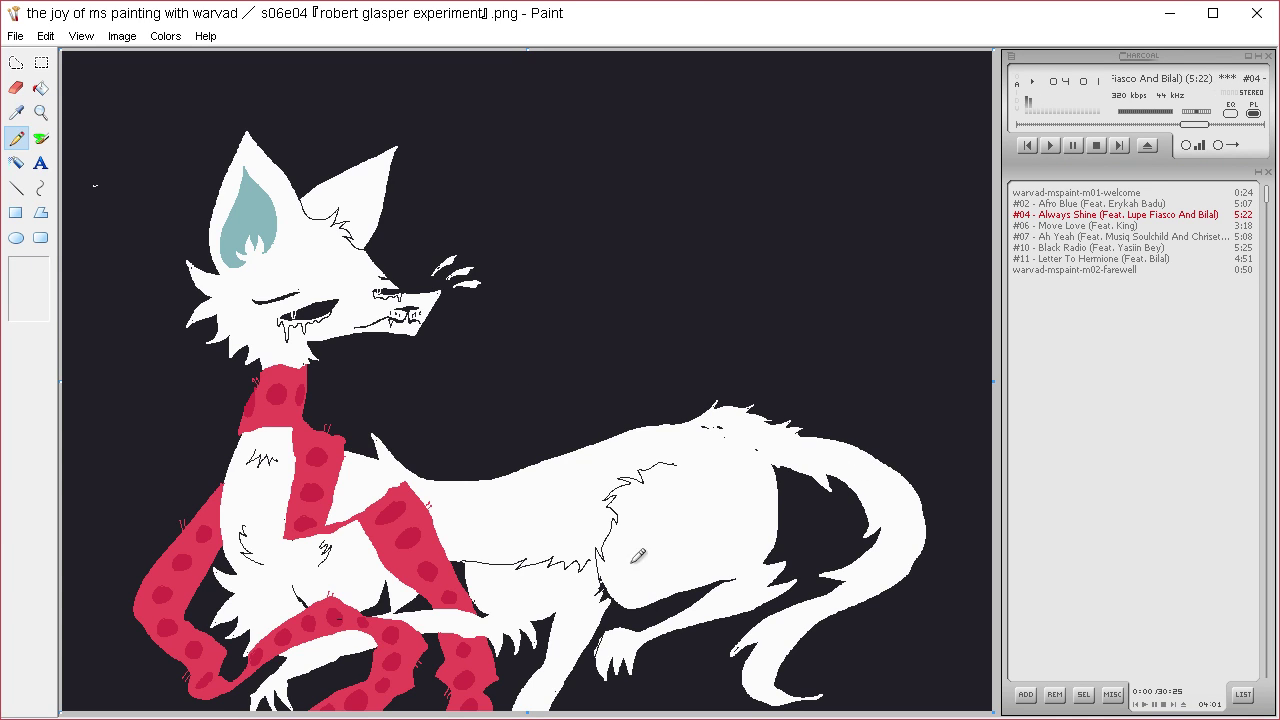
pyautogui.click(40, 137)
pyautogui.moveTo(626, 610); pyautogui.dragTo(596, 646)
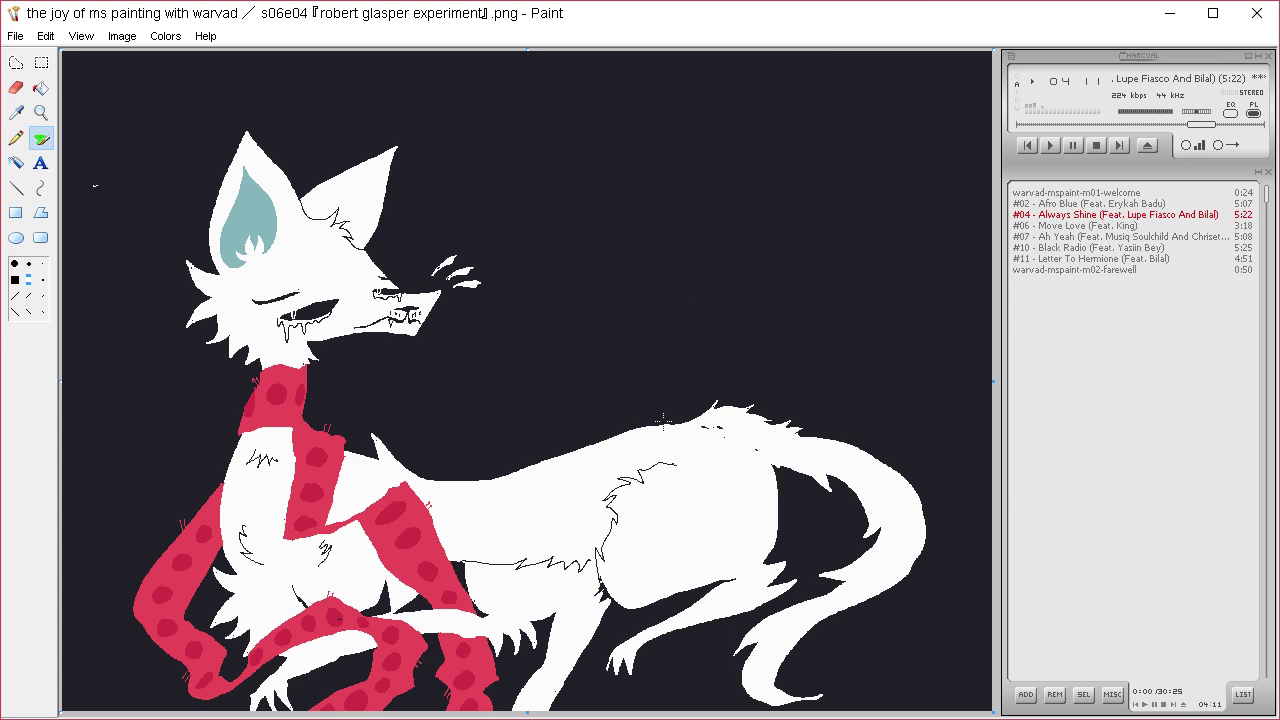
pyautogui.moveTo(706, 410); pyautogui.dragTo(822, 432)
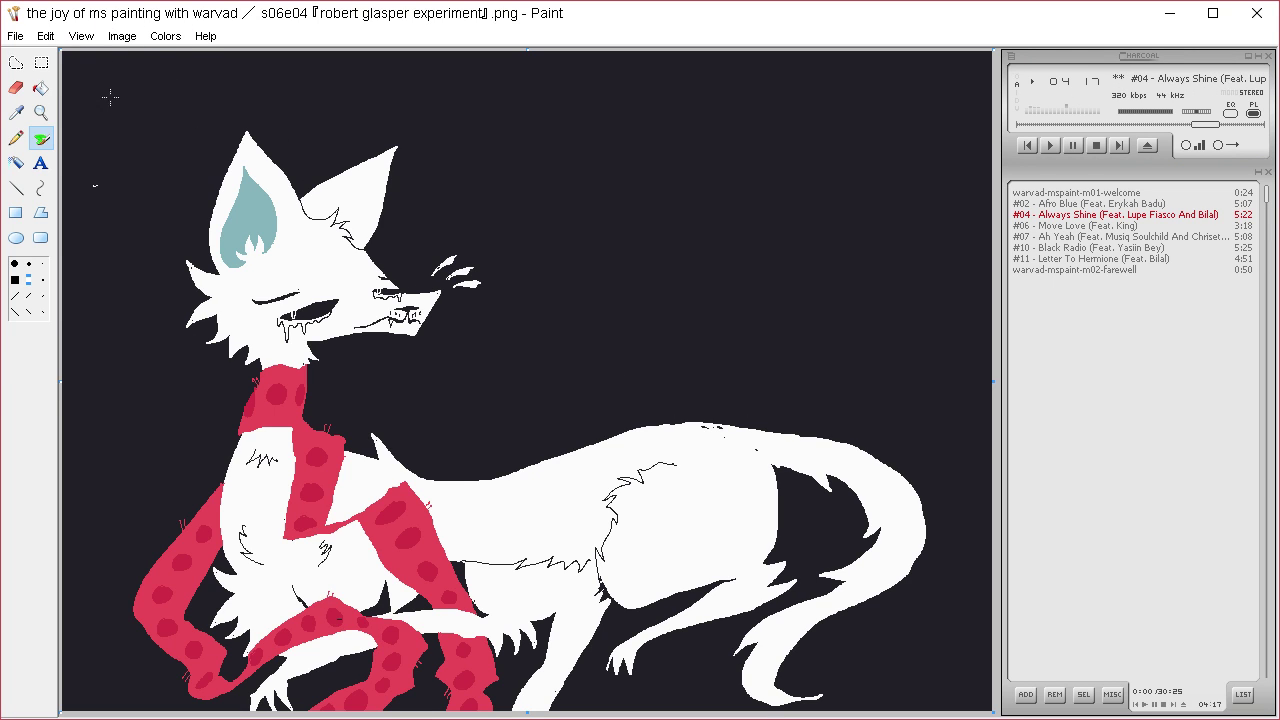
# - Sample the inner ear's teal, outline two flame-like stripes on the middle of the torso with the Pencil, and fill them teal
pyautogui.click(16, 112)
pyautogui.click(257, 199)
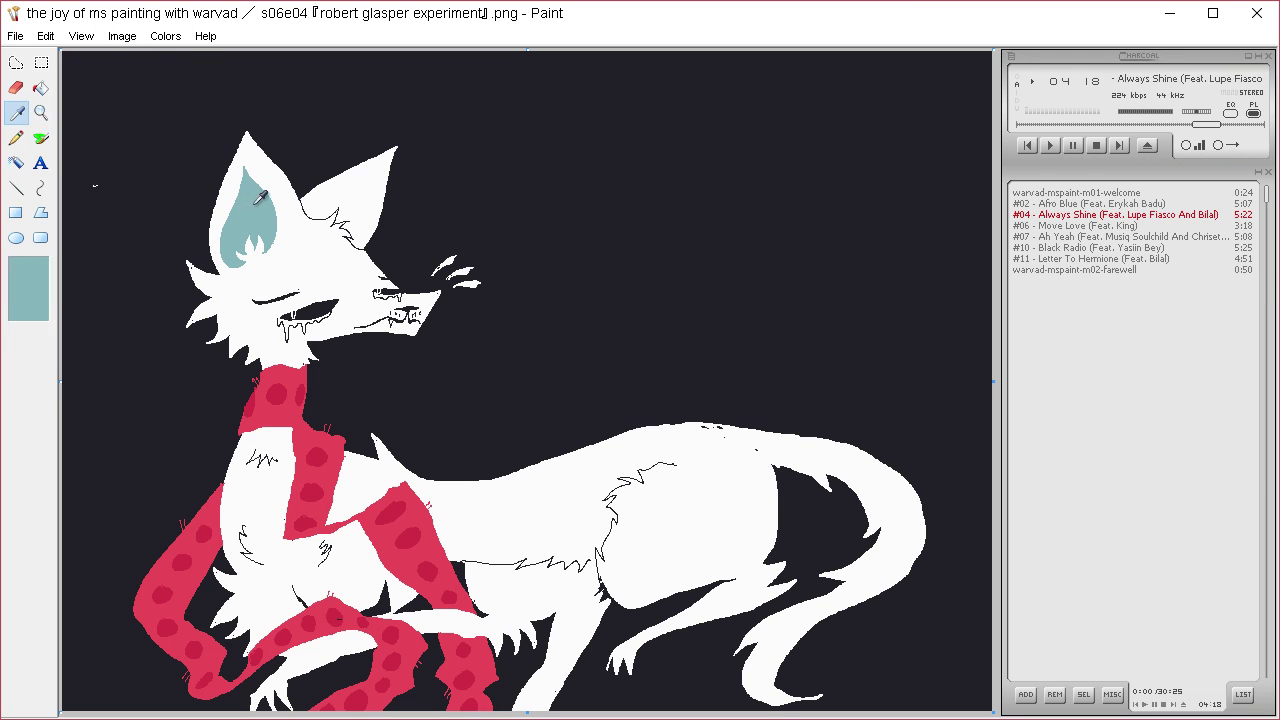
pyautogui.click(16, 138)
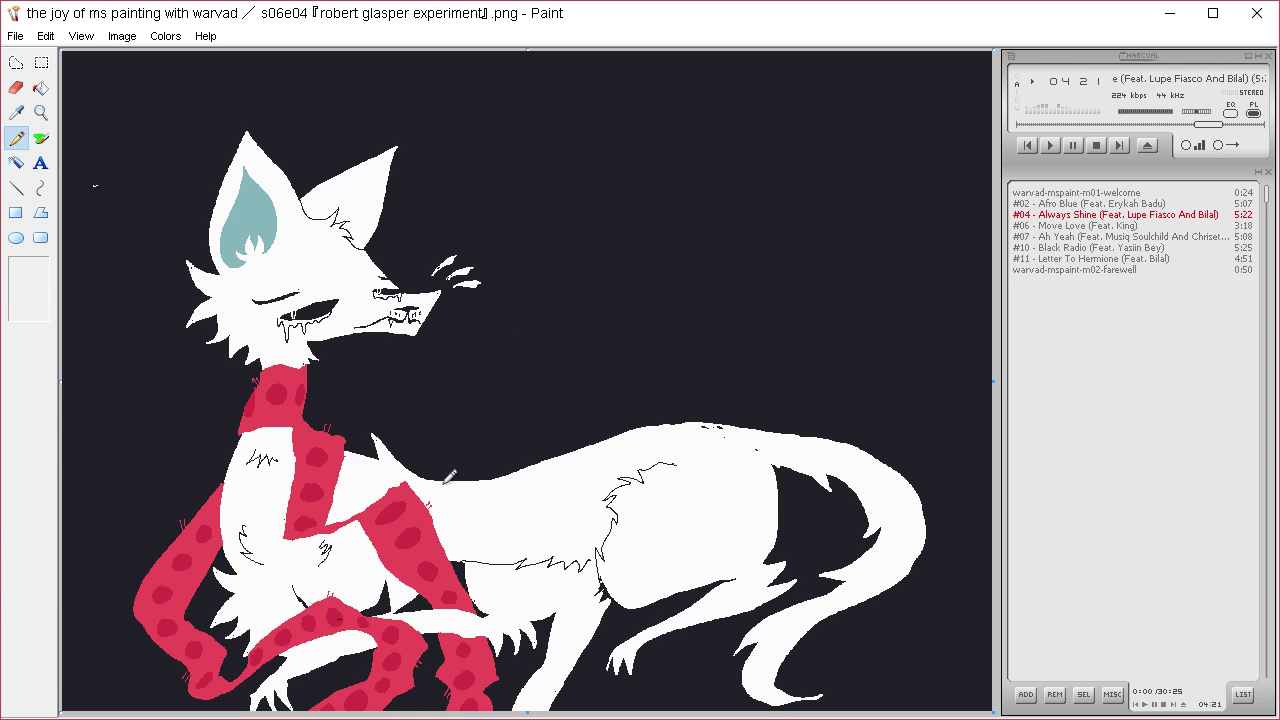
pyautogui.moveTo(482, 481)
pyautogui.mouseDown()
pyautogui.moveTo(492, 549)
pyautogui.moveTo(517, 462)
pyautogui.moveTo(494, 492)
pyautogui.mouseUp()
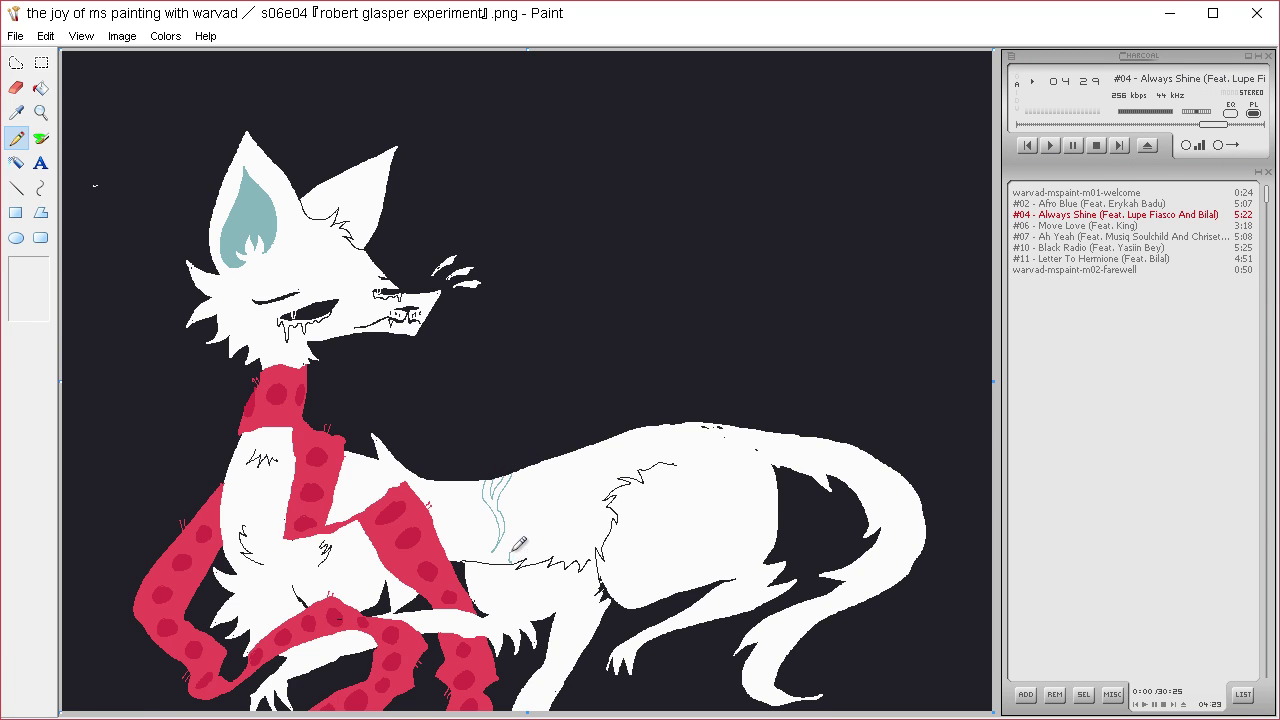
pyautogui.moveTo(512, 550)
pyautogui.mouseDown()
pyautogui.moveTo(538, 489)
pyautogui.moveTo(559, 516)
pyautogui.moveTo(549, 543)
pyautogui.moveTo(561, 533)
pyautogui.moveTo(567, 557)
pyautogui.moveTo(572, 524)
pyautogui.moveTo(525, 556)
pyautogui.moveTo(544, 512)
pyautogui.moveTo(561, 556)
pyautogui.mouseUp()
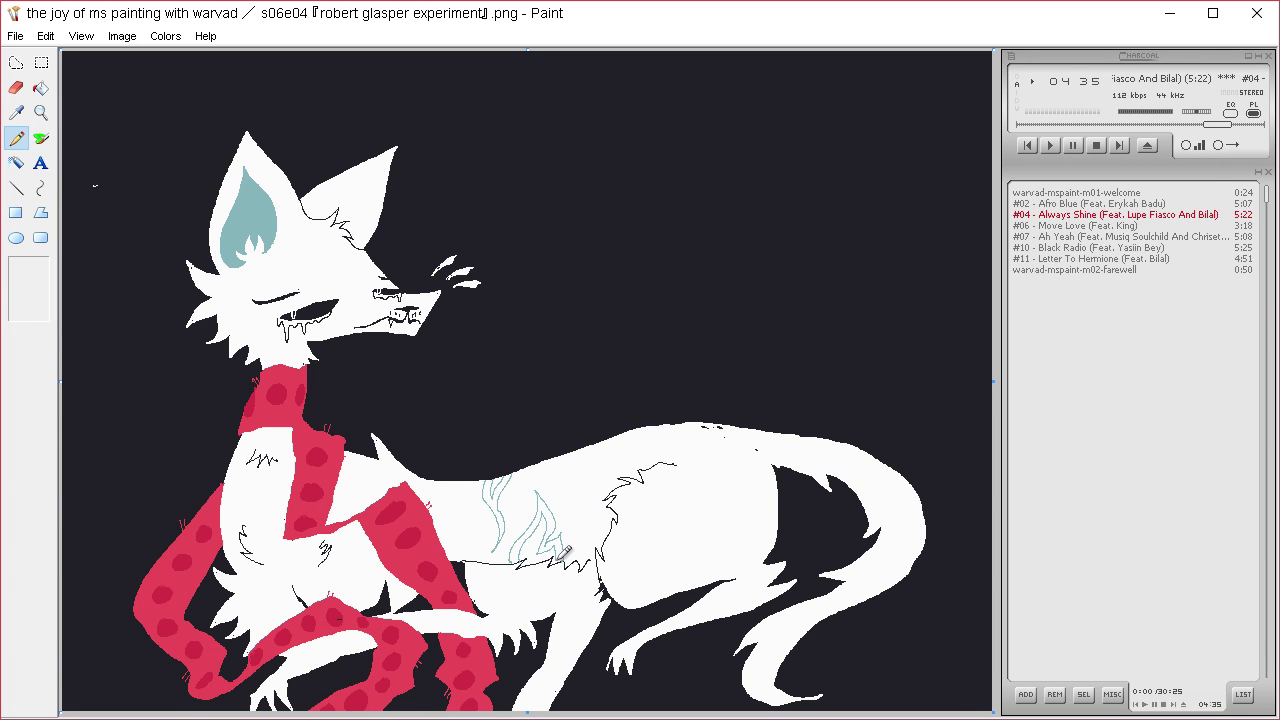
pyautogui.click(41, 89)
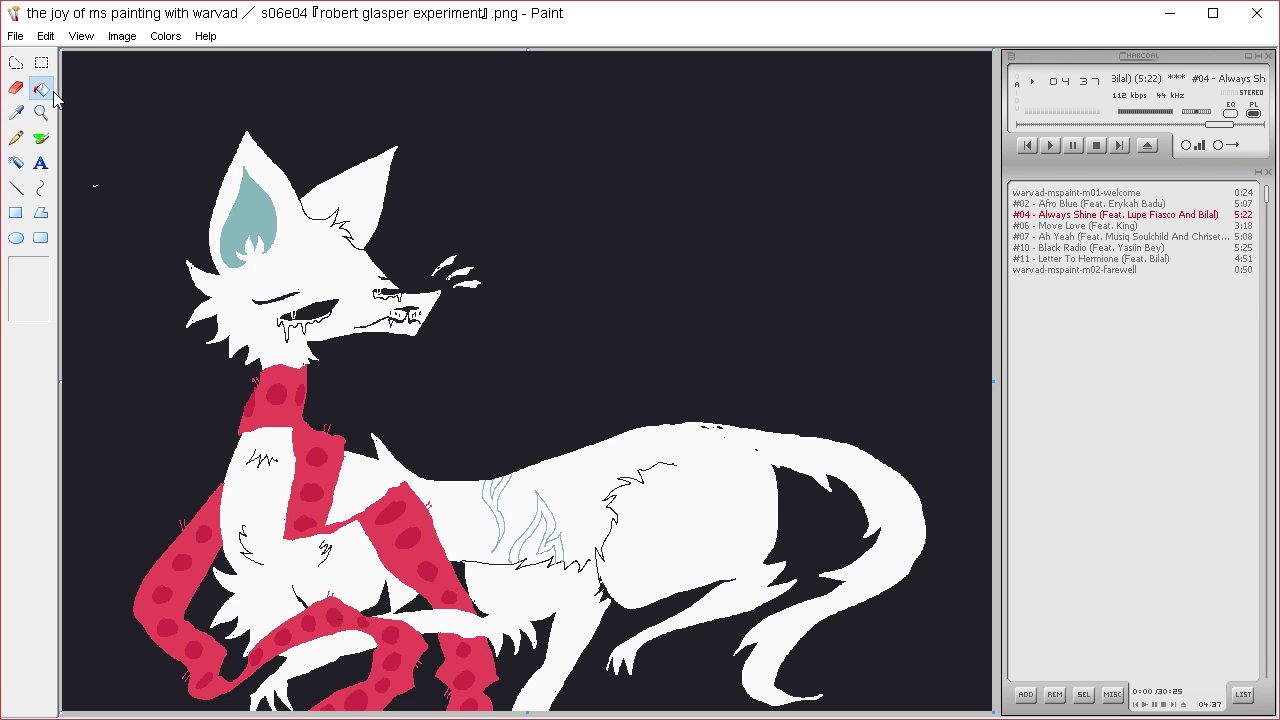
pyautogui.click(497, 502)
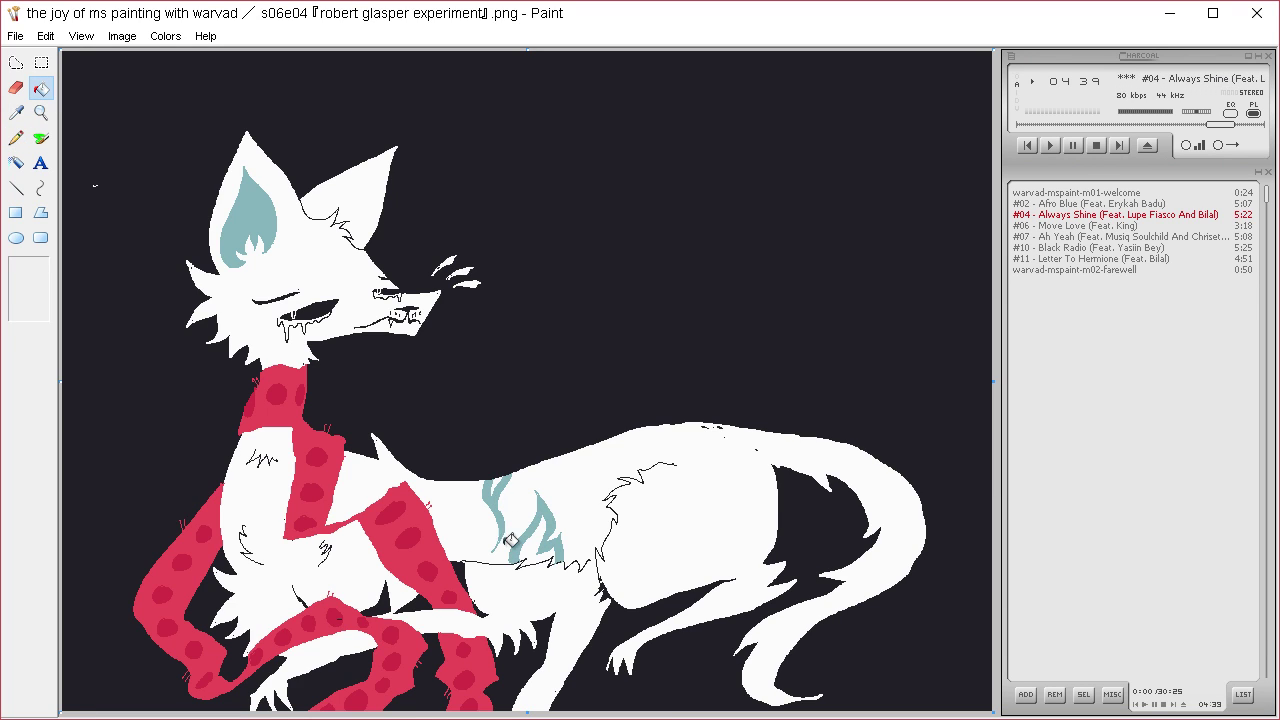
# - Outline wavy stripes from the back down the rear flank, just ahead of the thigh's fur contour, and fill them with teal
pyautogui.click(16, 138)
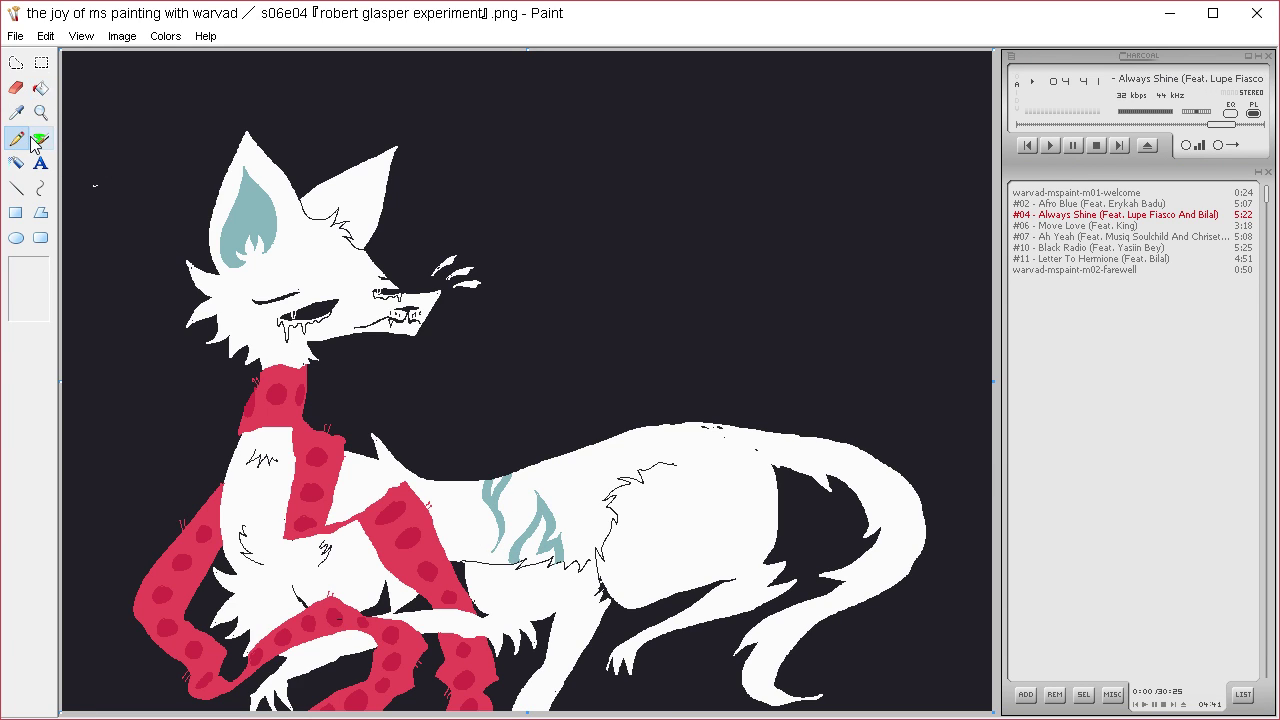
pyautogui.moveTo(549, 455)
pyautogui.mouseDown()
pyautogui.moveTo(568, 505)
pyautogui.moveTo(576, 456)
pyautogui.moveTo(550, 455)
pyautogui.moveTo(573, 489)
pyautogui.moveTo(565, 452)
pyautogui.mouseUp()
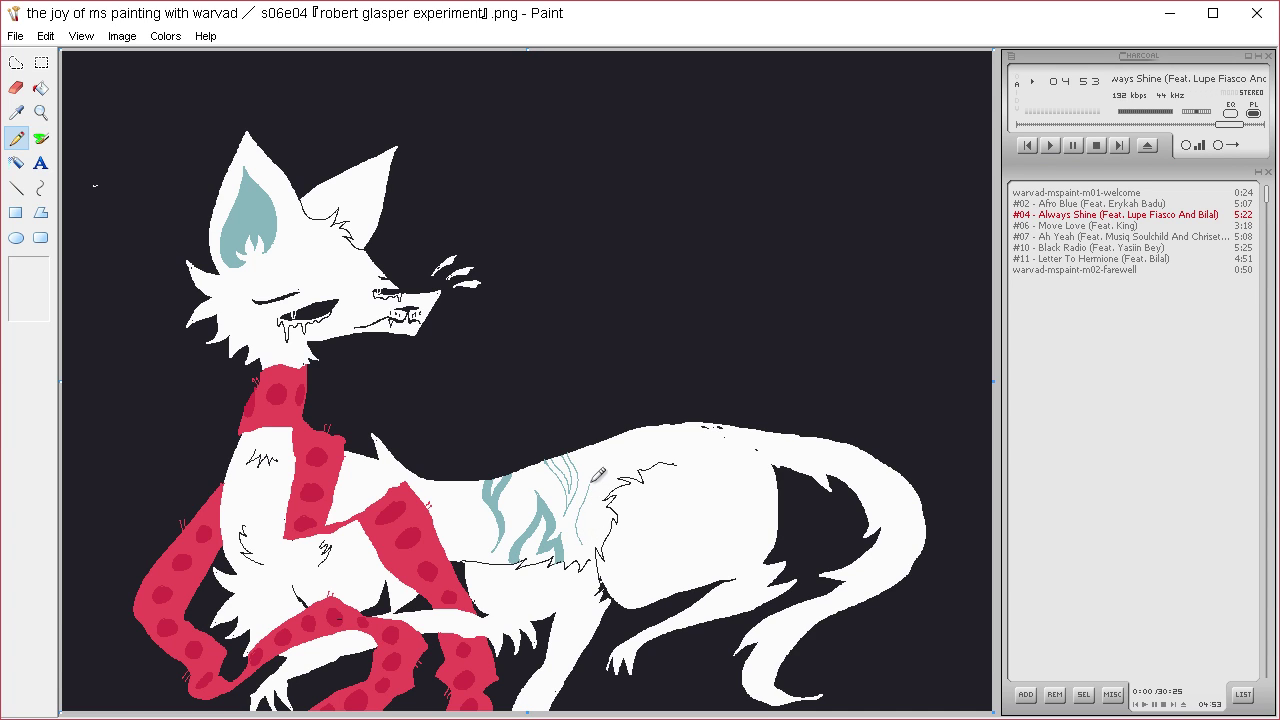
pyautogui.moveTo(592, 466); pyautogui.dragTo(596, 550)
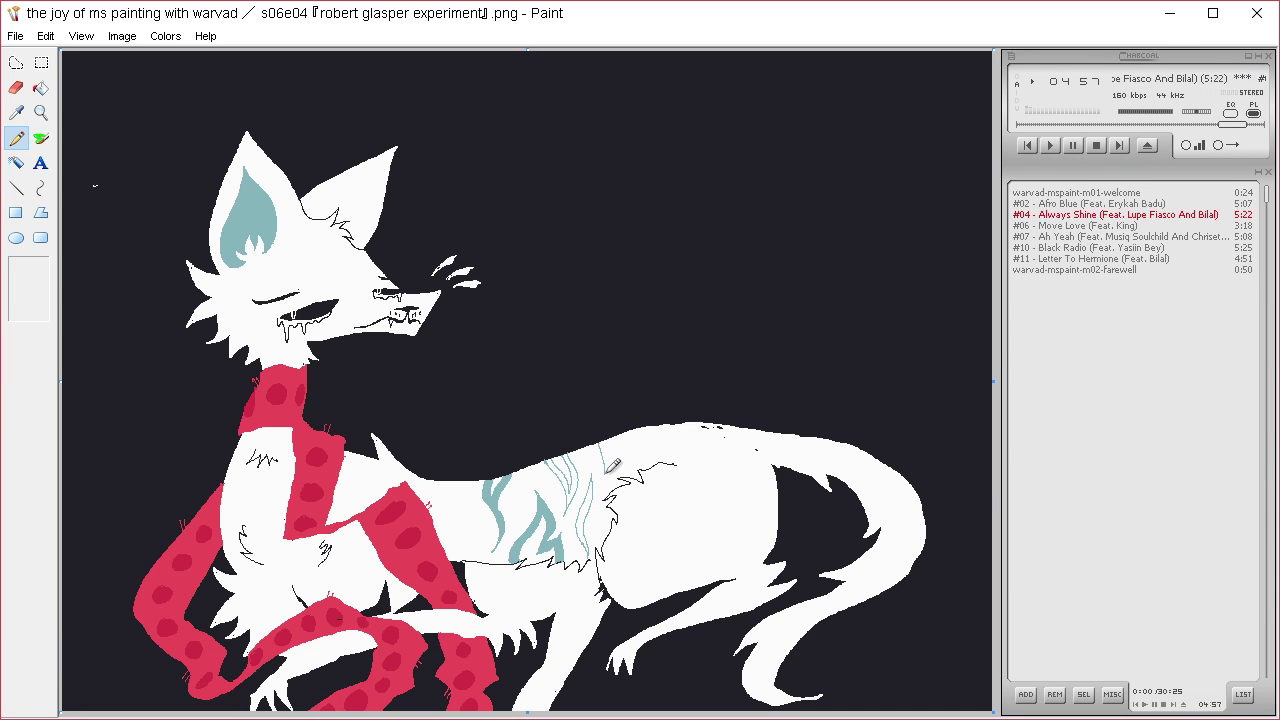
pyautogui.moveTo(612, 492); pyautogui.dragTo(626, 428)
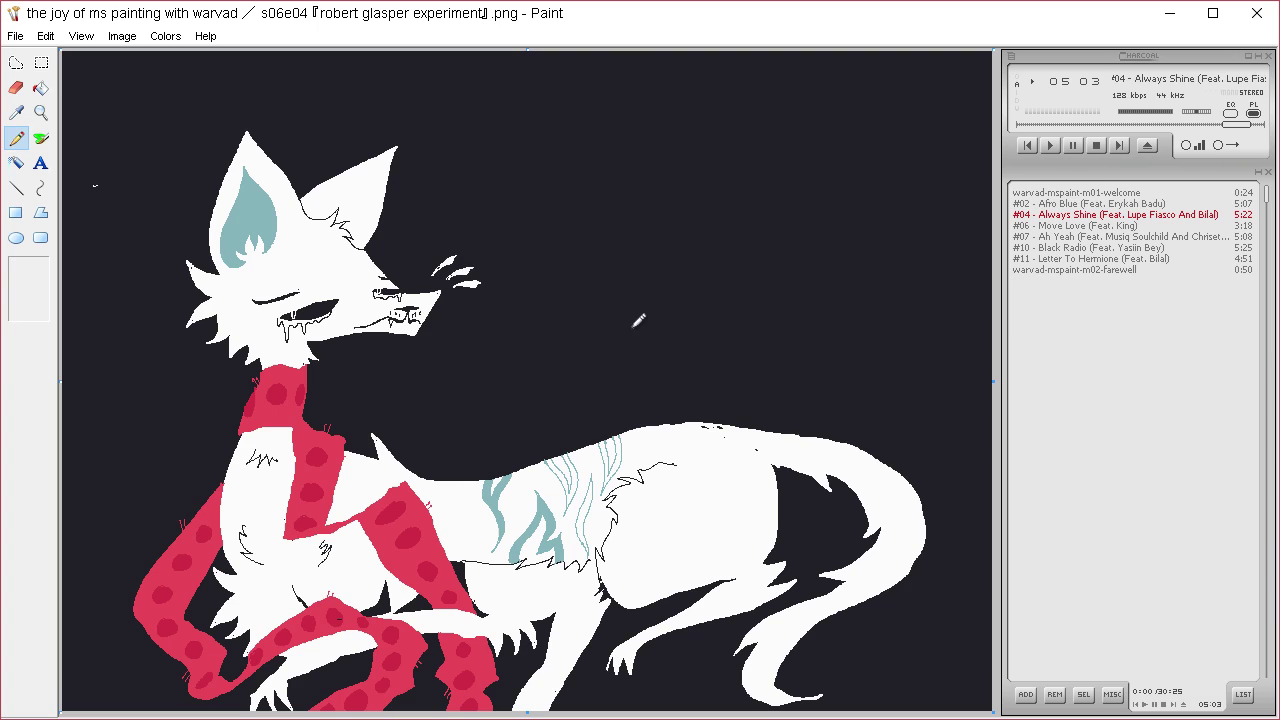
pyautogui.click(41, 87)
pyautogui.click(587, 492)
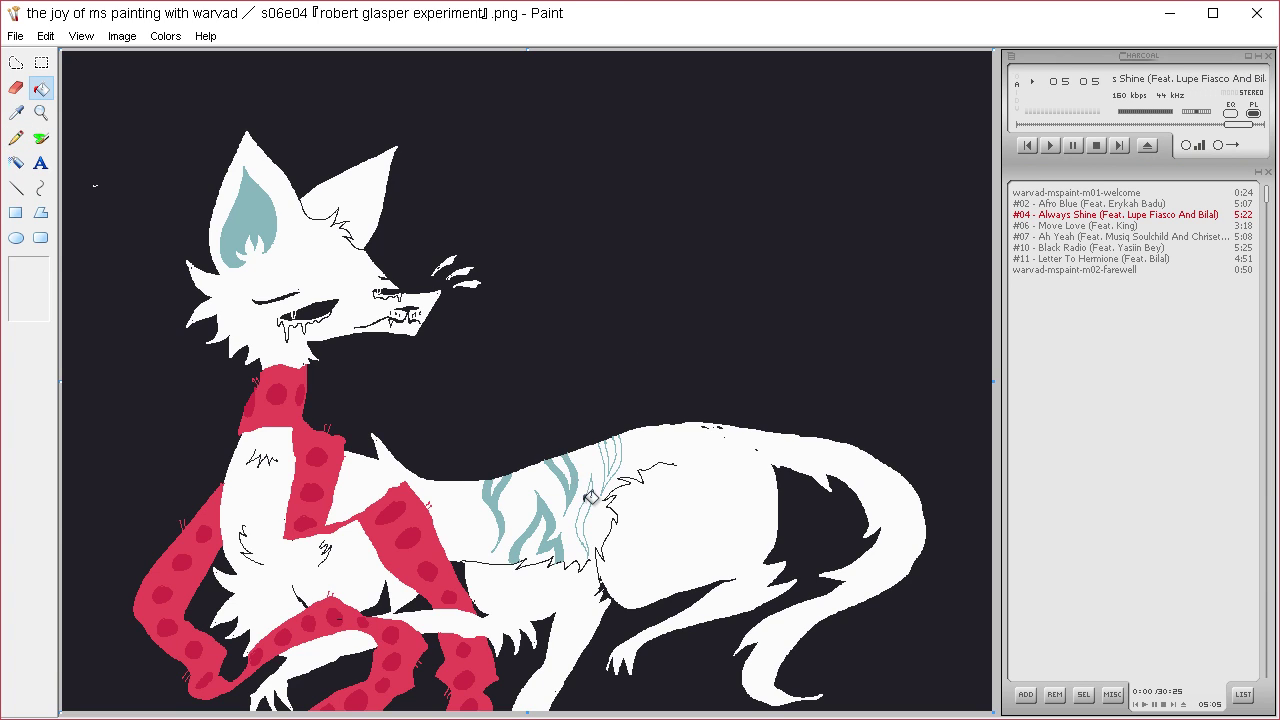
pyautogui.click(591, 497)
pyautogui.click(617, 468)
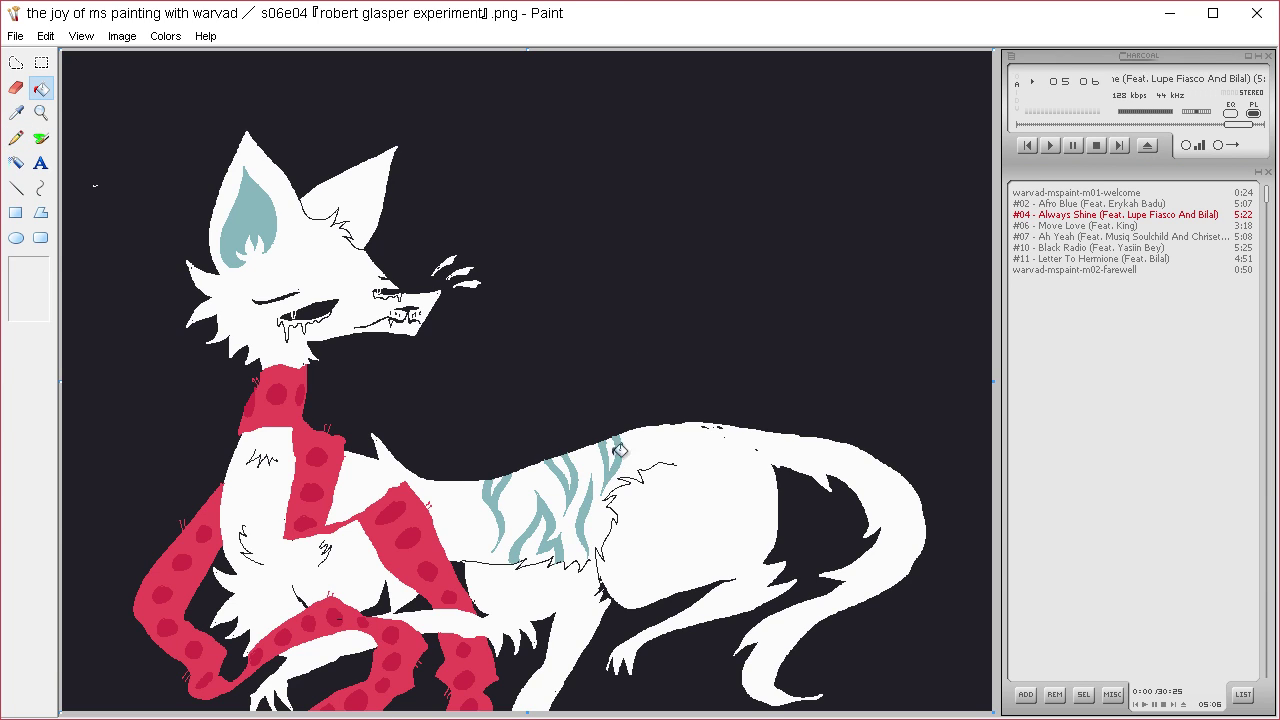
# - Draw teal stripe outlines beside the hanging scarf and below the raised shoulder tuft, and fill them with teal
pyautogui.click(17, 139)
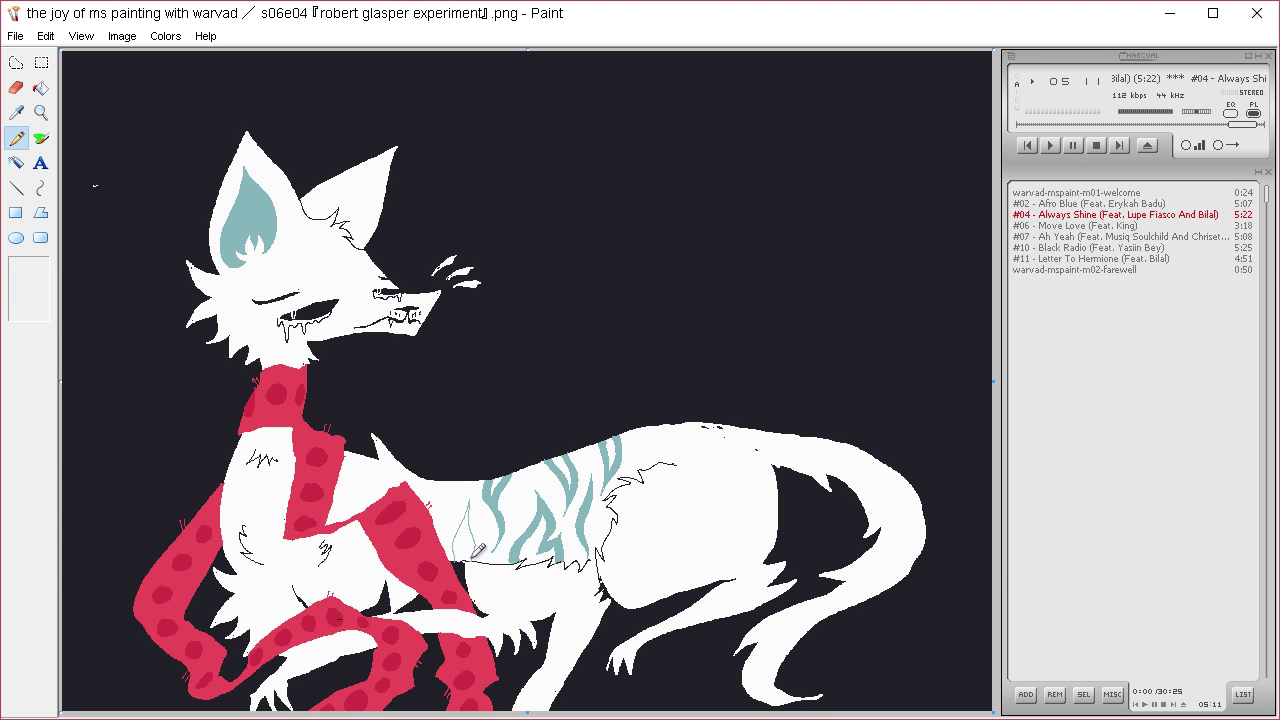
pyautogui.moveTo(468, 548)
pyautogui.mouseDown()
pyautogui.moveTo(474, 522)
pyautogui.moveTo(476, 552)
pyautogui.mouseUp()
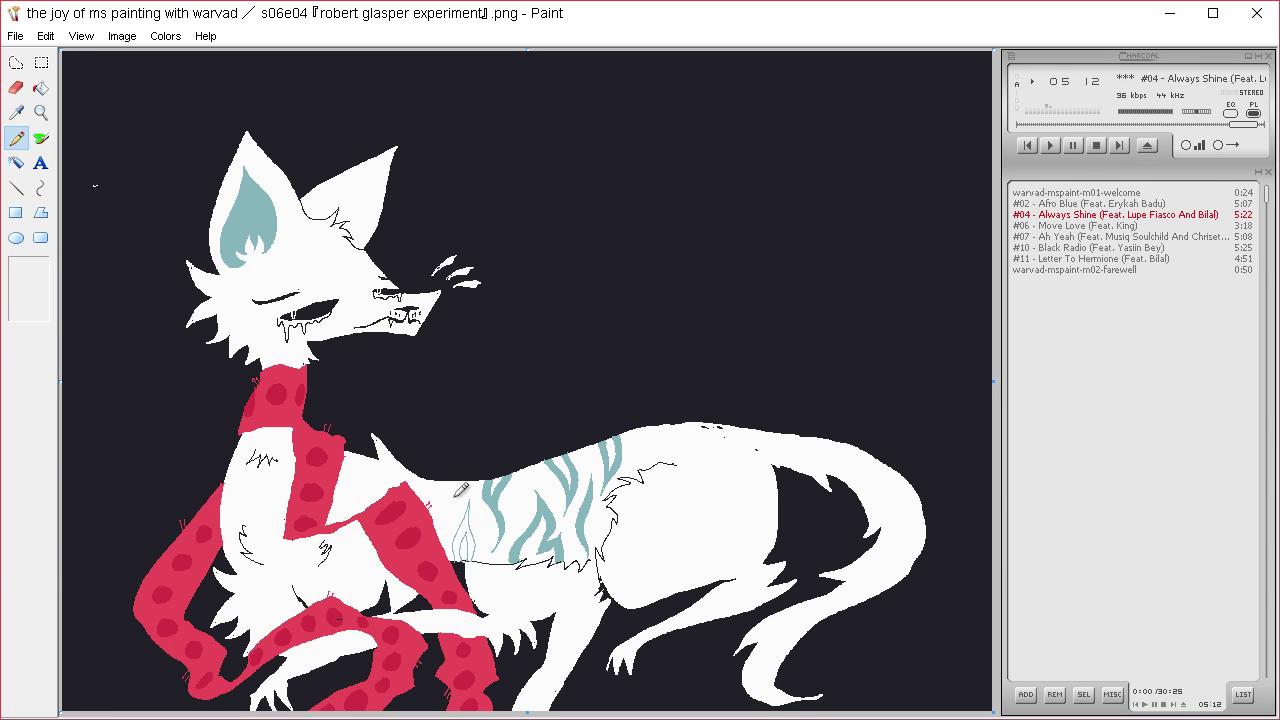
pyautogui.moveTo(465, 476)
pyautogui.mouseDown()
pyautogui.moveTo(453, 545)
pyautogui.moveTo(457, 482)
pyautogui.mouseUp()
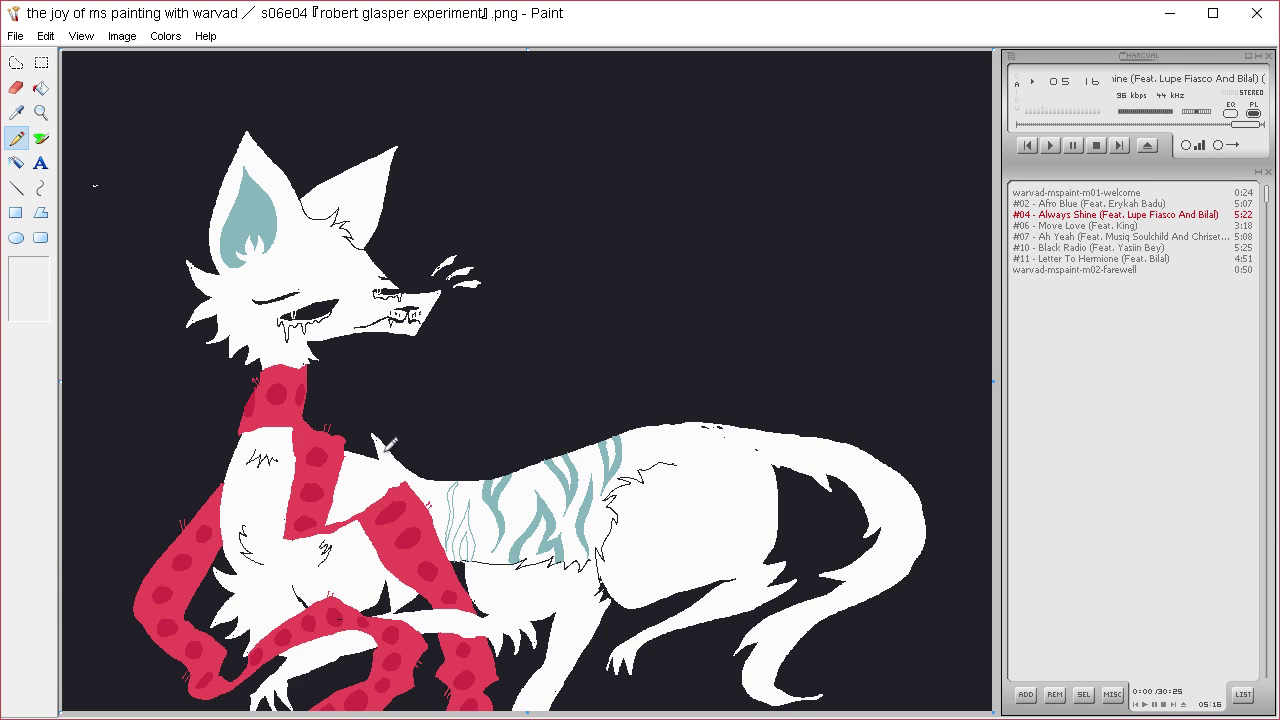
pyautogui.moveTo(376, 447)
pyautogui.mouseDown()
pyautogui.moveTo(366, 491)
pyautogui.moveTo(386, 460)
pyautogui.mouseUp()
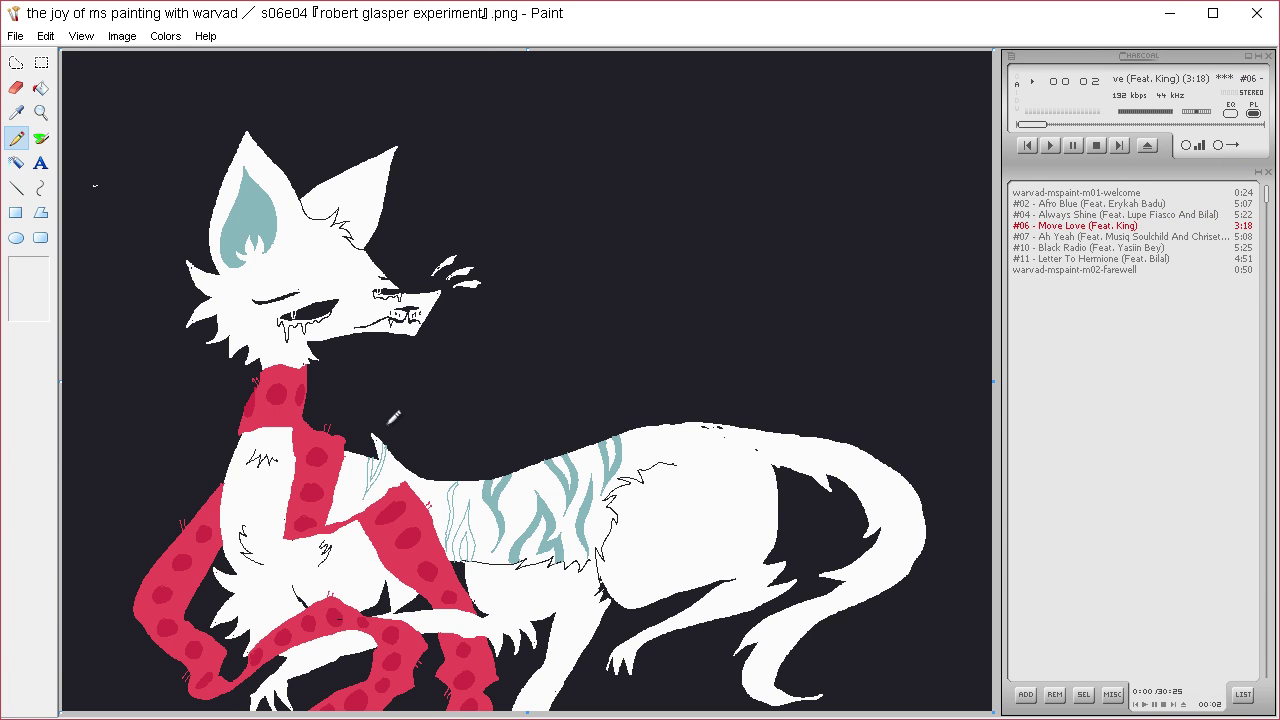
pyautogui.click(40, 88)
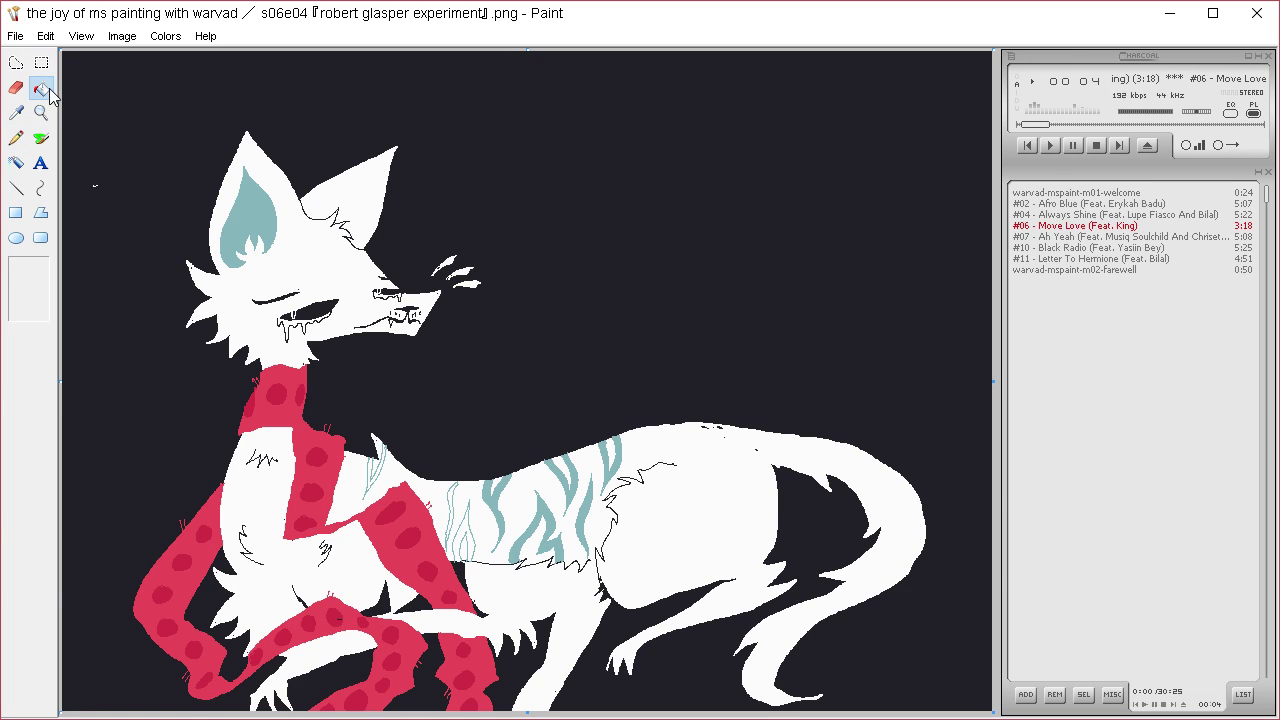
pyautogui.click(466, 522)
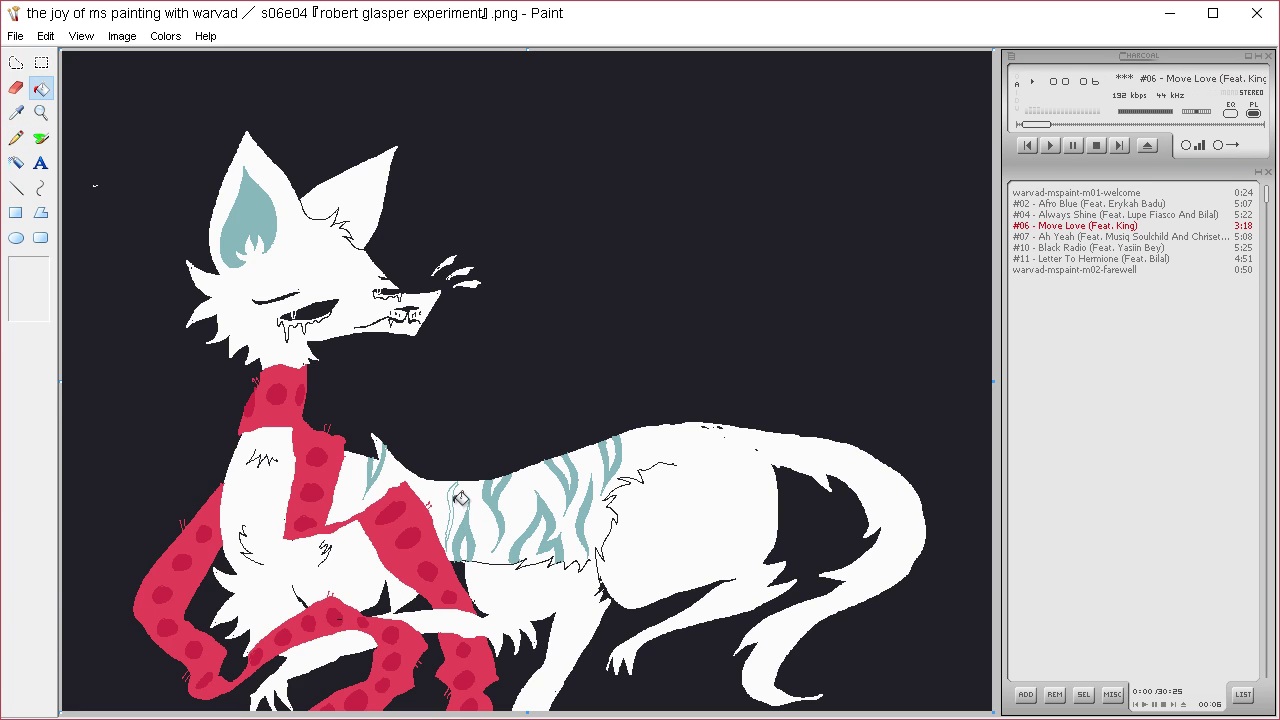
pyautogui.click(458, 498)
# - Outline wavy teal stripes on the neck base, chest, chest fur and legs with the Pencil
pyautogui.click(16, 138)
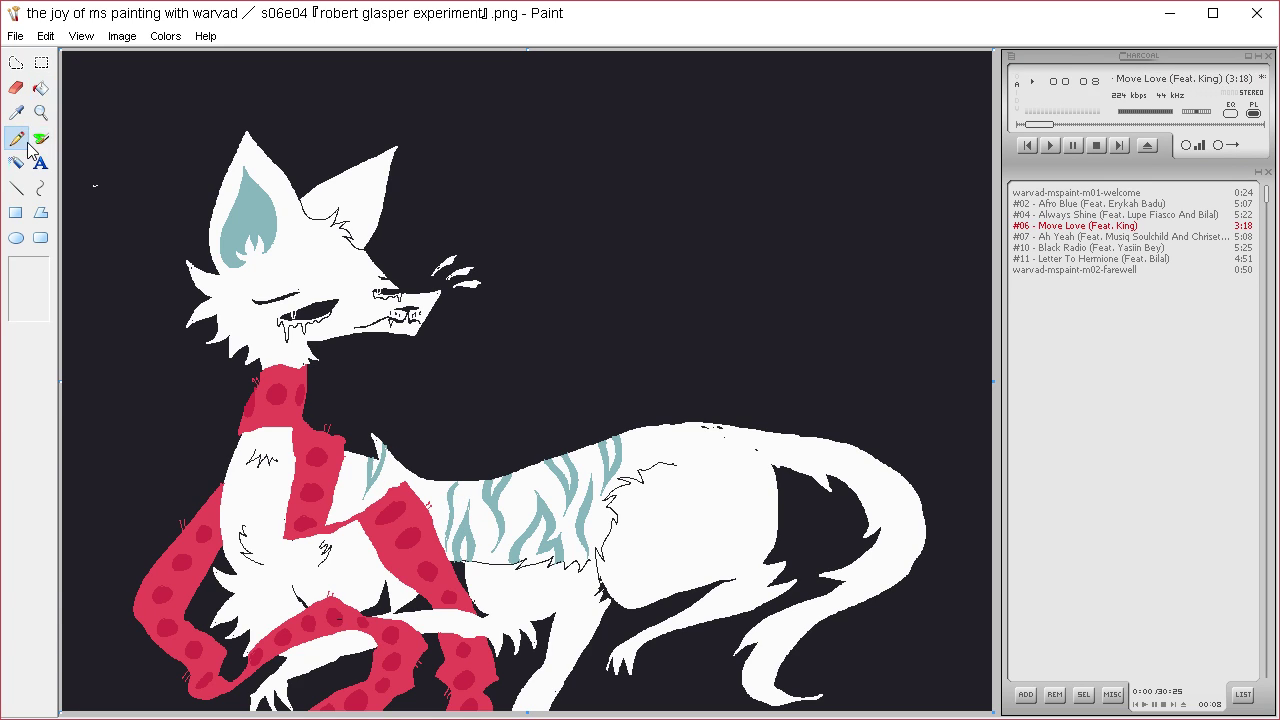
pyautogui.moveTo(252, 626)
pyautogui.mouseDown()
pyautogui.moveTo(290, 566)
pyautogui.moveTo(262, 628)
pyautogui.moveTo(273, 602)
pyautogui.mouseUp()
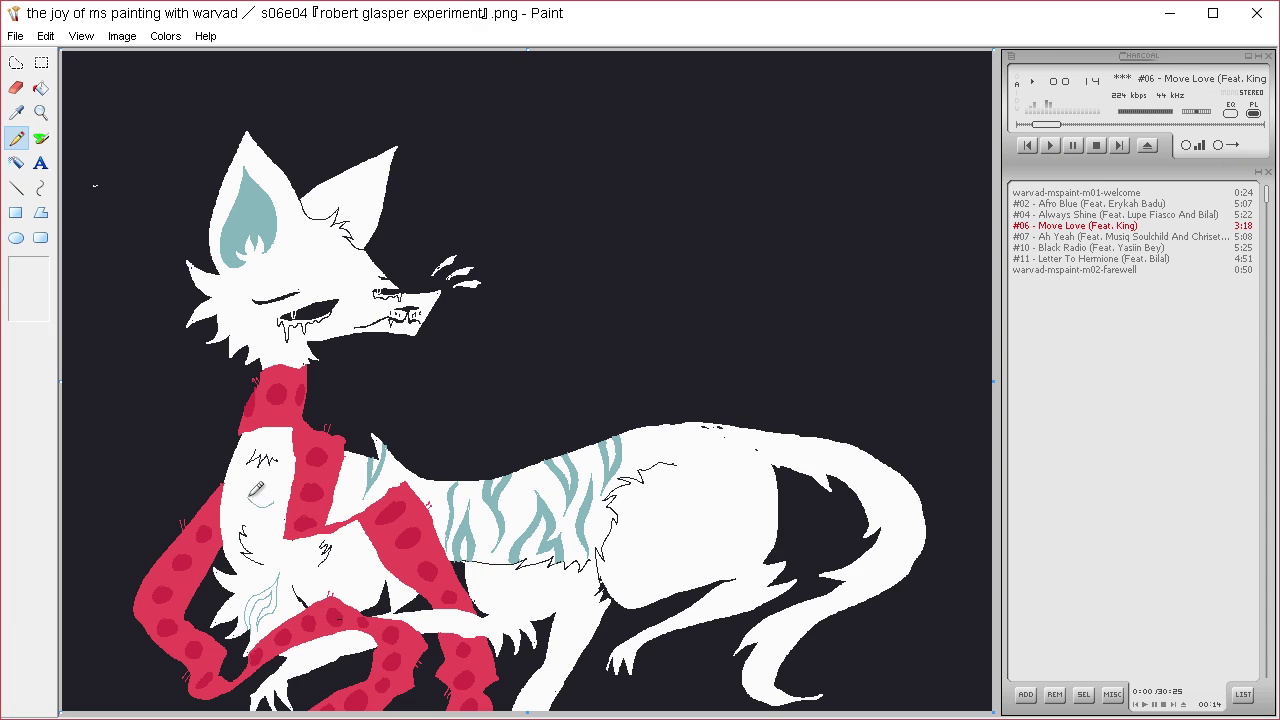
pyautogui.moveTo(238, 497); pyautogui.dragTo(281, 505)
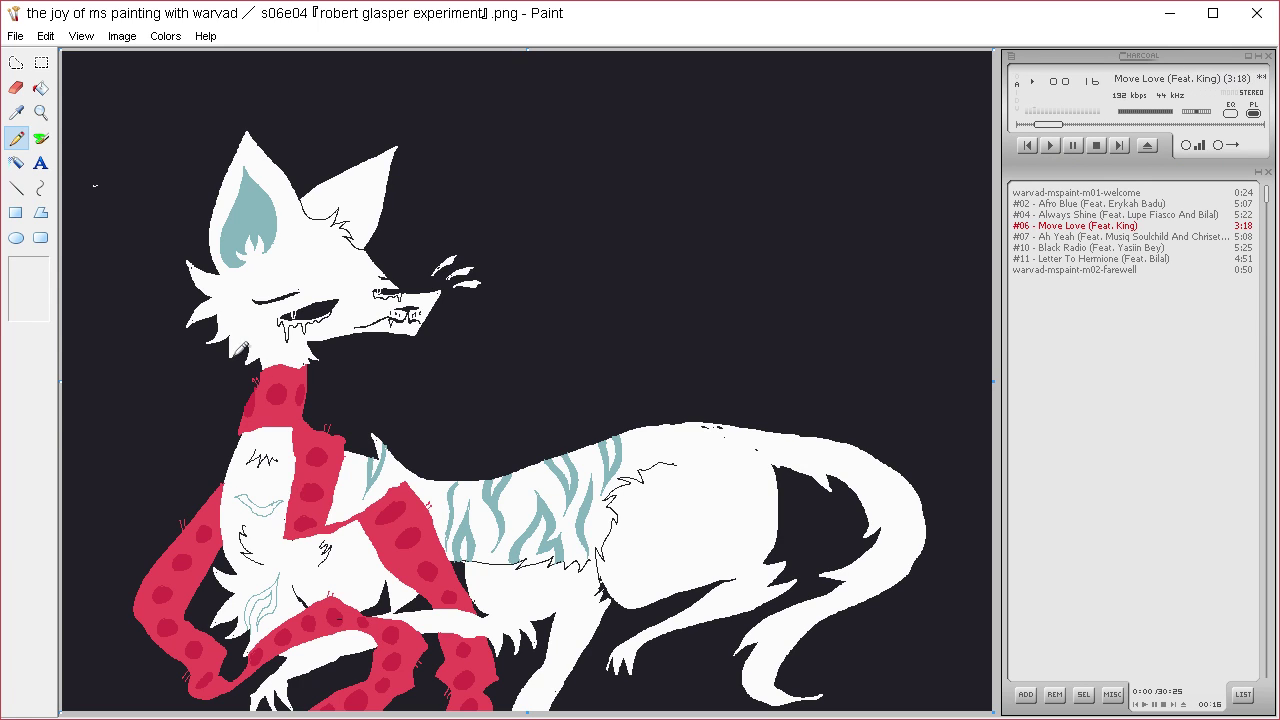
pyautogui.moveTo(237, 467)
pyautogui.mouseDown()
pyautogui.moveTo(273, 477)
pyautogui.moveTo(231, 462)
pyautogui.moveTo(293, 434)
pyautogui.moveTo(247, 448)
pyautogui.moveTo(296, 440)
pyautogui.mouseUp()
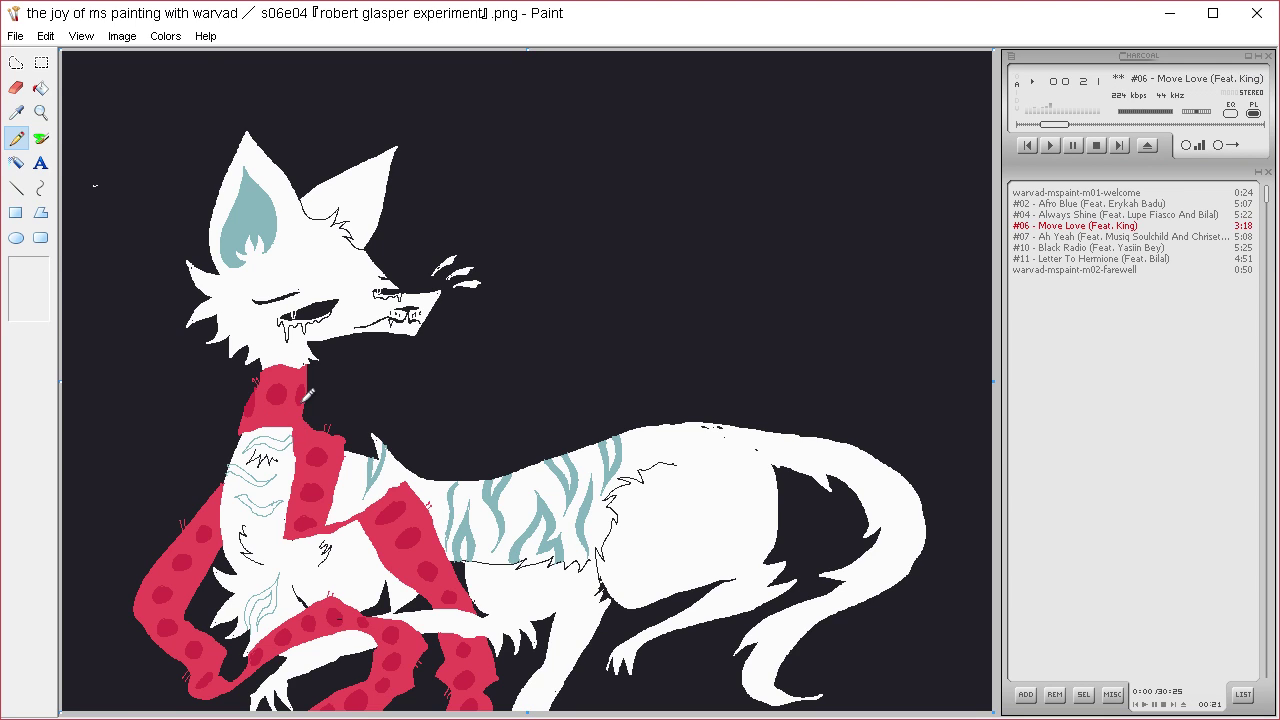
pyautogui.moveTo(326, 572)
pyautogui.mouseDown()
pyautogui.moveTo(362, 551)
pyautogui.moveTo(320, 585)
pyautogui.mouseUp()
pyautogui.moveTo(358, 533)
pyautogui.mouseDown()
pyautogui.moveTo(346, 595)
pyautogui.moveTo(375, 552)
pyautogui.moveTo(383, 592)
pyautogui.moveTo(356, 594)
pyautogui.moveTo(376, 568)
pyautogui.moveTo(370, 600)
pyautogui.mouseUp()
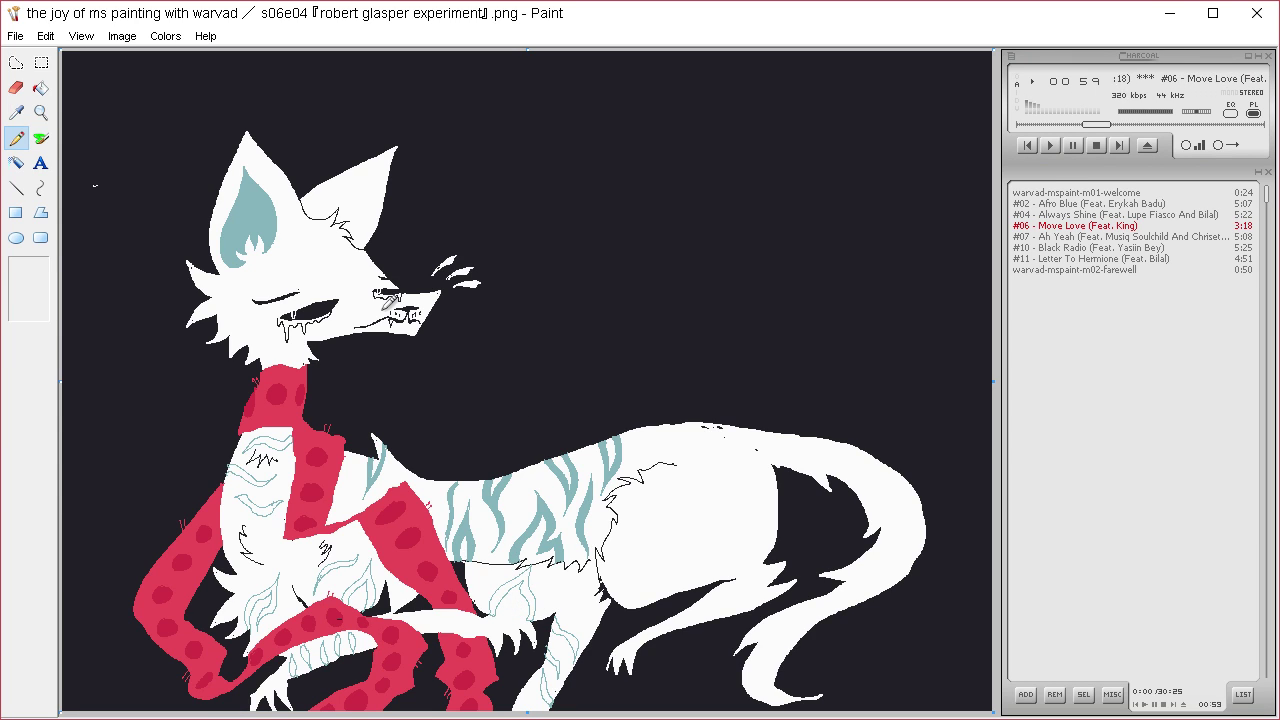
# - Fill the outlined stripes on the legs, chest fur, chest and neck base with teal
pyautogui.click(40, 90)
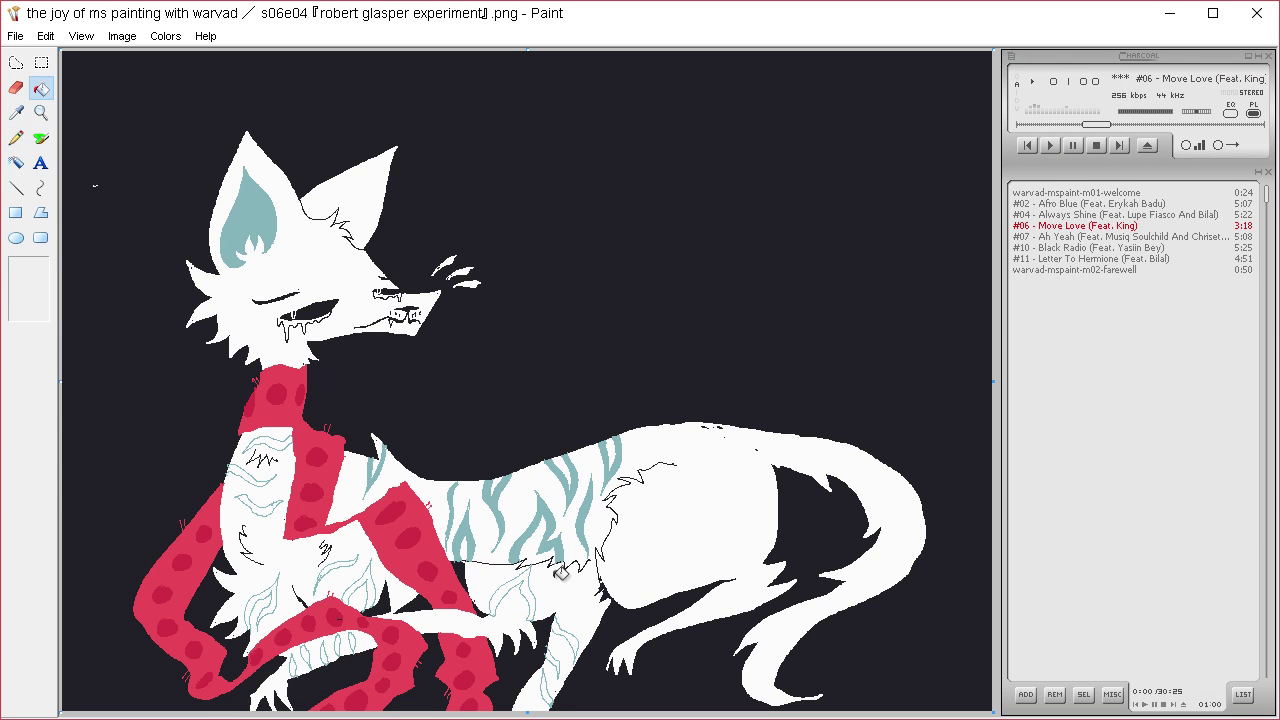
pyautogui.click(565, 656)
pyautogui.click(553, 684)
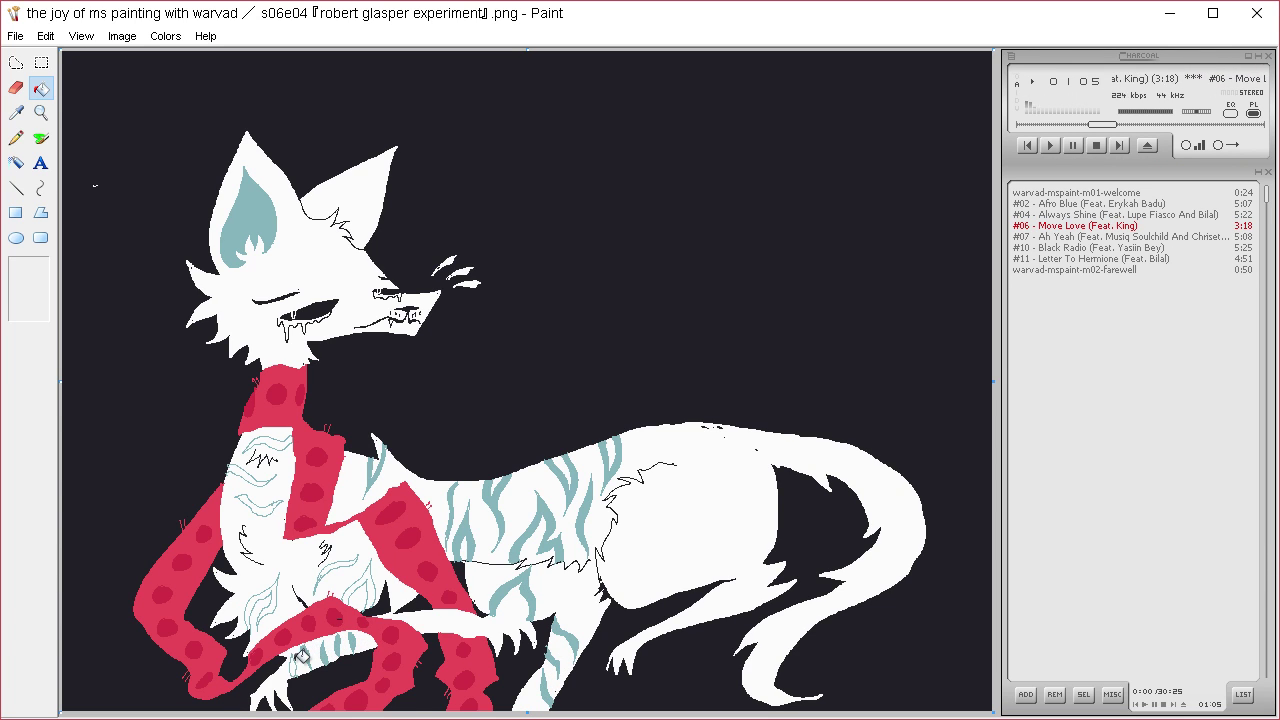
pyautogui.click(270, 598)
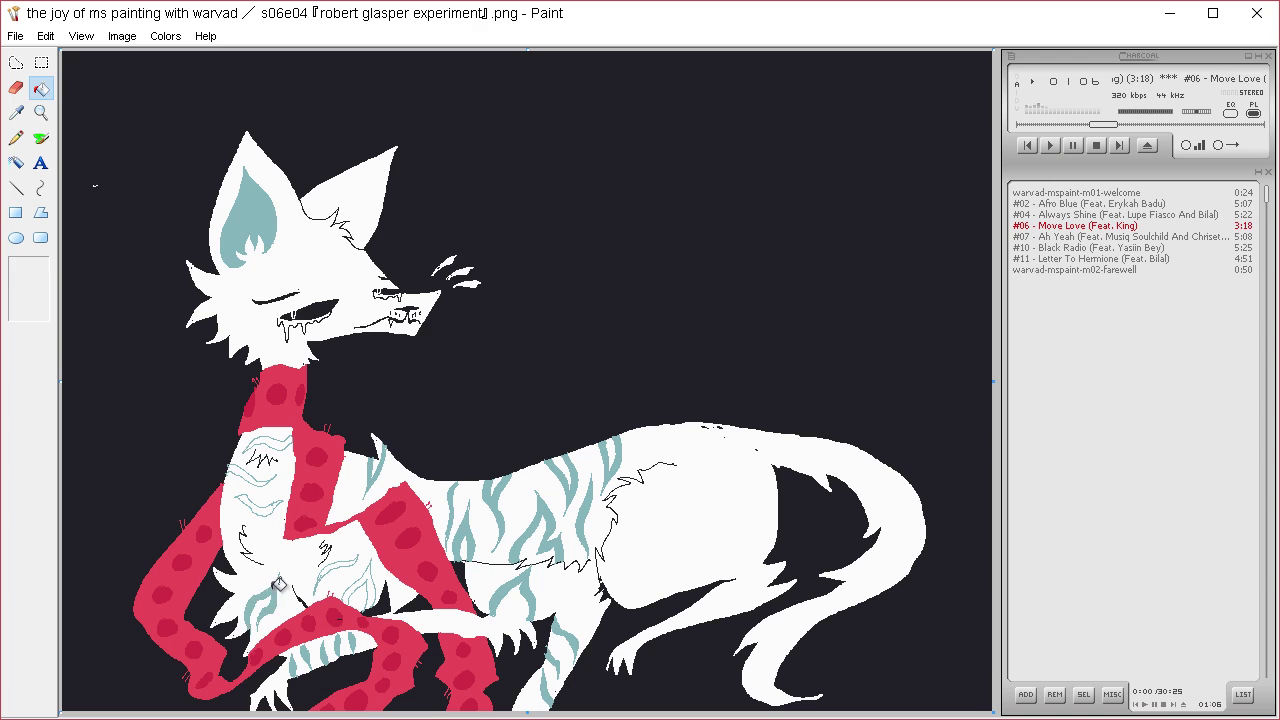
pyautogui.click(370, 575)
pyautogui.click(267, 506)
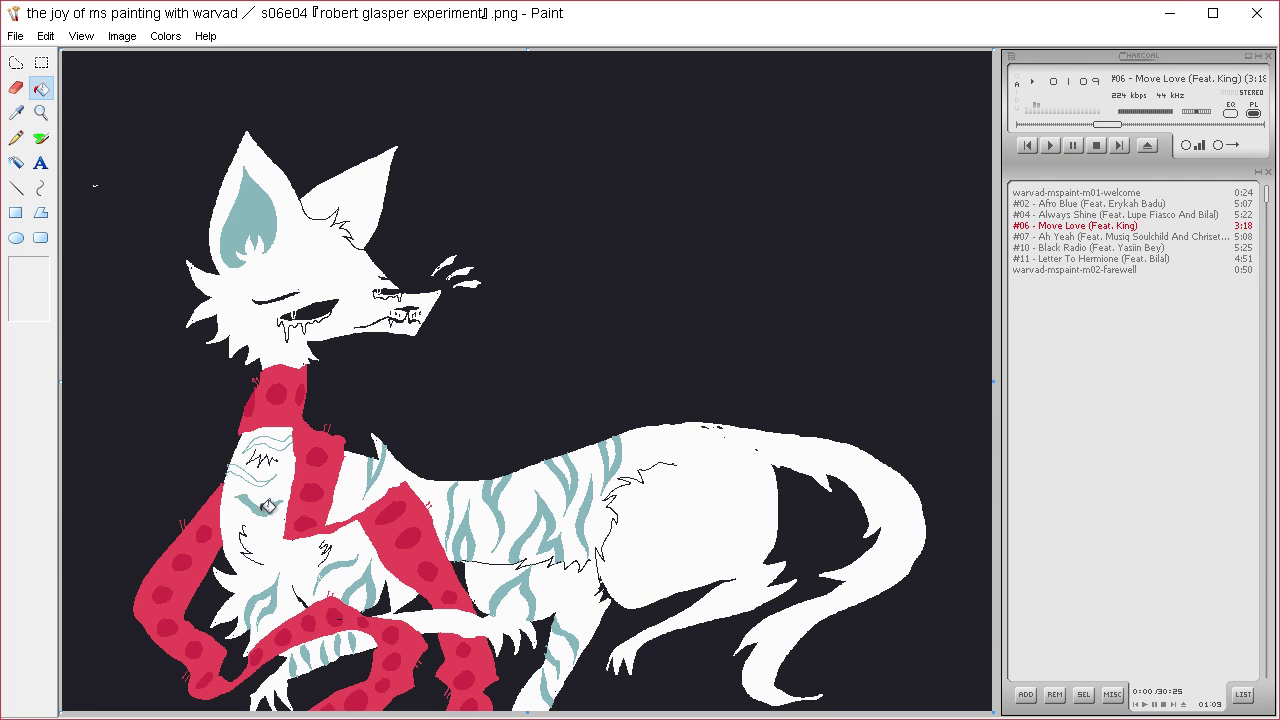
pyautogui.click(256, 472)
pyautogui.click(282, 443)
# - Outline a looped marking on the upper leg below the belly and a tall forked stripe on the thigh, and fill both teal
pyautogui.click(20, 138)
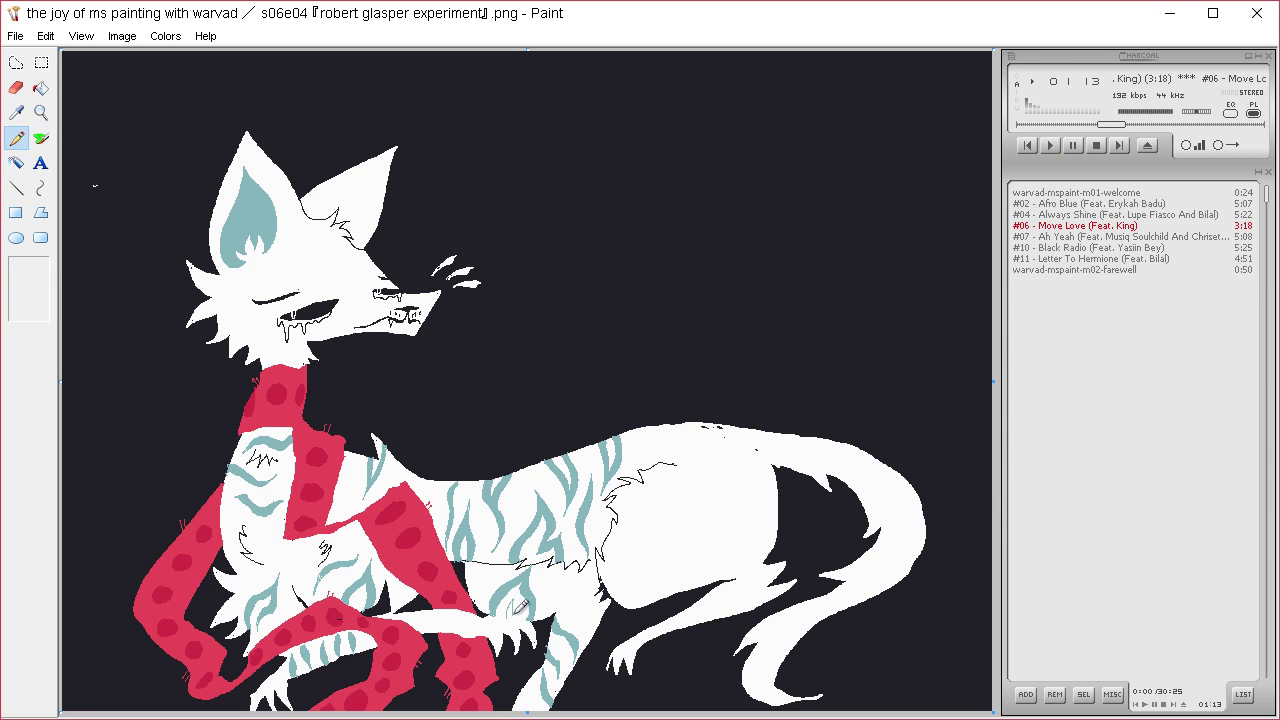
pyautogui.moveTo(570, 572)
pyautogui.mouseDown()
pyautogui.moveTo(584, 630)
pyautogui.moveTo(596, 596)
pyautogui.moveTo(569, 570)
pyautogui.moveTo(583, 613)
pyautogui.moveTo(578, 572)
pyautogui.mouseUp()
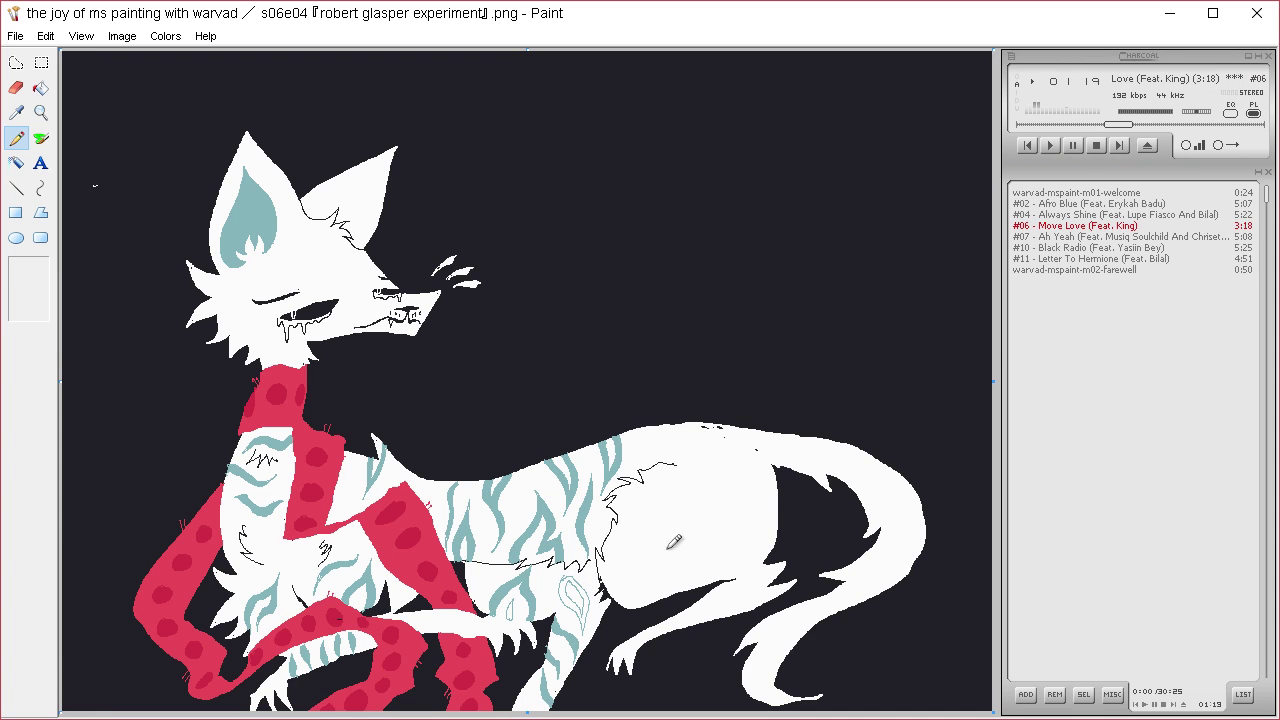
pyautogui.moveTo(653, 598)
pyautogui.mouseDown()
pyautogui.moveTo(653, 523)
pyautogui.moveTo(684, 476)
pyautogui.moveTo(681, 591)
pyautogui.mouseUp()
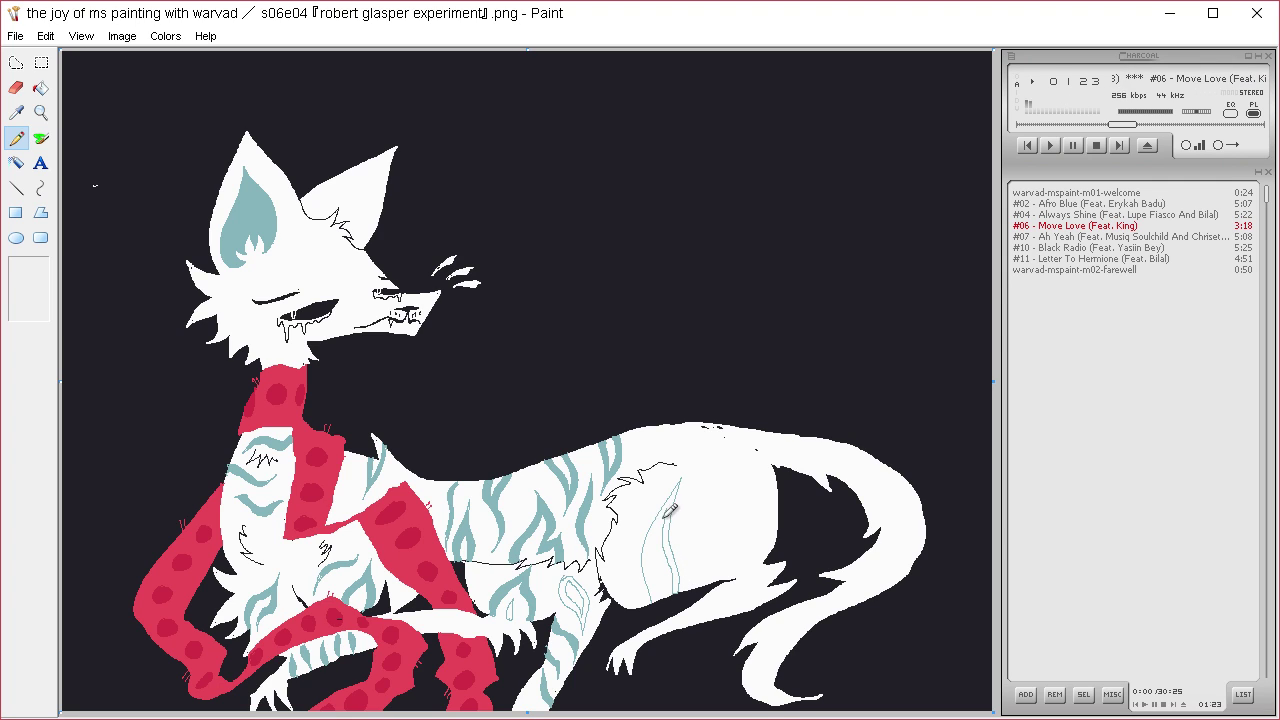
pyautogui.moveTo(668, 504); pyautogui.dragTo(665, 593)
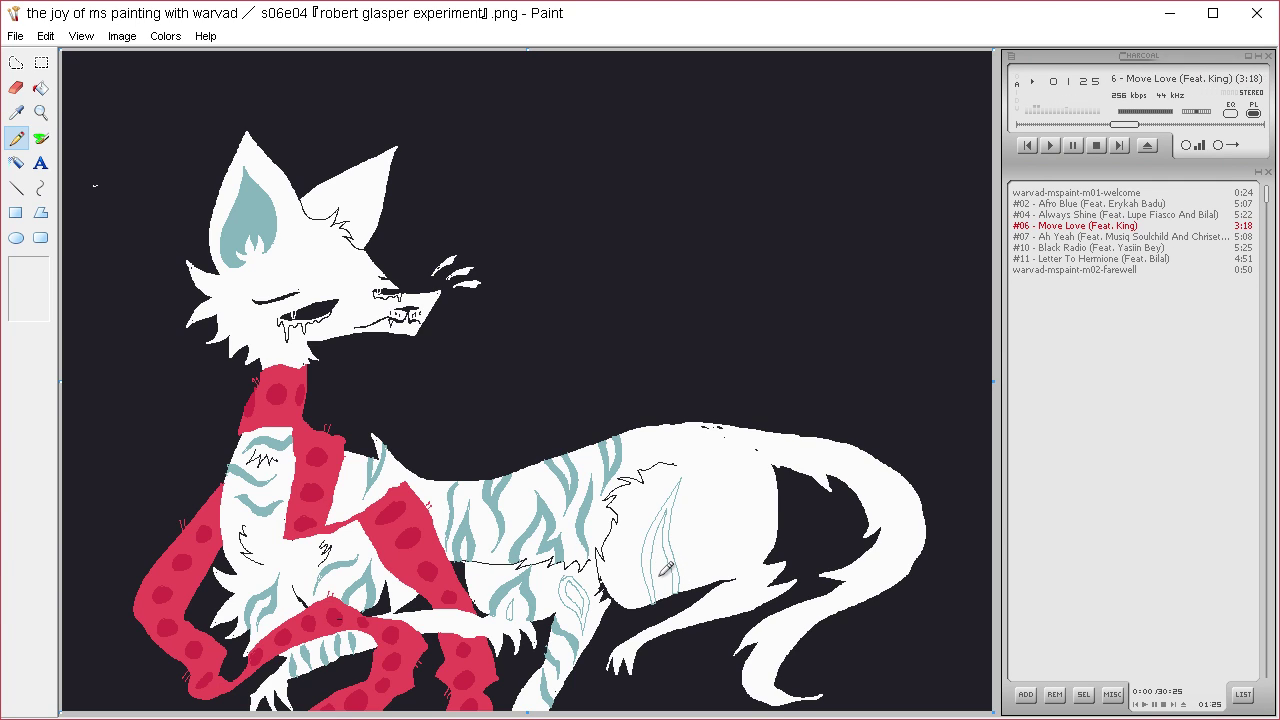
pyautogui.click(40, 90)
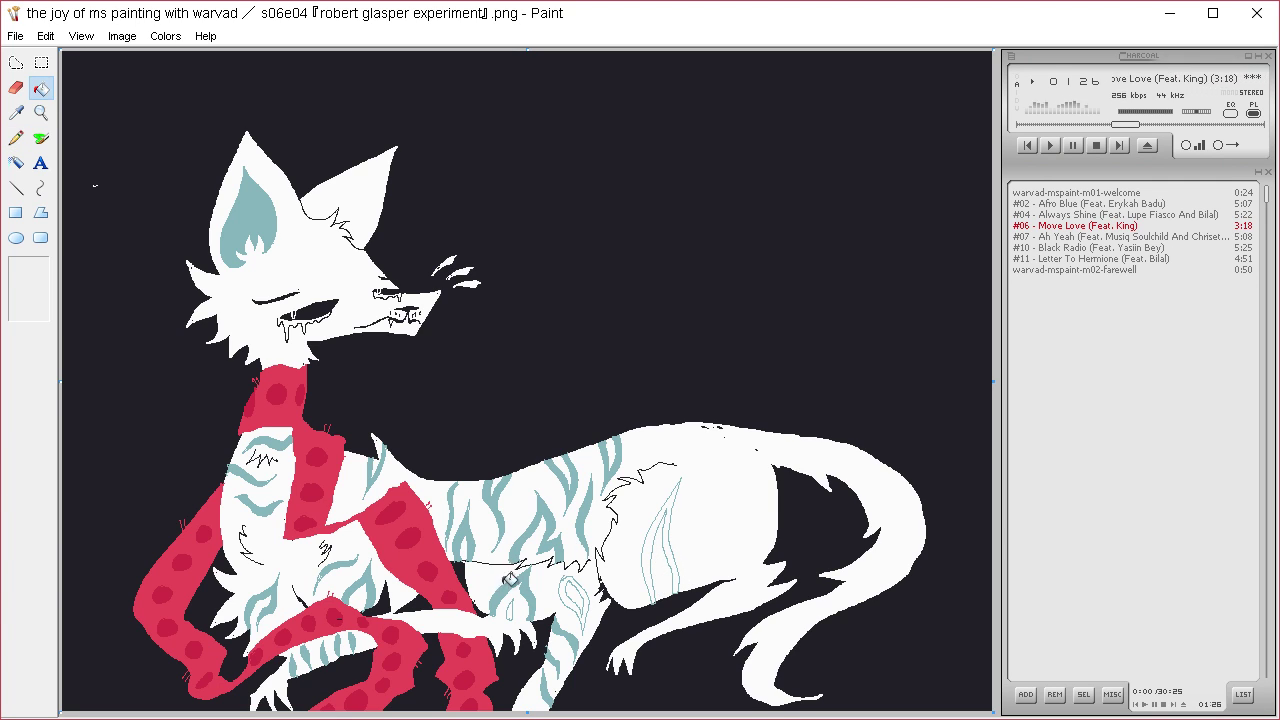
pyautogui.click(574, 594)
pyautogui.click(658, 552)
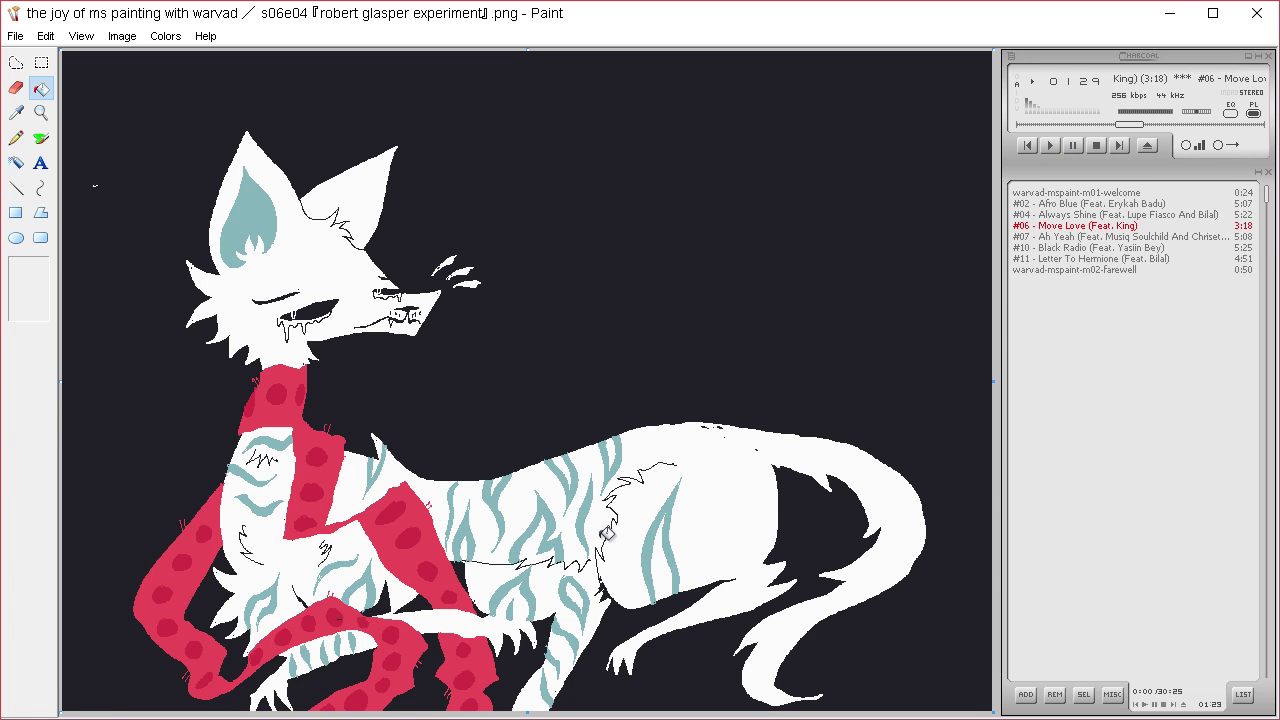
pyautogui.click(16, 138)
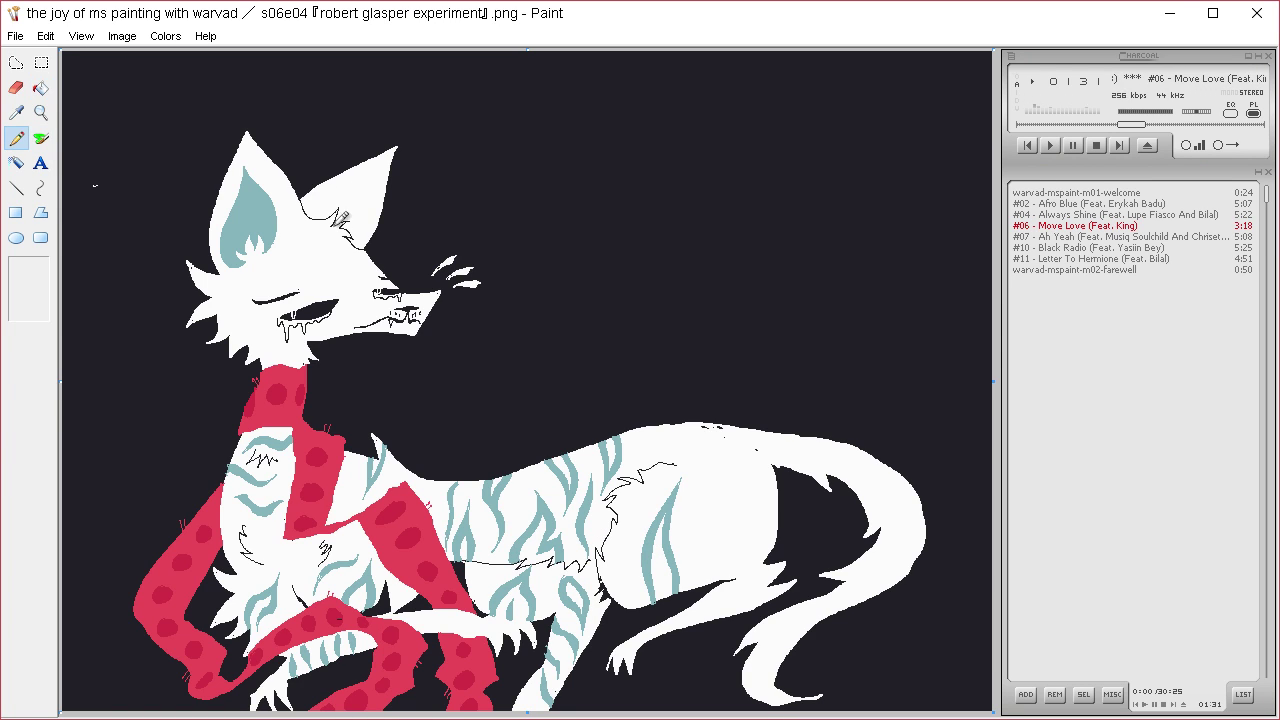
pyautogui.moveTo(374, 254)
pyautogui.mouseDown()
pyautogui.moveTo(294, 277)
pyautogui.moveTo(326, 260)
pyautogui.mouseUp()
pyautogui.hotkey('ctrl', 'z')
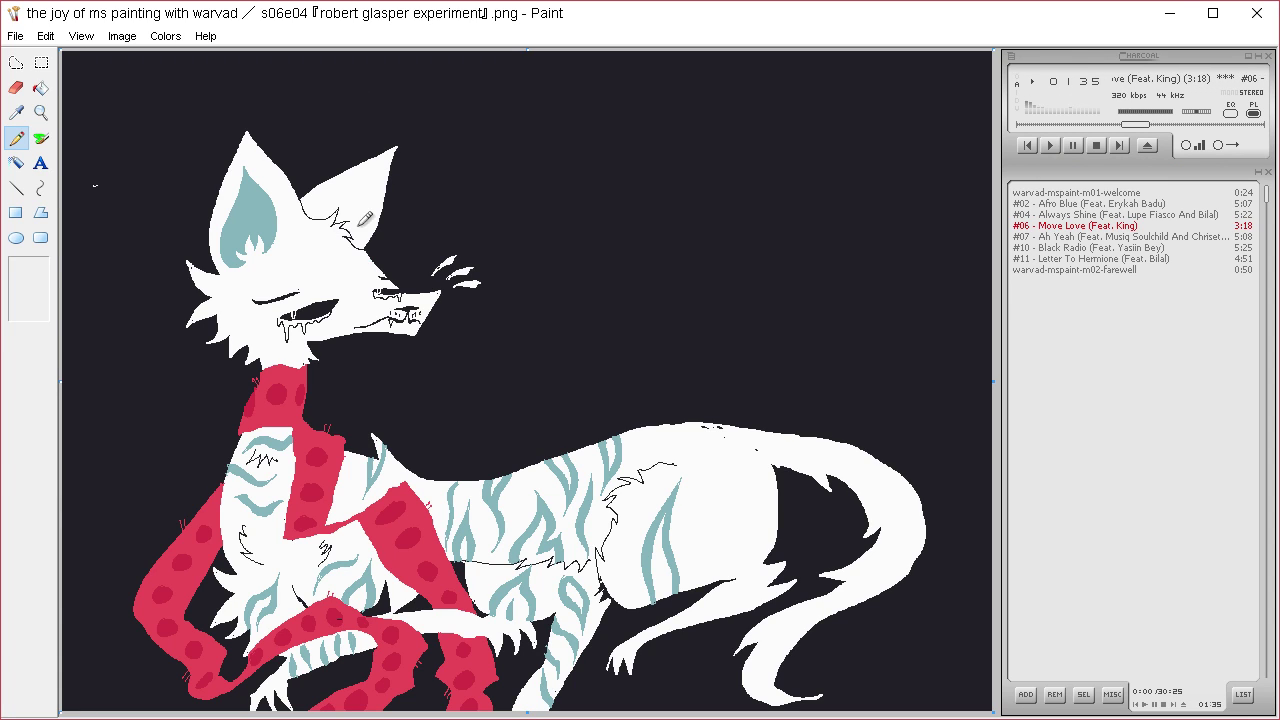
# - Outline thin teal stripes on the cheek fur, forehead and both ears with the Pencil
pyautogui.moveTo(255, 345)
pyautogui.mouseDown()
pyautogui.moveTo(256, 276)
pyautogui.moveTo(237, 334)
pyautogui.moveTo(250, 295)
pyautogui.moveTo(247, 331)
pyautogui.mouseUp()
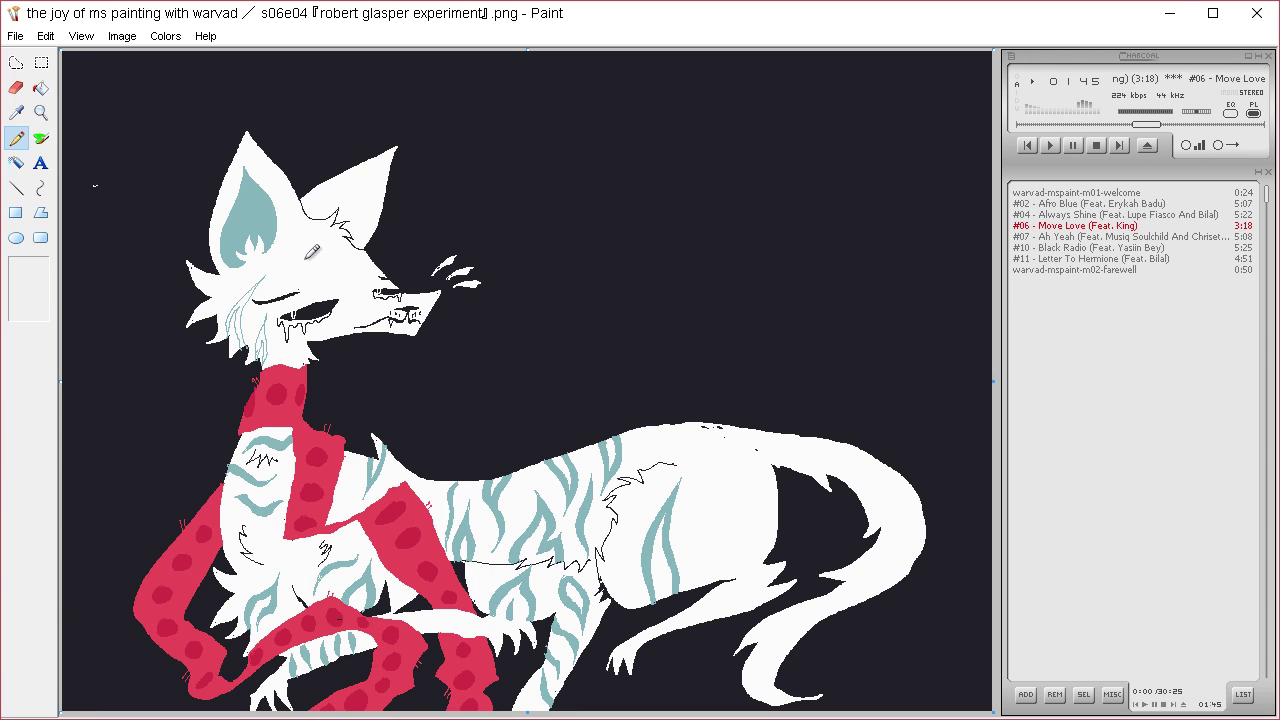
pyautogui.moveTo(346, 268); pyautogui.dragTo(298, 215)
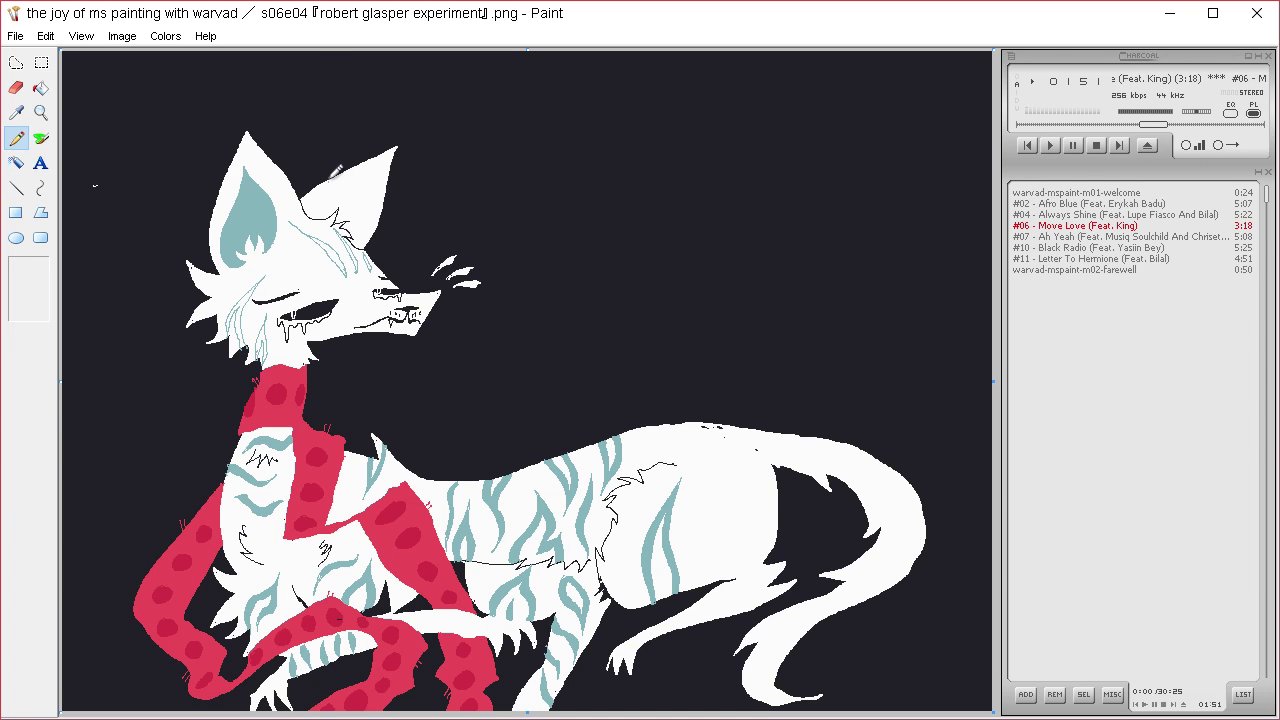
pyautogui.moveTo(368, 228)
pyautogui.mouseDown()
pyautogui.moveTo(353, 162)
pyautogui.moveTo(344, 173)
pyautogui.moveTo(362, 200)
pyautogui.moveTo(337, 174)
pyautogui.moveTo(359, 155)
pyautogui.moveTo(381, 168)
pyautogui.moveTo(369, 160)
pyautogui.moveTo(380, 206)
pyautogui.mouseUp()
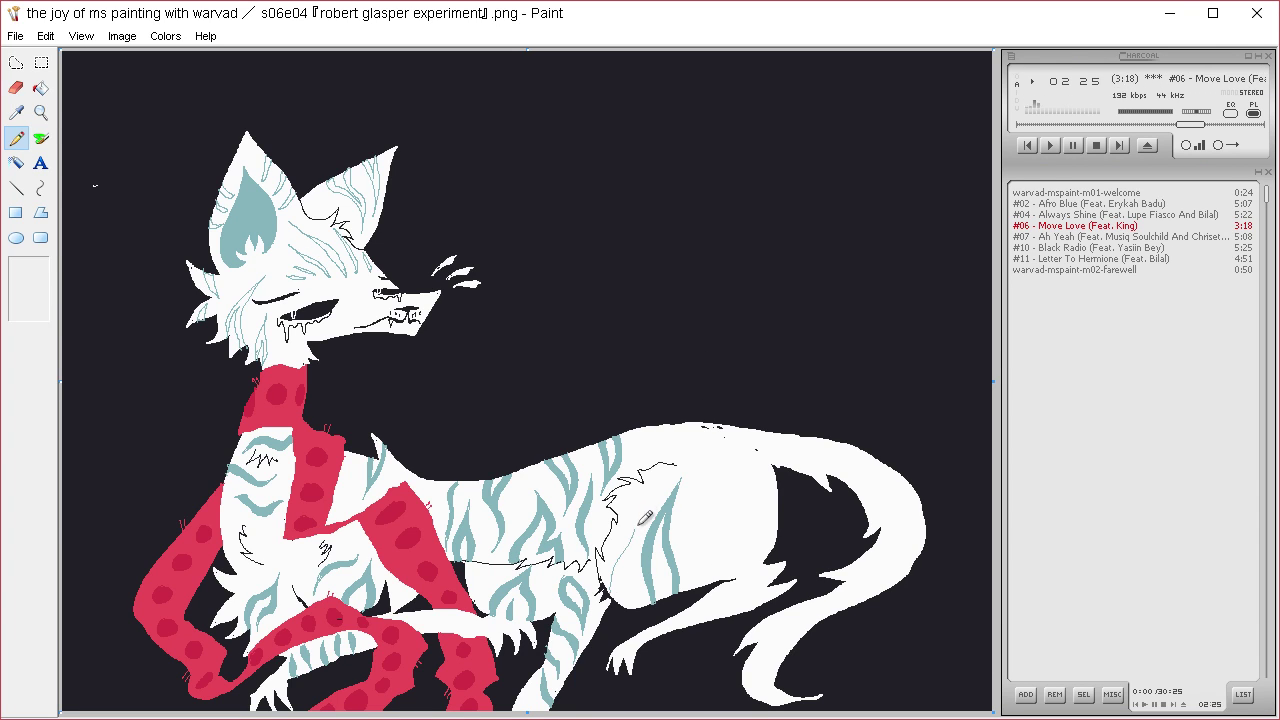
# - Outline teal stripes on the front of the thigh, the crossed foreleg, the upper leg beside the scarf and the outstretched hind leg
pyautogui.moveTo(631, 578)
pyautogui.mouseDown()
pyautogui.moveTo(630, 604)
pyautogui.moveTo(626, 552)
pyautogui.moveTo(614, 592)
pyautogui.moveTo(618, 560)
pyautogui.mouseUp()
pyautogui.moveTo(478, 578)
pyautogui.mouseDown()
pyautogui.moveTo(490, 566)
pyautogui.moveTo(482, 596)
pyautogui.moveTo(498, 562)
pyautogui.moveTo(493, 590)
pyautogui.mouseUp()
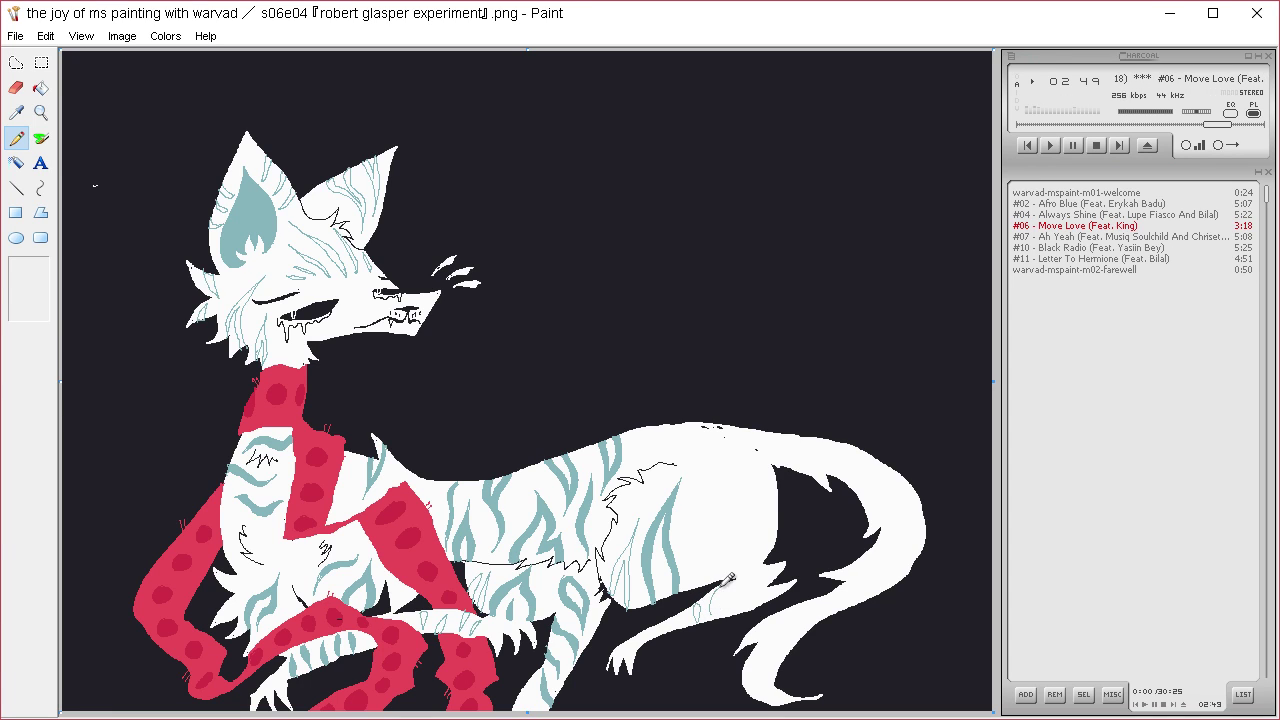
pyautogui.moveTo(733, 600); pyautogui.dragTo(760, 590)
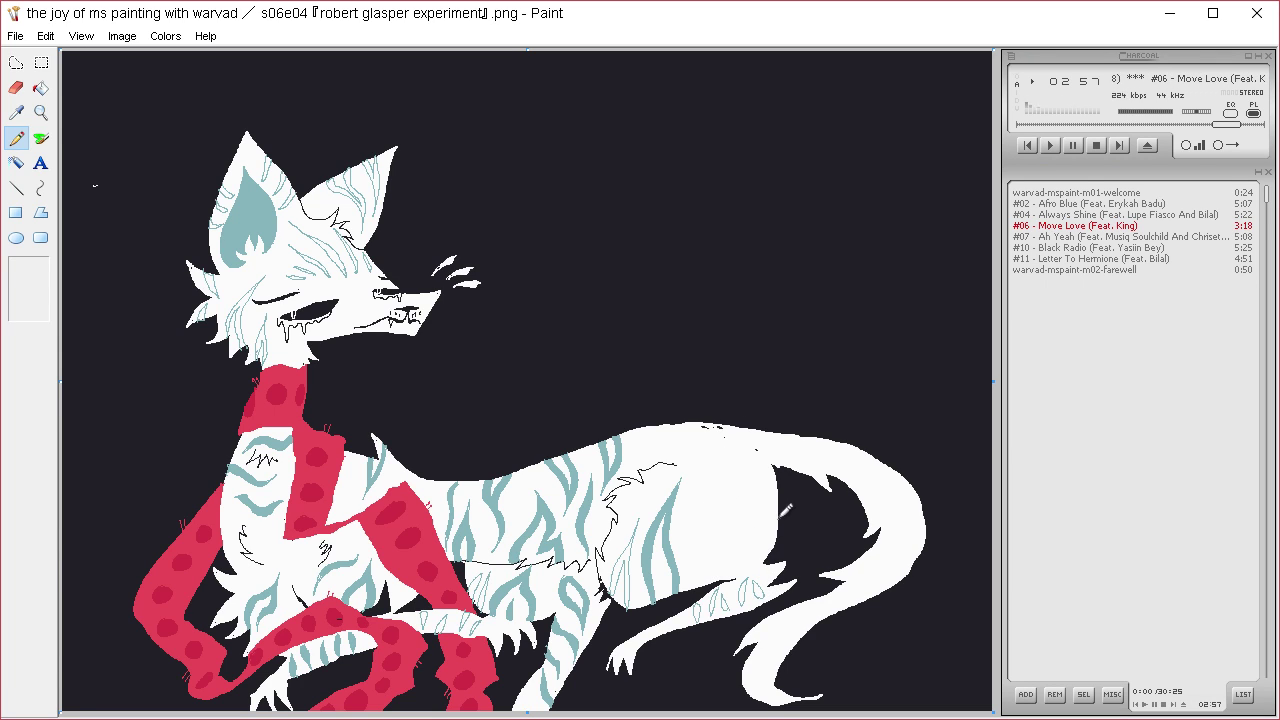
# - Outline long wavy and forked teal stripes across the haunch and rump and along the curled tail
pyautogui.moveTo(783, 516)
pyautogui.mouseDown()
pyautogui.moveTo(724, 460)
pyautogui.moveTo(710, 514)
pyautogui.moveTo(732, 534)
pyautogui.moveTo(702, 548)
pyautogui.moveTo(760, 532)
pyautogui.moveTo(719, 546)
pyautogui.moveTo(744, 533)
pyautogui.moveTo(723, 518)
pyautogui.moveTo(725, 487)
pyautogui.moveTo(768, 510)
pyautogui.mouseUp()
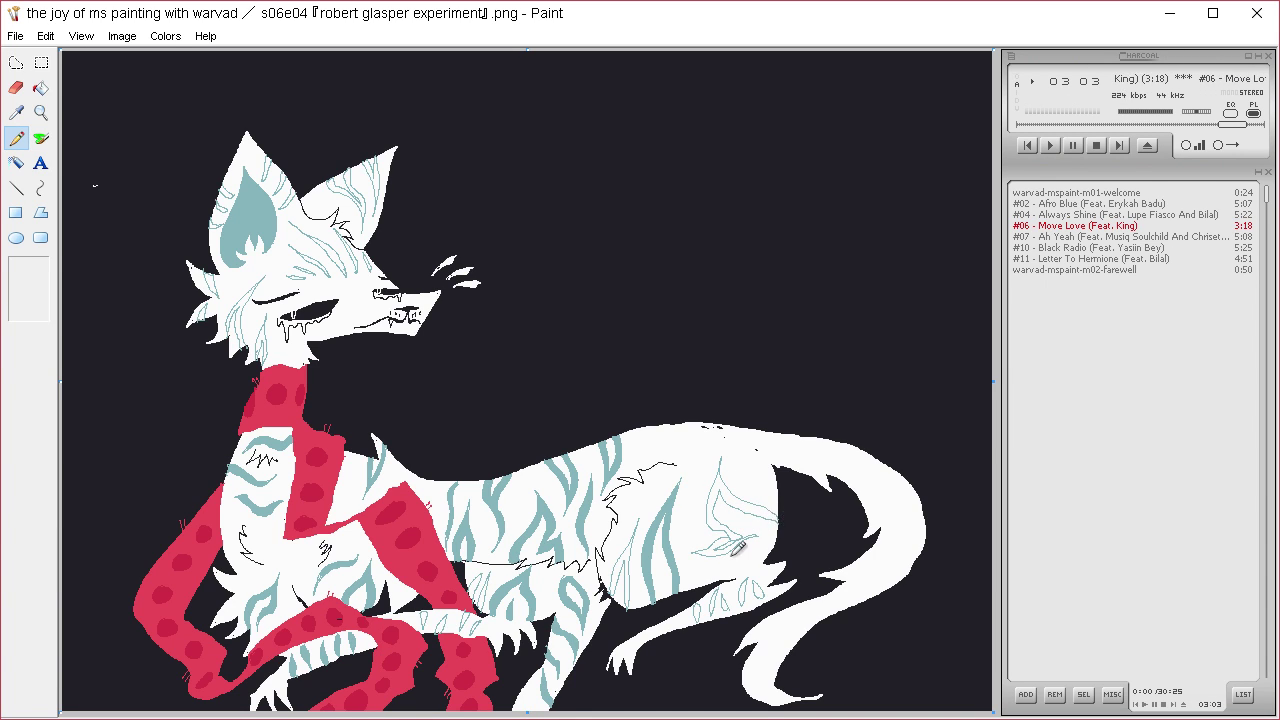
pyautogui.moveTo(732, 552)
pyautogui.mouseDown()
pyautogui.moveTo(761, 541)
pyautogui.moveTo(748, 572)
pyautogui.moveTo(747, 558)
pyautogui.moveTo(729, 573)
pyautogui.moveTo(732, 553)
pyautogui.moveTo(702, 568)
pyautogui.moveTo(702, 583)
pyautogui.moveTo(687, 544)
pyautogui.moveTo(712, 572)
pyautogui.mouseUp()
pyautogui.moveTo(703, 528)
pyautogui.mouseDown()
pyautogui.moveTo(708, 462)
pyautogui.moveTo(703, 510)
pyautogui.mouseUp()
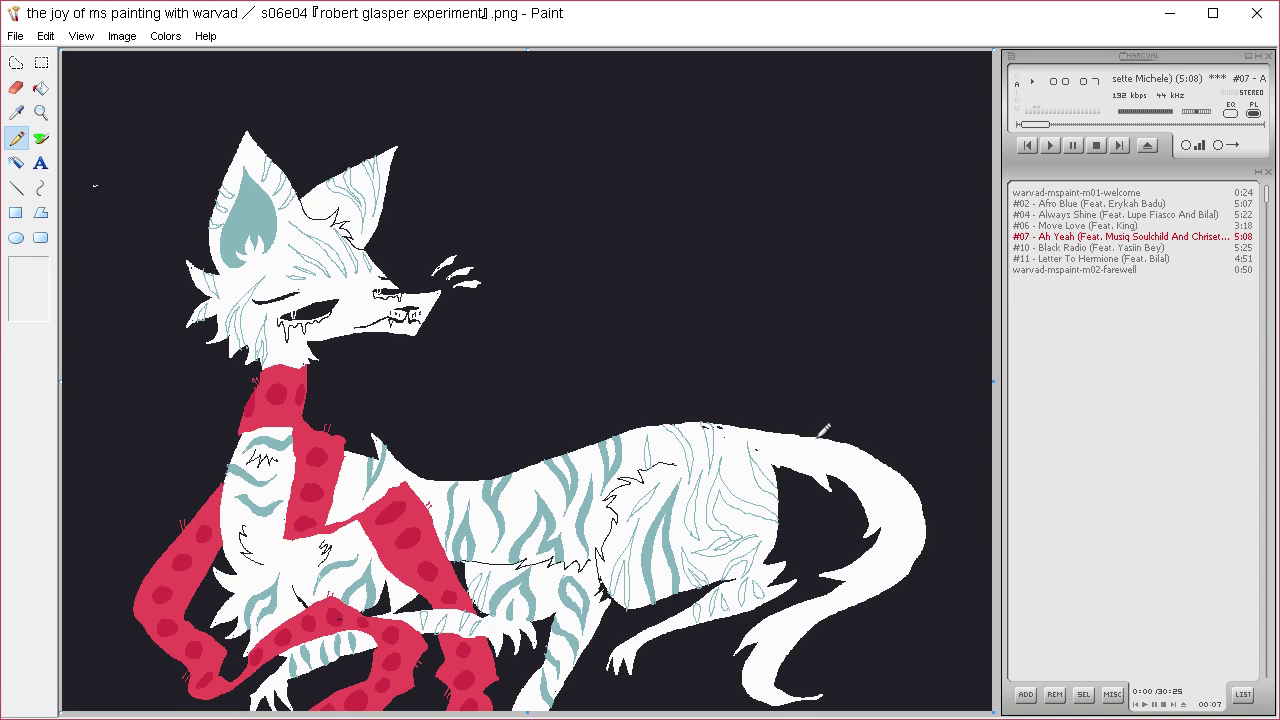
pyautogui.moveTo(818, 437)
pyautogui.mouseDown()
pyautogui.moveTo(821, 476)
pyautogui.moveTo(830, 433)
pyautogui.moveTo(850, 443)
pyautogui.moveTo(850, 475)
pyautogui.moveTo(860, 444)
pyautogui.moveTo(876, 452)
pyautogui.moveTo(869, 488)
pyautogui.moveTo(886, 459)
pyautogui.moveTo(913, 472)
pyautogui.moveTo(886, 509)
pyautogui.moveTo(919, 472)
pyautogui.mouseUp()
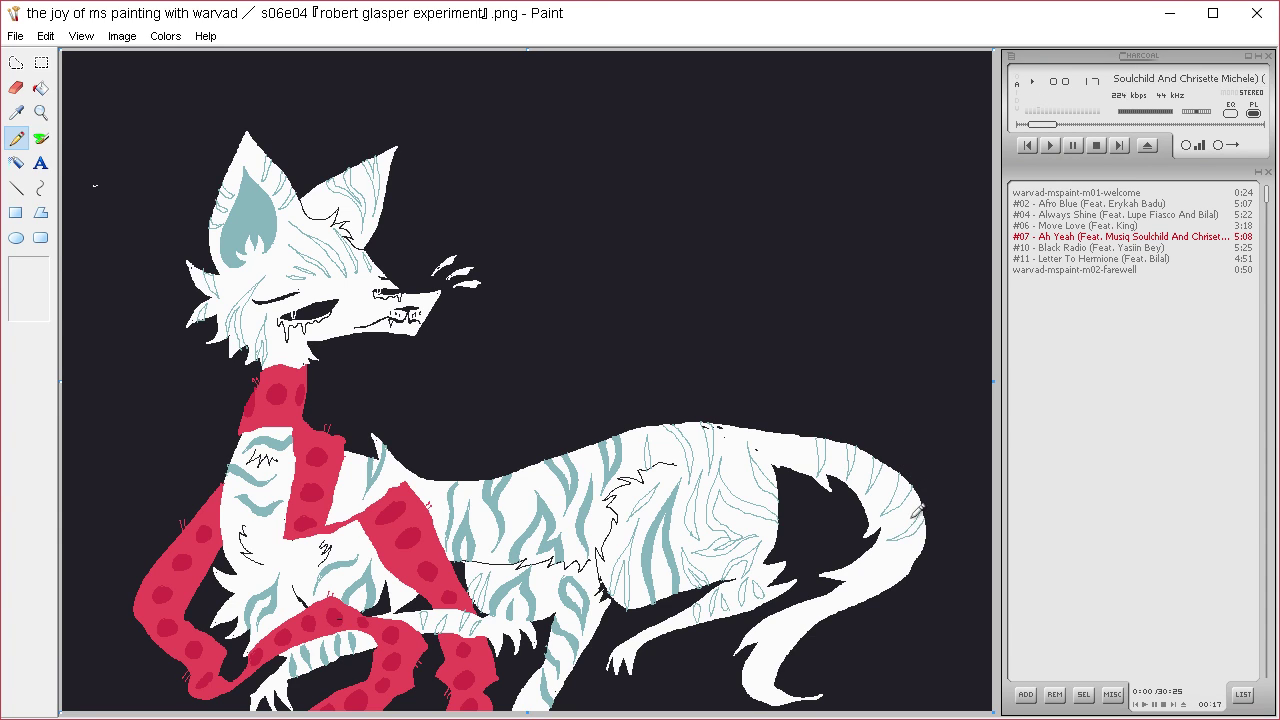
pyautogui.moveTo(860, 570); pyautogui.dragTo(900, 580)
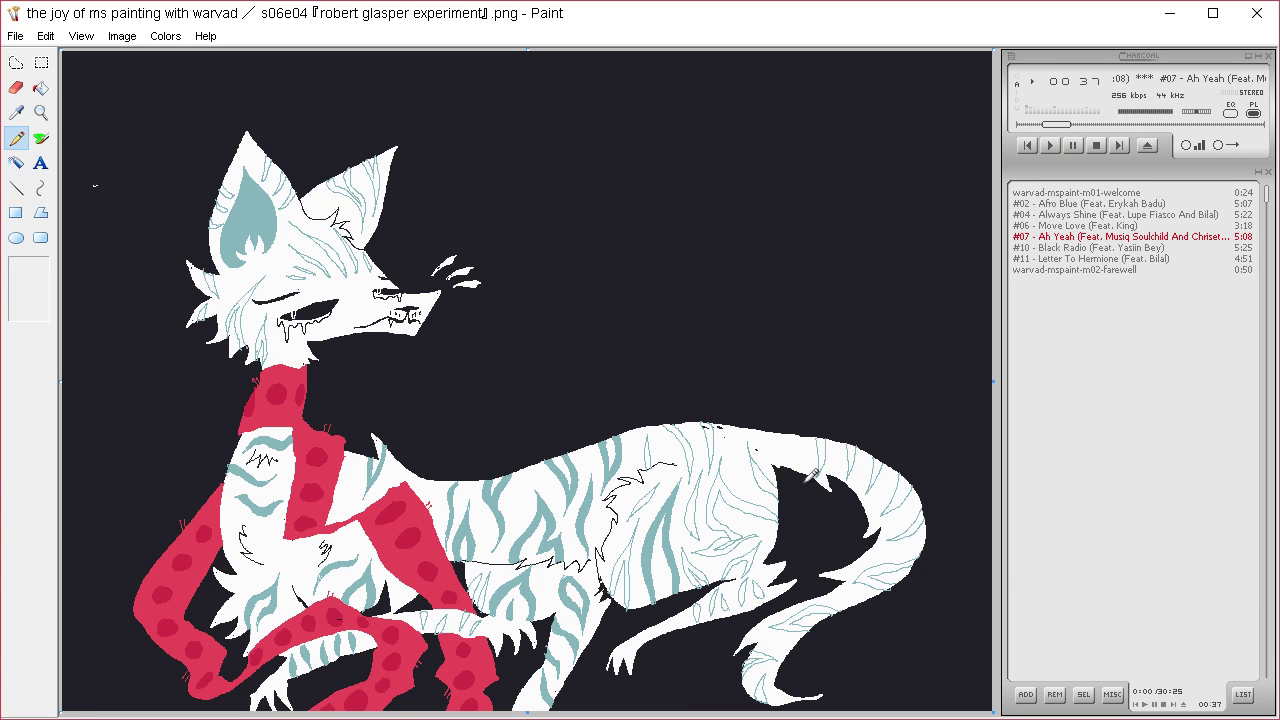
# - Fill the outlined stripes on the cheek, forehead, ears and hind leg with teal, undoing stray fills
pyautogui.click(40, 88)
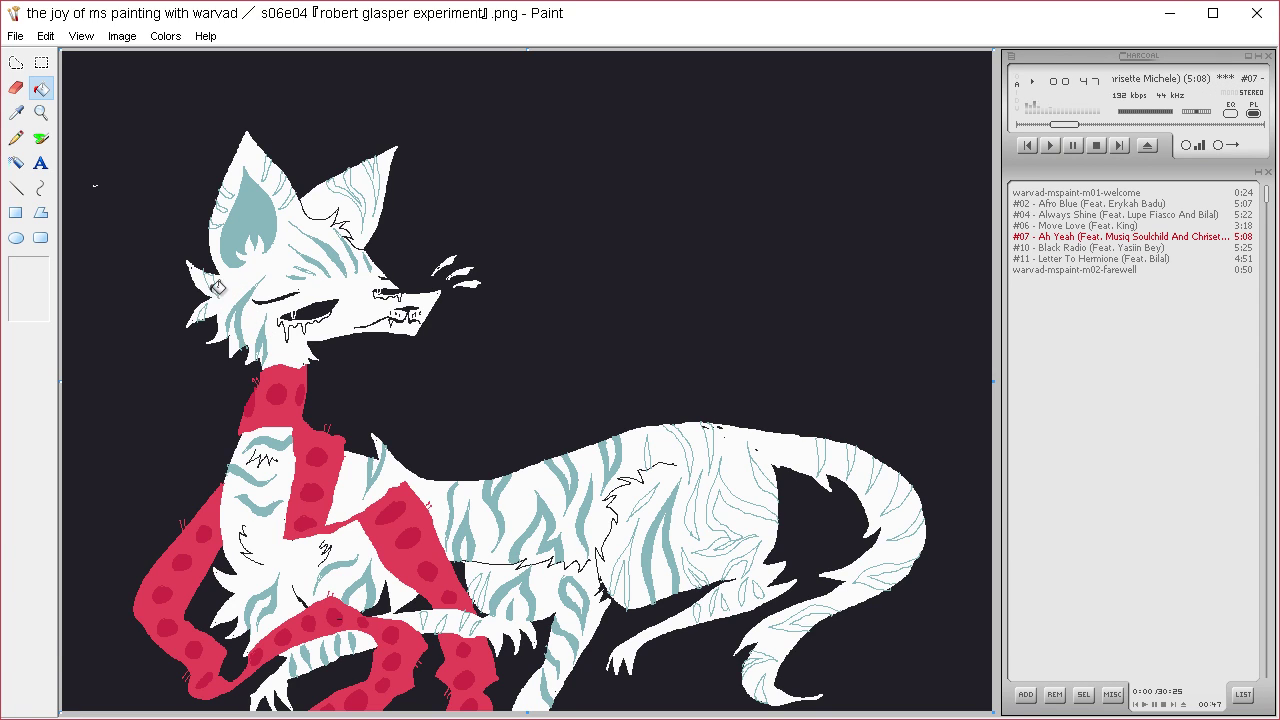
pyautogui.rightClick(231, 202)
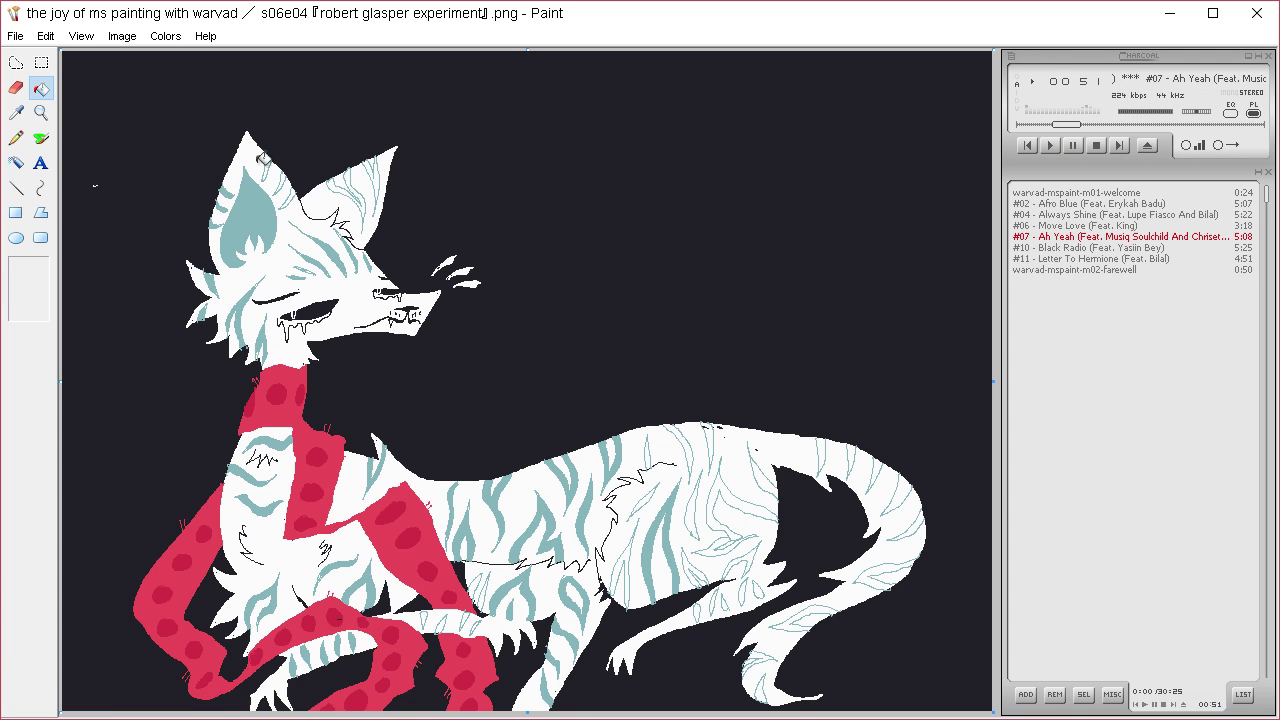
pyautogui.click(272, 152)
pyautogui.hotkey('ctrl', 'z')
pyautogui.hotkey('ctrl', 'z')
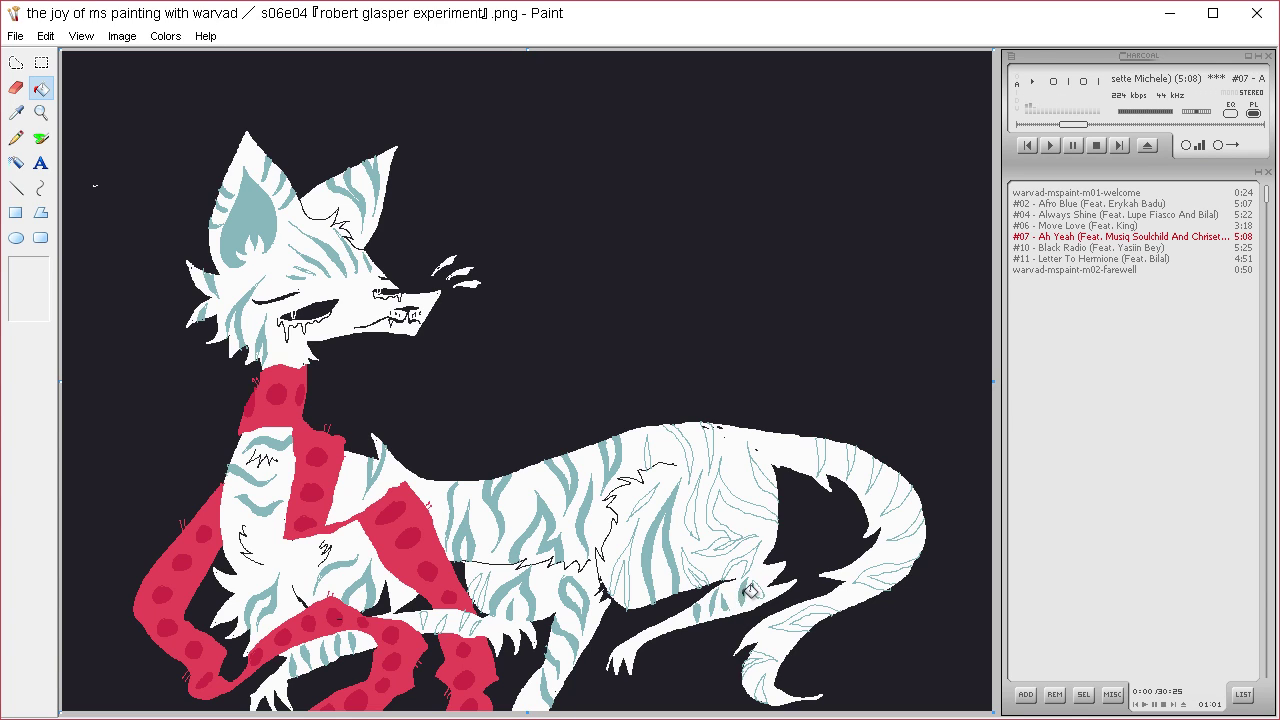
# - Fill the outlined stripes on the thigh, haunch and rump with teal, undoing the fill that spills over the body
pyautogui.click(633, 549)
pyautogui.click(654, 490)
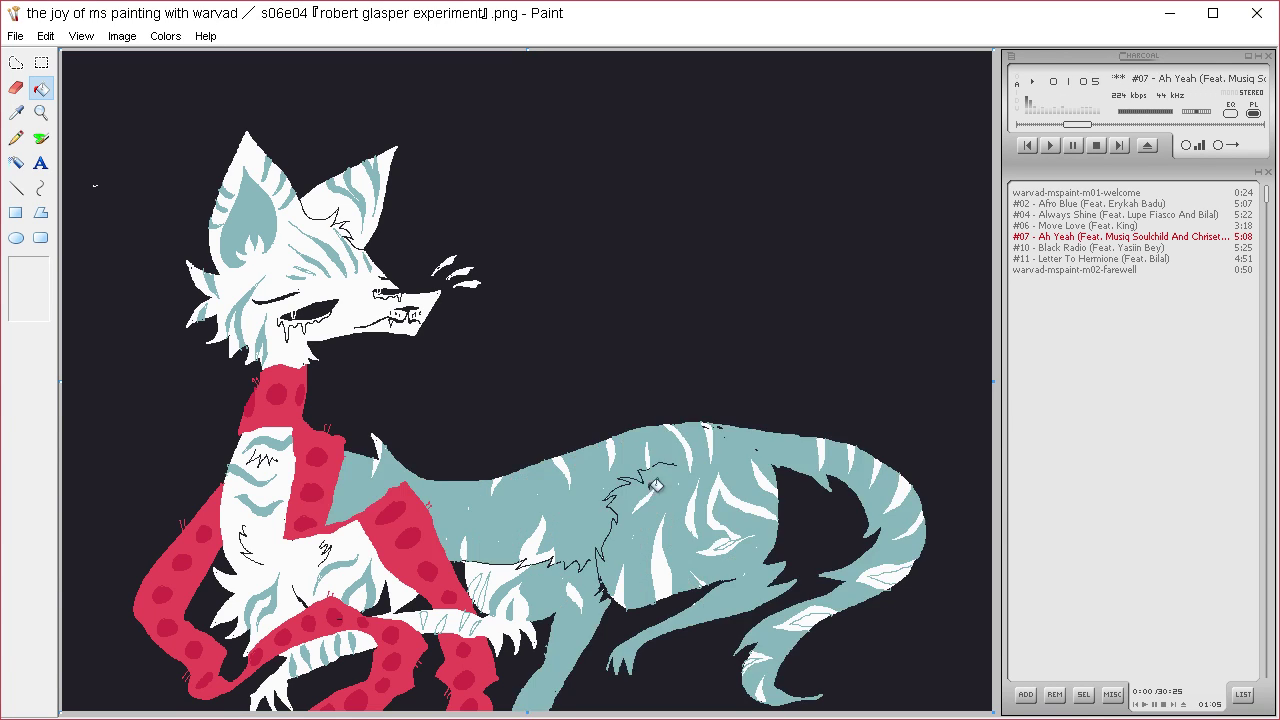
pyautogui.hotkey('ctrl', 'z')
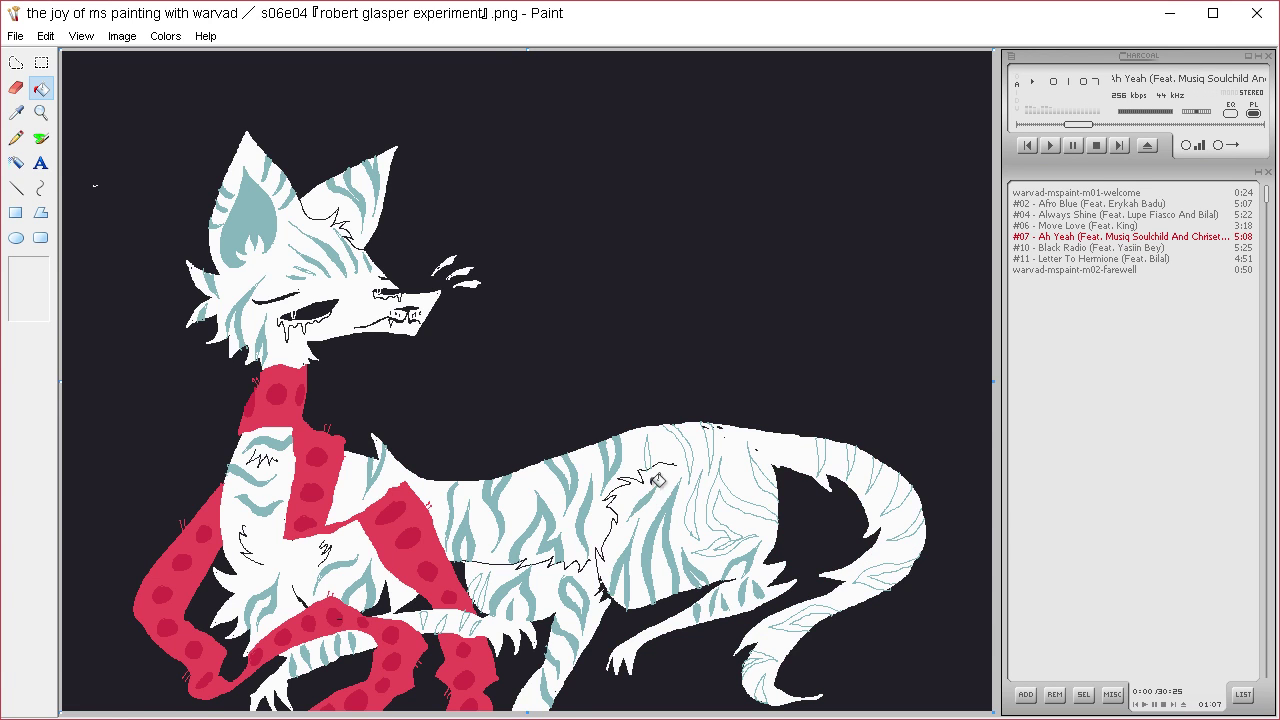
pyautogui.click(696, 502)
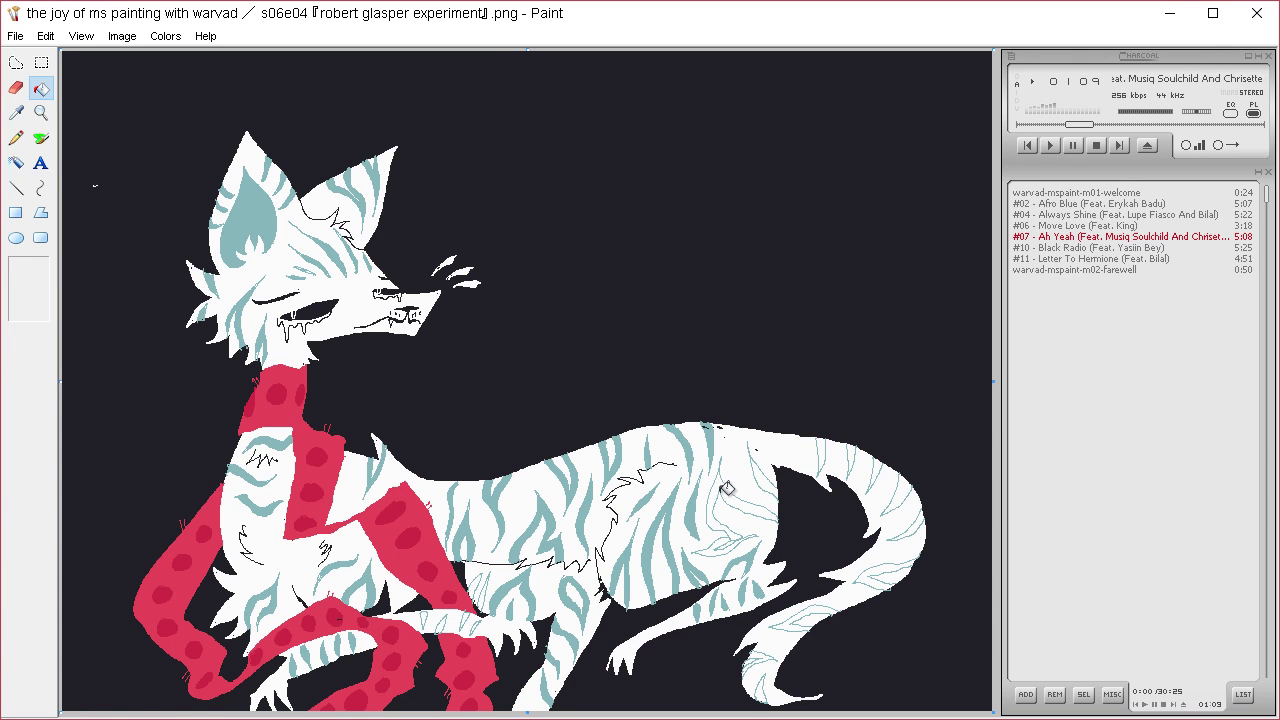
pyautogui.click(724, 484)
pyautogui.click(718, 545)
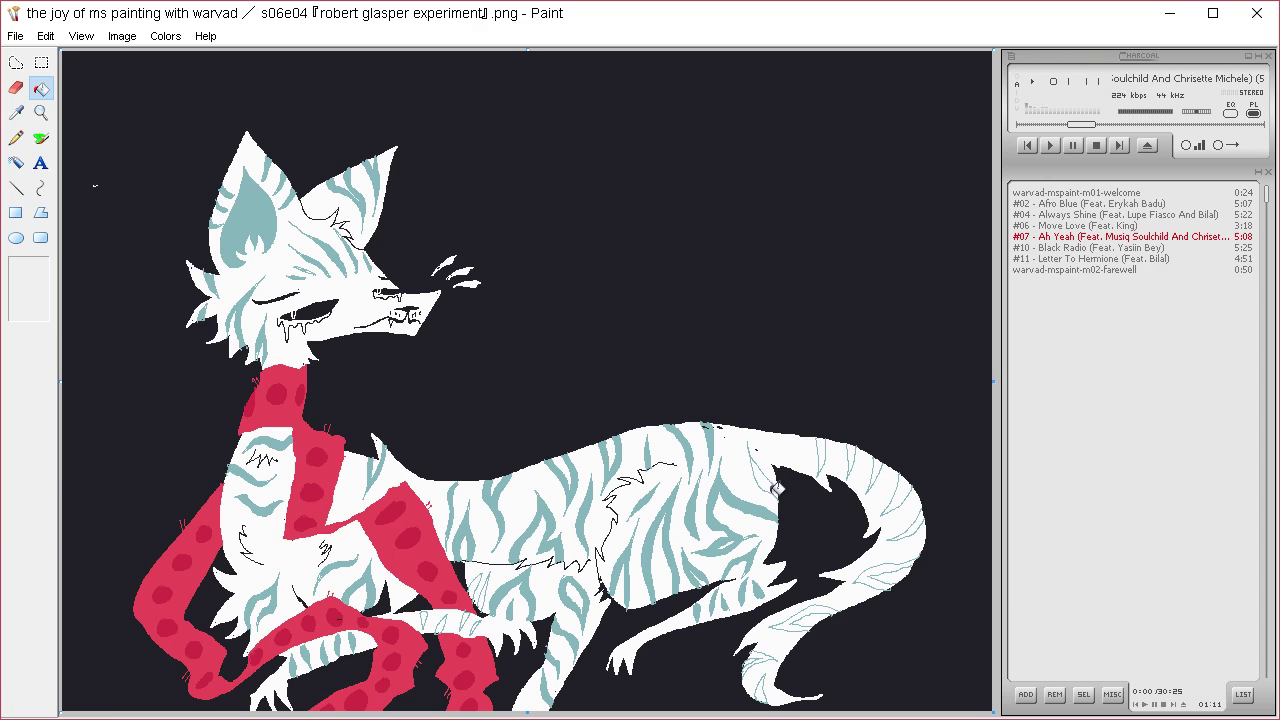
pyautogui.click(771, 486)
# - Fill the outlined stripes along the tail with teal, from its base to the tip
pyautogui.click(824, 446)
pyautogui.click(868, 462)
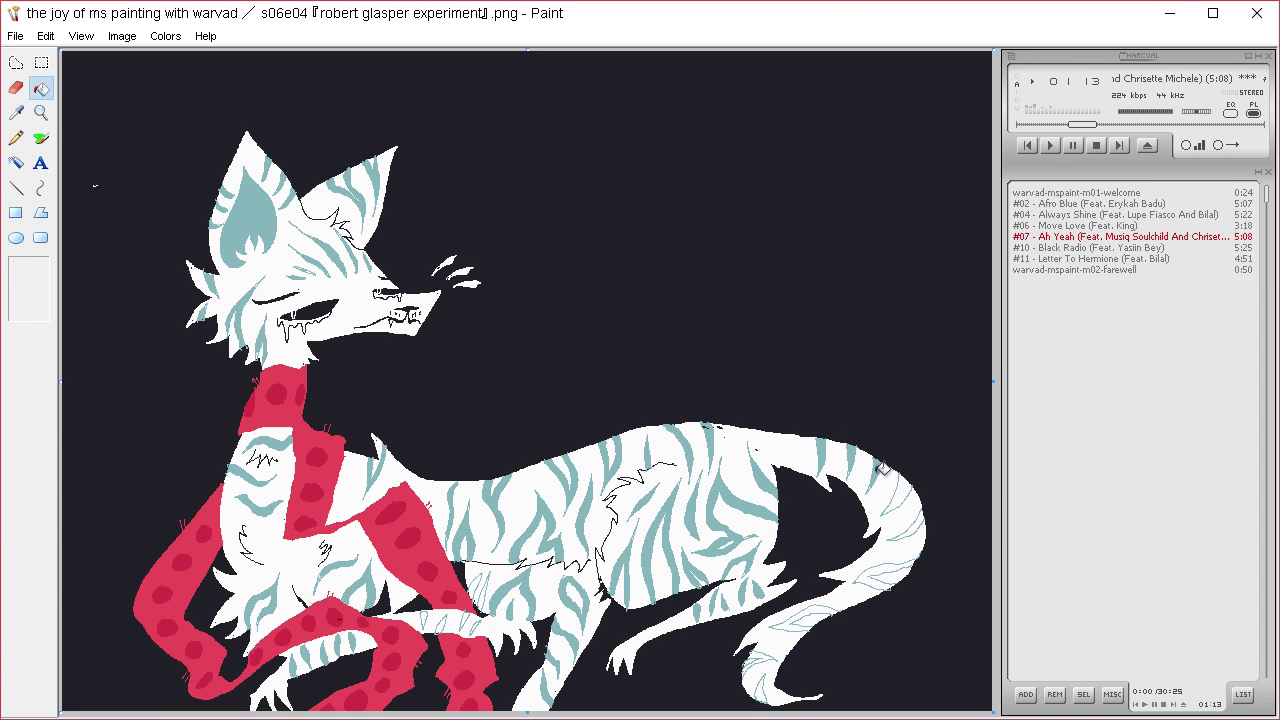
pyautogui.click(910, 462)
pyautogui.click(896, 492)
pyautogui.click(914, 508)
pyautogui.click(924, 520)
pyautogui.click(898, 542)
pyautogui.click(884, 567)
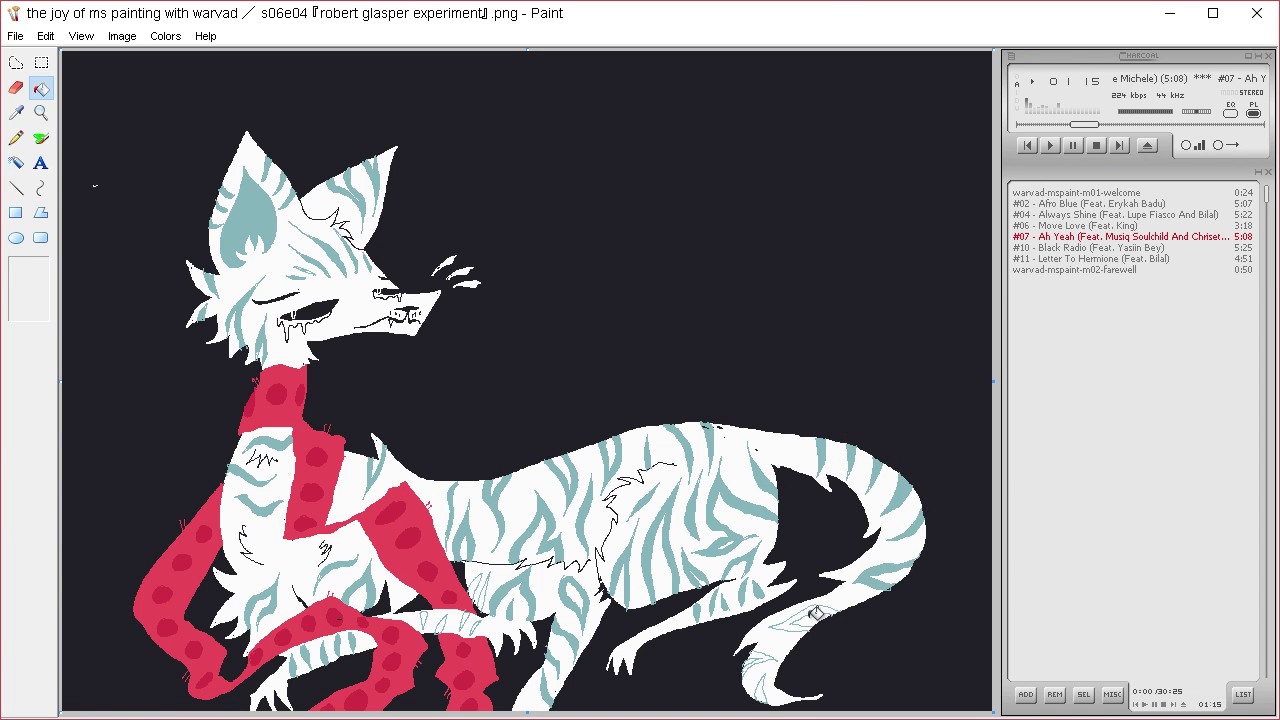
pyautogui.click(817, 613)
pyautogui.click(771, 654)
pyautogui.click(765, 690)
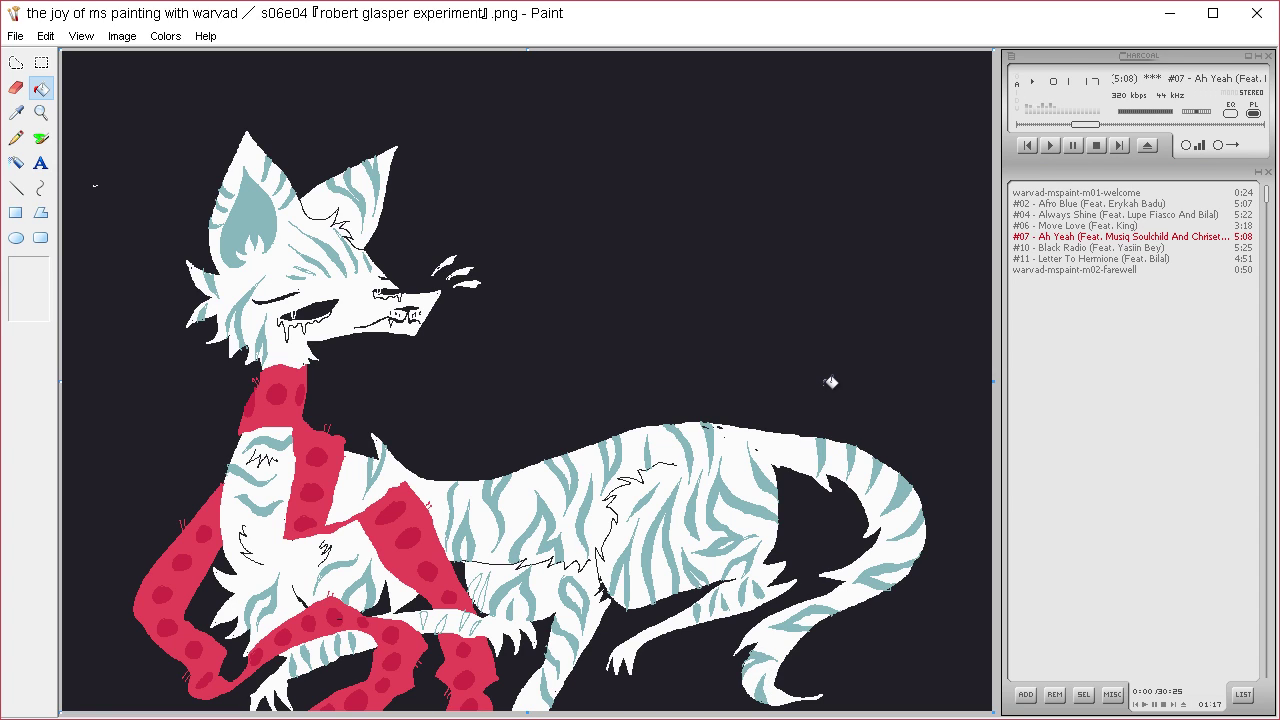
# - Draw a dark contour along the upper edge of the resting forepaw to separate it from the leg behind
pyautogui.click(40, 138)
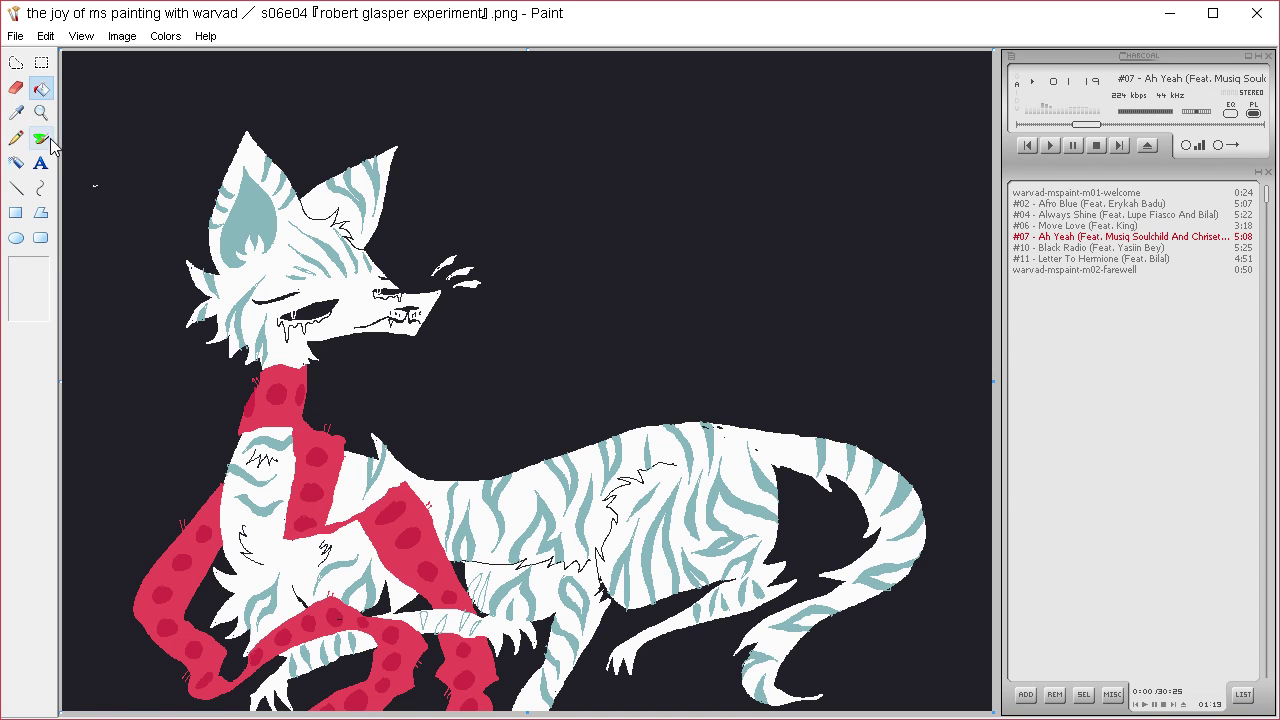
pyautogui.click(16, 138)
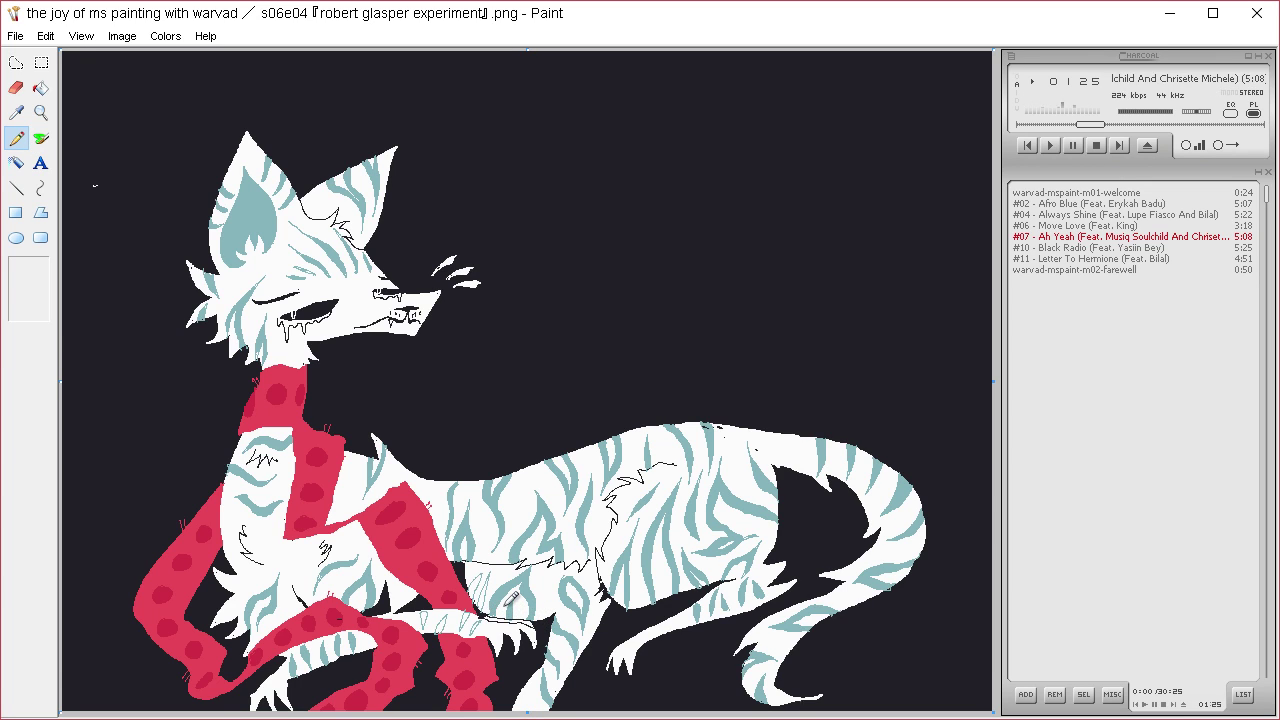
pyautogui.click(40, 88)
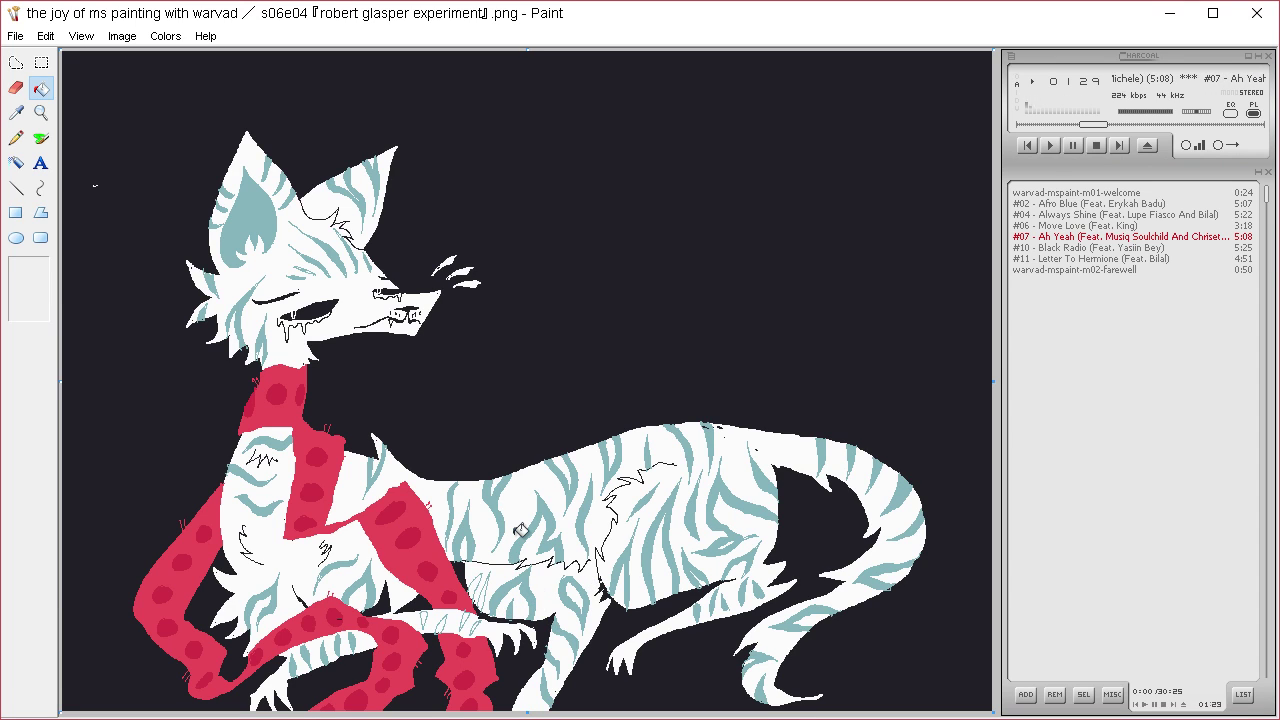
# - Outline shadow shapes around both eyes and fill them and the drips below the near eye with teal
pyautogui.click(16, 112)
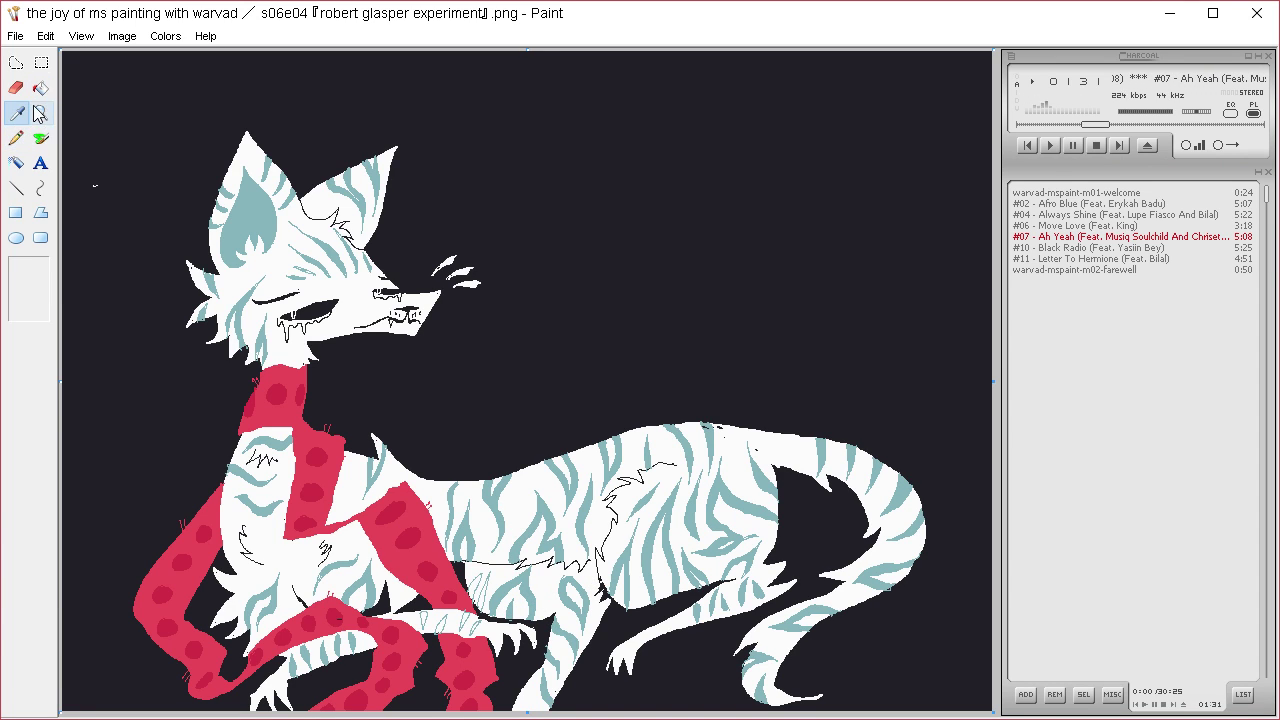
pyautogui.click(278, 336)
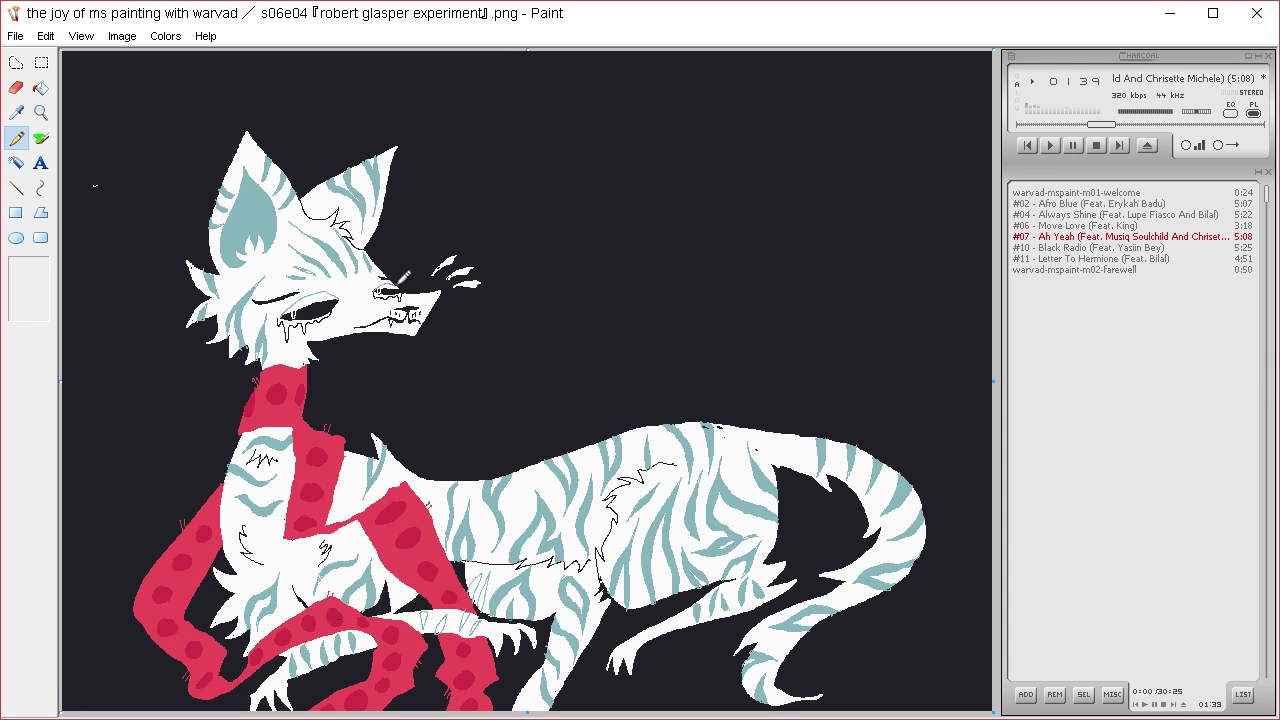
pyautogui.click(42, 88)
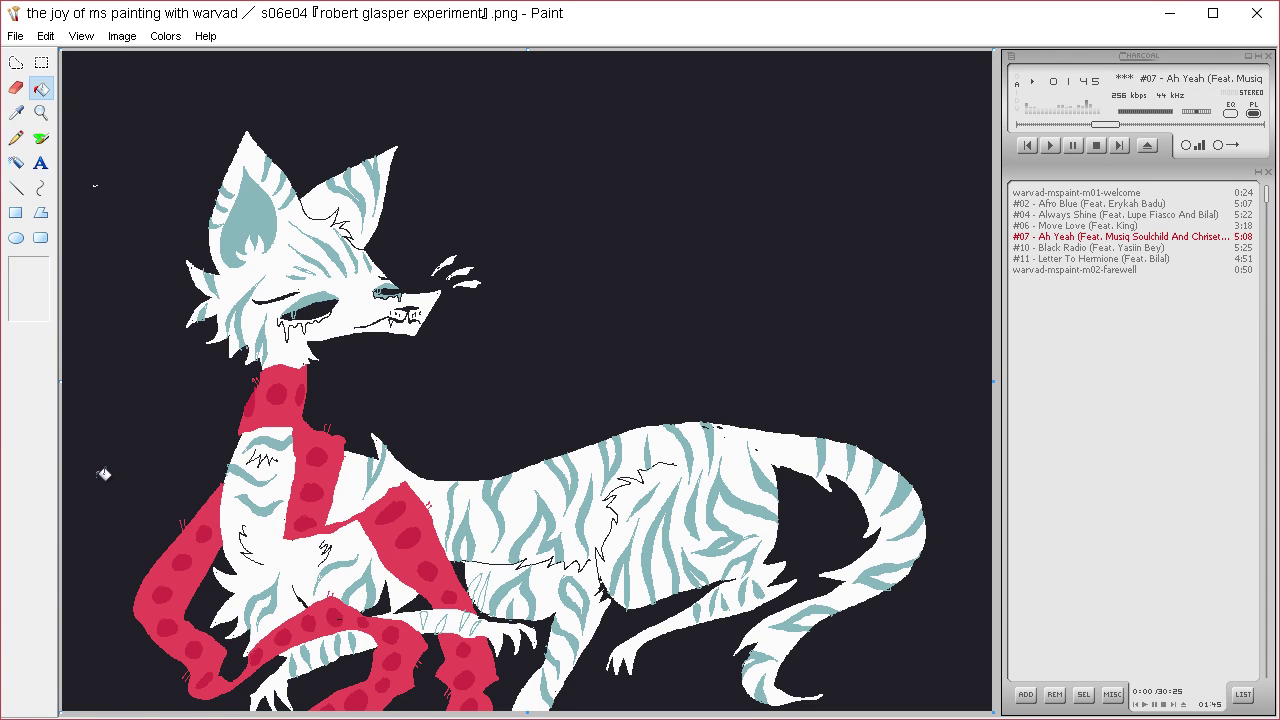
pyautogui.click(16, 138)
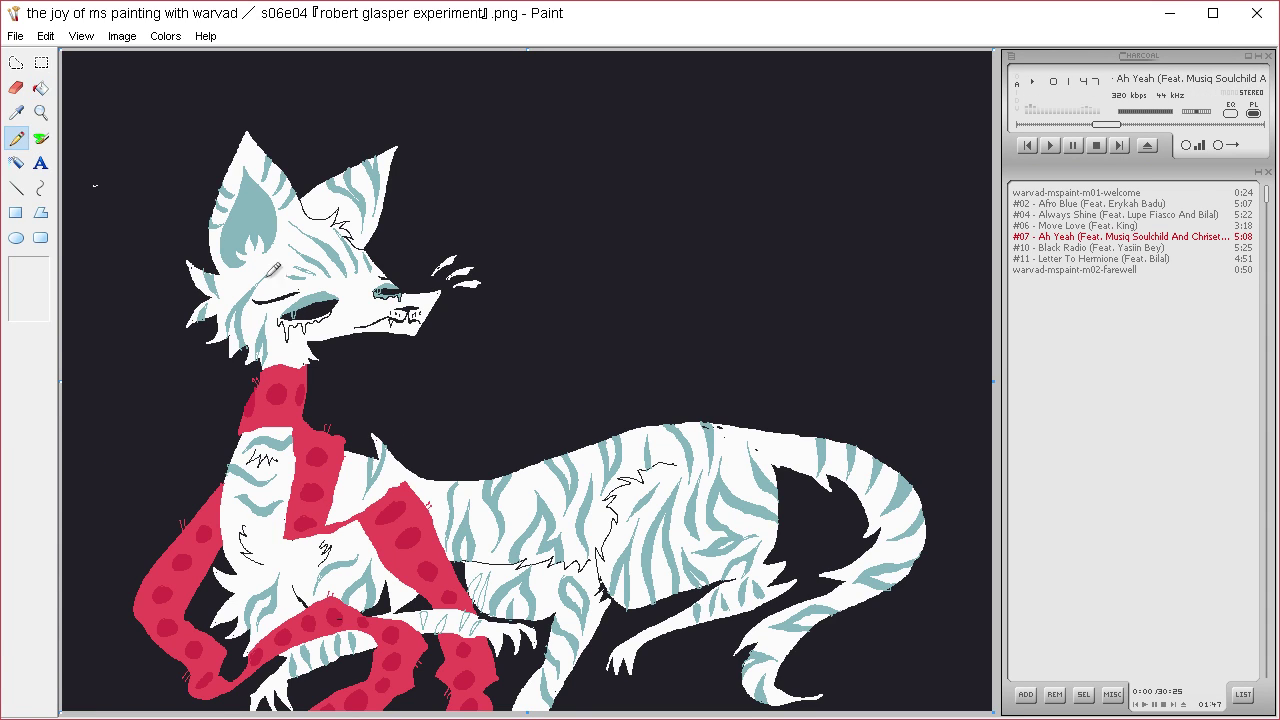
pyautogui.click(42, 88)
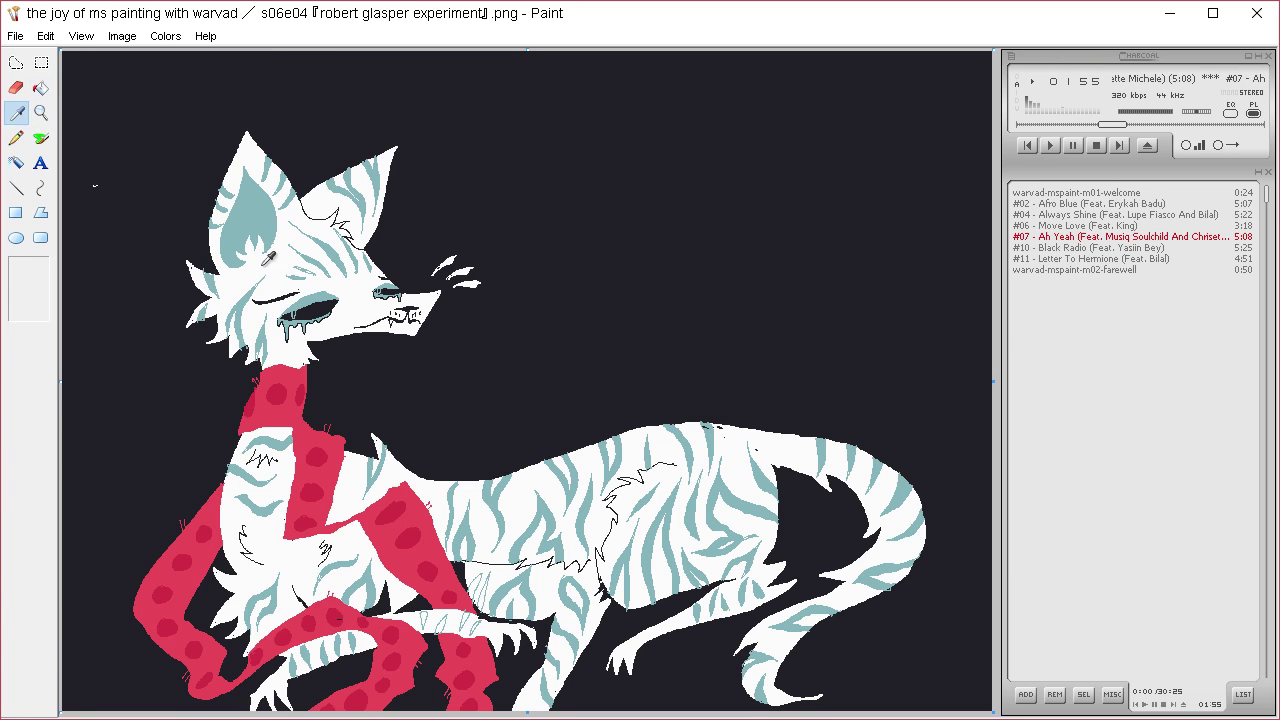
# - Add a white highlight to the near eye, turn the drips below it back to white, and undo the stray eyelid fill
pyautogui.click(16, 137)
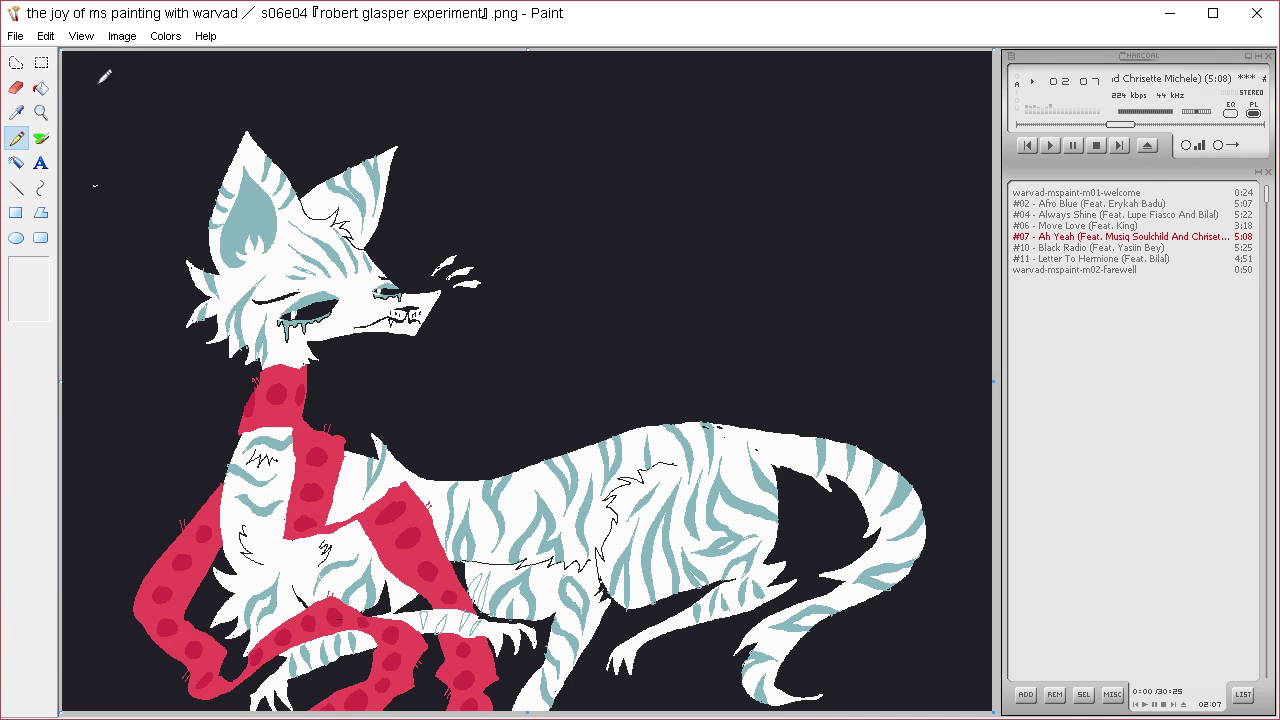
pyautogui.click(40, 87)
pyautogui.click(300, 322)
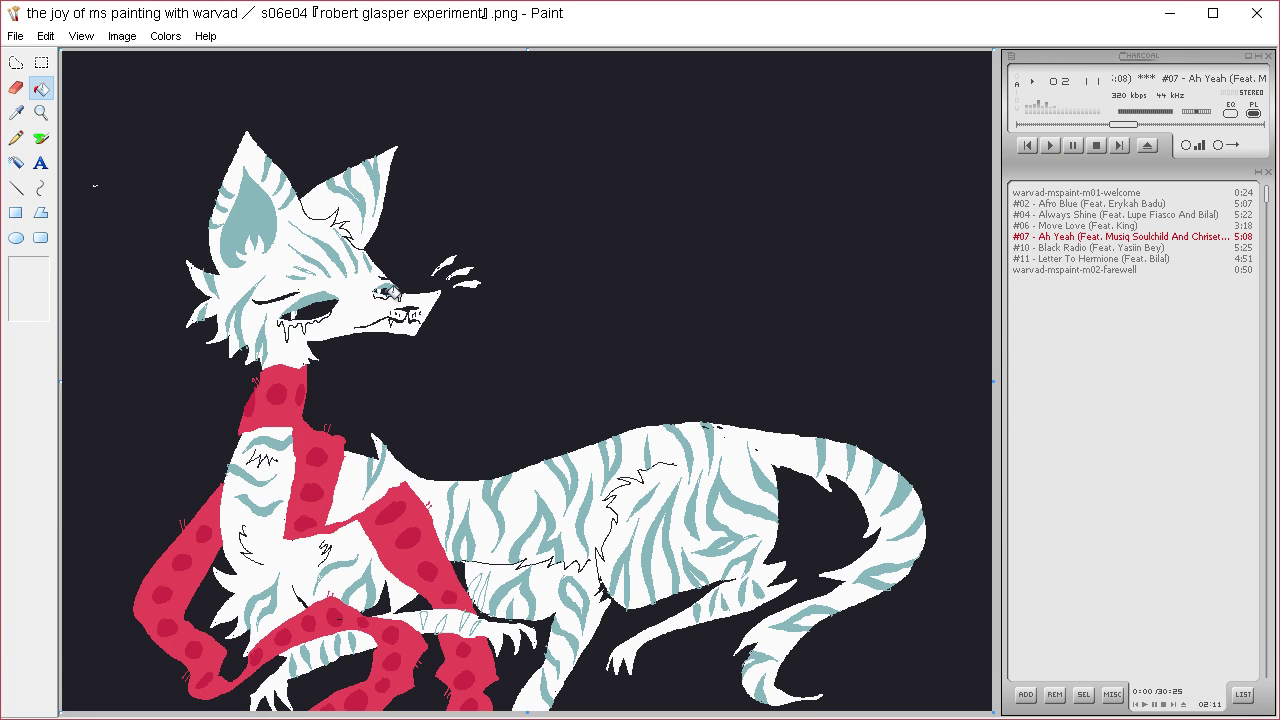
pyautogui.click(301, 306)
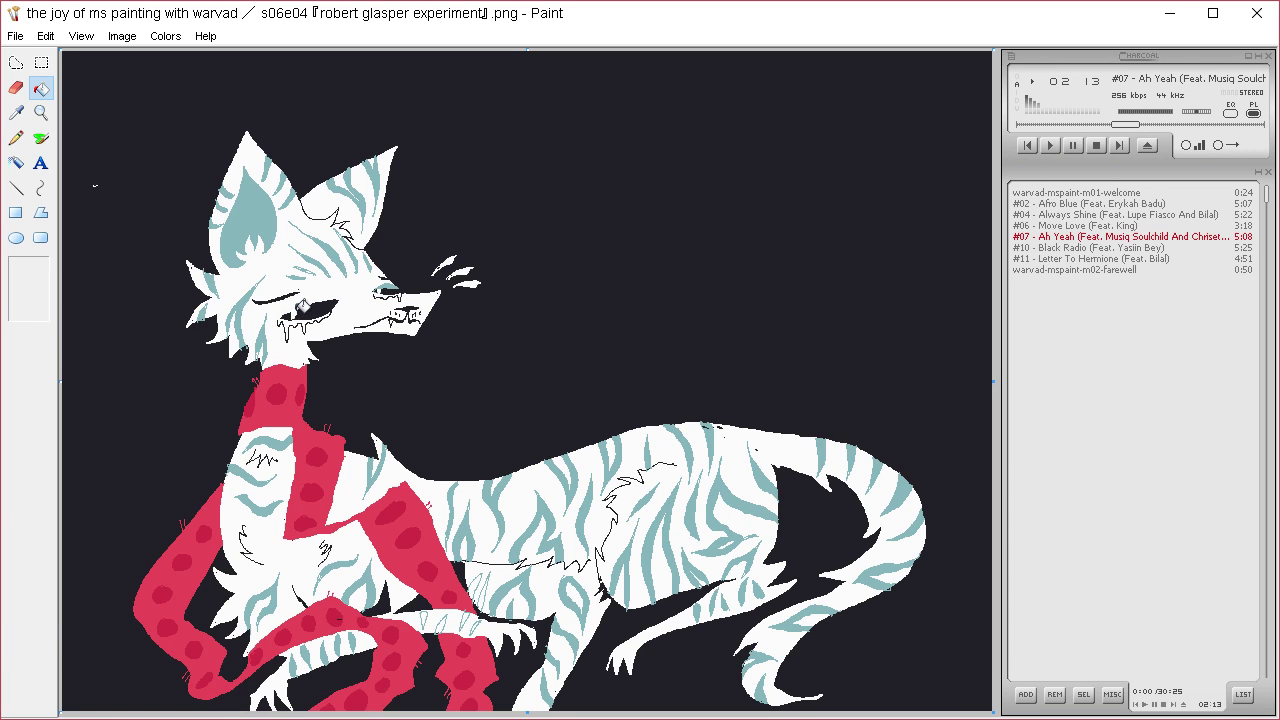
pyautogui.hotkey('ctrl', 'z')
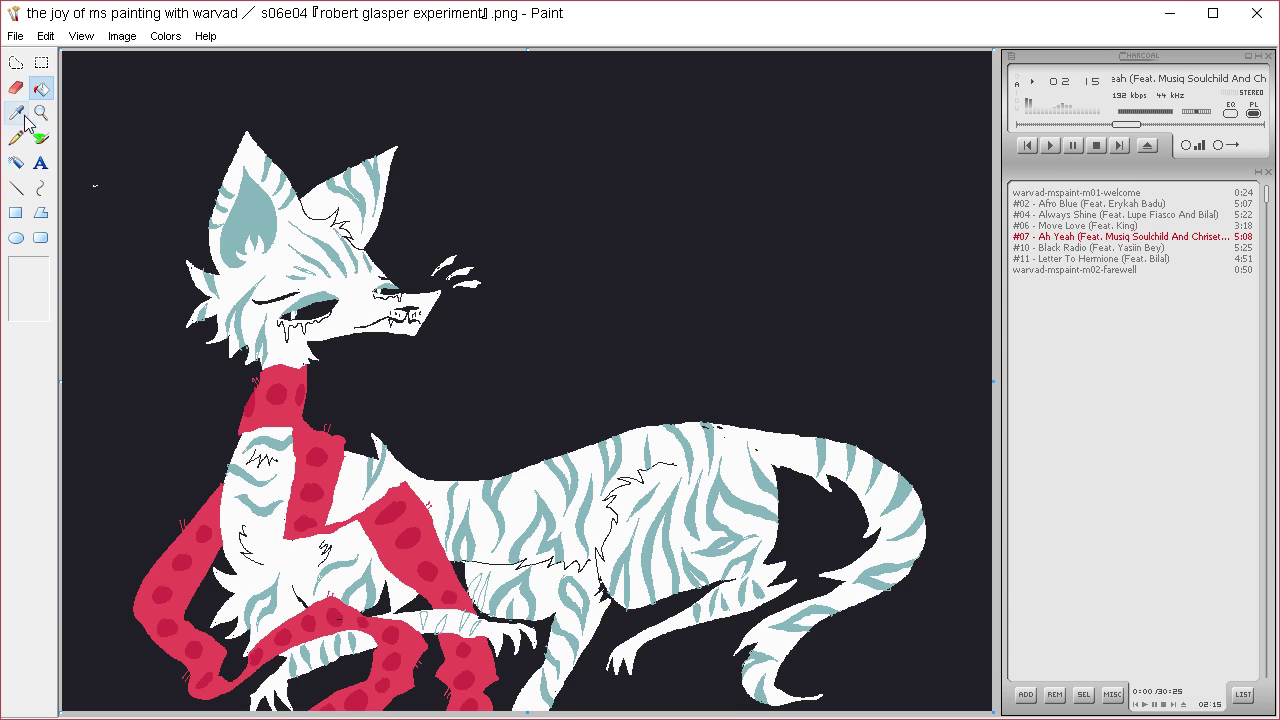
# - Outline a small crimson butterfly with raised wings perched on the creature's rump using the Pencil
pyautogui.click(16, 112)
pyautogui.click(242, 220)
pyautogui.click(16, 138)
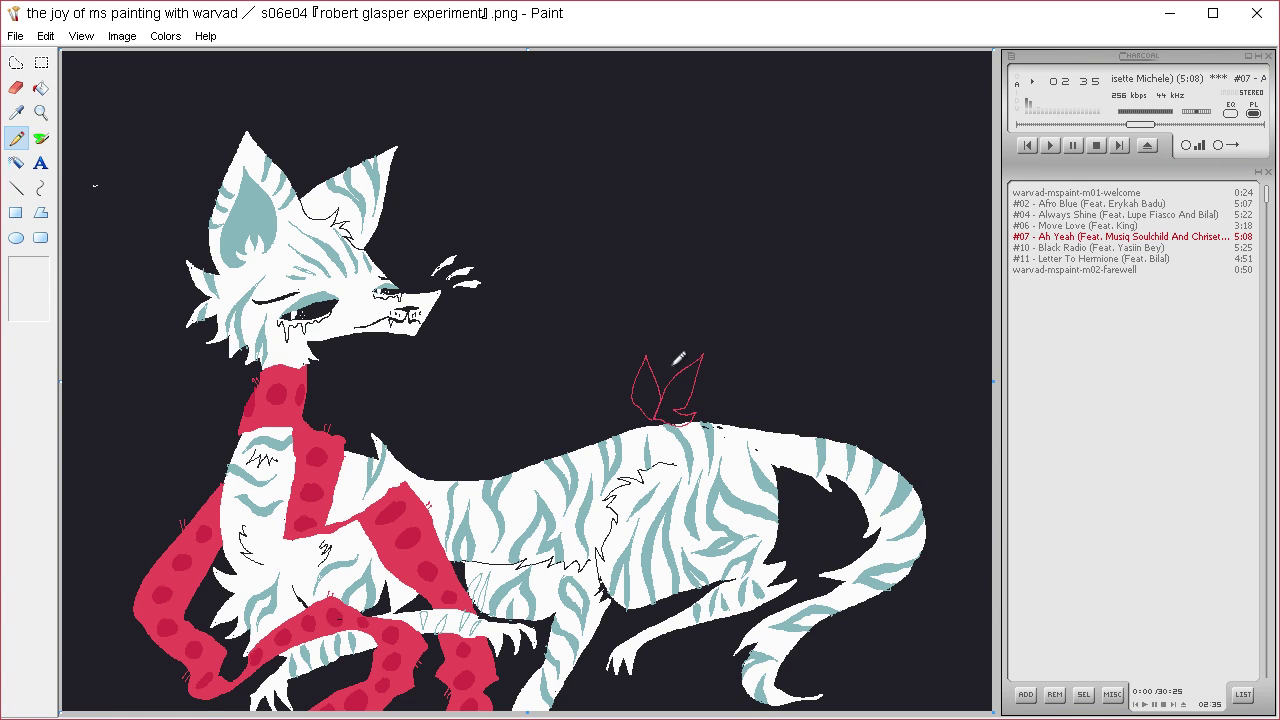
# - Fill both butterfly wings with crimson, closing the gap in the front wing's outline after undoing the spilled fill
pyautogui.click(41, 88)
pyautogui.click(651, 398)
pyautogui.hotkey('ctrl', 'z')
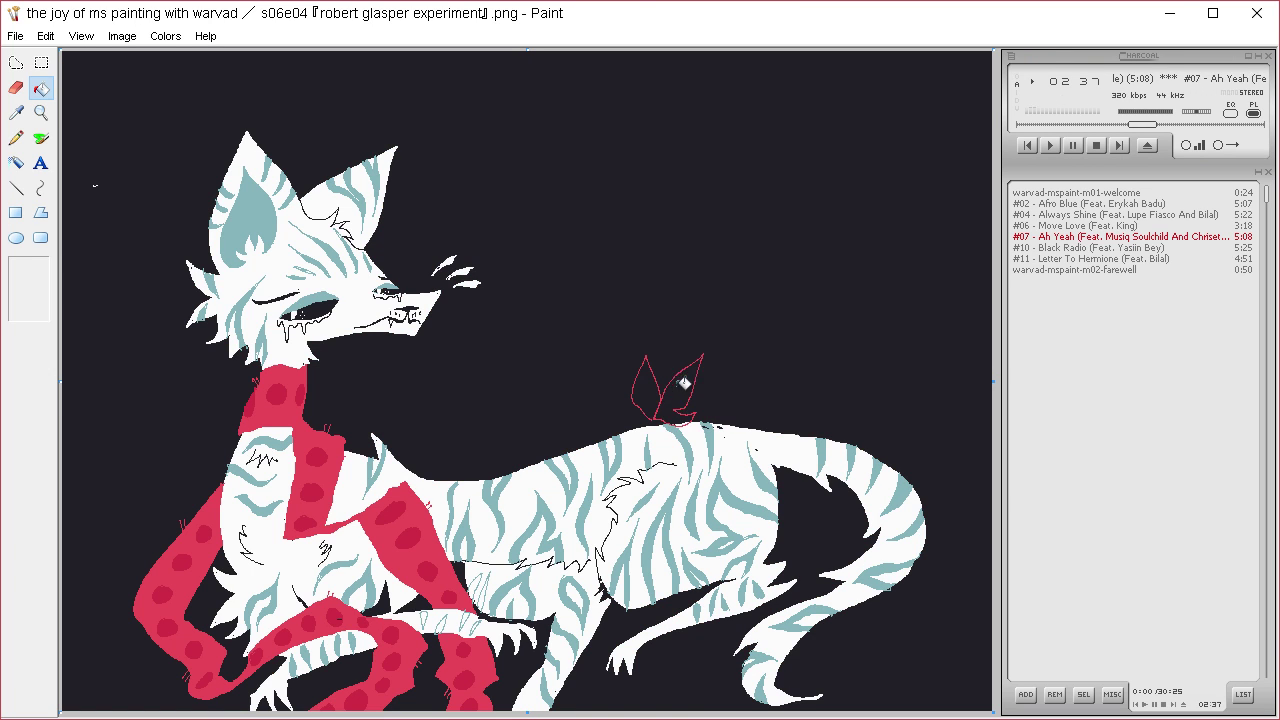
pyautogui.click(684, 383)
pyautogui.click(16, 138)
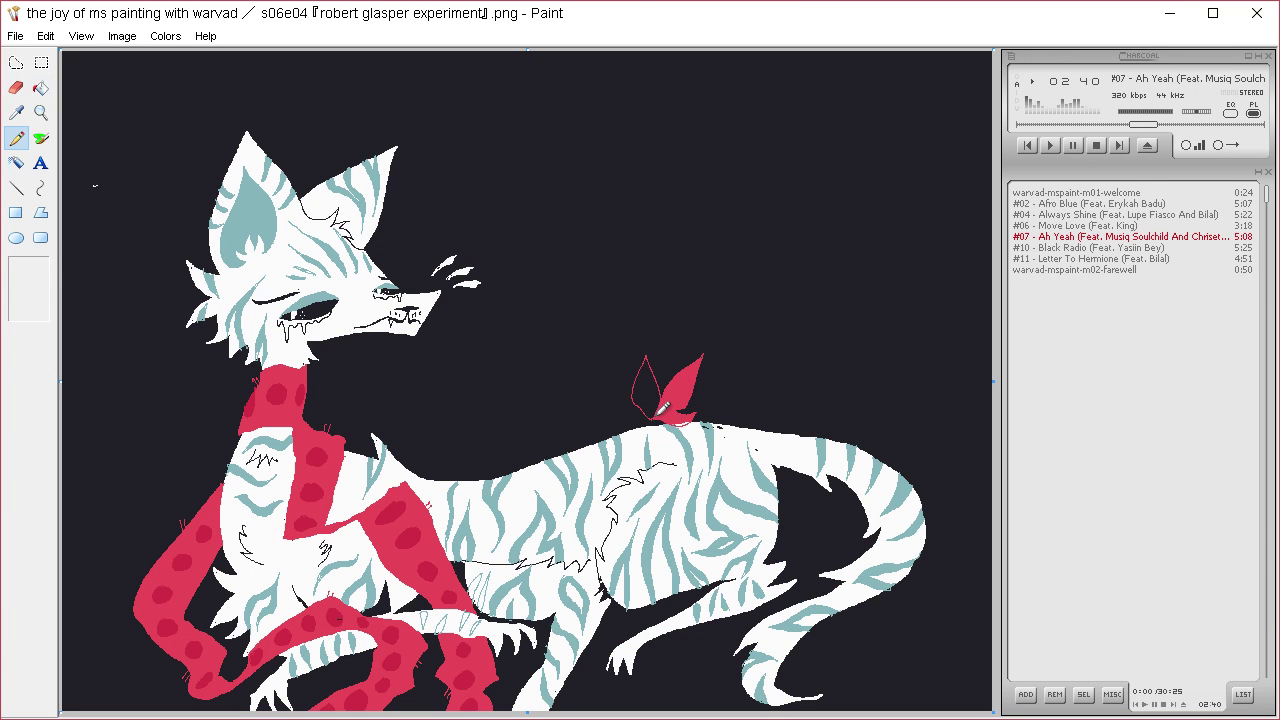
pyautogui.click(41, 88)
pyautogui.click(646, 385)
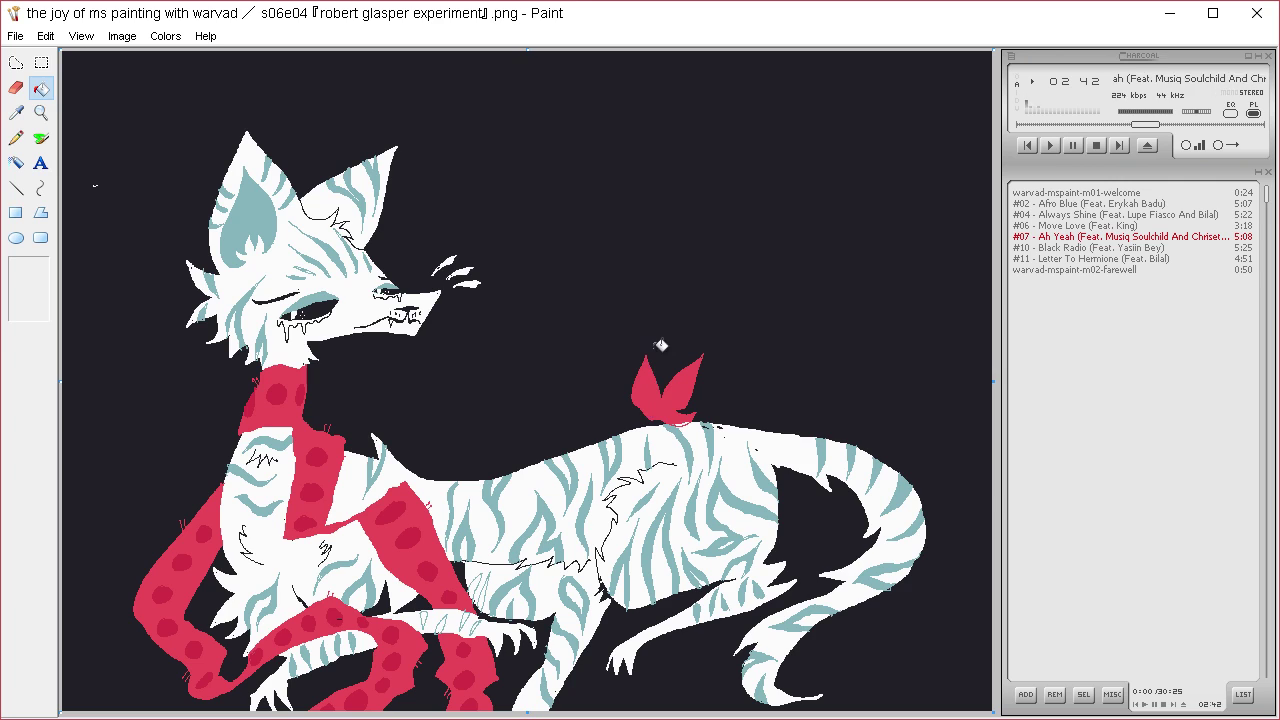
# - Draw a teal body and feelers for the perched butterfly and mark its crimson wings with dark veins and rings
pyautogui.click(16, 112)
pyautogui.click(321, 293)
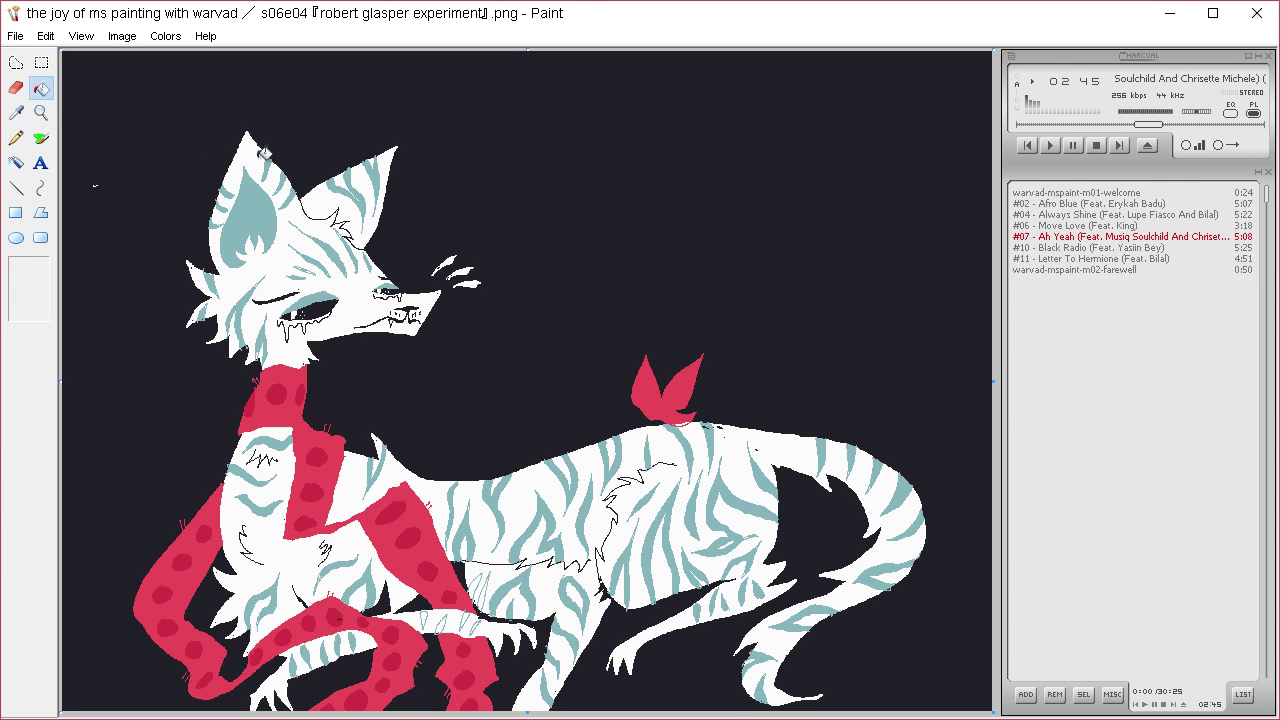
pyautogui.click(16, 138)
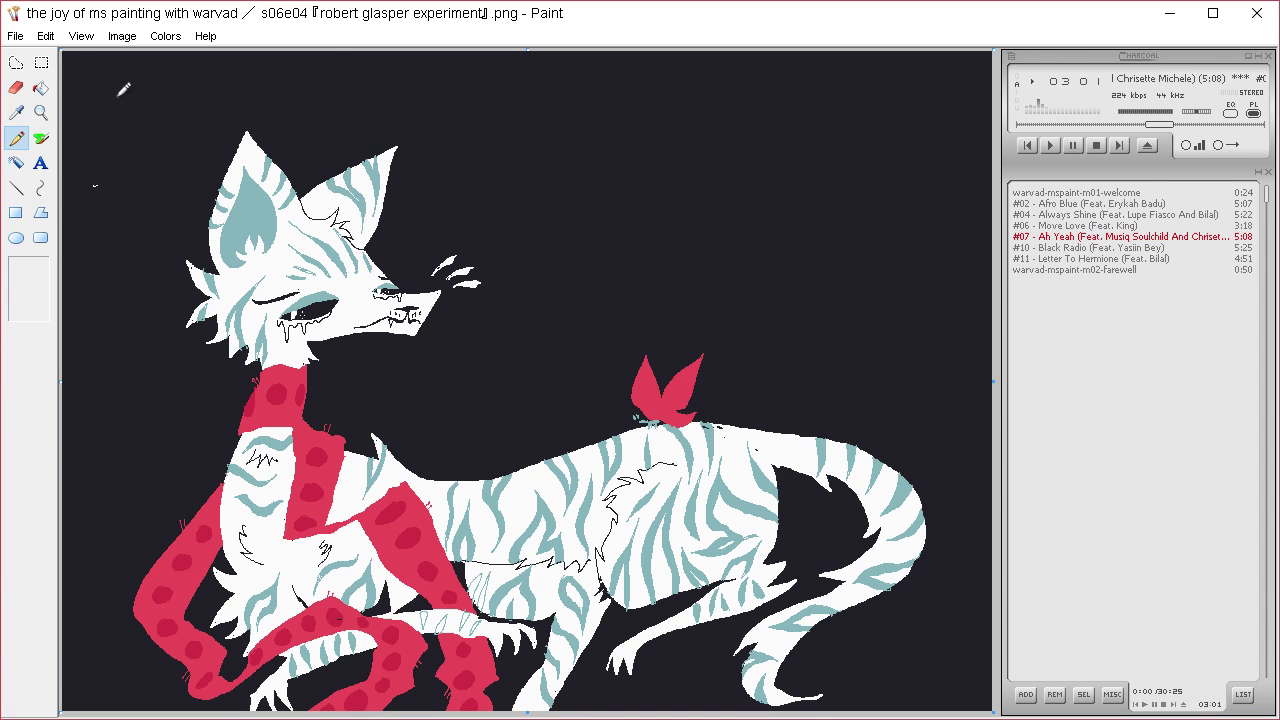
pyautogui.moveTo(671, 396); pyautogui.dragTo(670, 397)
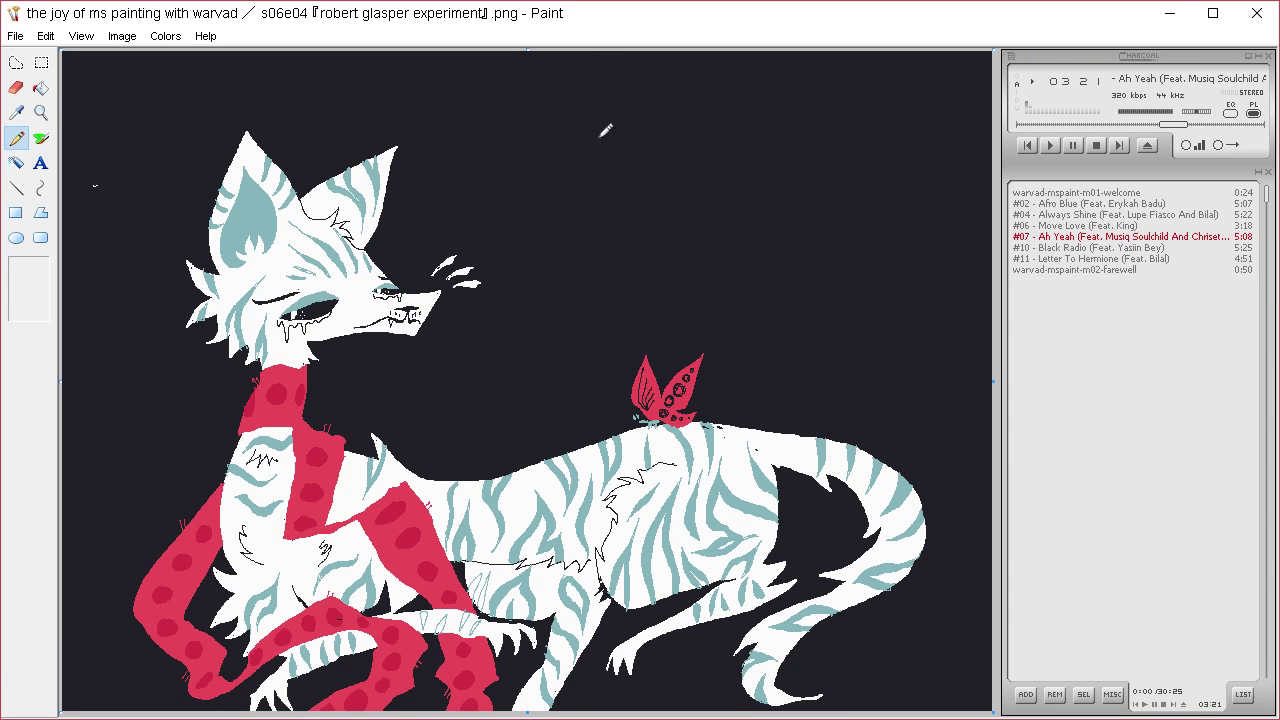
# - Outline a second butterfly with spread wings above the creature's back and fill it crimson, closing the outline gap after undoing the spilled fill
pyautogui.moveTo(605, 130)
pyautogui.mouseDown()
pyautogui.moveTo(561, 112)
pyautogui.moveTo(569, 149)
pyautogui.moveTo(588, 158)
pyautogui.moveTo(583, 185)
pyautogui.moveTo(600, 160)
pyautogui.moveTo(627, 180)
pyautogui.moveTo(612, 156)
pyautogui.moveTo(630, 112)
pyautogui.mouseUp()
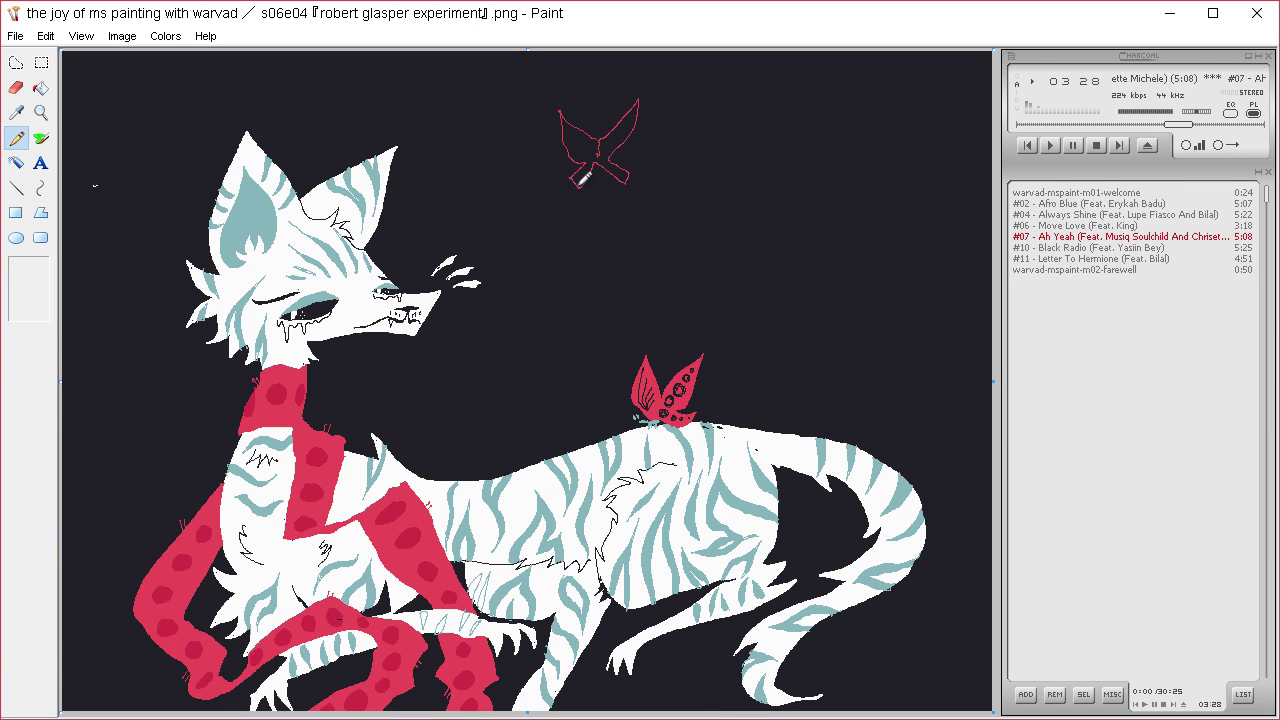
pyautogui.moveTo(580, 180); pyautogui.dragTo(586, 160)
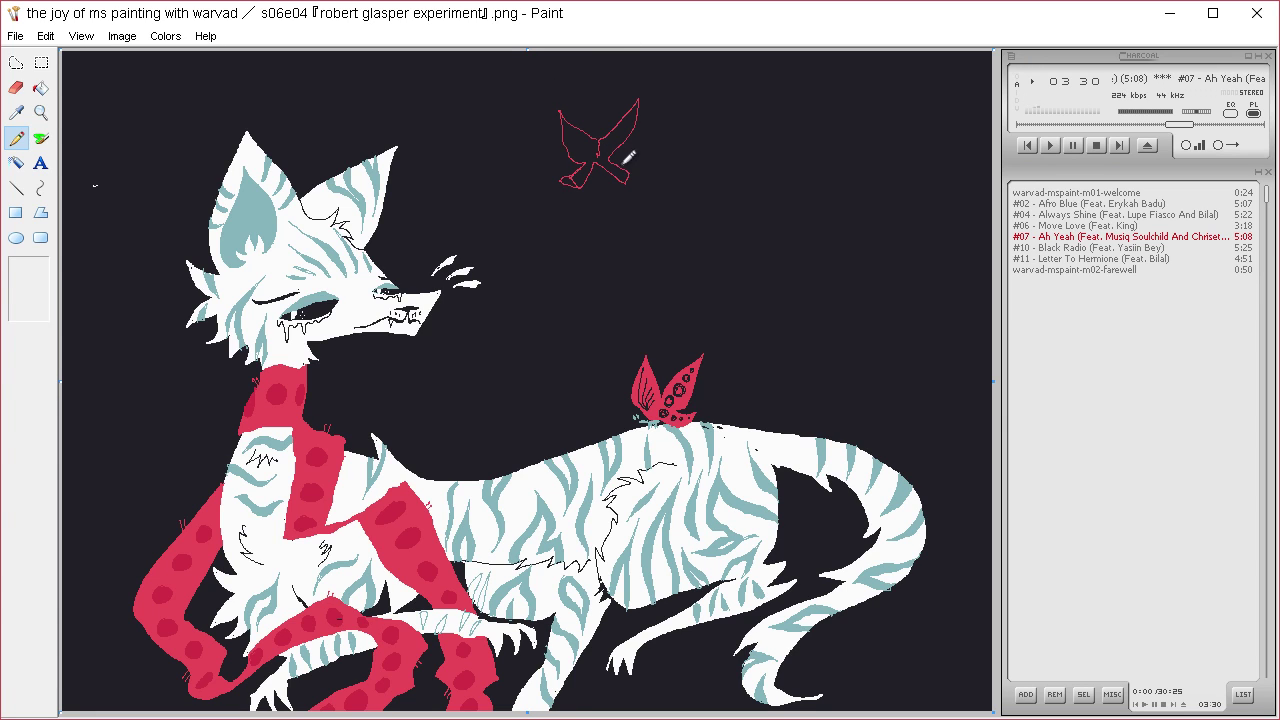
pyautogui.click(40, 87)
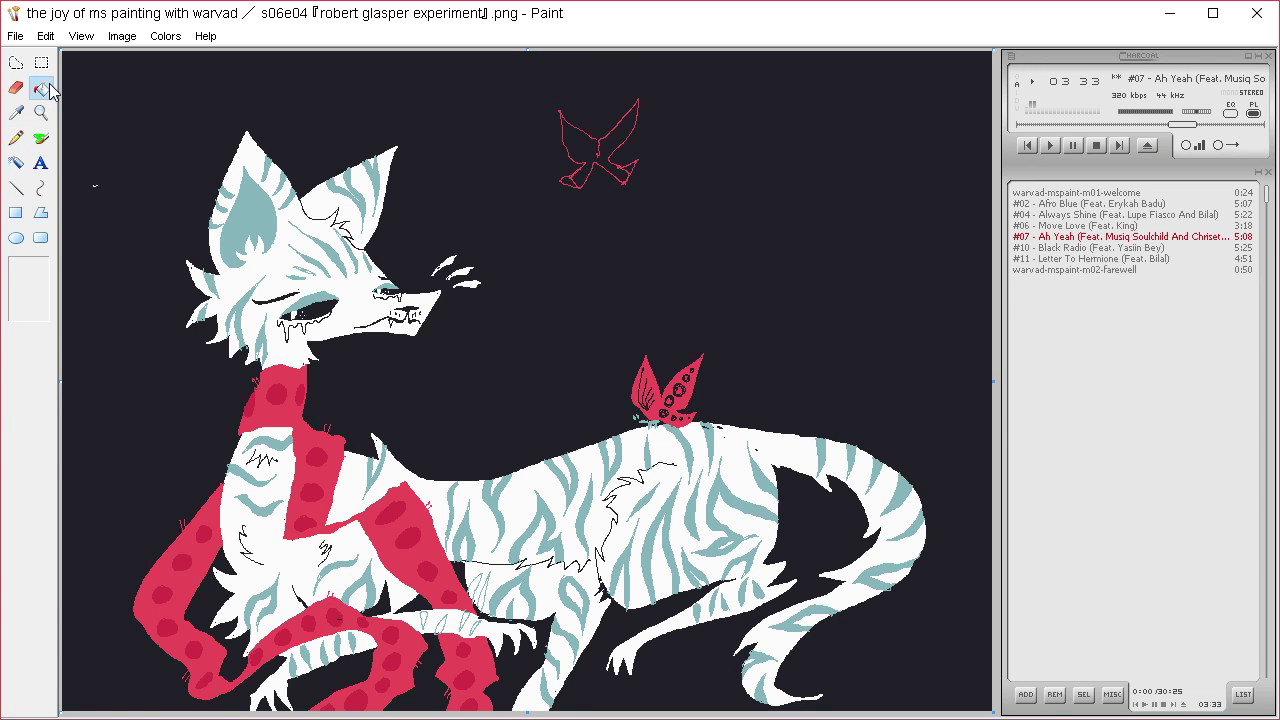
pyautogui.click(588, 172)
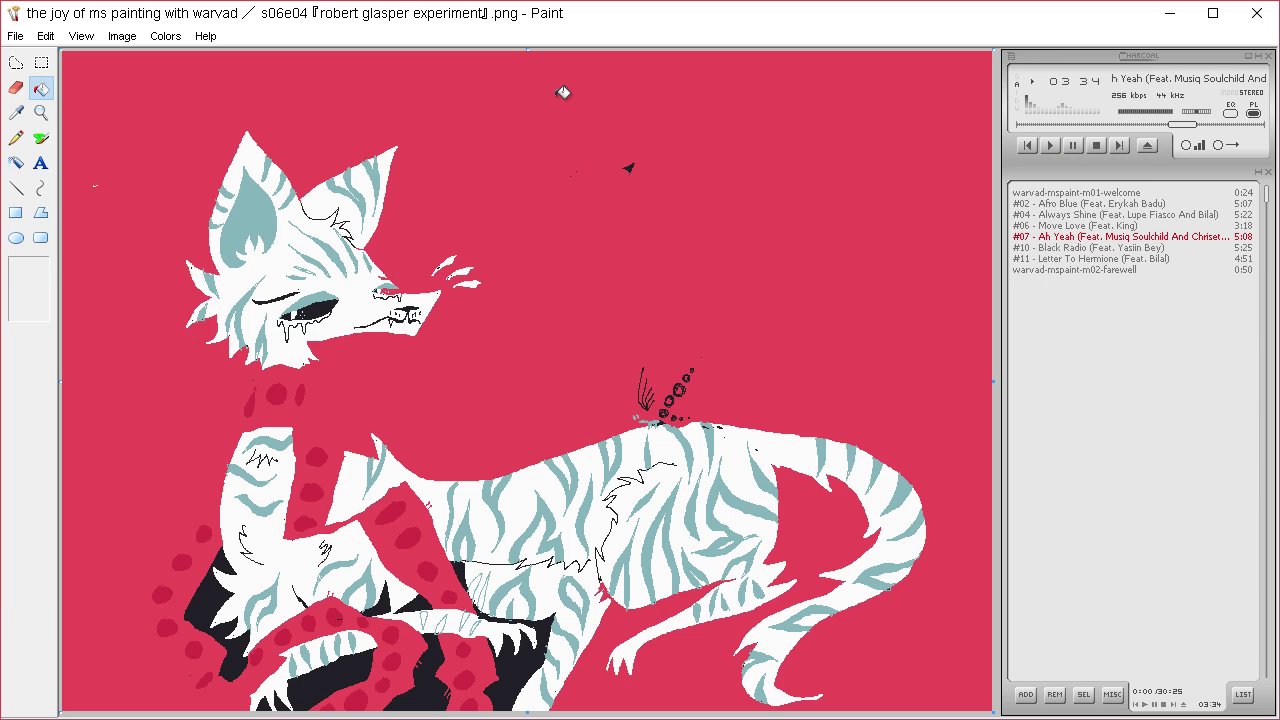
pyautogui.hotkey('ctrl', 'z')
pyautogui.press('p')
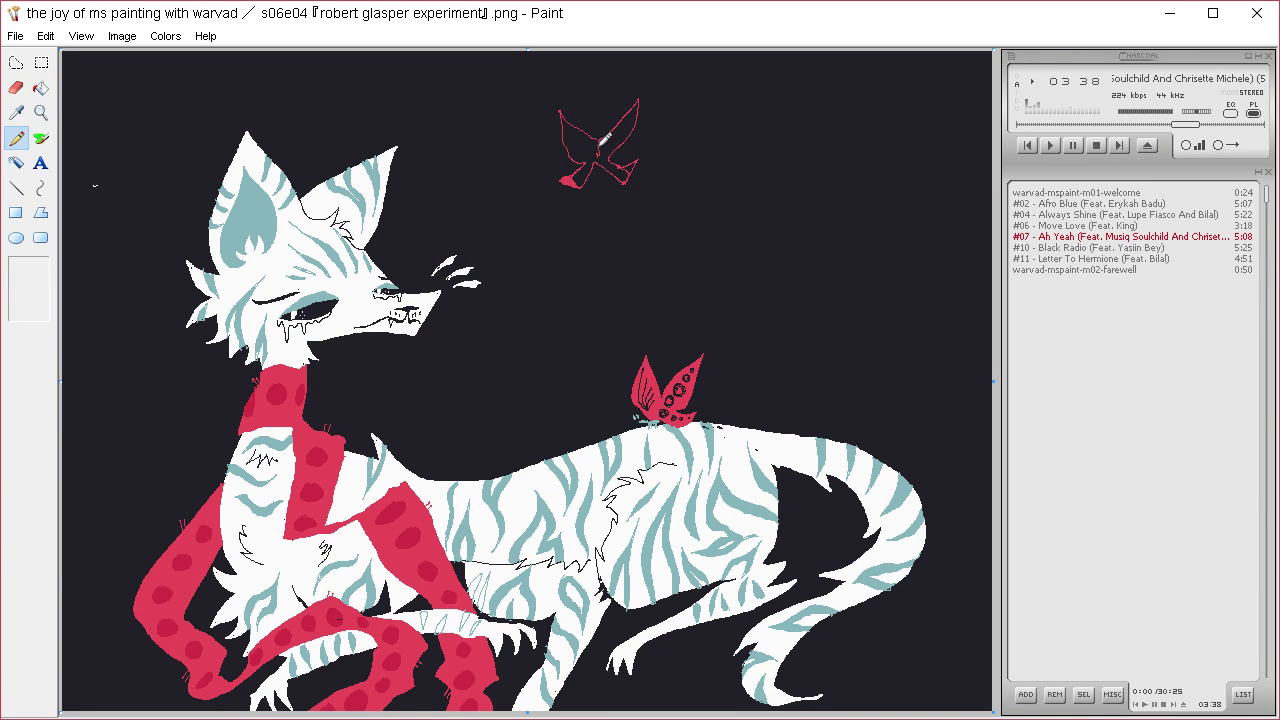
pyautogui.click(40, 88)
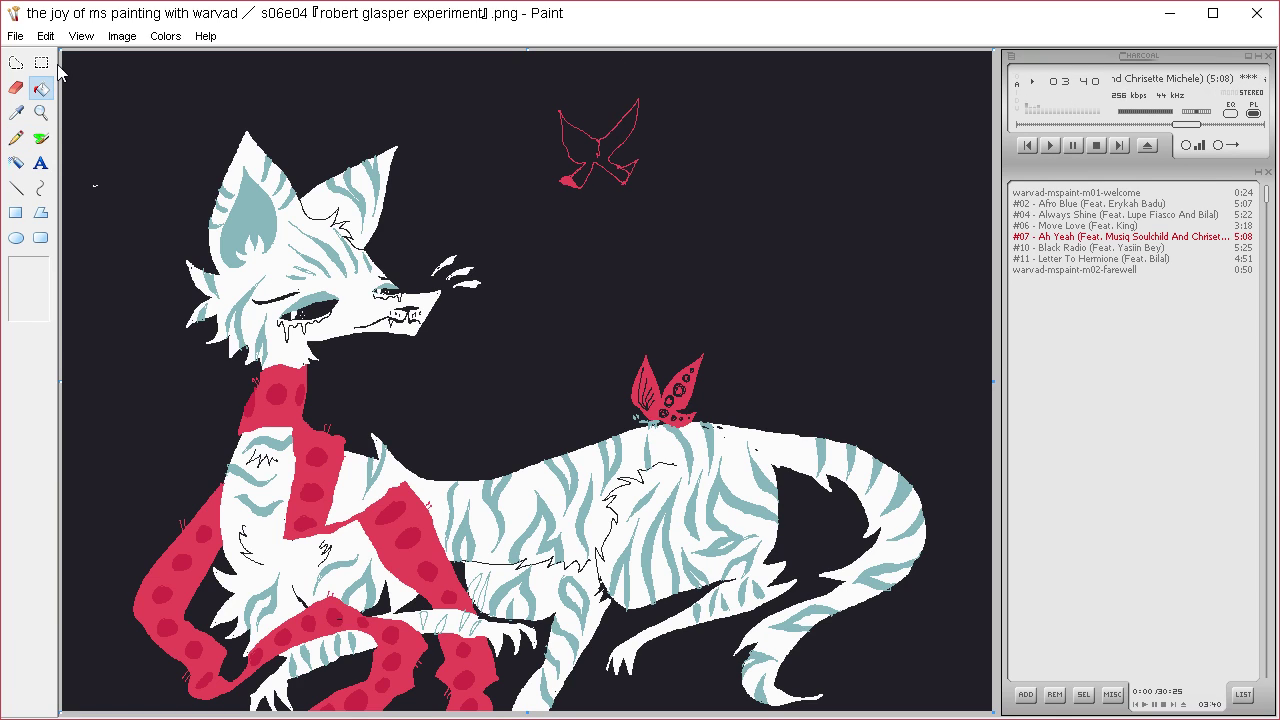
pyautogui.click(614, 148)
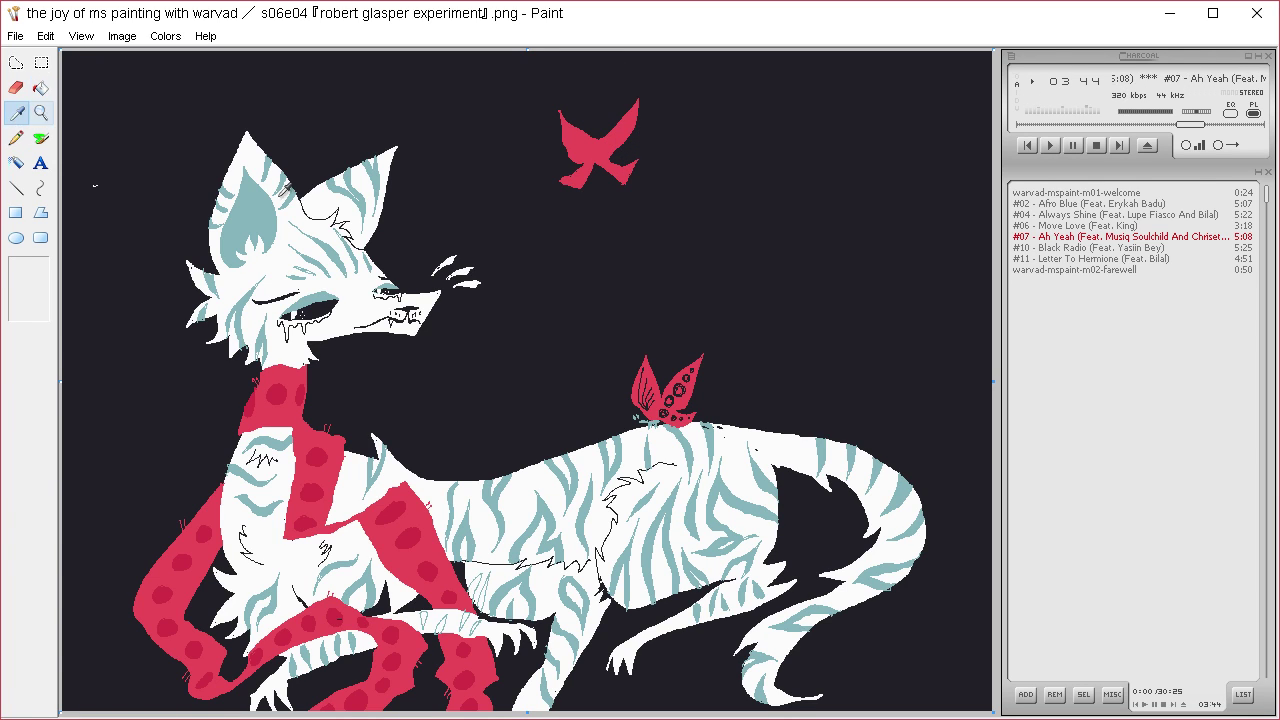
# - Draw a teal body with antennae on the second butterfly, undo its ringed spots, and line its wings with dark veins
pyautogui.click(18, 139)
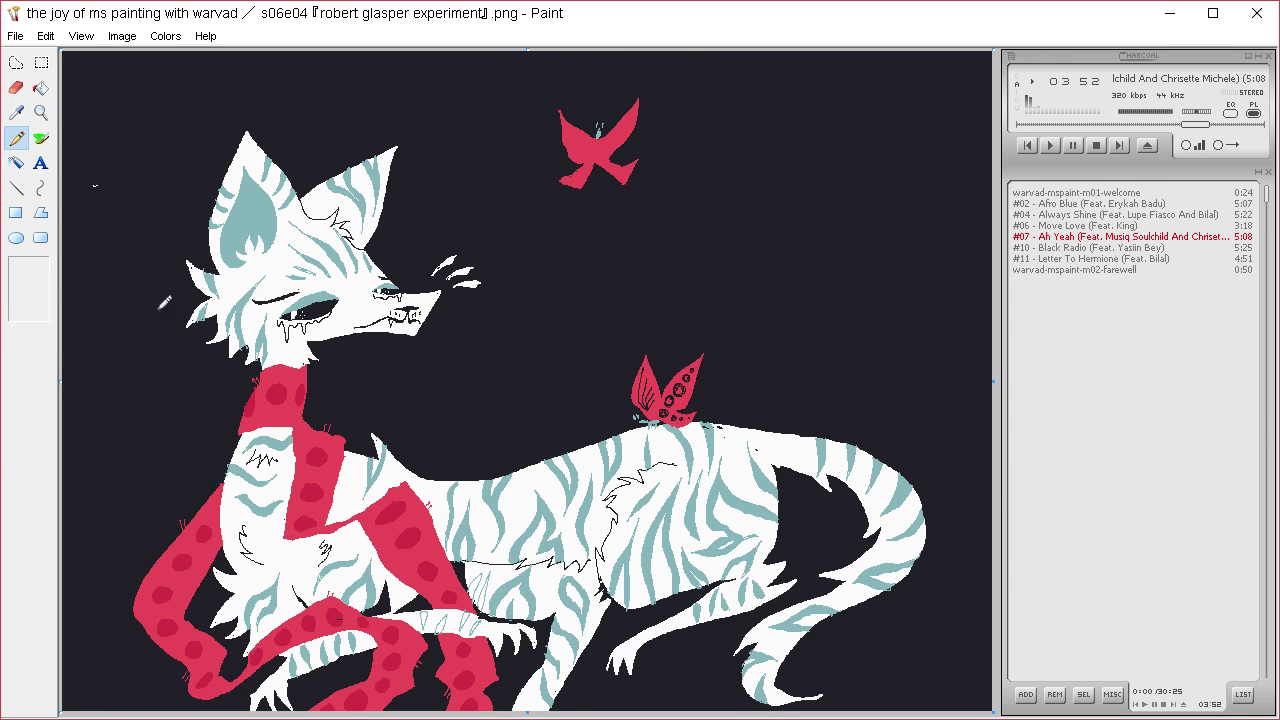
pyautogui.moveTo(583, 142); pyautogui.dragTo(582, 143)
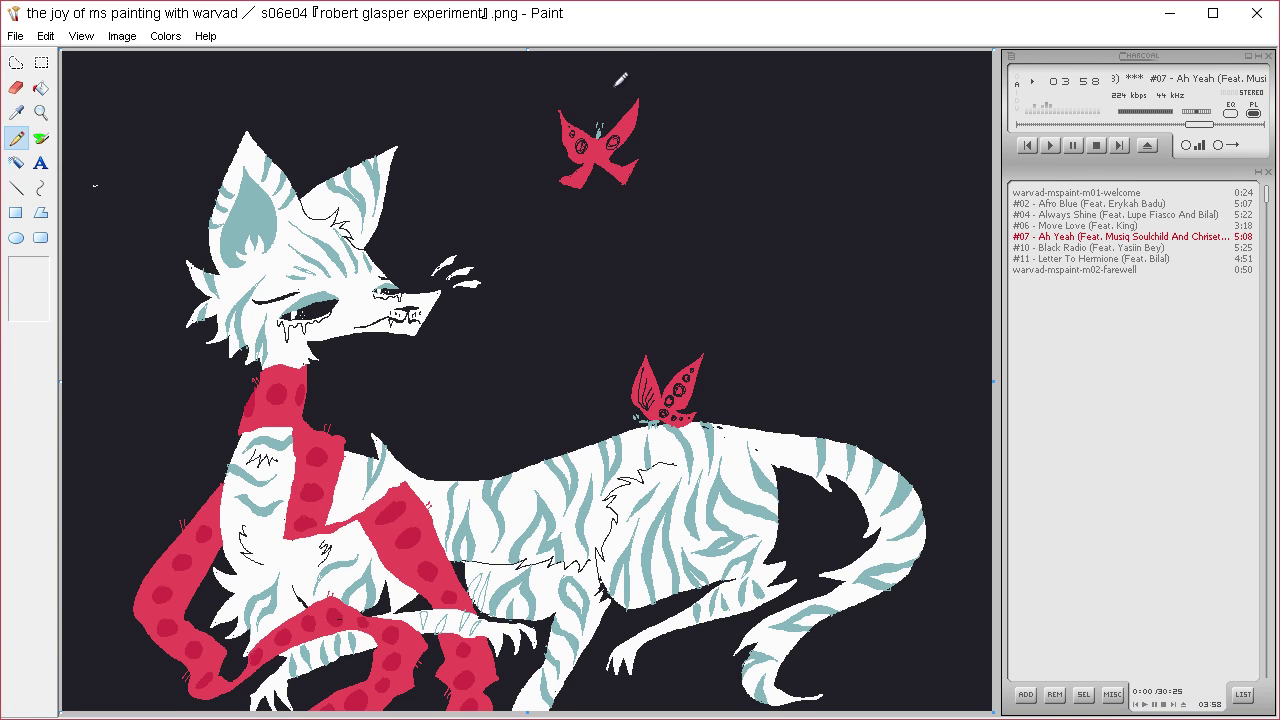
pyautogui.hotkey('ctrl', 'z')
pyautogui.hotkey('ctrl', 'z')
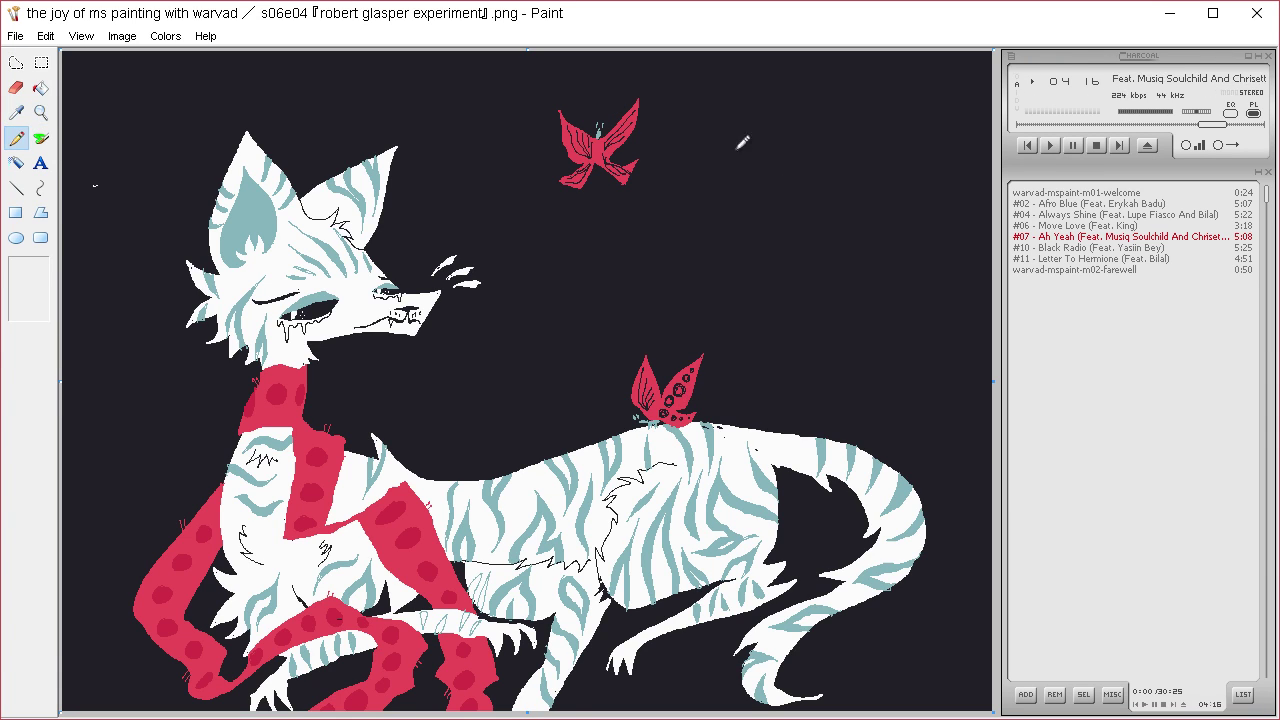
# - Outline a third butterfly with raised wings above the creature's rump and draw its small body and antennae in teal
pyautogui.moveTo(789, 190)
pyautogui.mouseDown()
pyautogui.moveTo(810, 146)
pyautogui.moveTo(833, 150)
pyautogui.moveTo(812, 188)
pyautogui.moveTo(845, 198)
pyautogui.moveTo(815, 210)
pyautogui.moveTo(786, 180)
pyautogui.mouseUp()
pyautogui.moveTo(804, 124); pyautogui.dragTo(810, 148)
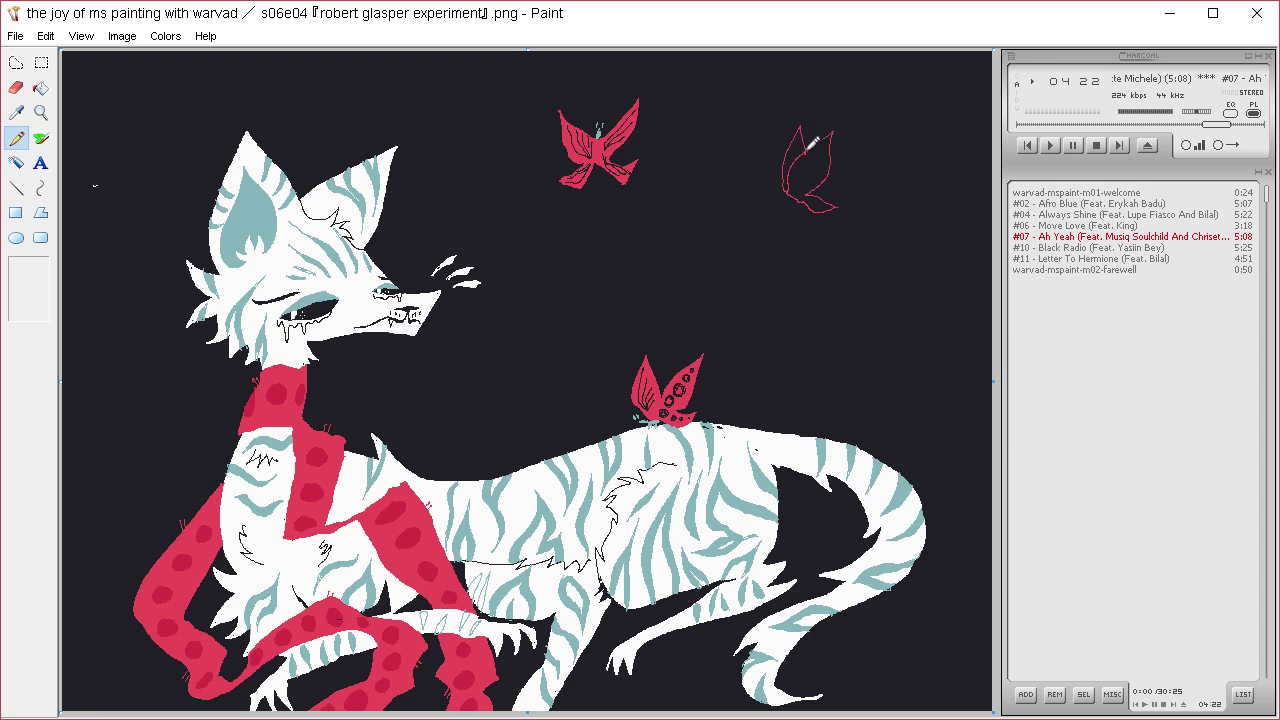
pyautogui.click(16, 112)
pyautogui.click(672, 352)
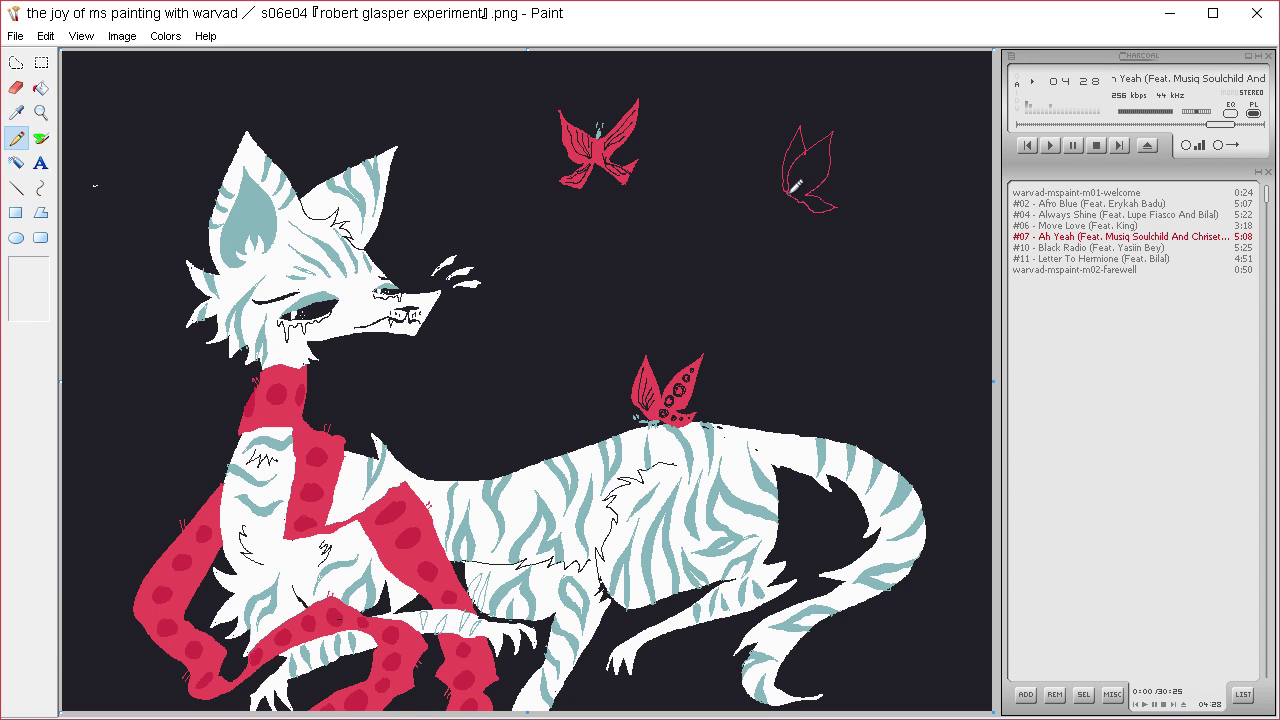
pyautogui.moveTo(791, 189); pyautogui.dragTo(779, 188)
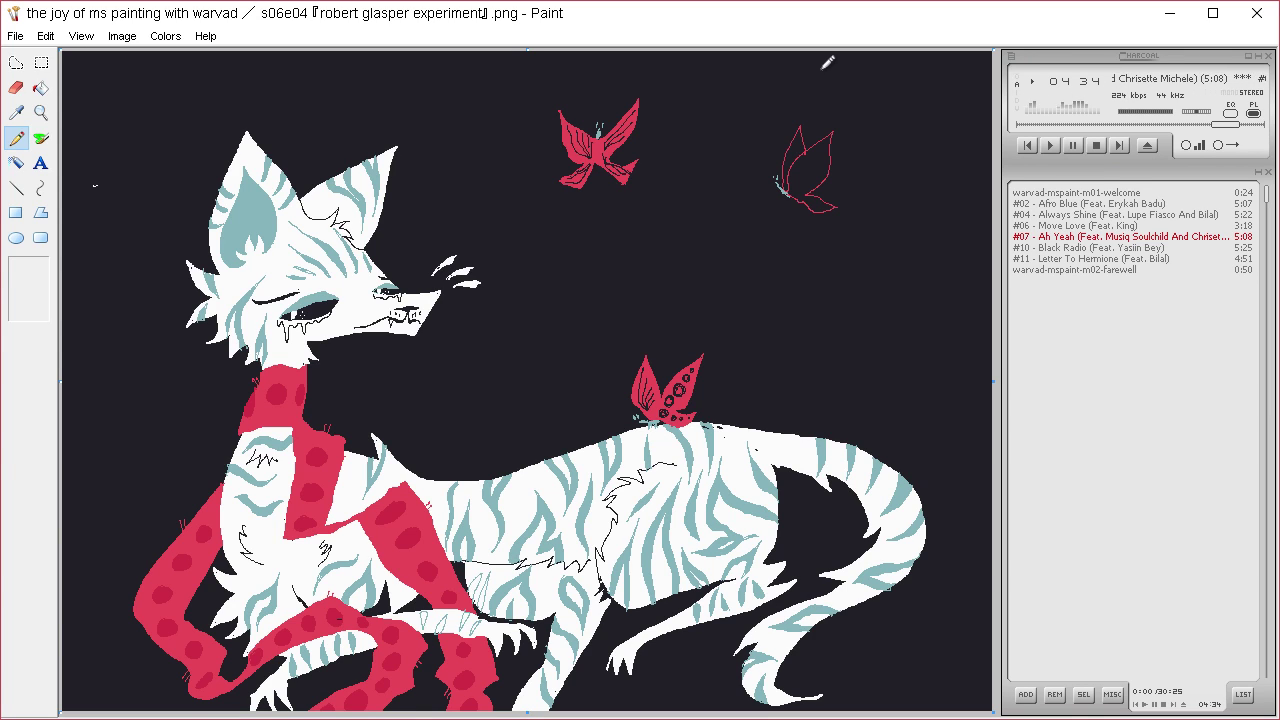
# - Undo the third butterfly's teal wing fill and fill both wings with crimson sampled from the scarf
pyautogui.click(40, 87)
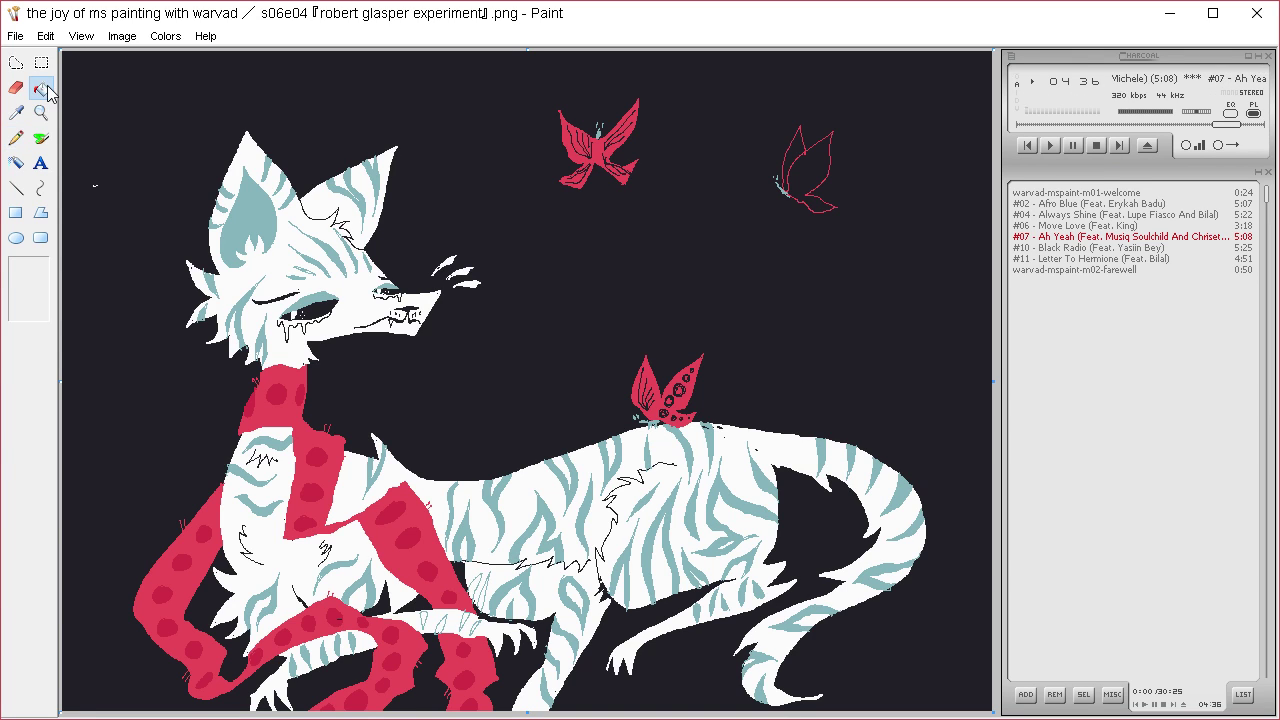
pyautogui.click(812, 162)
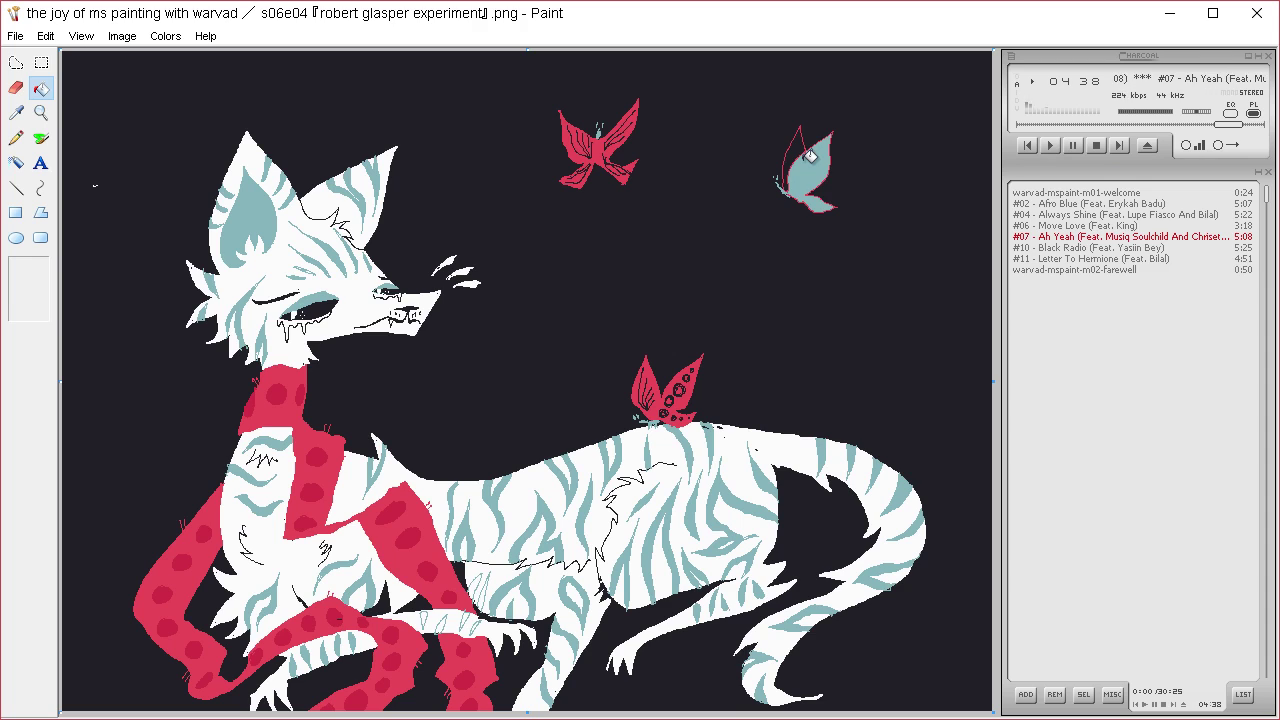
pyautogui.hotkey('ctrl', 'z')
pyautogui.click(16, 112)
pyautogui.click(290, 408)
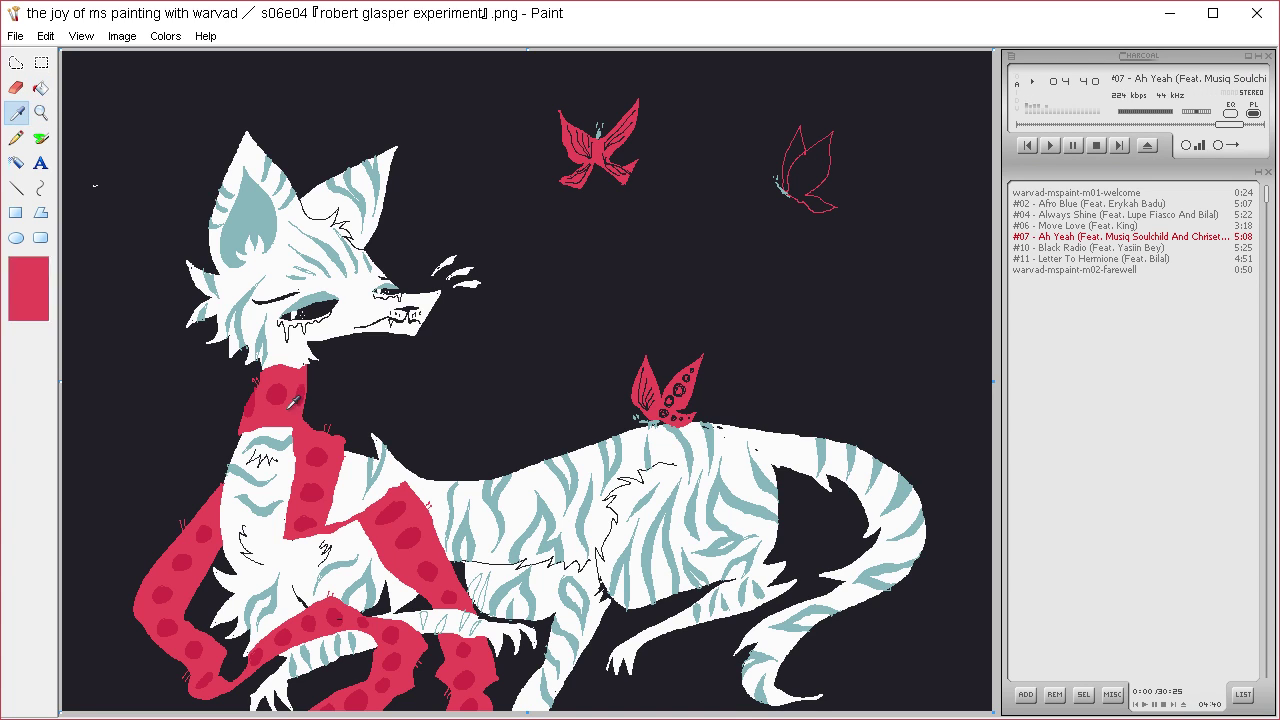
pyautogui.click(810, 160)
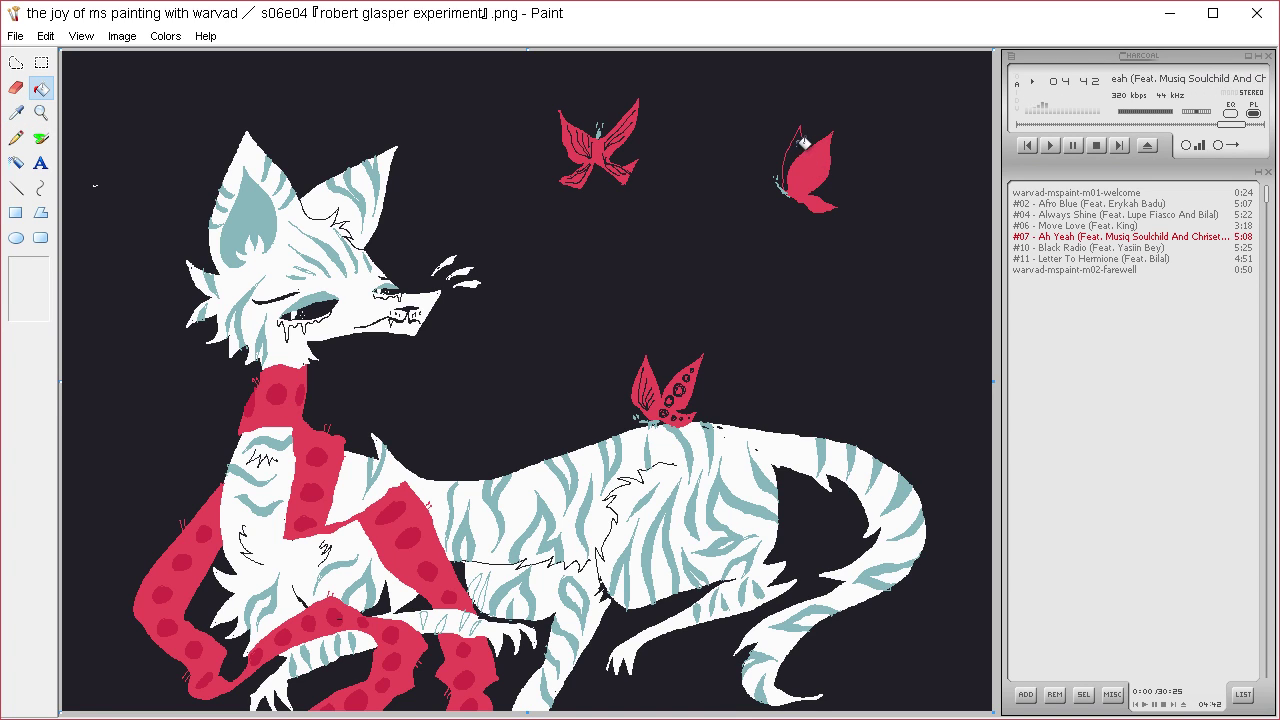
pyautogui.click(804, 145)
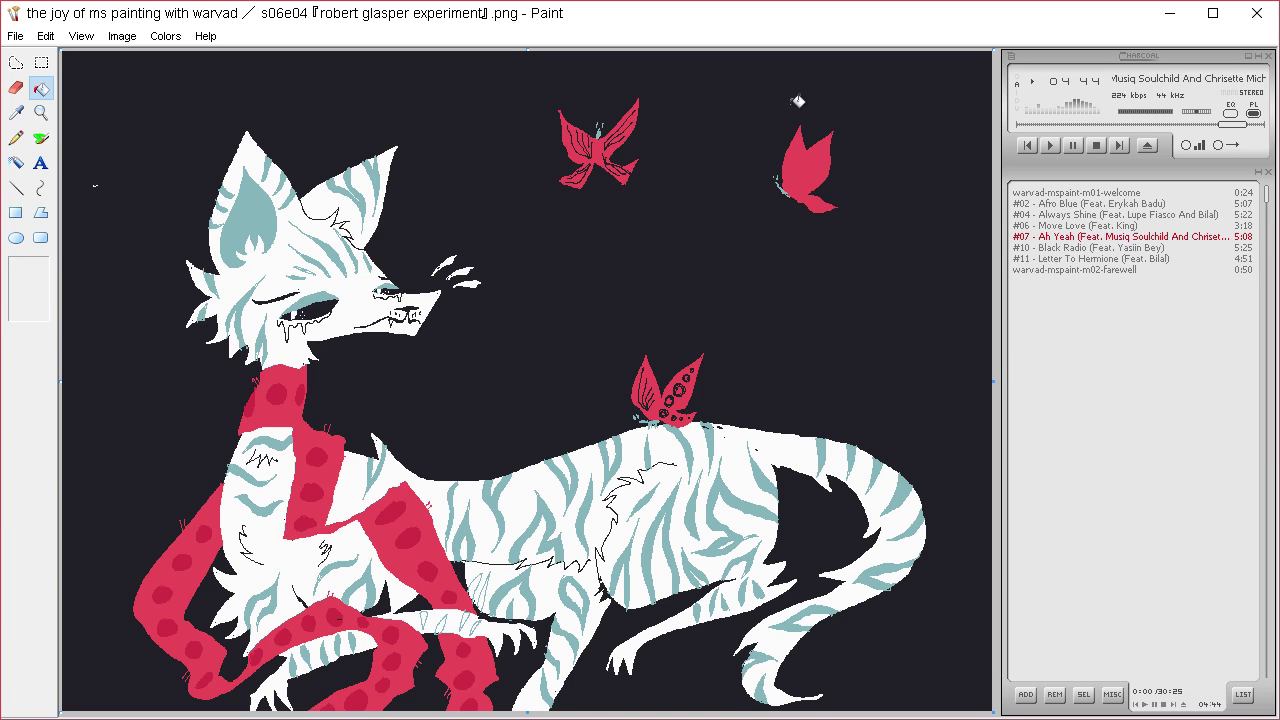
# - Dab darker crimson round spots across the third butterfly's wings with the Brush
pyautogui.click(18, 114)
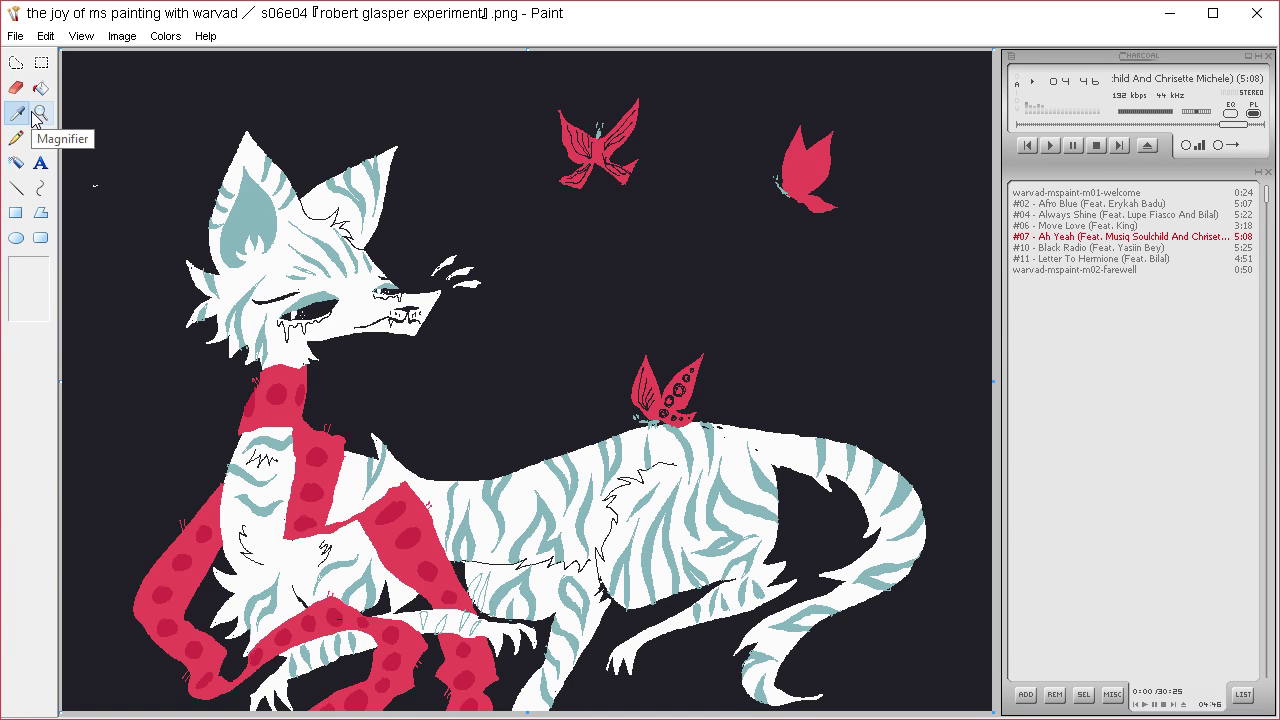
pyautogui.click(256, 221)
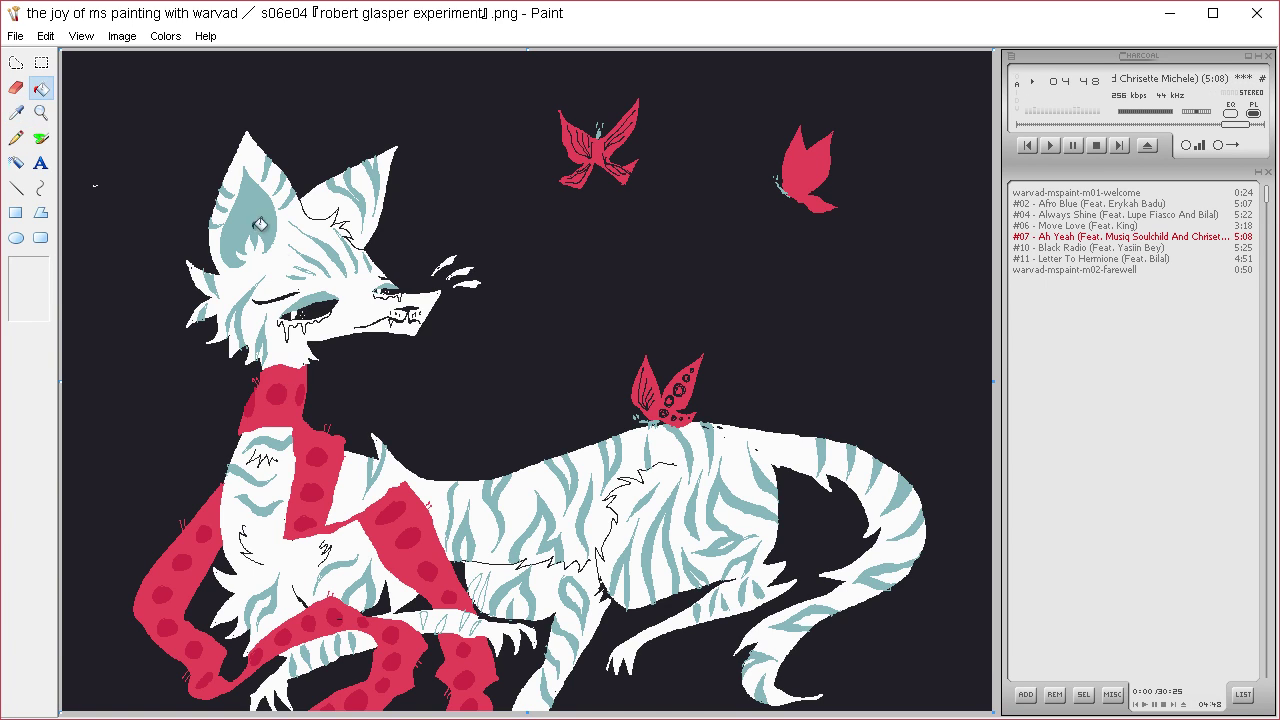
pyautogui.click(40, 139)
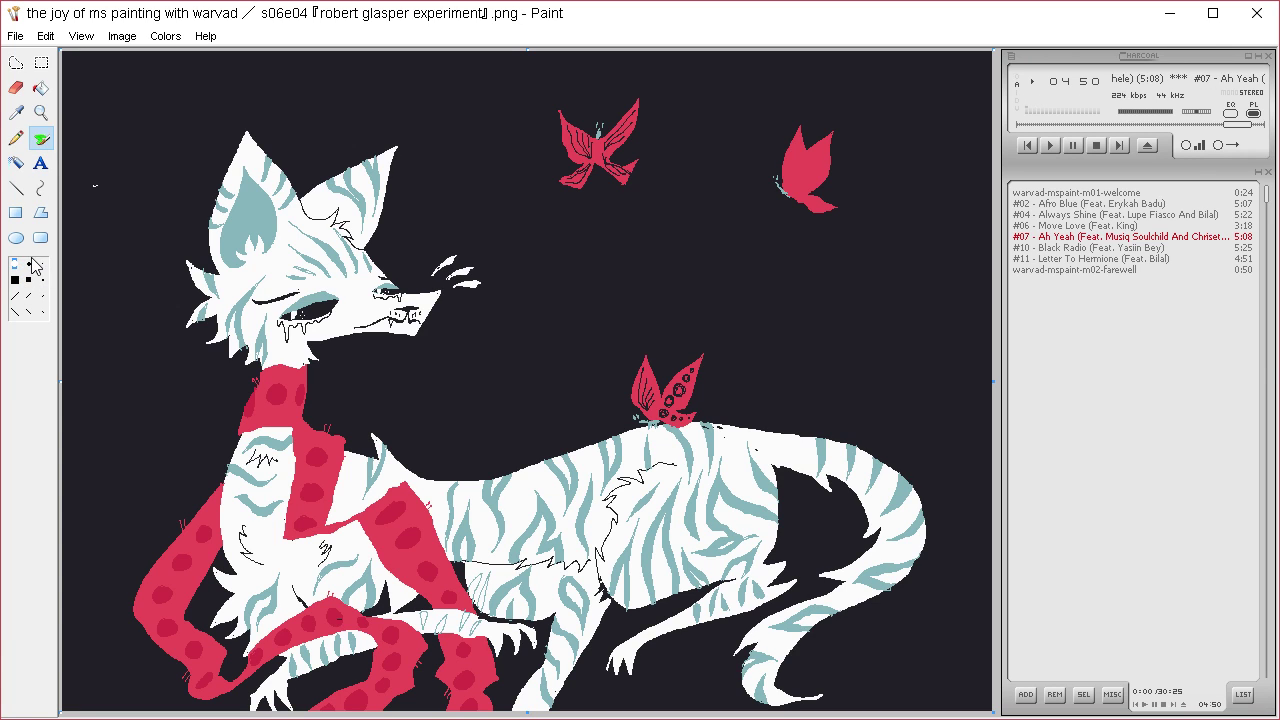
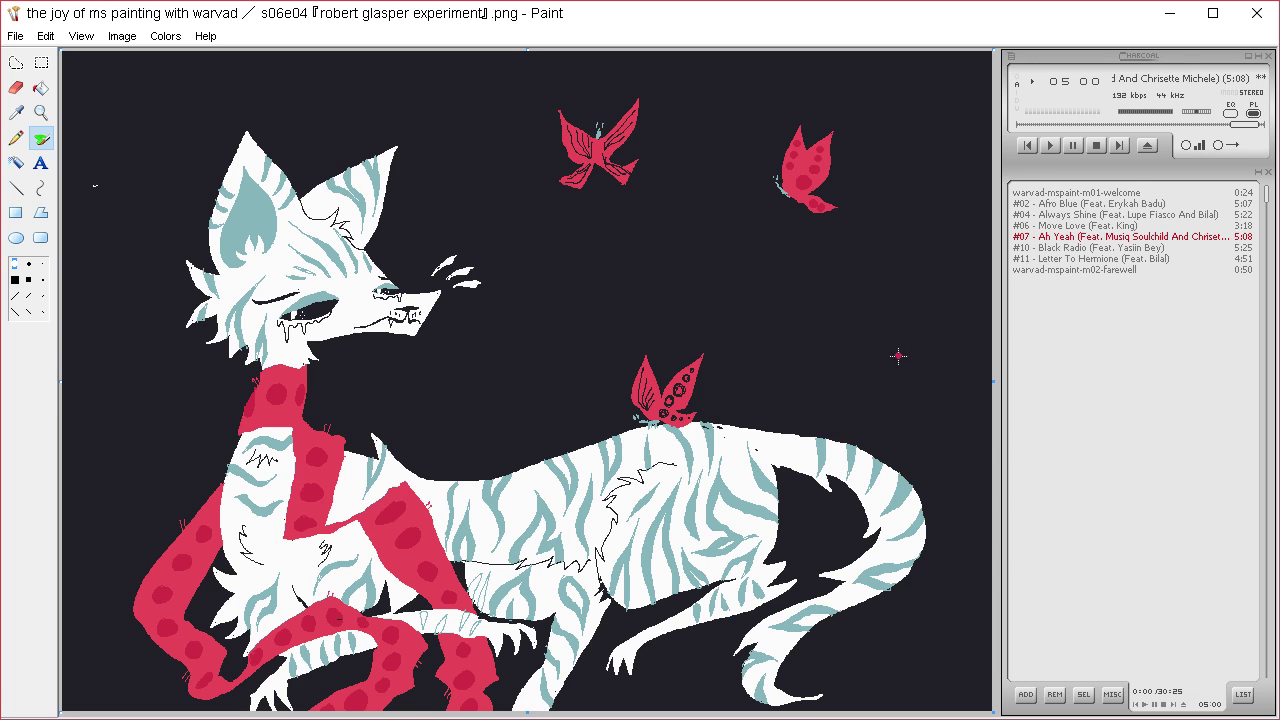
# - Sample the dark canvas colour as the background colour and select the whole picture with transparent selection enabled
pyautogui.click(16, 112)
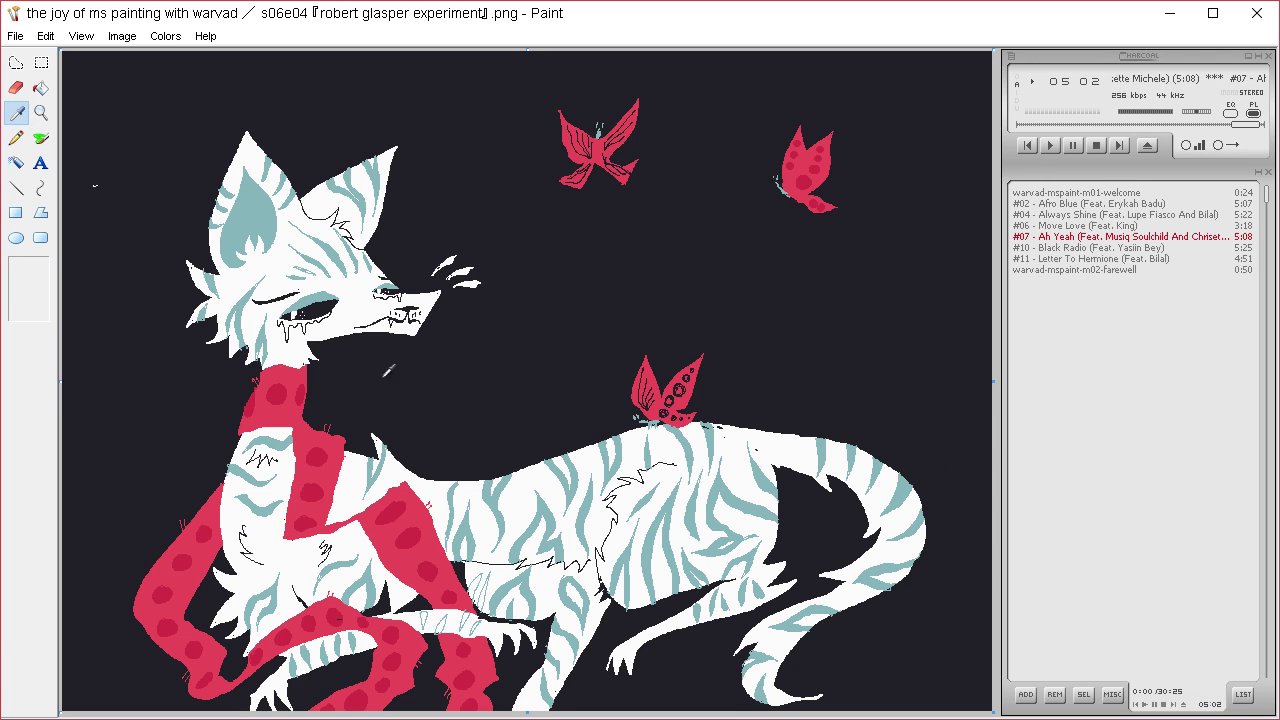
pyautogui.click(440, 411)
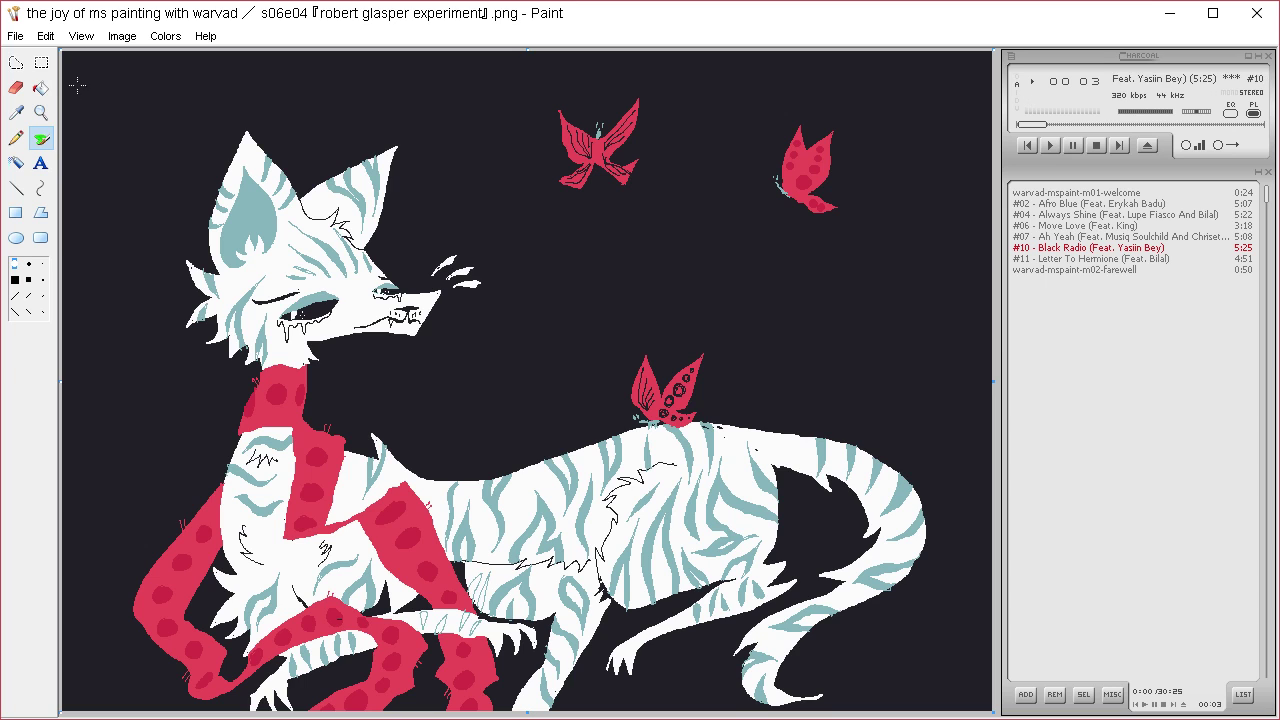
pyautogui.hotkey('ctrl', 'a')
pyautogui.click(46, 305)
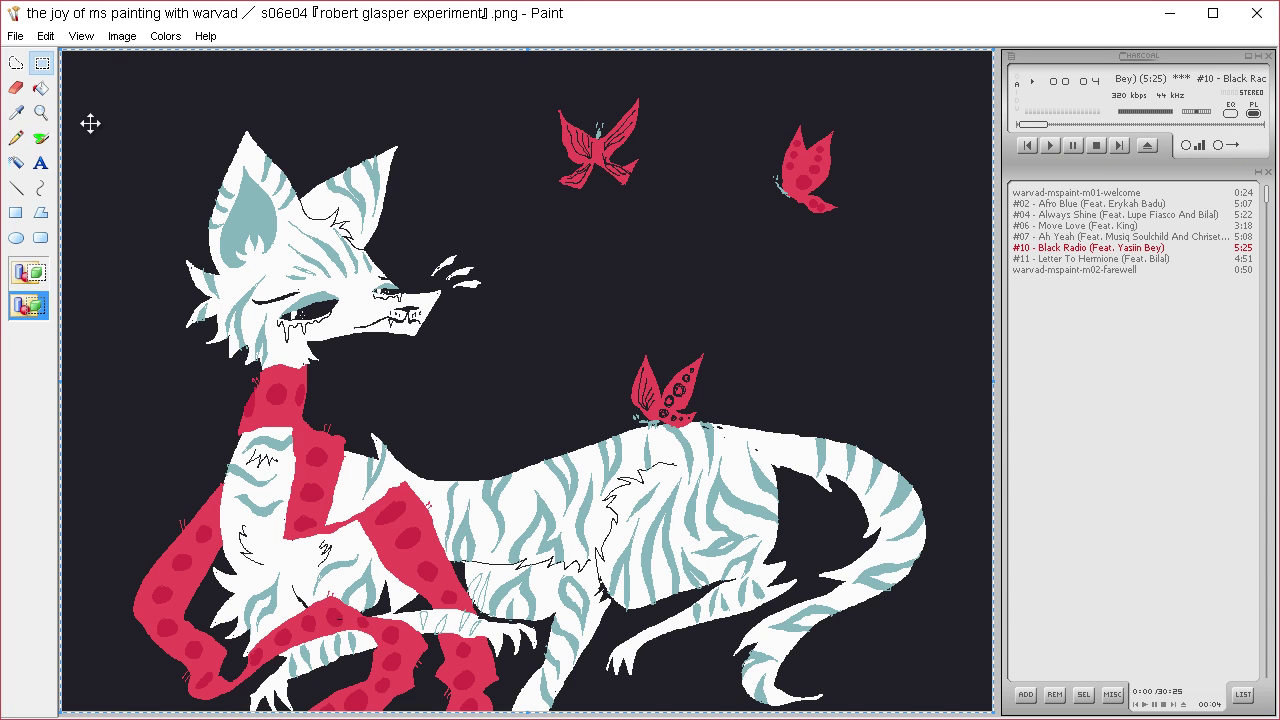
# - Try offsetting a transparent copy of the drawing, undo it, and remove the whole drawing from the dark canvas
pyautogui.moveTo(126, 91); pyautogui.dragTo(188, 105)
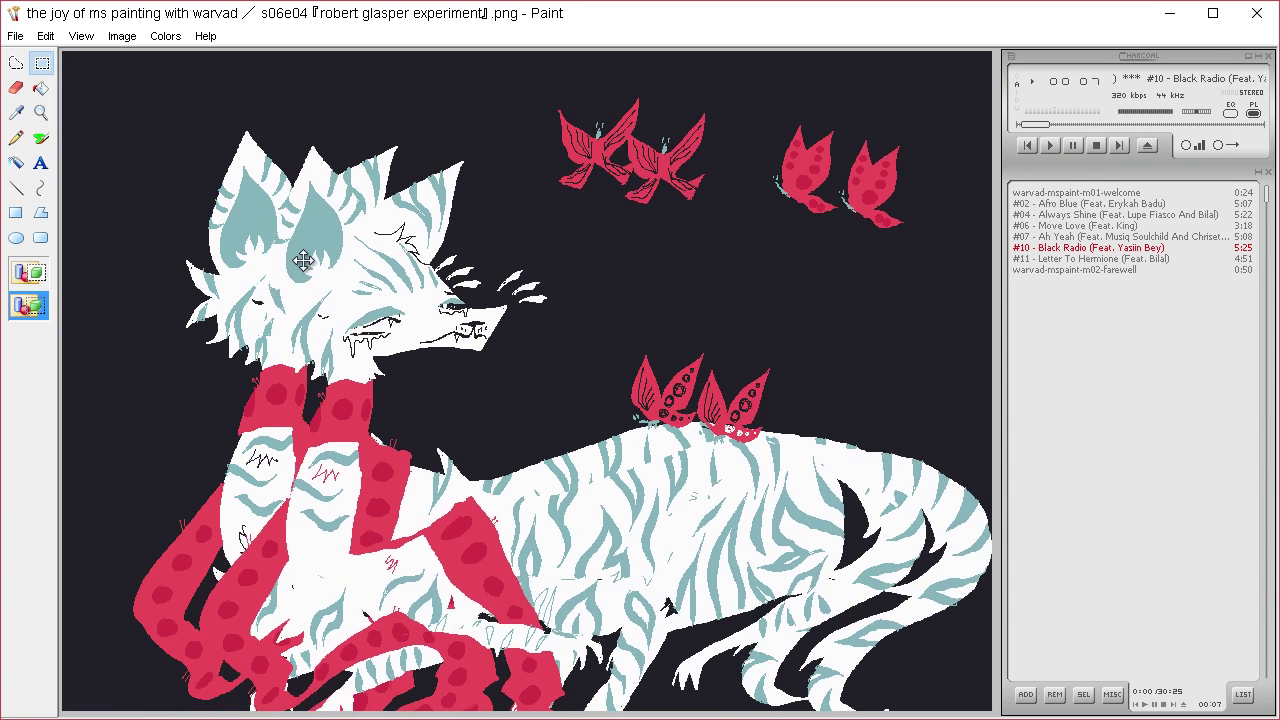
pyautogui.hotkey('ctrl', 'z')
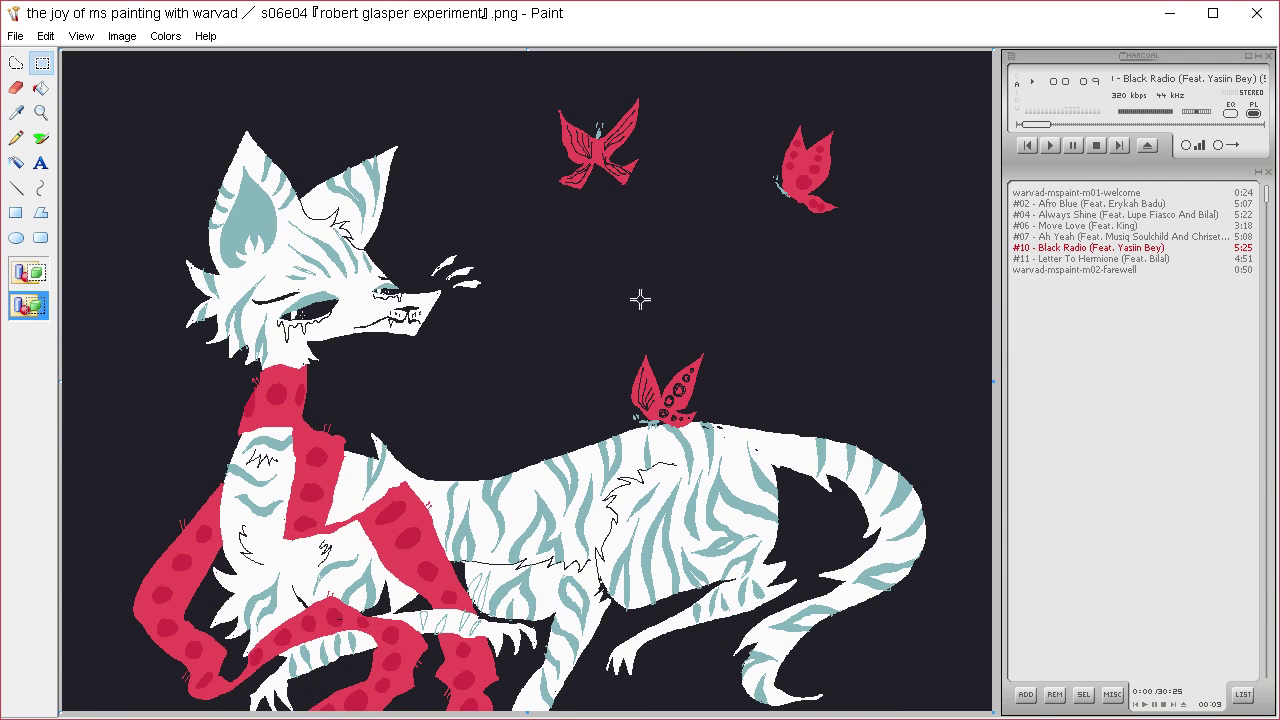
pyautogui.hotkey('ctrl', 'a')
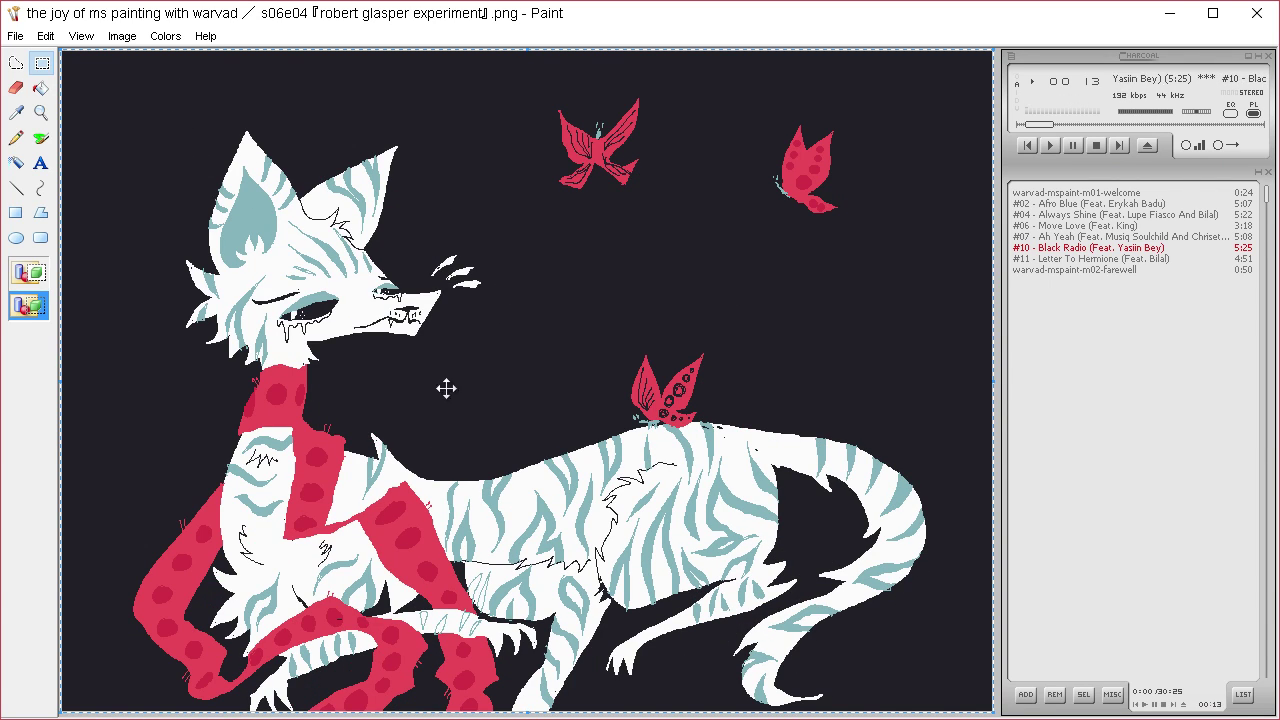
pyautogui.press('Delete')
# - Sample the dark canvas colour and define a slightly lighter custom shade of it as the drawing colour
pyautogui.click(16, 137)
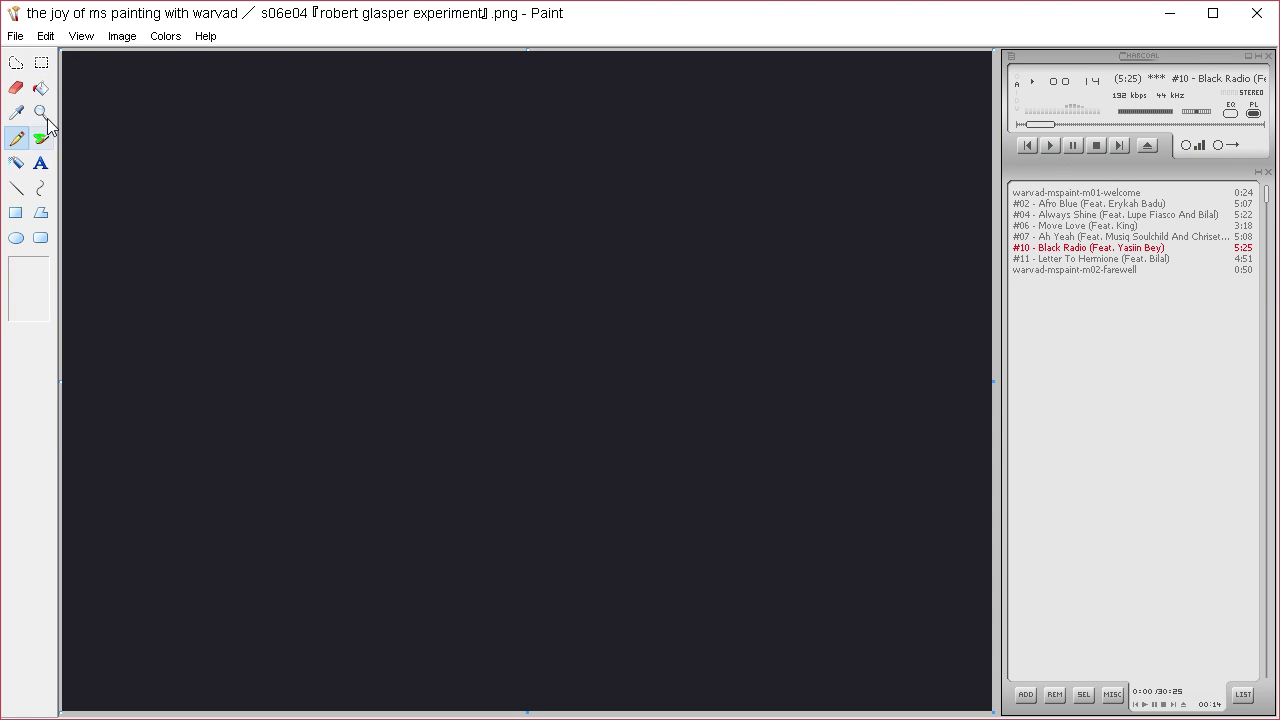
pyautogui.click(16, 112)
pyautogui.click(180, 150)
pyautogui.click(165, 36)
pyautogui.click(207, 59)
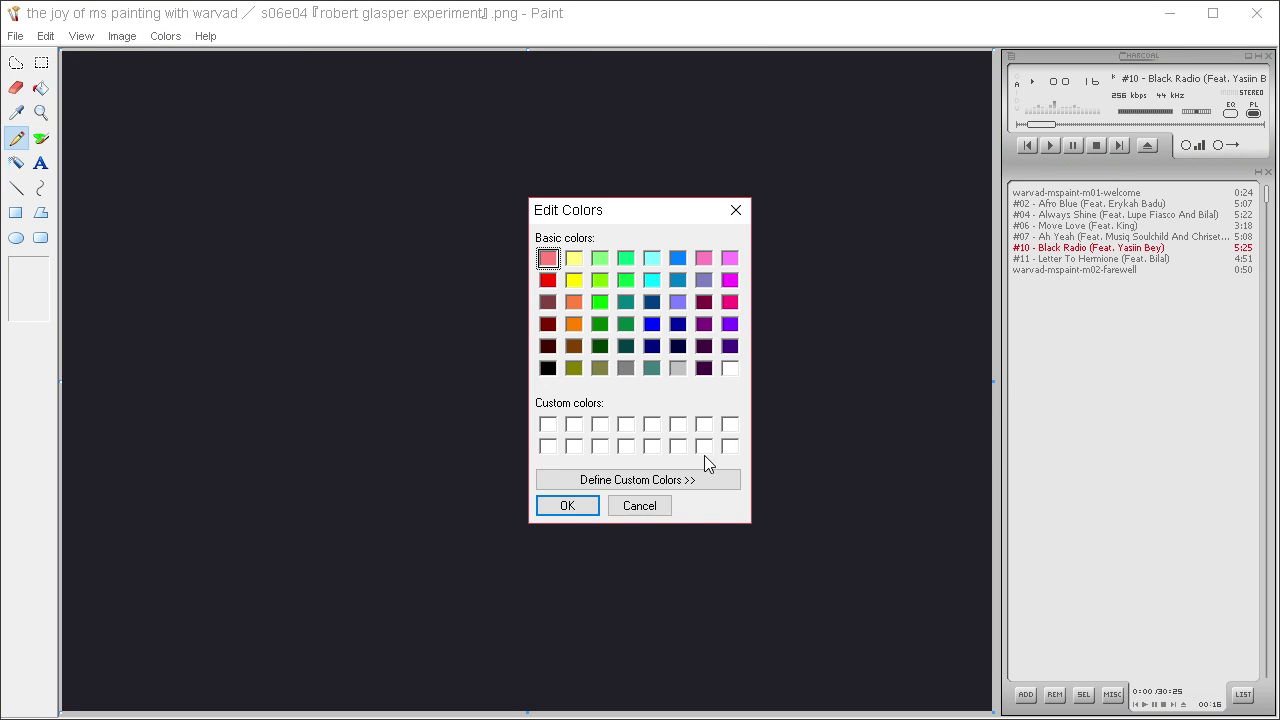
pyautogui.click(690, 480)
pyautogui.moveTo(966, 398); pyautogui.dragTo(966, 377)
pyautogui.click(567, 507)
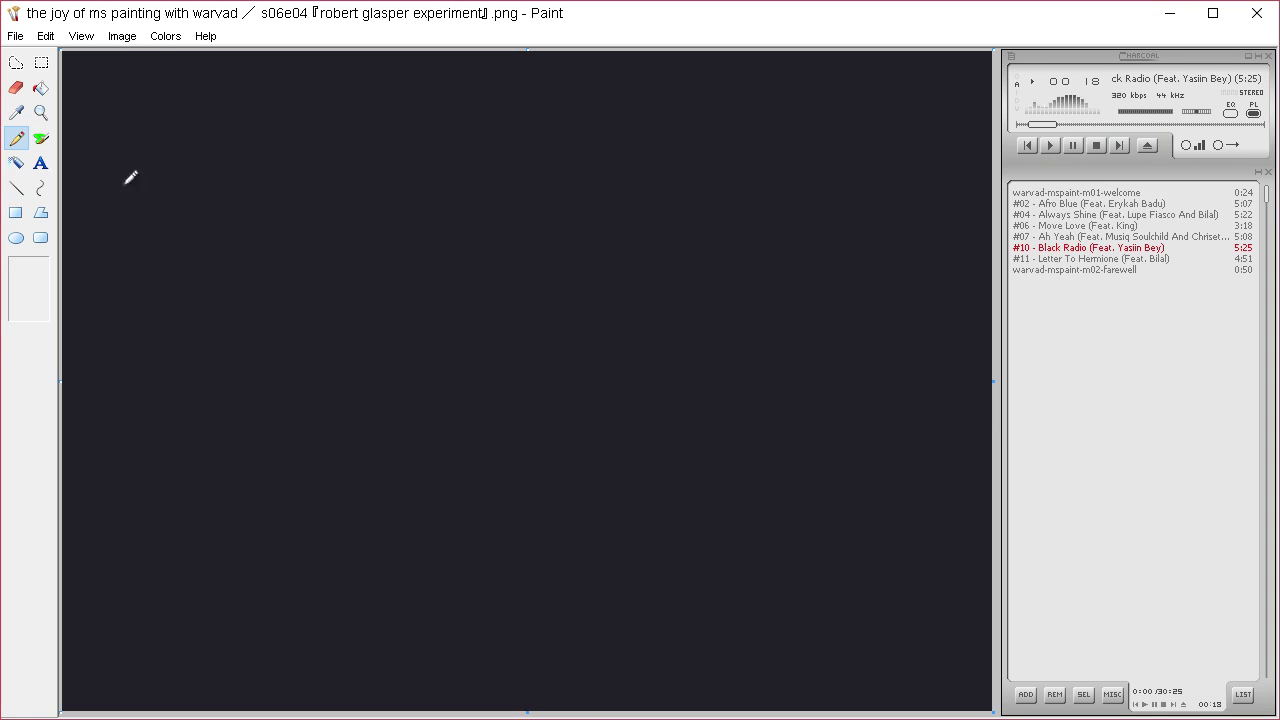
# - Outline a large rounded blob in the canvas's upper-left area with the Pencil and fill it with the lighter slate shade
pyautogui.moveTo(382, 134)
pyautogui.mouseDown()
pyautogui.moveTo(300, 434)
pyautogui.moveTo(535, 305)
pyautogui.moveTo(351, 131)
pyautogui.moveTo(391, 132)
pyautogui.mouseUp()
pyautogui.click(40, 87)
pyautogui.click(396, 302)
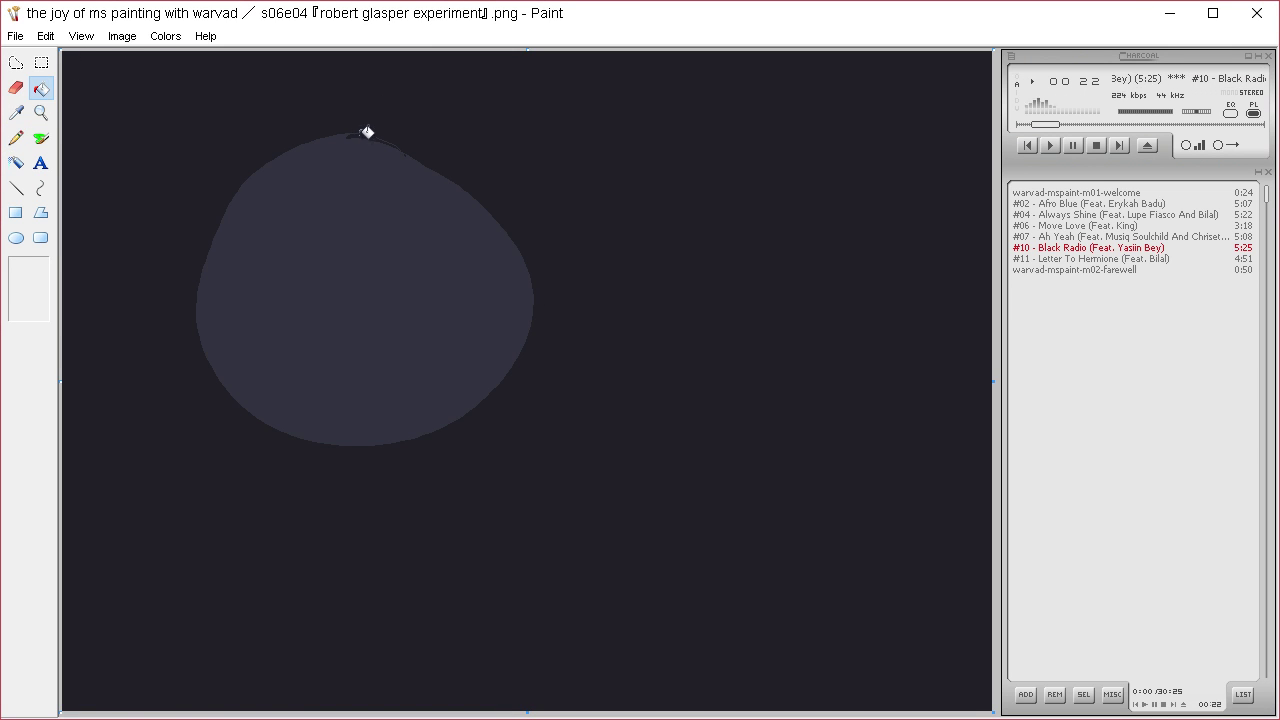
# - Remove the lighter slate blob so the canvas is plain dark slate
pyautogui.click(16, 112)
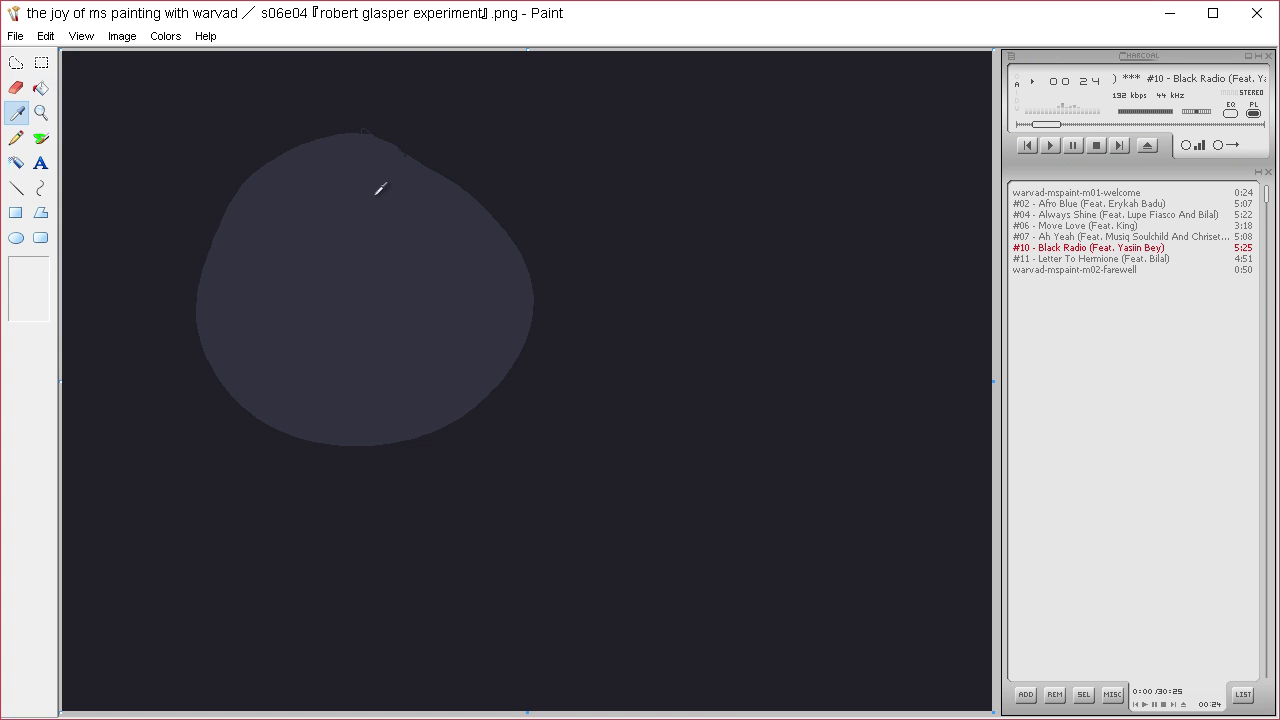
pyautogui.click(398, 146)
pyautogui.click(402, 152)
pyautogui.click(390, 134)
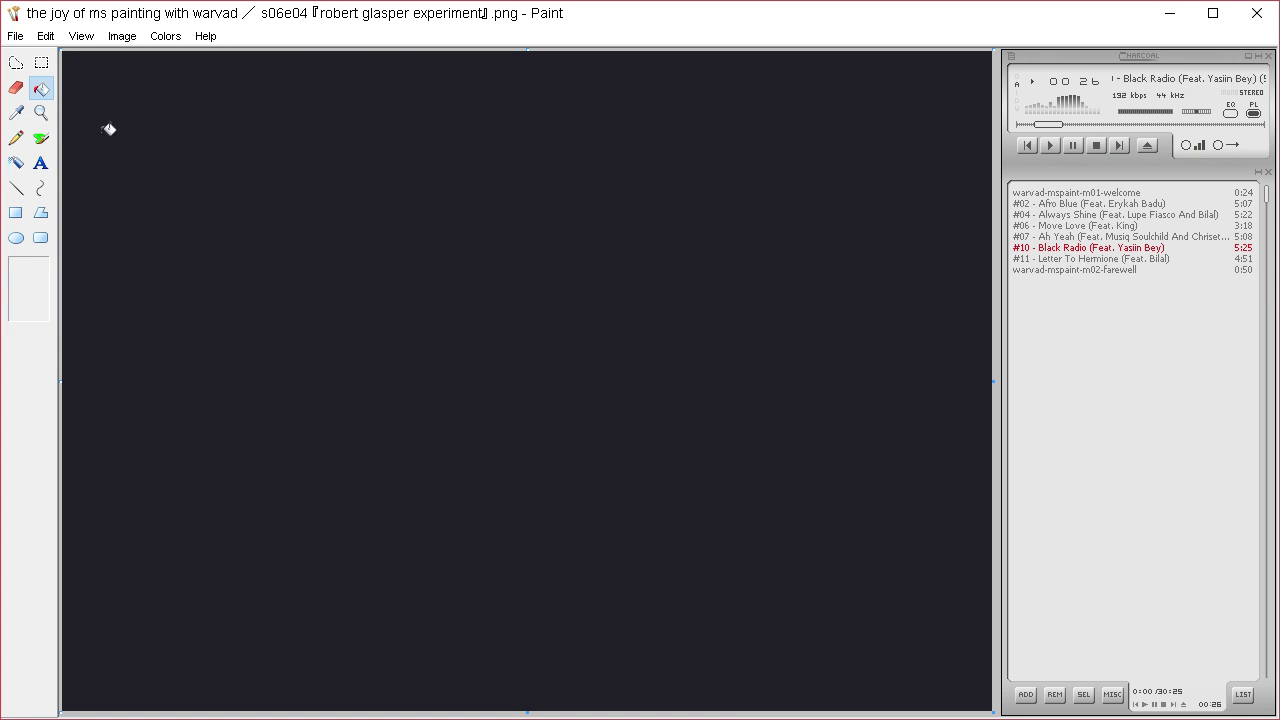
# - Define a darker slate (27, 27, 33), outline a rounded blob in the canvas's upper-left area, and fill everything outside it
pyautogui.click(166, 36)
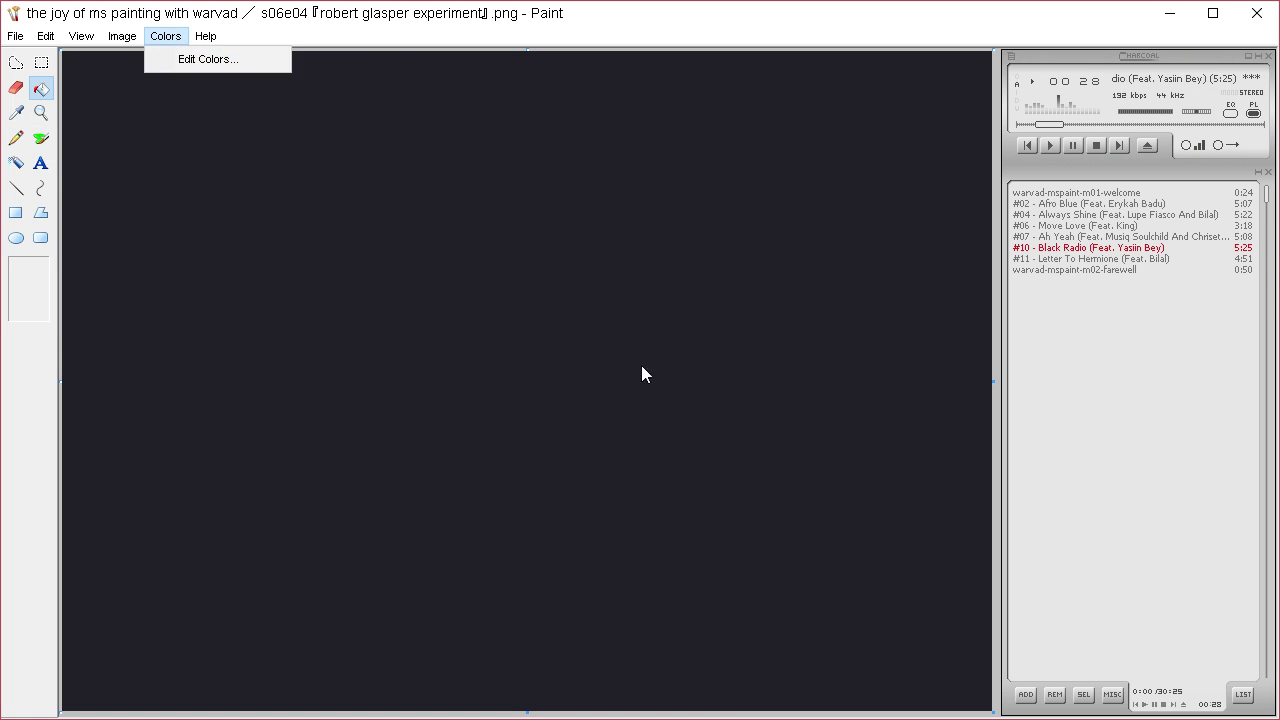
pyautogui.click(237, 60)
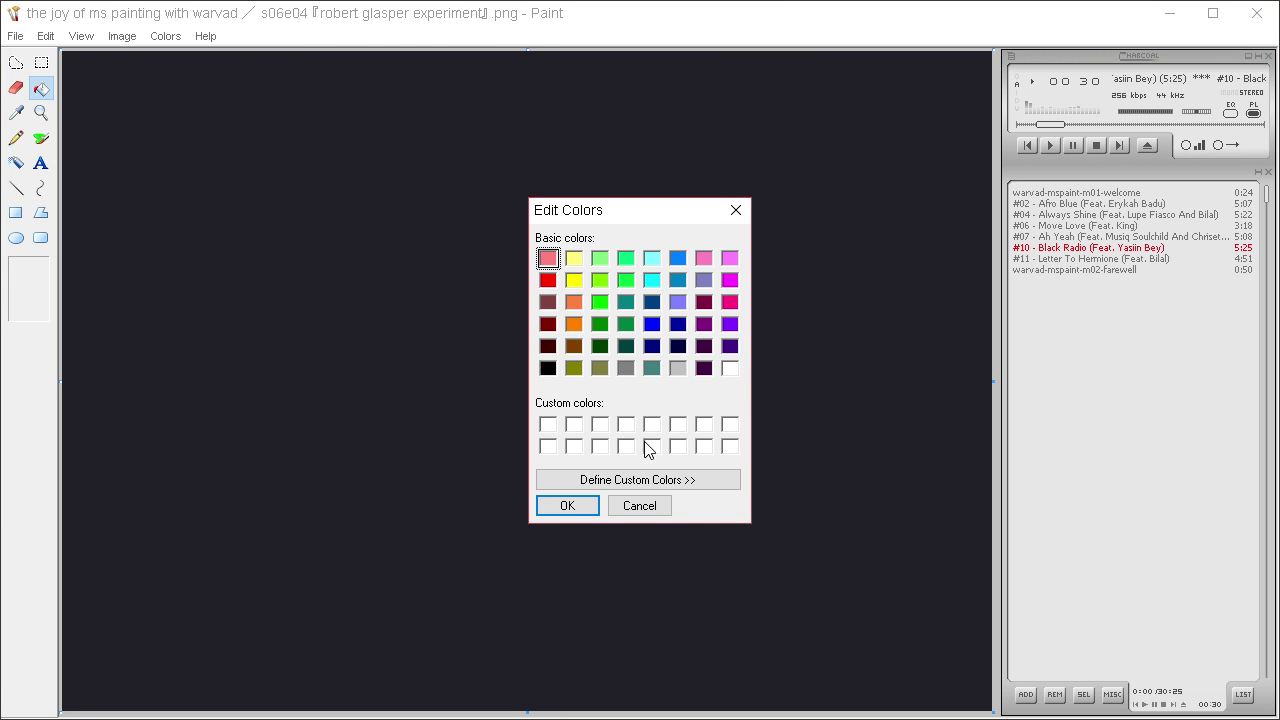
pyautogui.click(637, 480)
pyautogui.moveTo(966, 392); pyautogui.dragTo(966, 398)
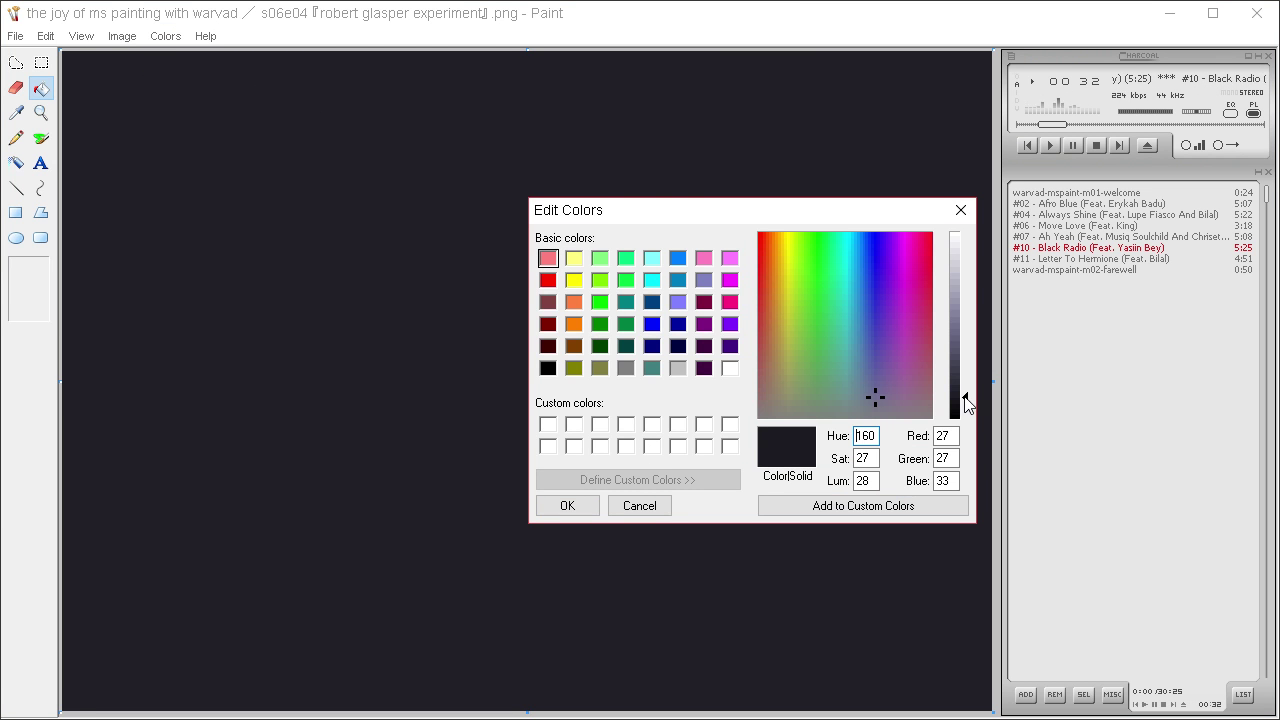
pyautogui.click(593, 507)
pyautogui.click(16, 138)
pyautogui.moveTo(431, 171)
pyautogui.mouseDown()
pyautogui.moveTo(366, 447)
pyautogui.moveTo(539, 287)
pyautogui.moveTo(435, 161)
pyautogui.mouseUp()
pyautogui.click(40, 89)
pyautogui.click(300, 230)
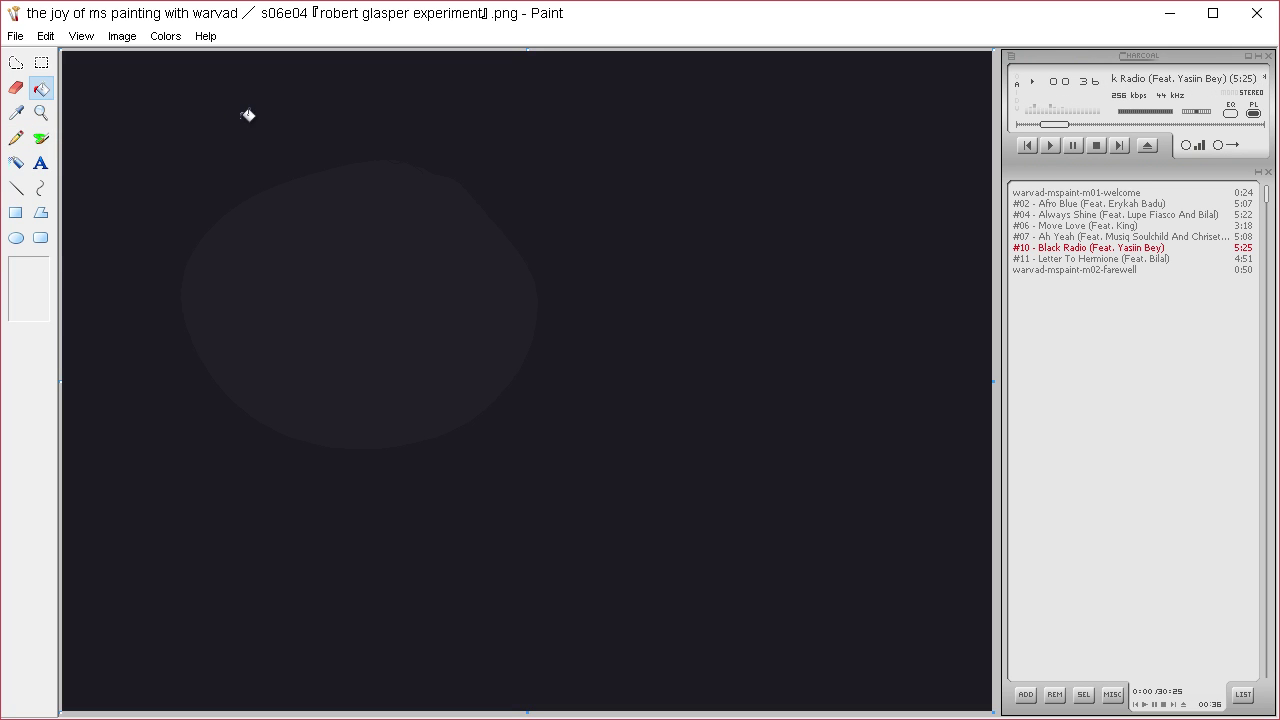
# - Define a still darker slate, outline a second, larger blob around the first with the Pencil, and fill the canvas outside it
pyautogui.click(165, 36)
pyautogui.click(168, 68)
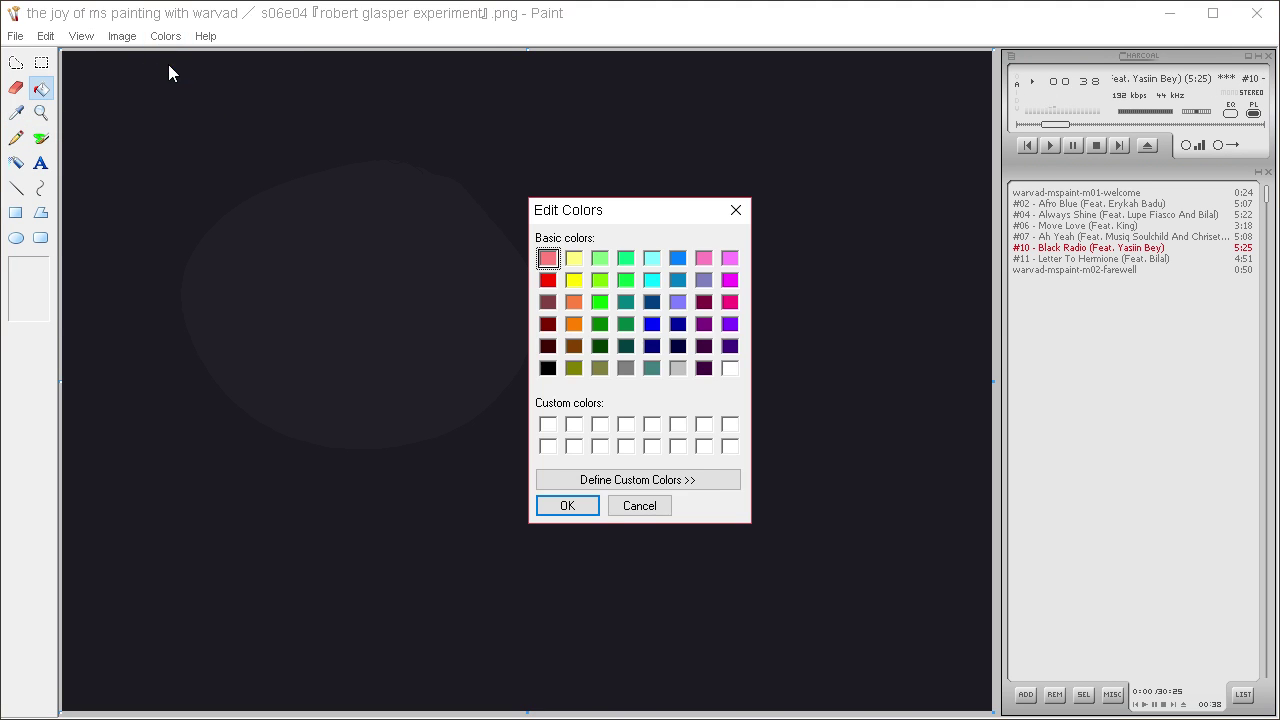
pyautogui.click(711, 479)
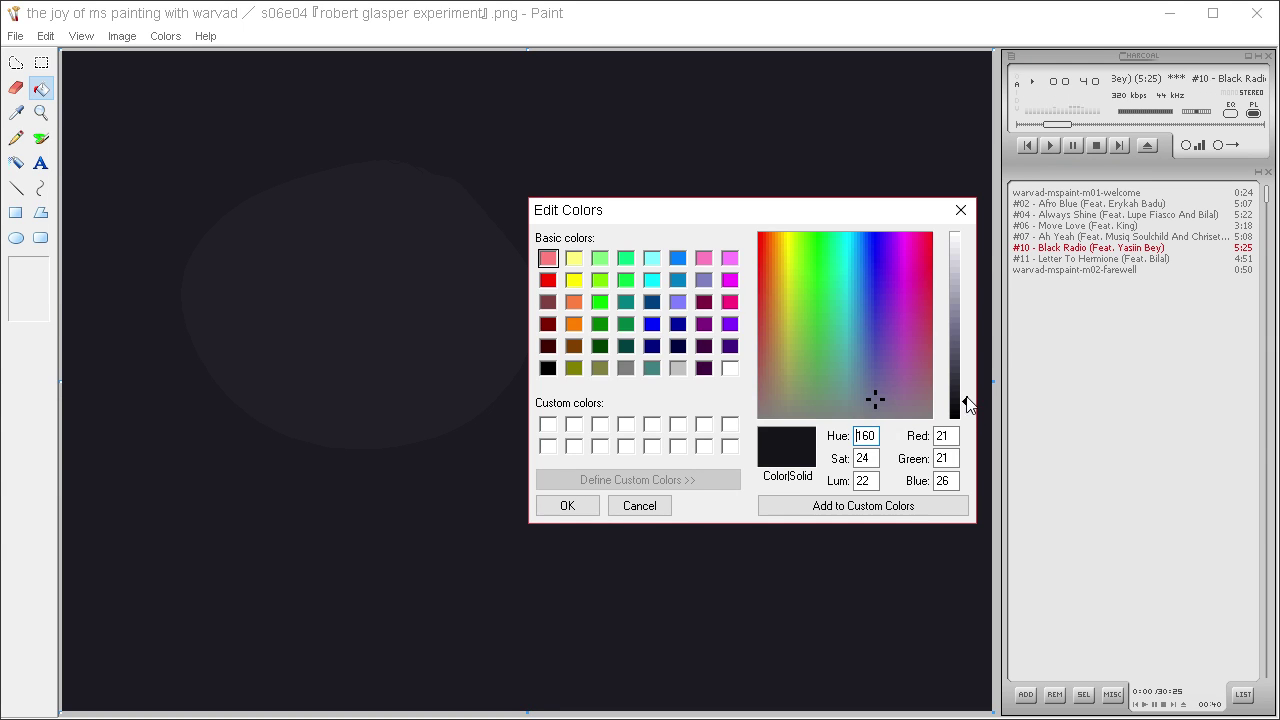
pyautogui.click(567, 505)
pyautogui.click(16, 138)
pyautogui.moveTo(304, 102); pyautogui.dragTo(82, 310)
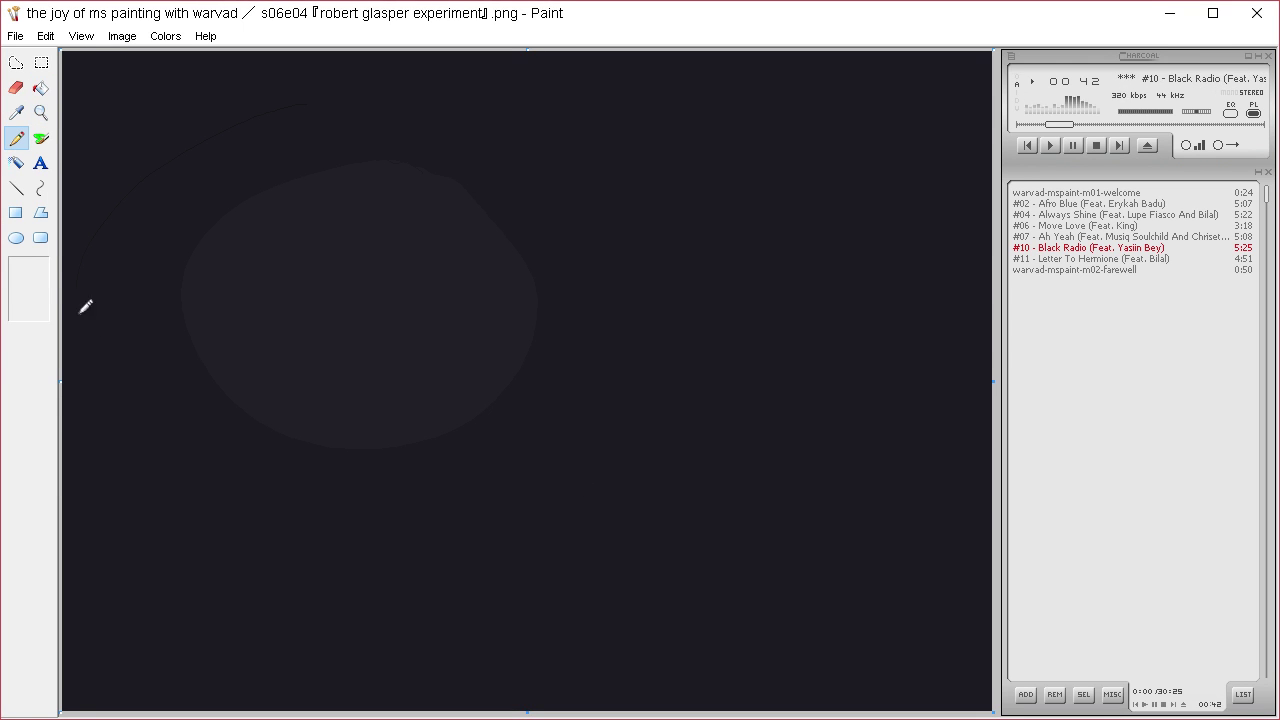
pyautogui.moveTo(613, 447)
pyautogui.mouseDown()
pyautogui.moveTo(613, 231)
pyautogui.moveTo(414, 118)
pyautogui.mouseUp()
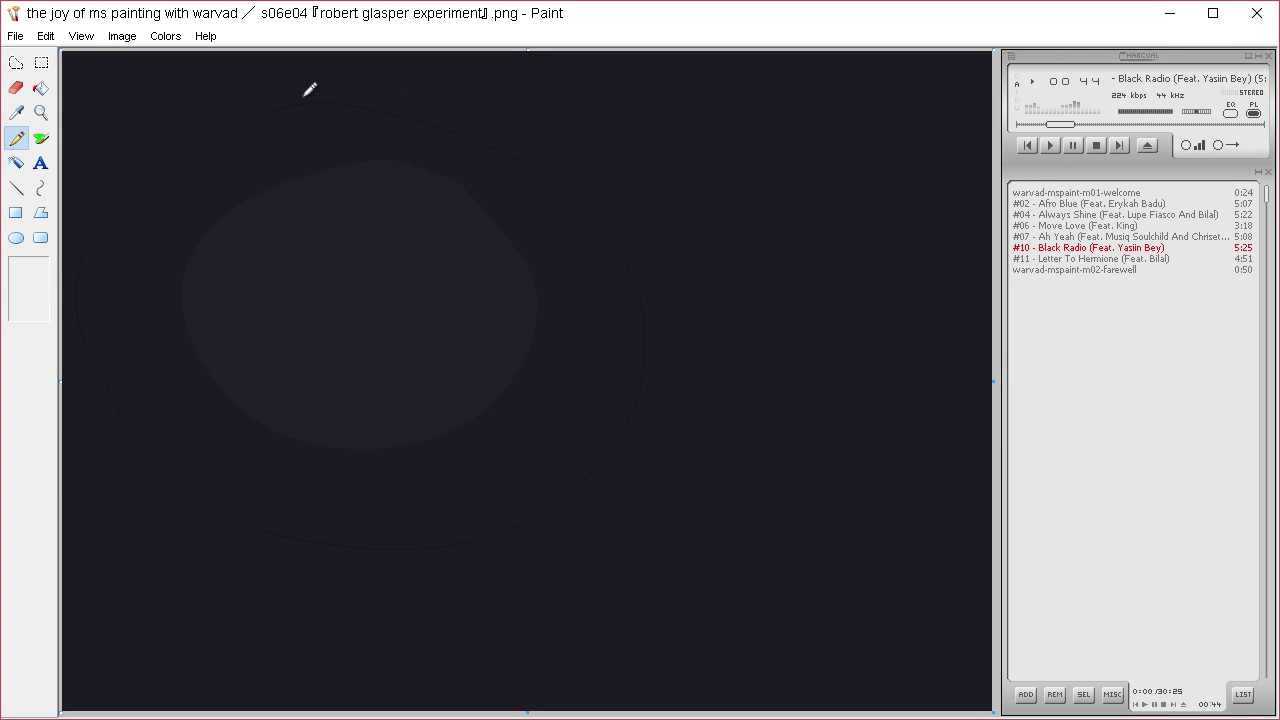
pyautogui.click(40, 88)
pyautogui.click(122, 94)
# - Darken the drawing colour slightly, outline a third ring around the second blob, and fill the area beyond it
pyautogui.click(166, 36)
pyautogui.click(172, 59)
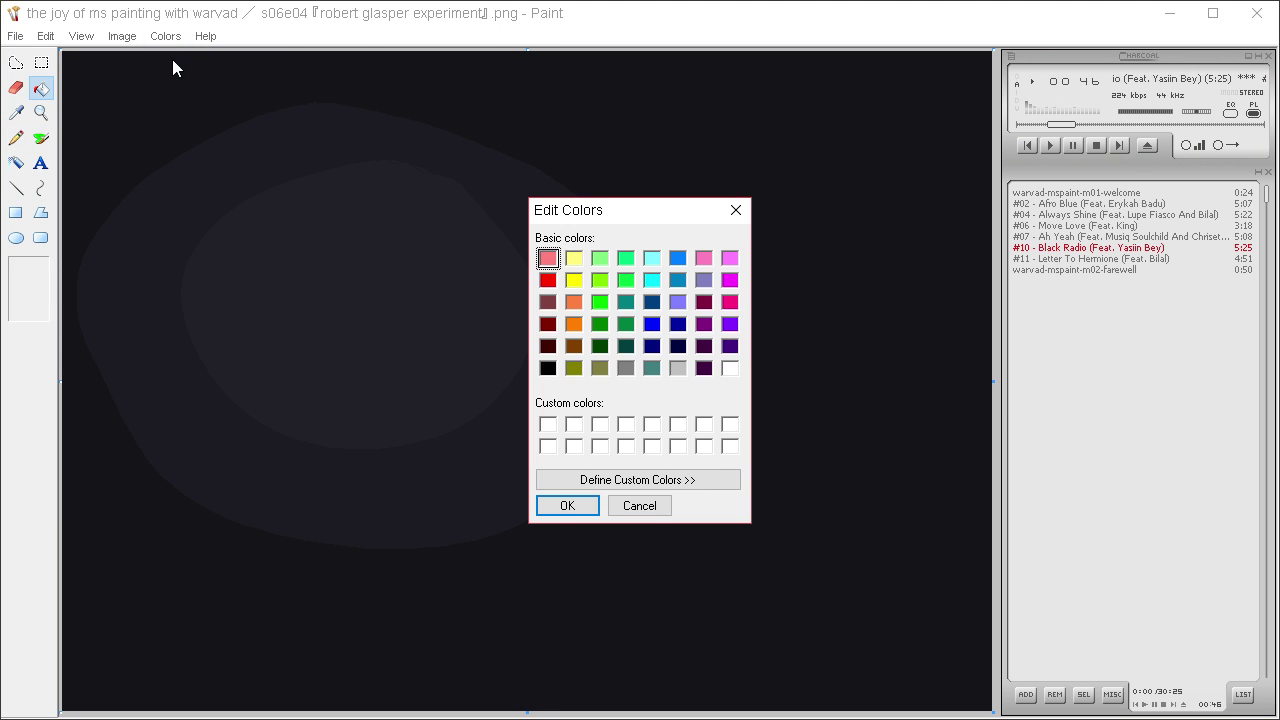
pyautogui.click(704, 479)
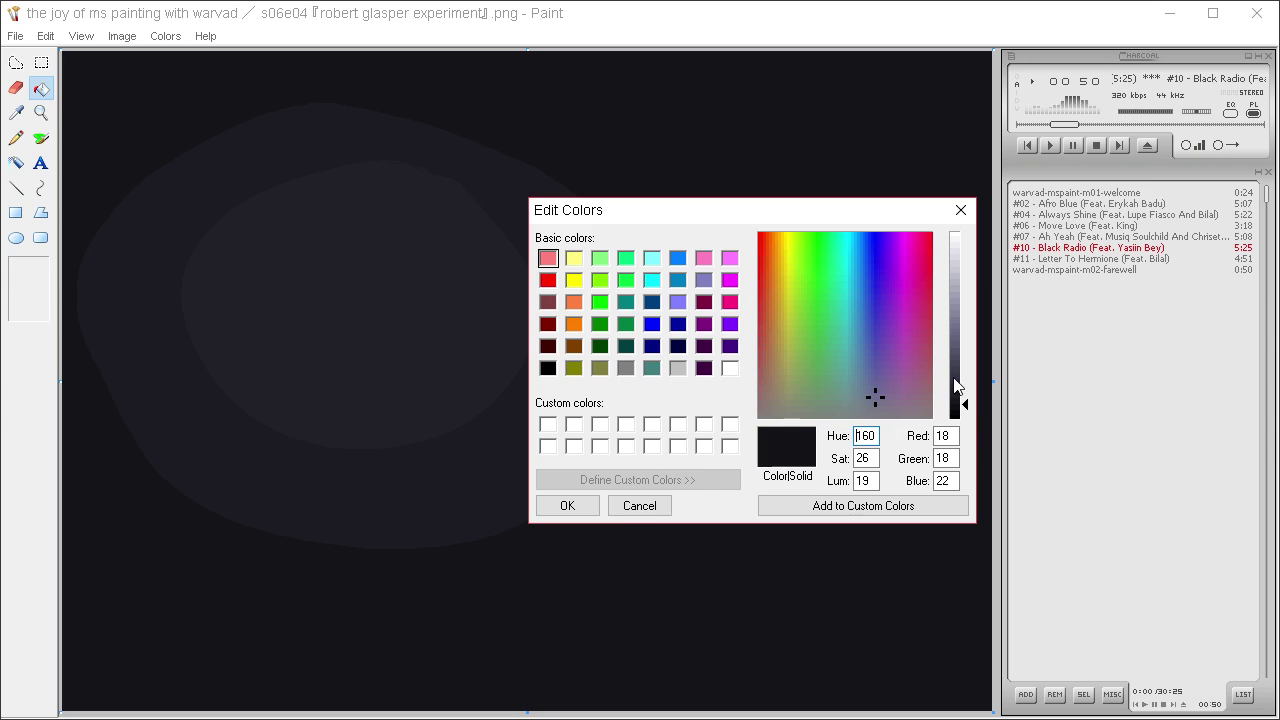
pyautogui.click(595, 504)
pyautogui.click(16, 138)
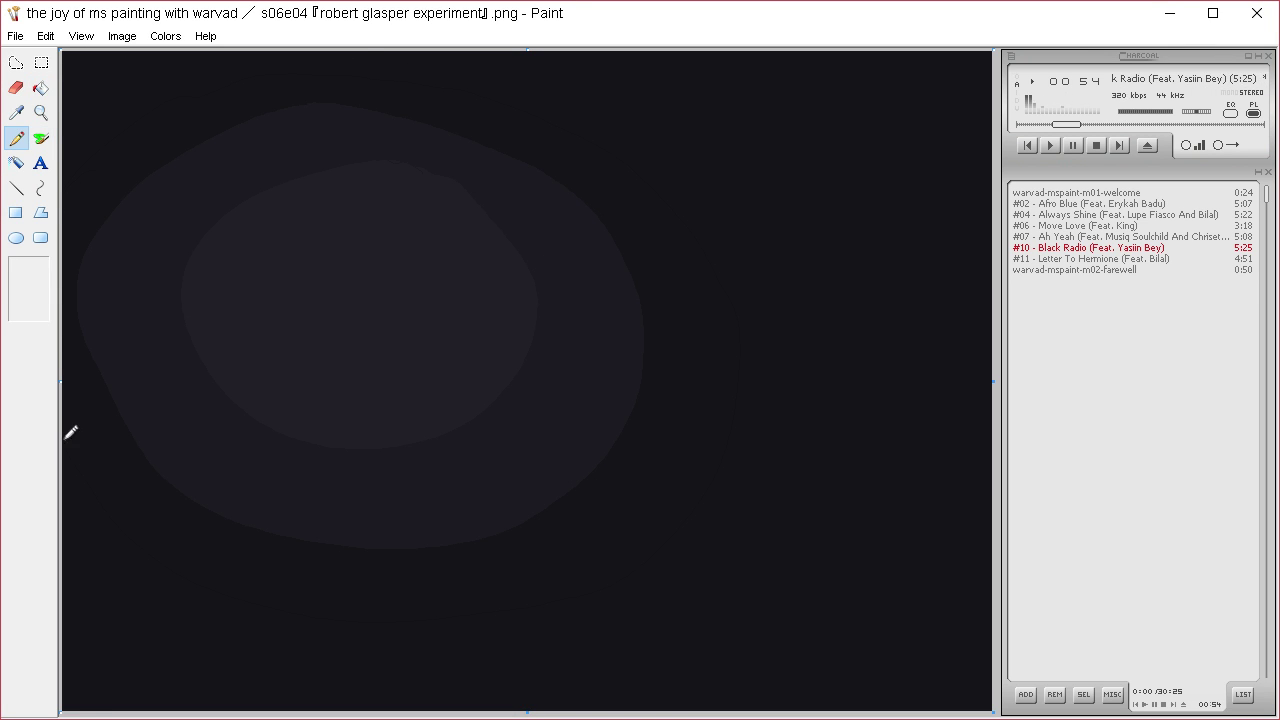
pyautogui.click(40, 88)
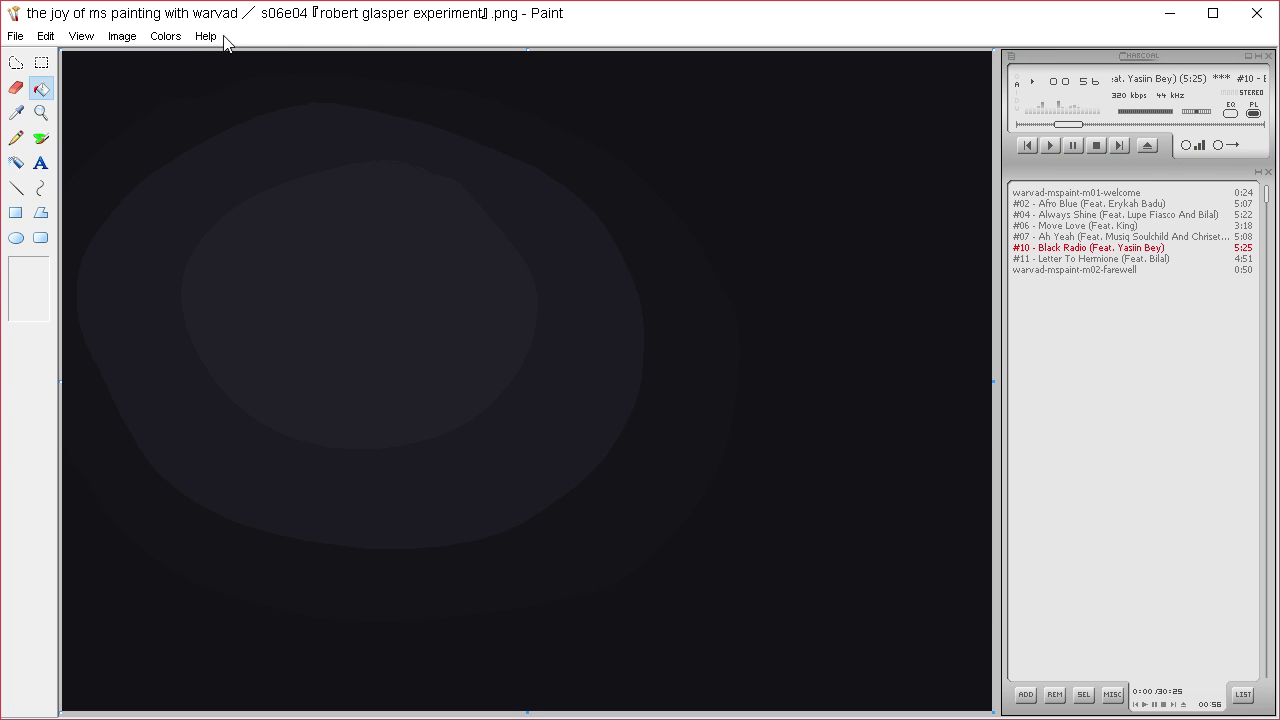
# - Darken the shade again, outline a fourth ring reaching the canvas's lower part, and fill the outer area including the upper-left corner
pyautogui.click(166, 36)
pyautogui.click(180, 60)
pyautogui.click(704, 474)
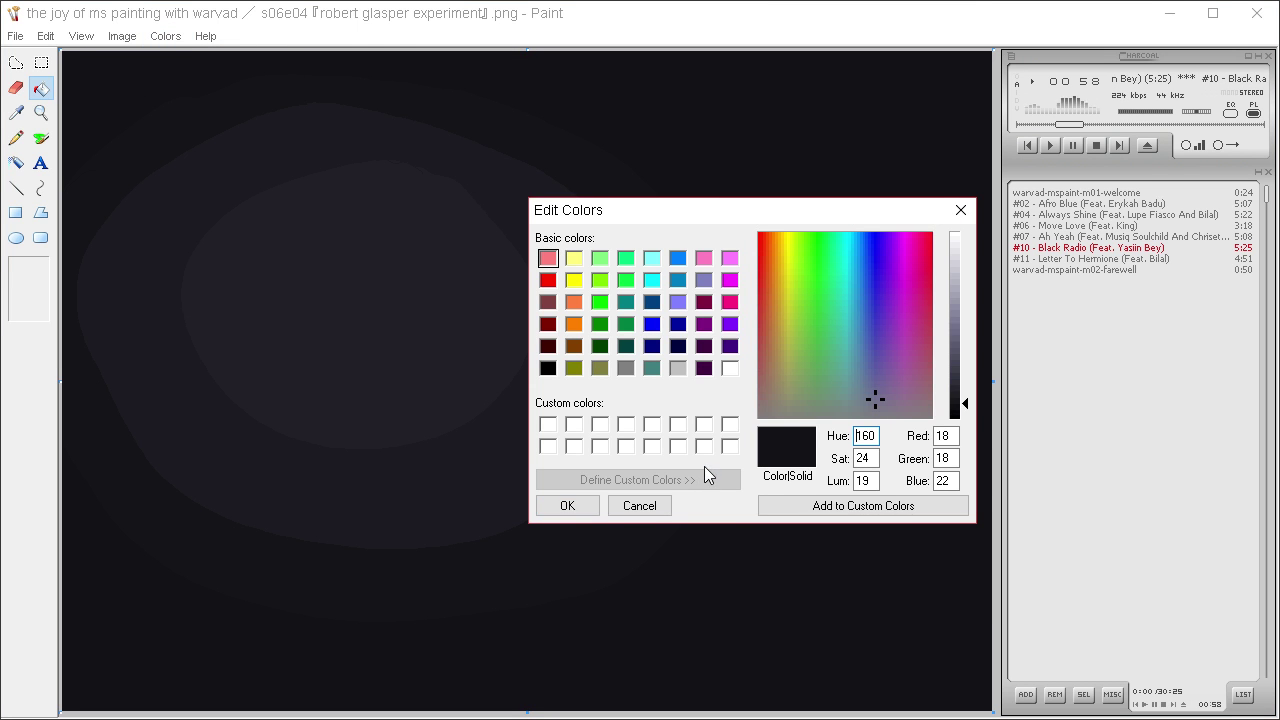
pyautogui.click(966, 412)
pyautogui.click(567, 505)
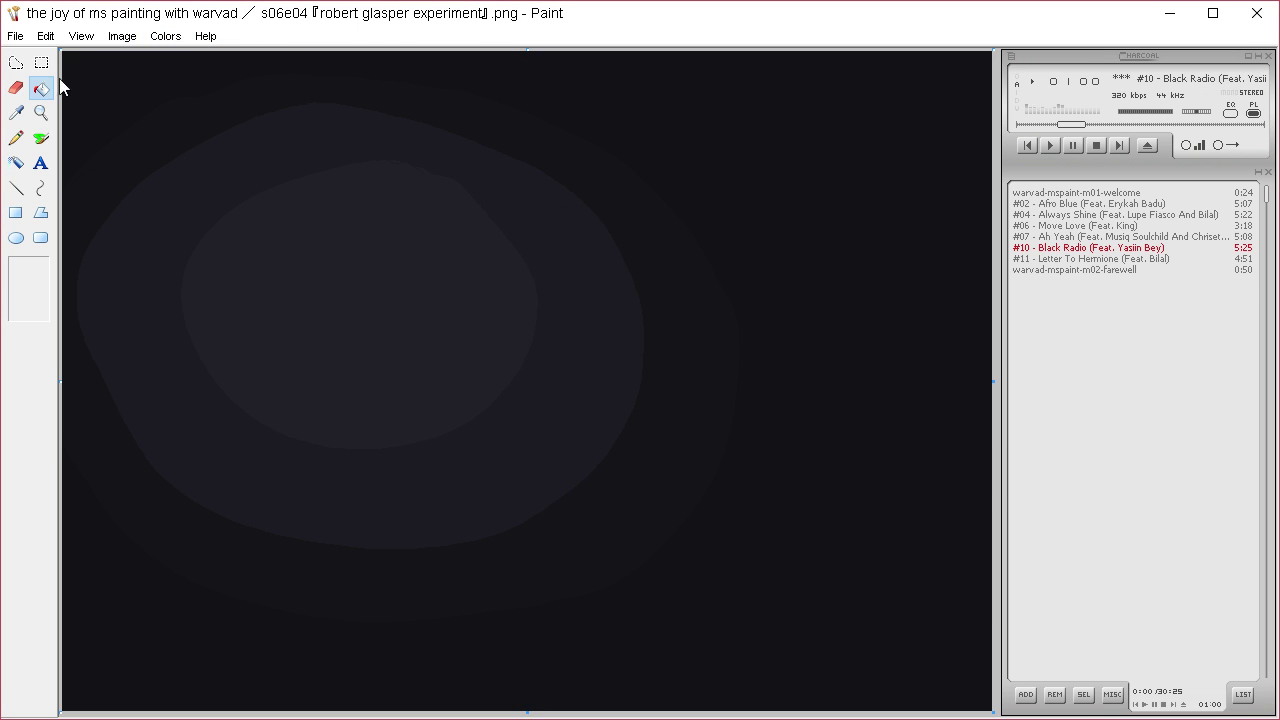
pyautogui.click(16, 112)
pyautogui.click(18, 138)
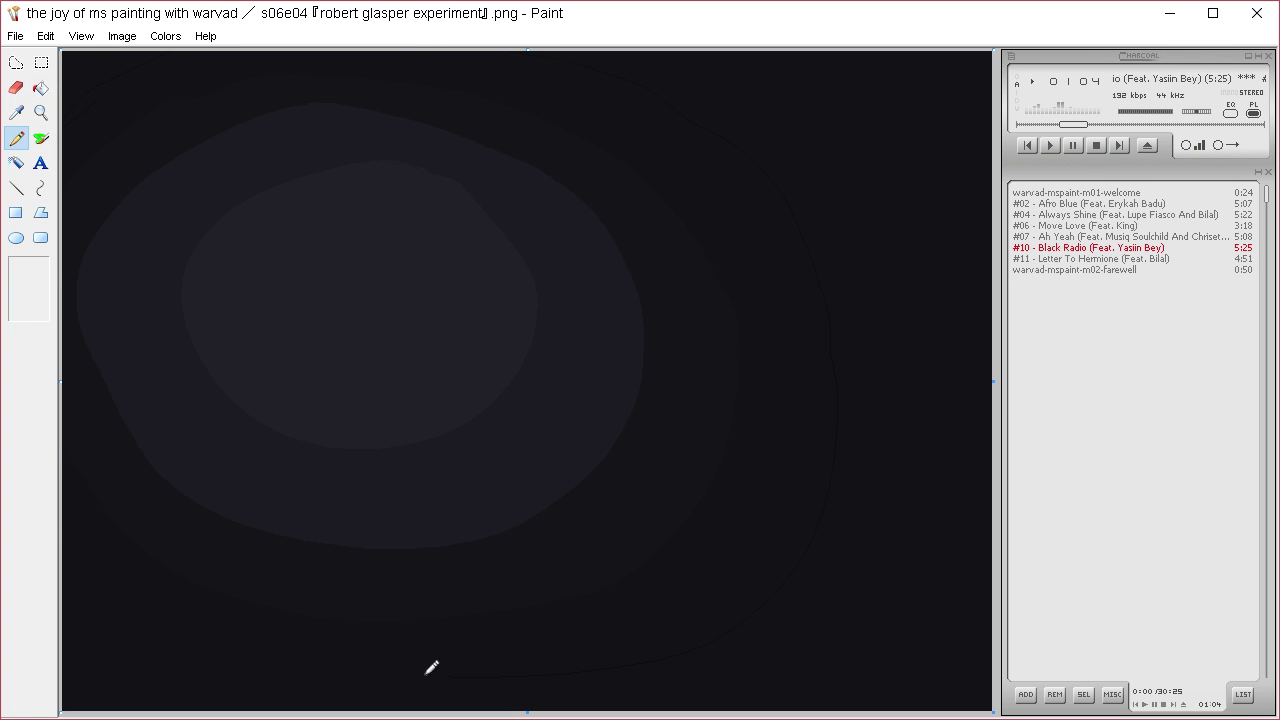
pyautogui.click(40, 87)
pyautogui.click(103, 69)
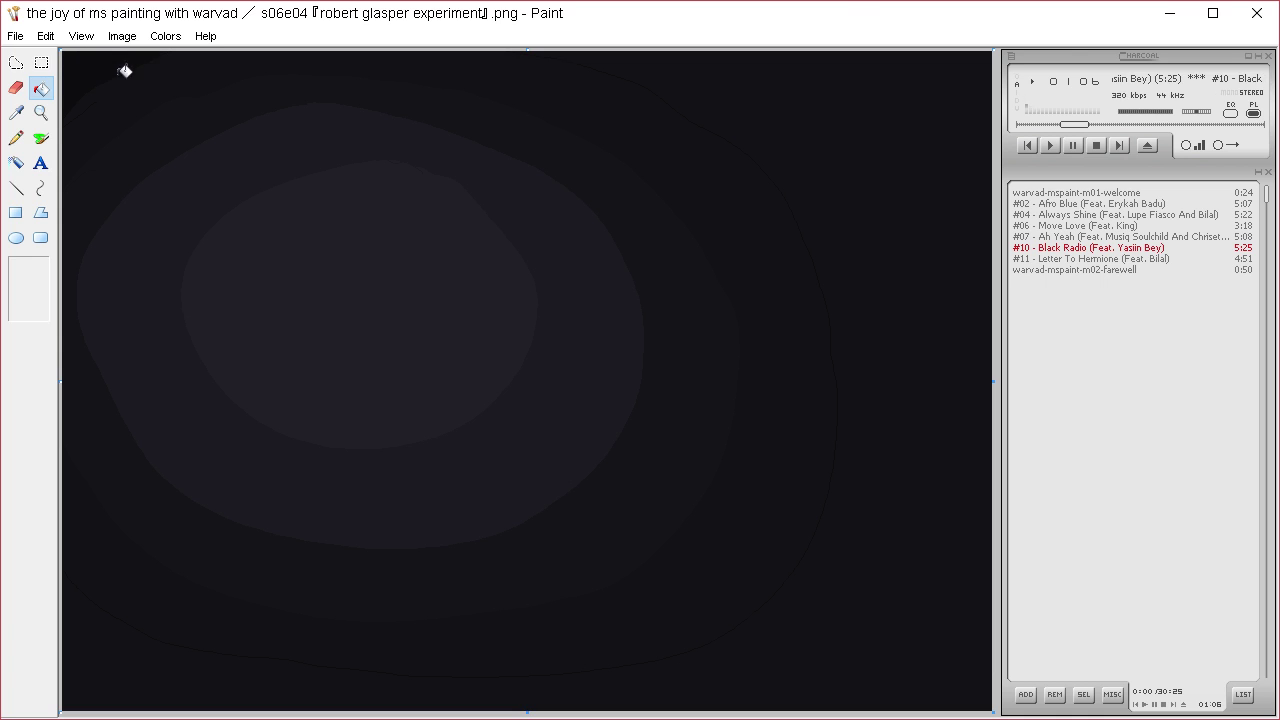
# - Define a nearly black shade, draw a fifth ring near the canvas's right side, and fill the area outside it
pyautogui.click(165, 36)
pyautogui.click(177, 58)
pyautogui.click(714, 476)
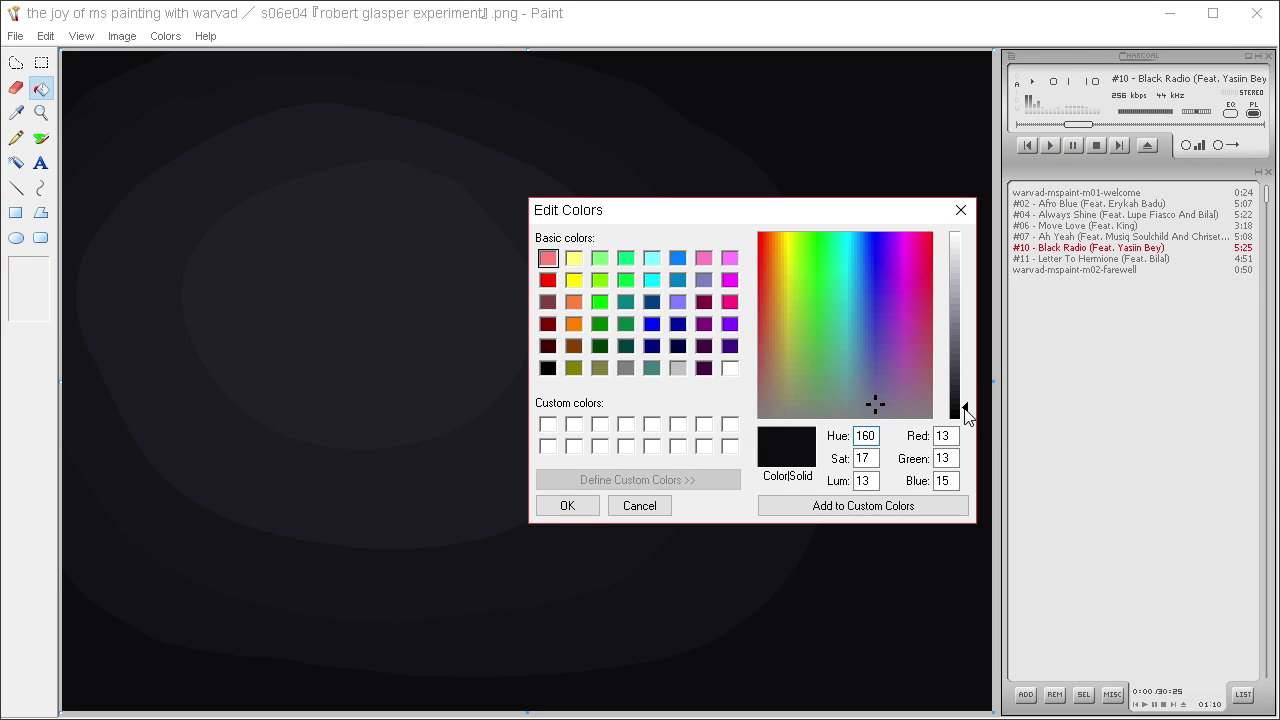
pyautogui.moveTo(966, 418); pyautogui.dragTo(966, 421)
pyautogui.click(567, 505)
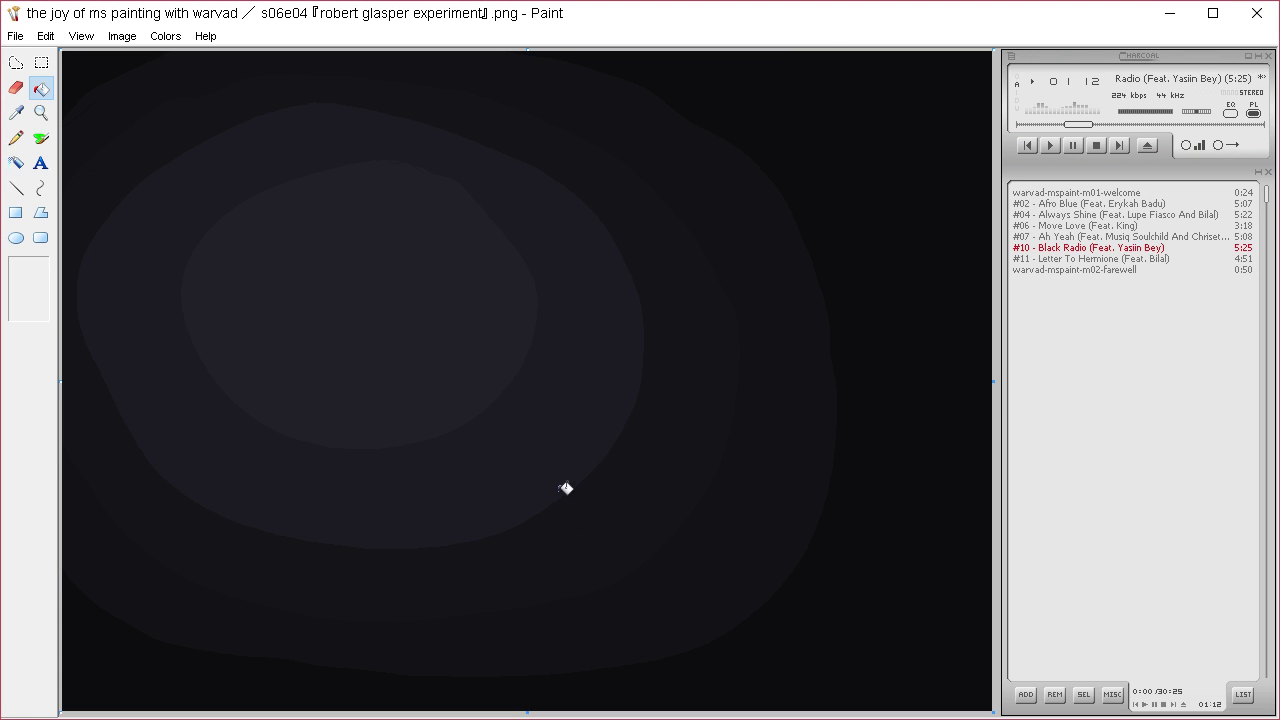
pyautogui.click(25, 141)
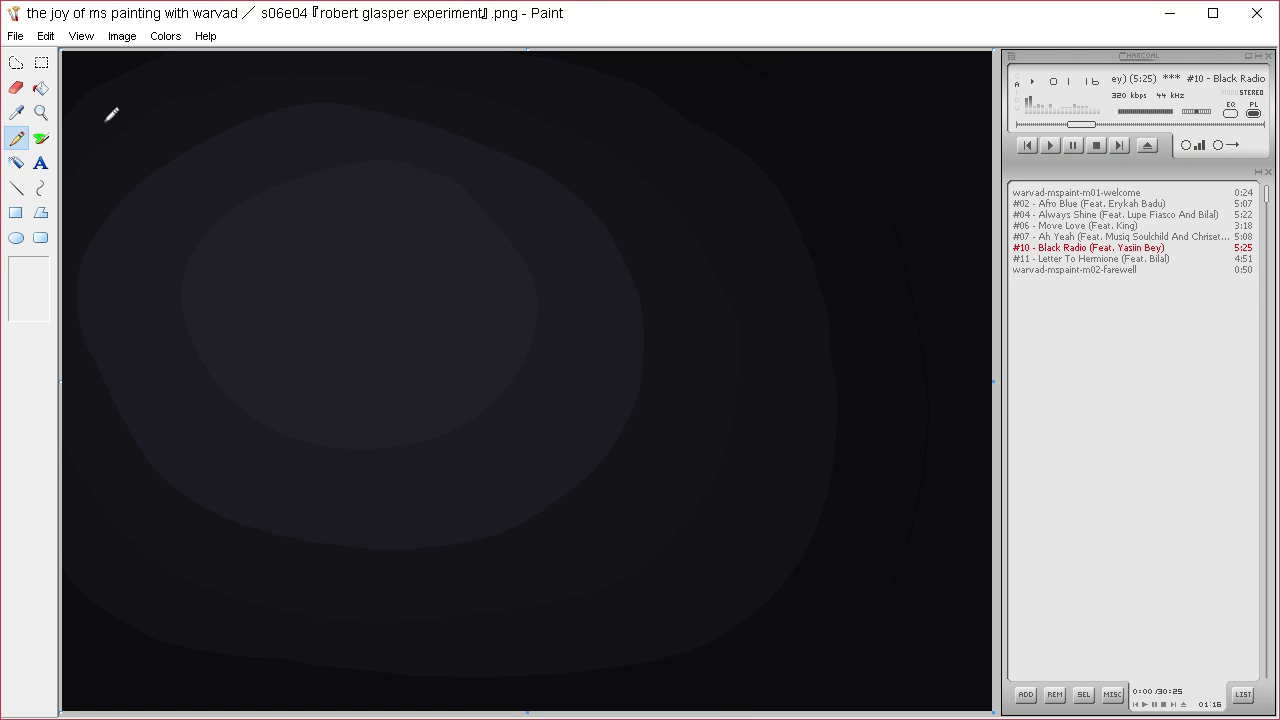
pyautogui.click(41, 88)
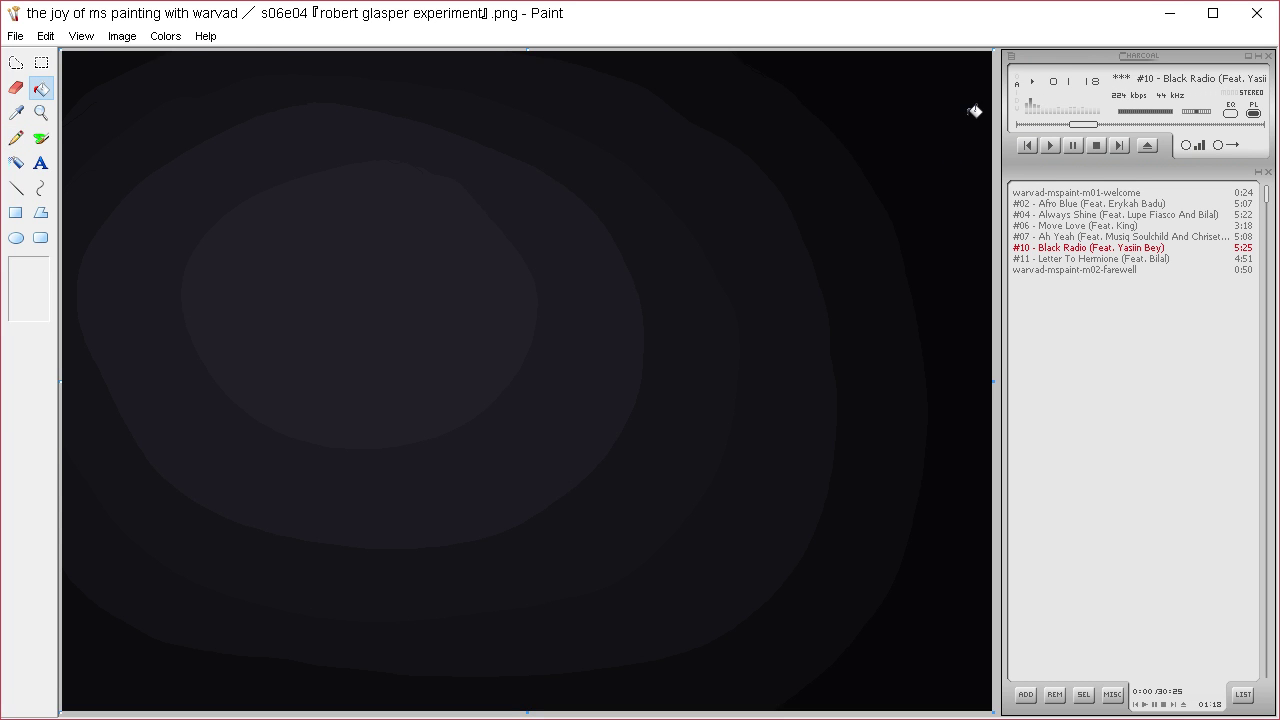
# - Lower the near-black colour's luminosity further, outline the outermost ring at the right edge, and fill the remaining corners
pyautogui.click(168, 37)
pyautogui.click(180, 60)
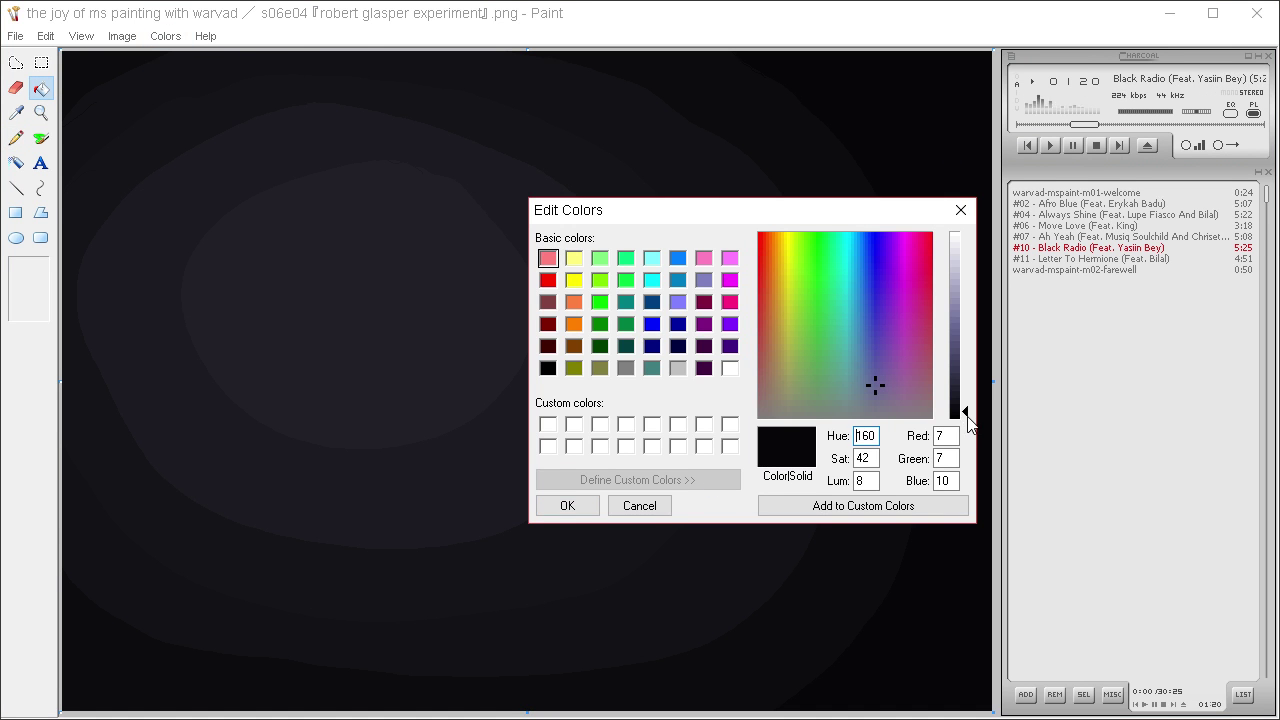
pyautogui.moveTo(970, 426); pyautogui.dragTo(970, 430)
pyautogui.click(590, 502)
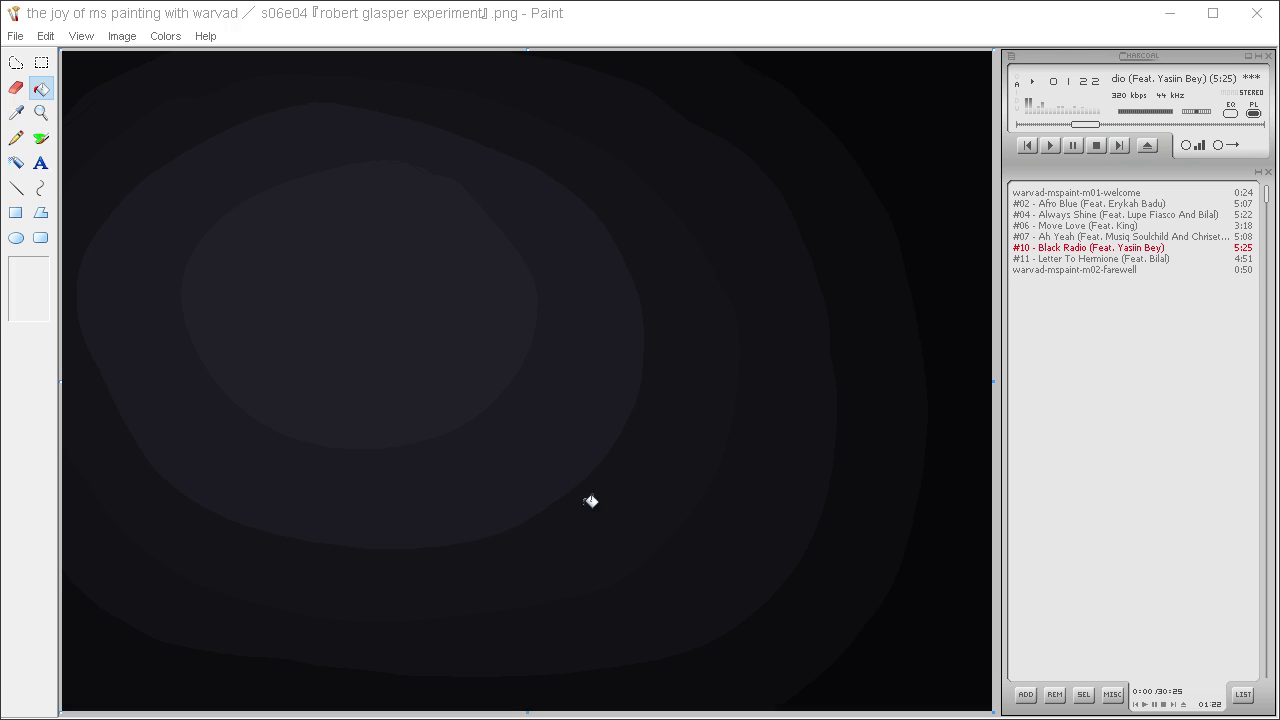
pyautogui.click(17, 139)
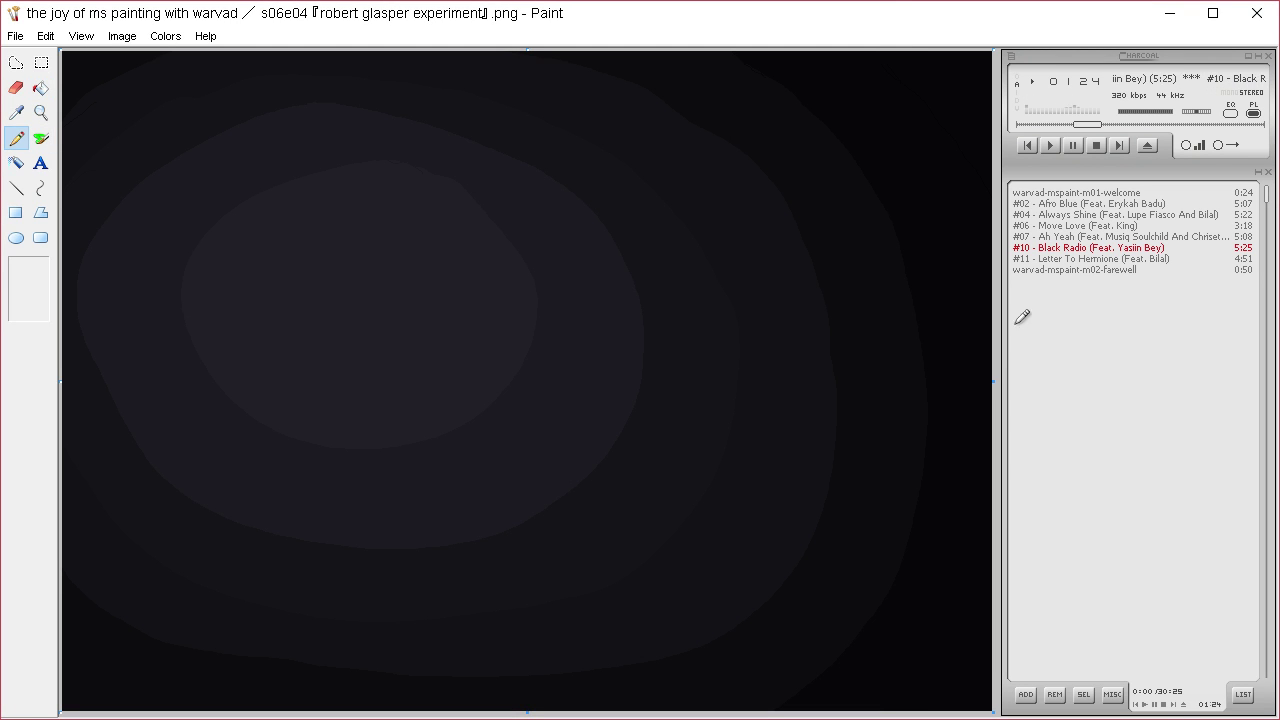
pyautogui.click(40, 88)
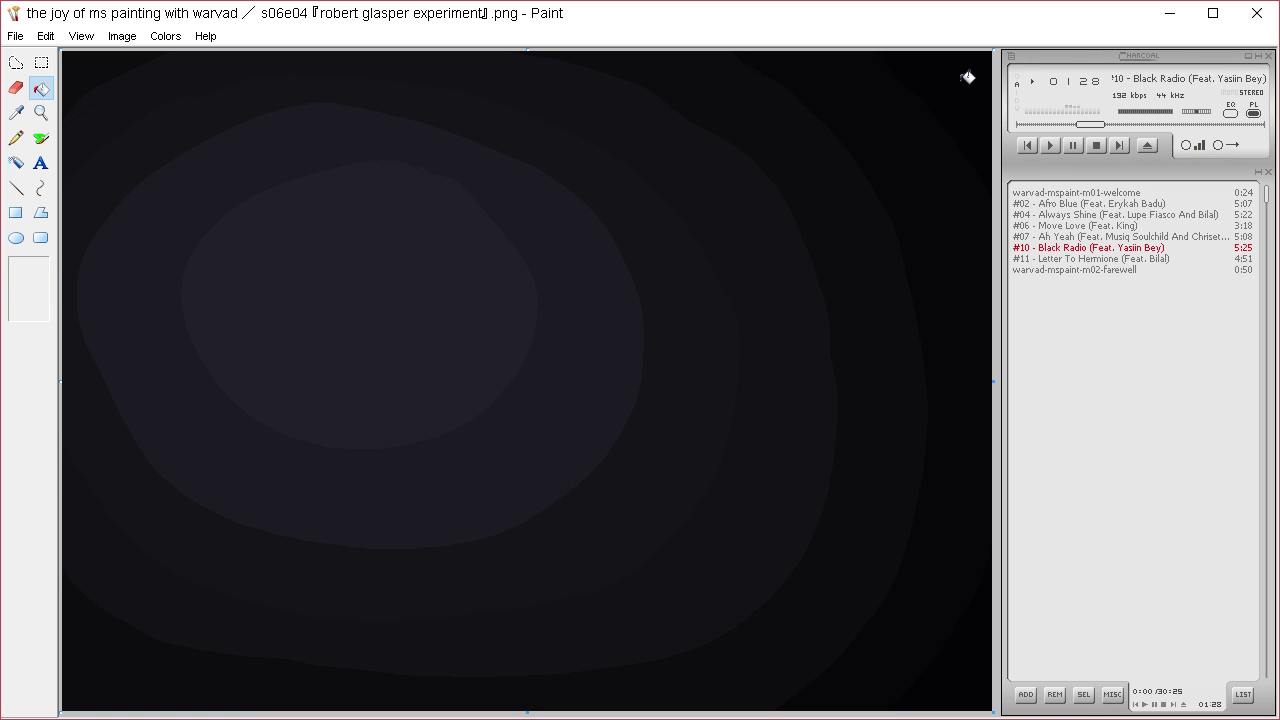
# - Paste the copied creature and butterflies drawing over the ringed dark backdrop
pyautogui.hotkey('ctrl', 'v')
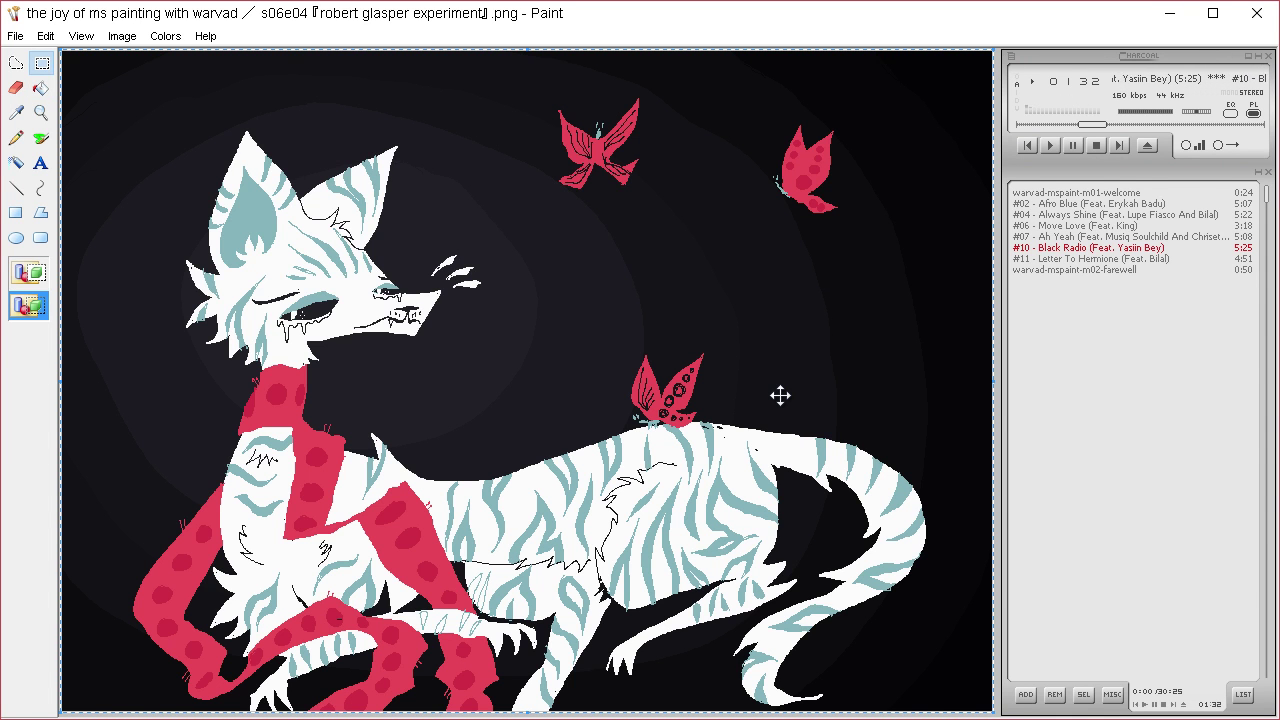
# - Sample the teal of the creature's inner ear and define a darker shade of it as the drawing colour
pyautogui.click(40, 88)
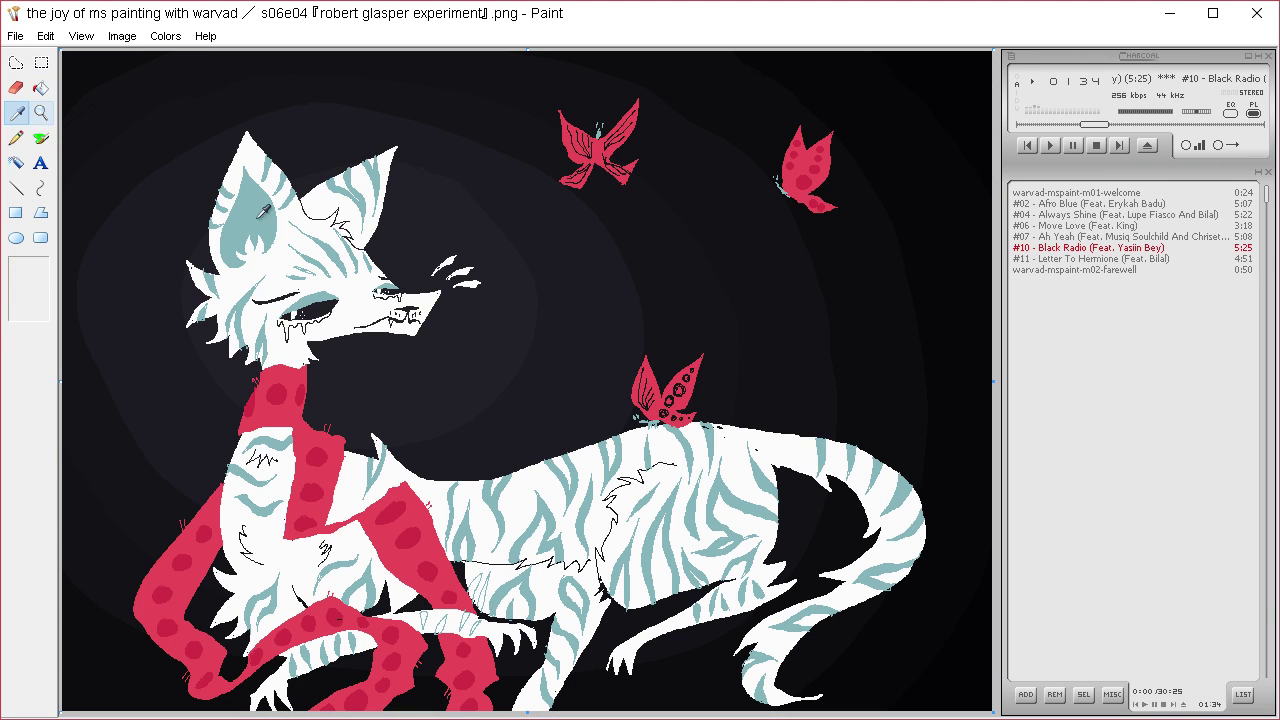
pyautogui.click(165, 36)
pyautogui.click(200, 57)
pyautogui.click(672, 479)
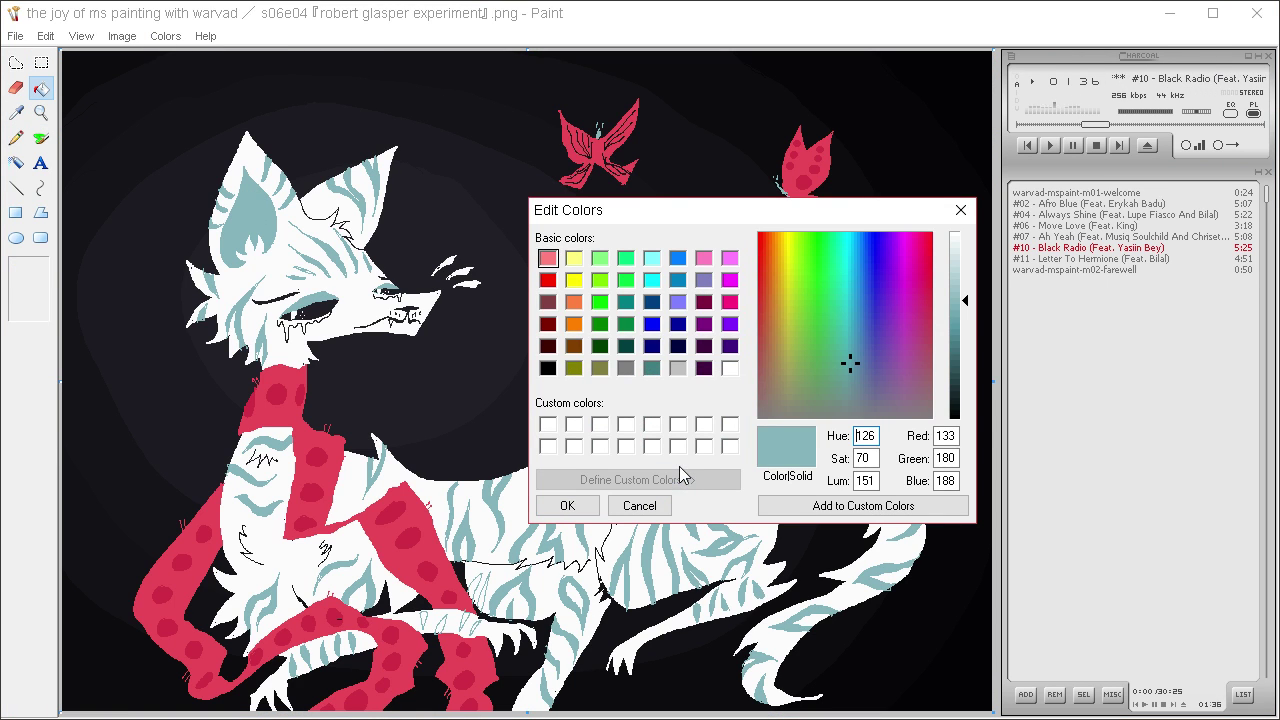
pyautogui.moveTo(959, 309); pyautogui.dragTo(959, 326)
pyautogui.click(580, 505)
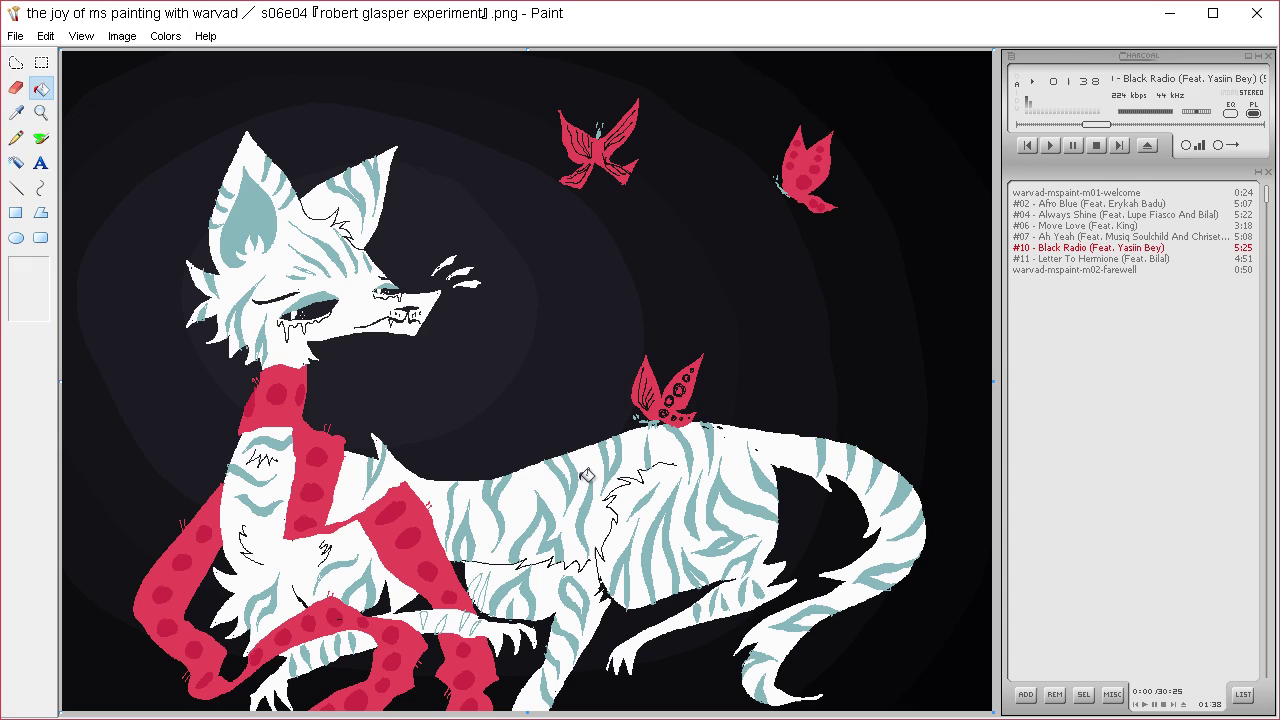
# - Outline a shadow shape inside the creature's near ear with the Pencil and fill it with the darker teal
pyautogui.click(16, 138)
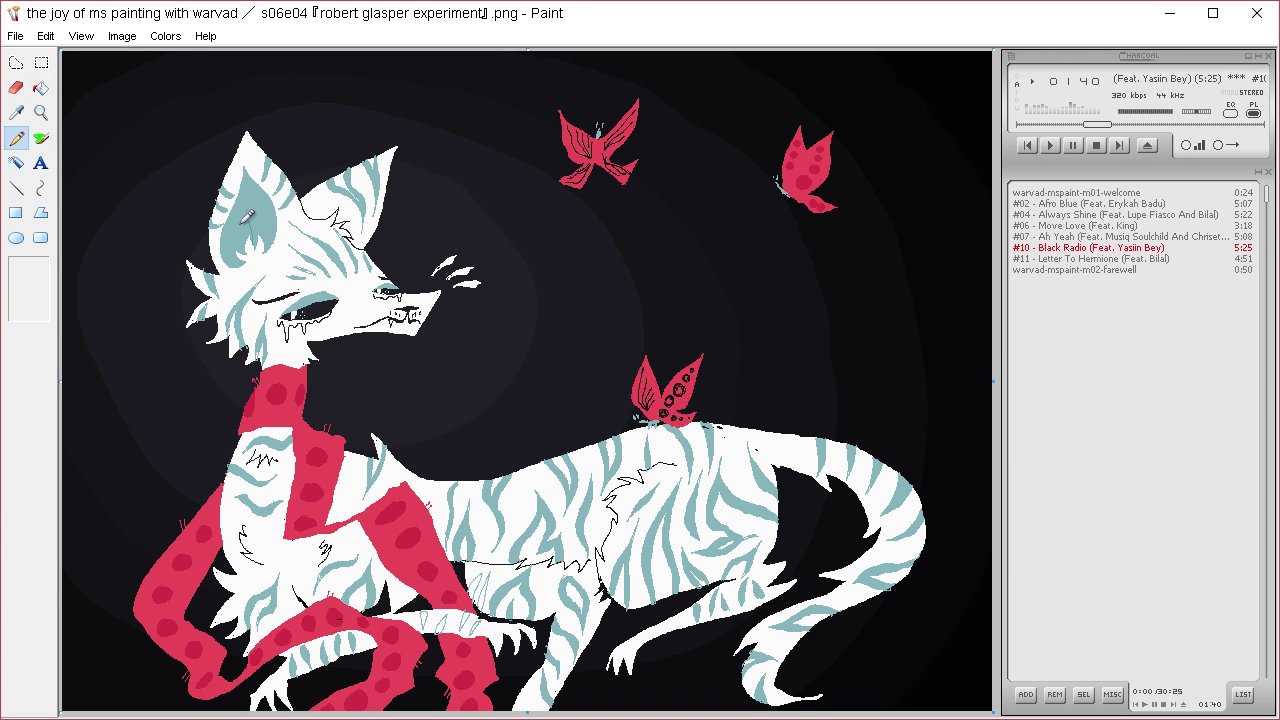
pyautogui.click(41, 88)
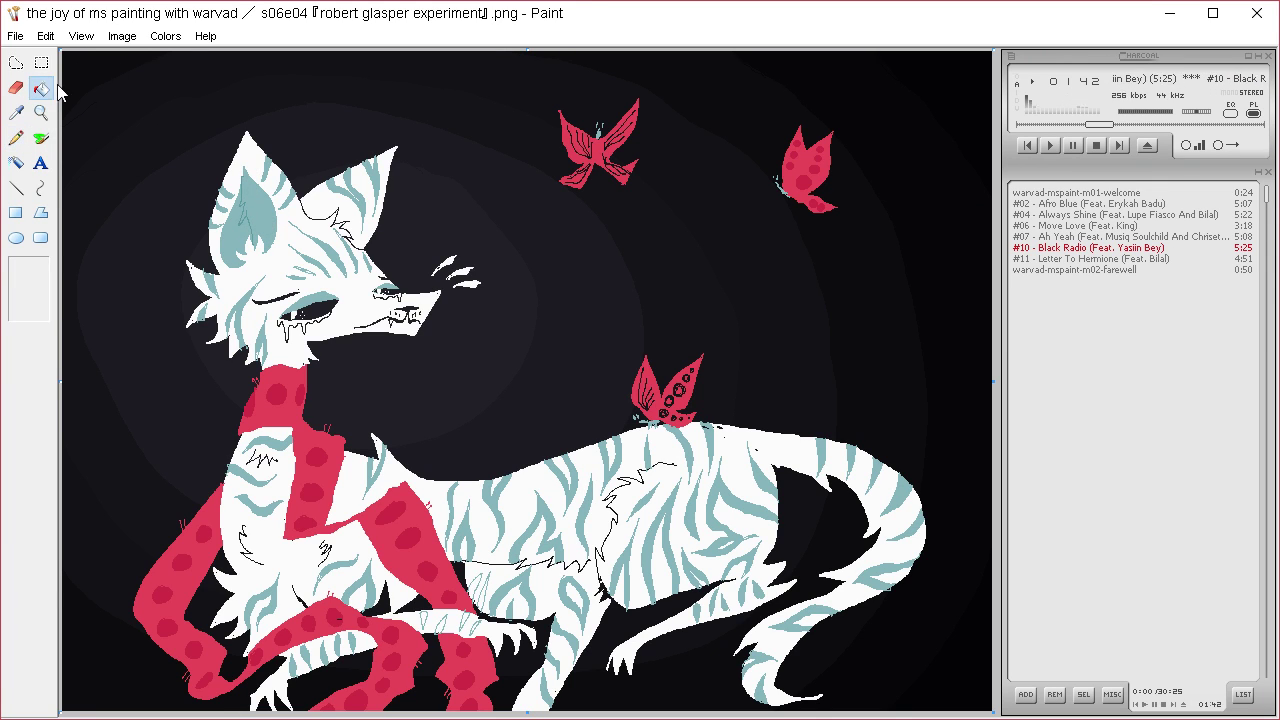
pyautogui.click(276, 198)
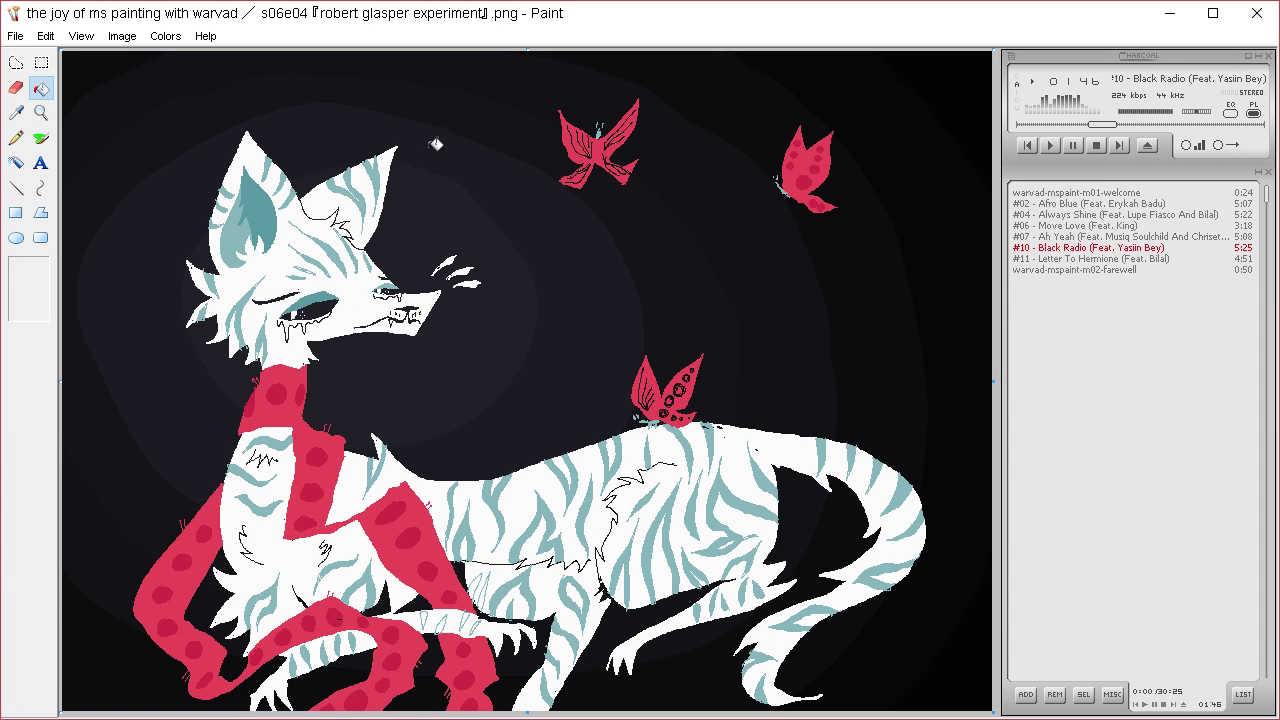
# - Fill selected flank, back and tail stripes with darker teal, and fill the outlined foreleg and belly stripes with the sampled light teal
pyautogui.click(550, 505)
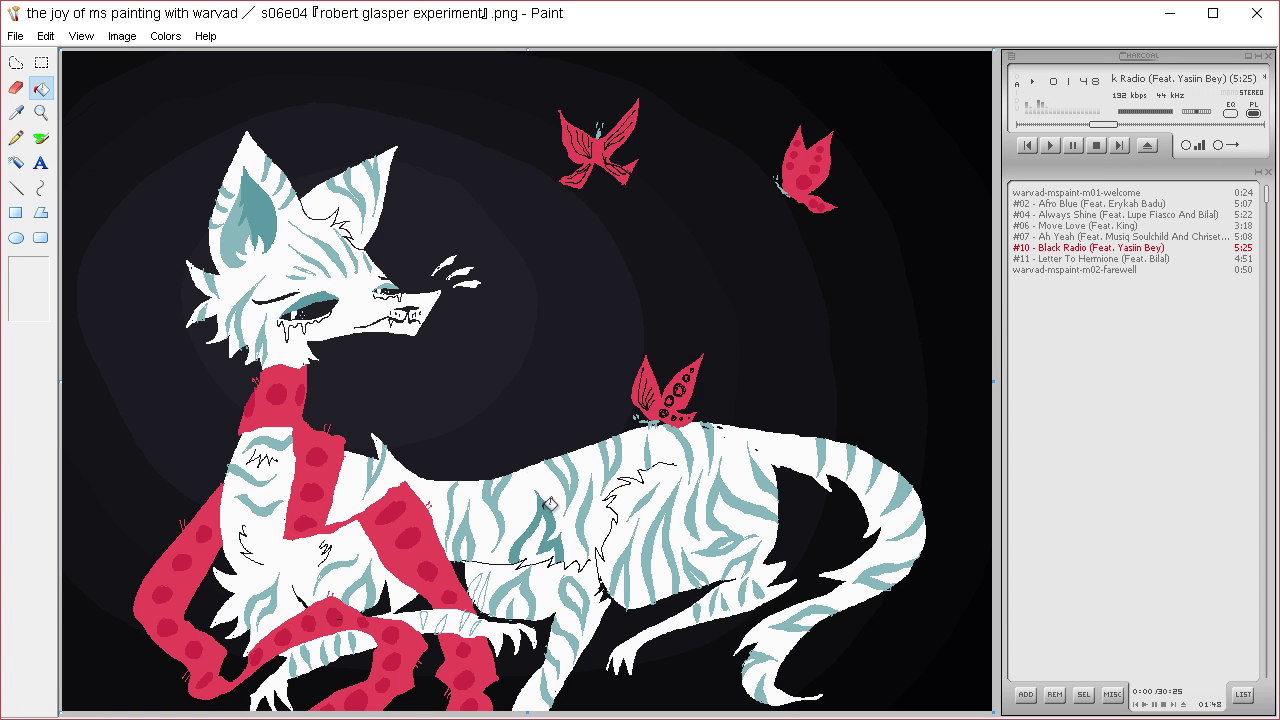
pyautogui.click(626, 450)
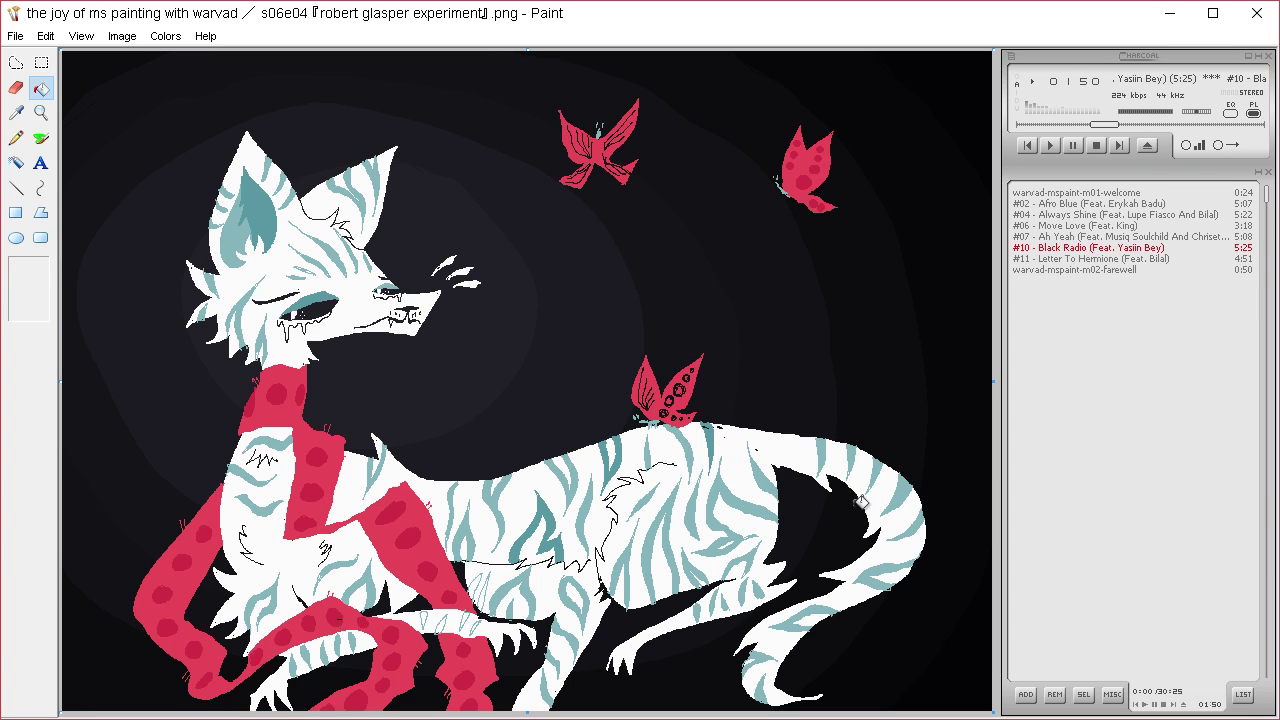
pyautogui.click(876, 575)
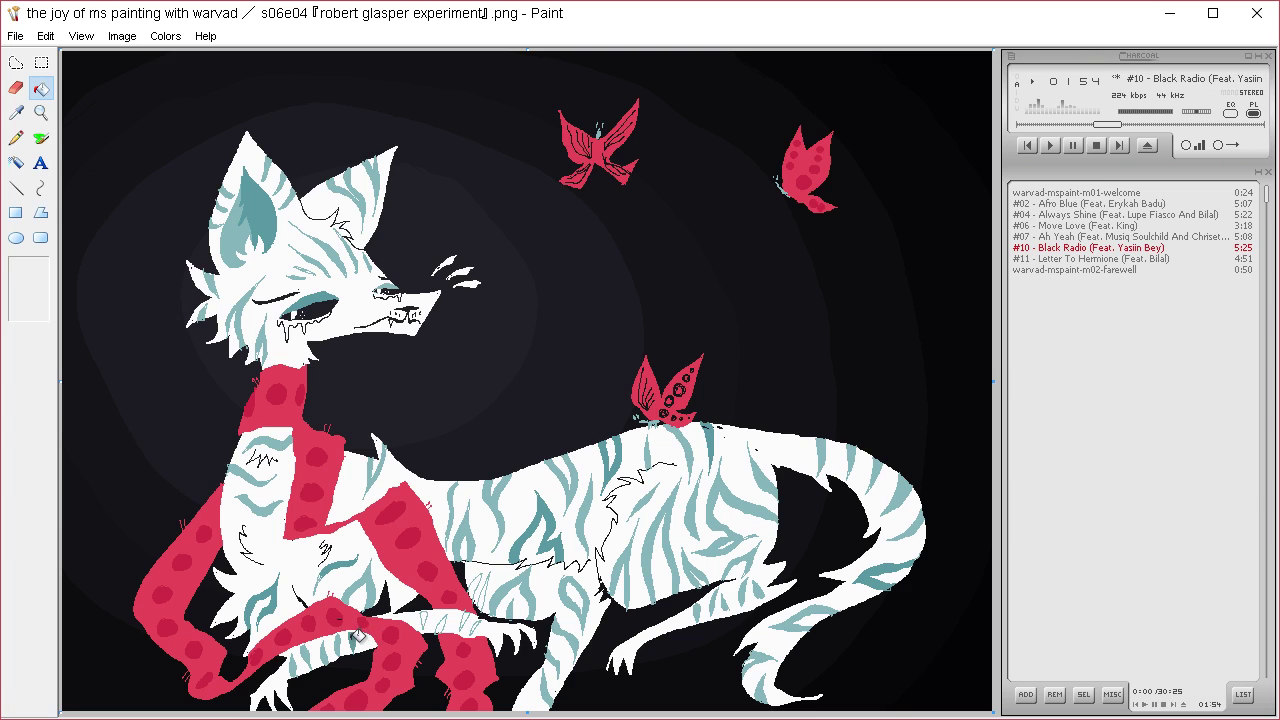
pyautogui.click(16, 112)
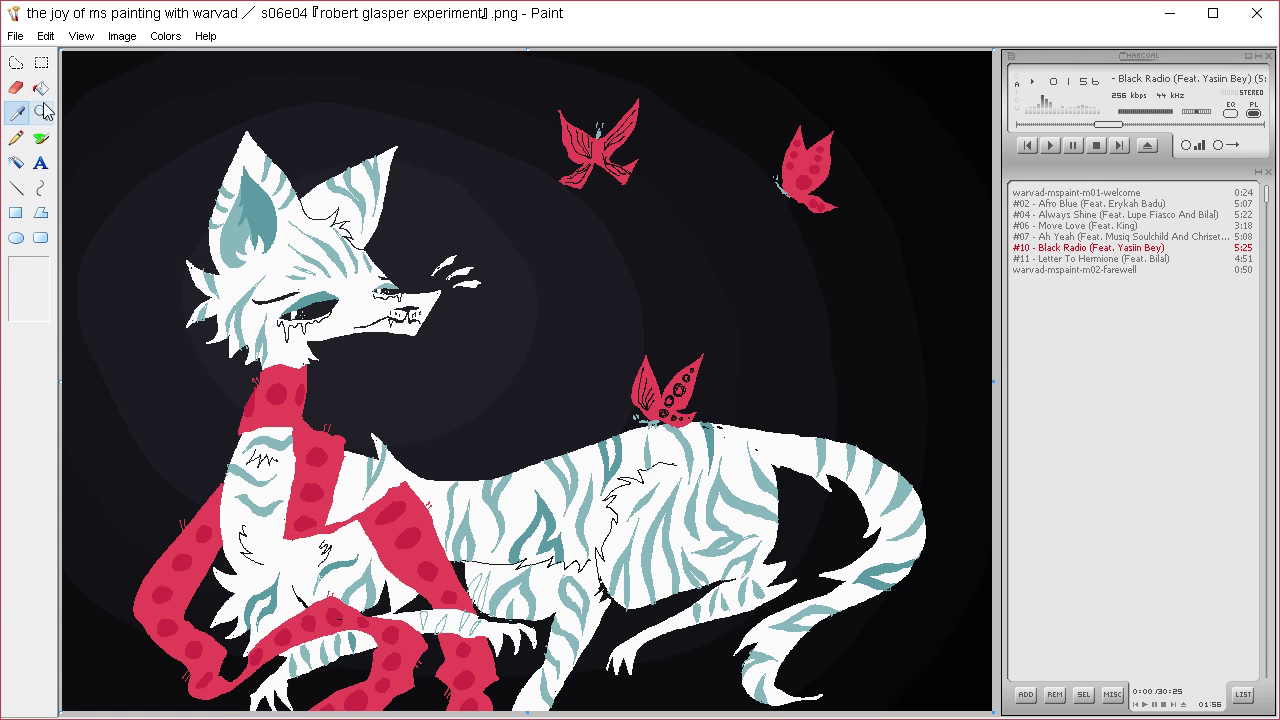
pyautogui.click(378, 463)
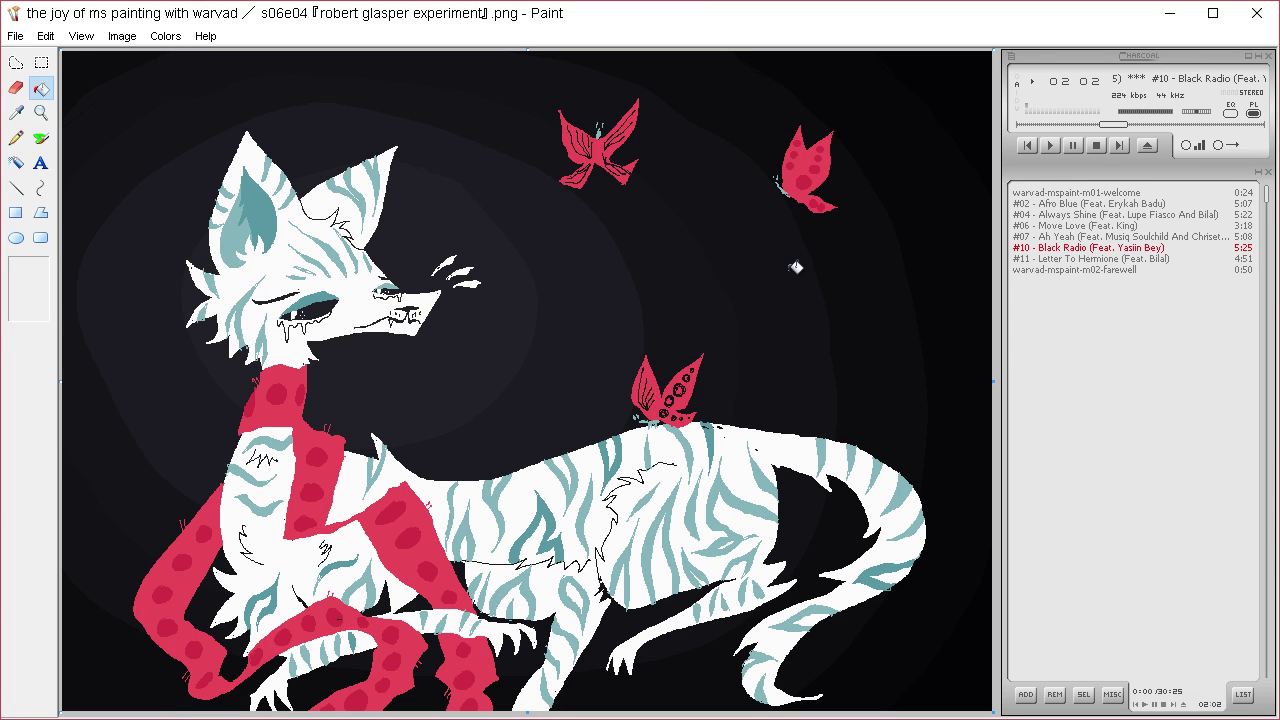
# - Sample the inner ear's darker teal, outline another shadow shape near the base of the near ear and fill it
pyautogui.click(15, 112)
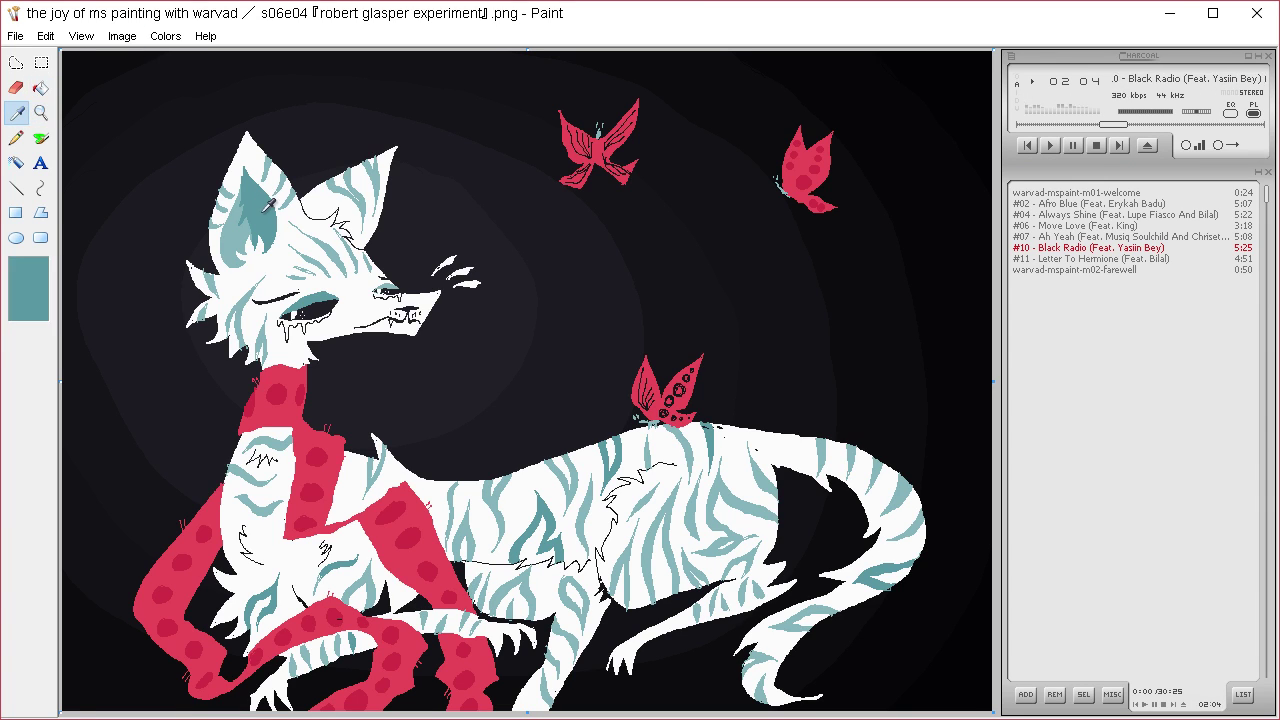
pyautogui.click(264, 208)
pyautogui.click(15, 137)
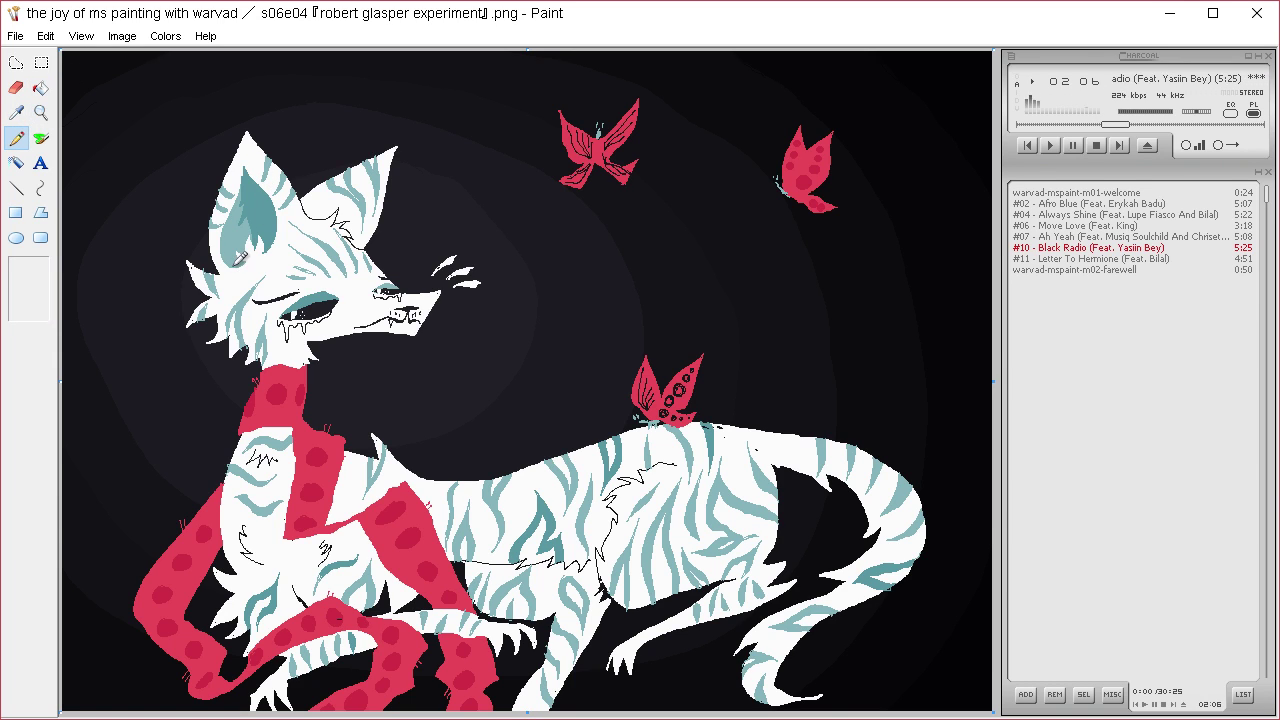
pyautogui.click(40, 87)
pyautogui.click(240, 240)
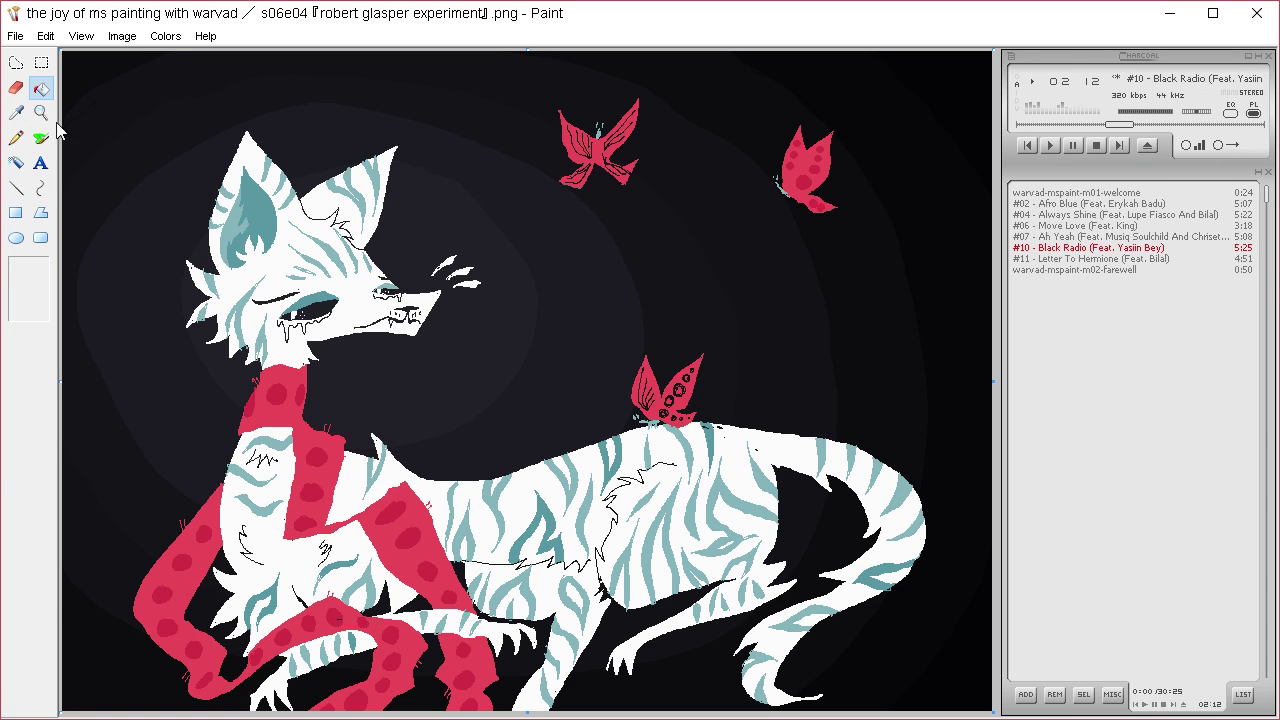
pyautogui.click(16, 137)
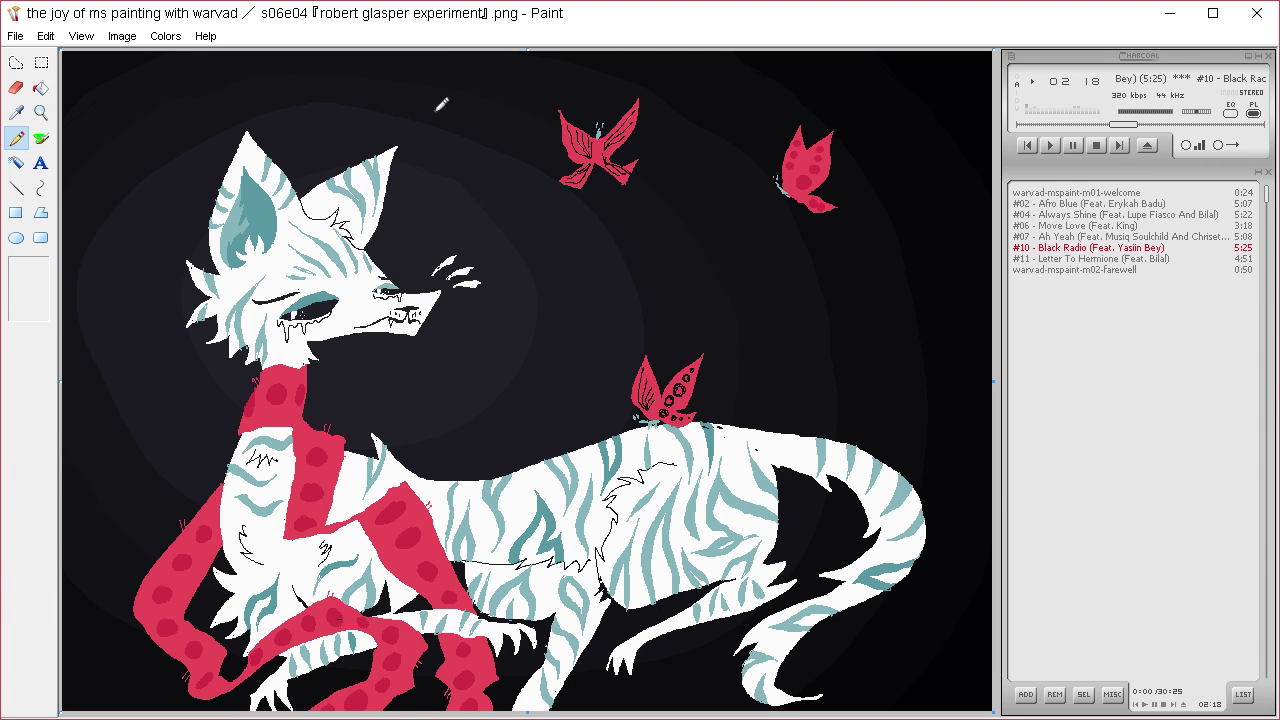
pyautogui.click(16, 112)
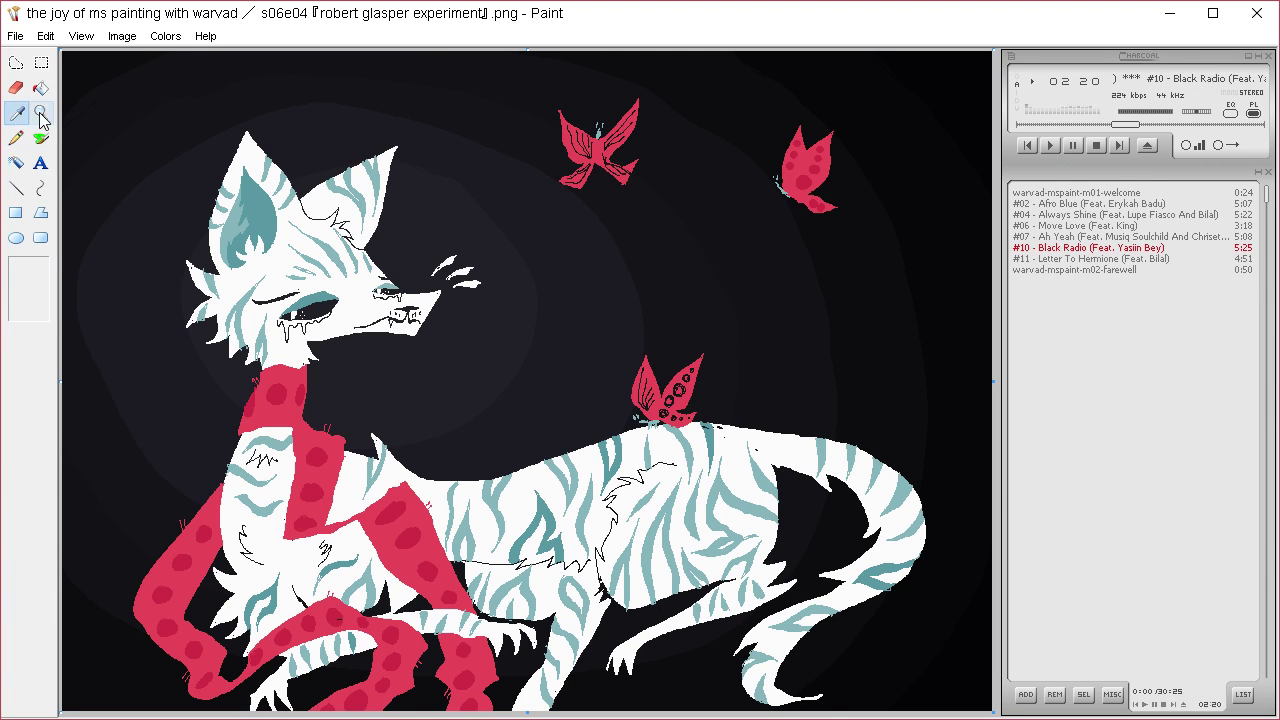
pyautogui.click(283, 393)
pyautogui.click(165, 36)
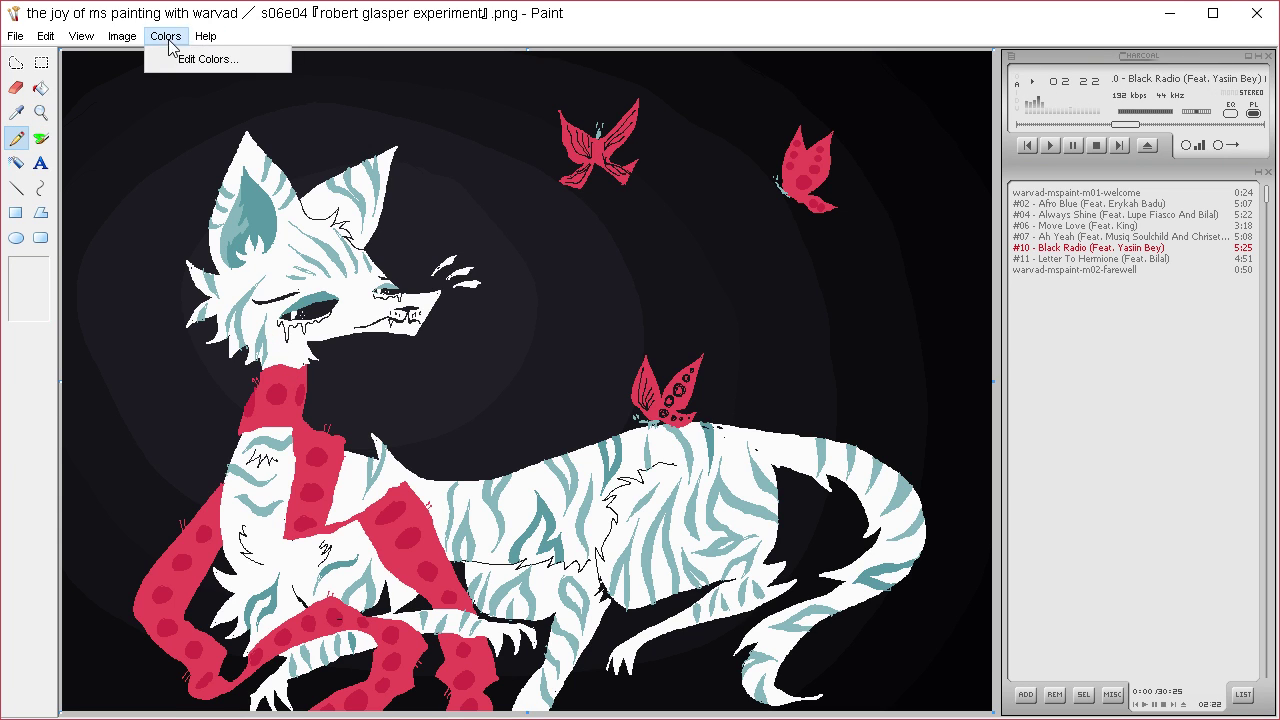
pyautogui.click(181, 56)
pyautogui.click(689, 474)
pyautogui.moveTo(966, 327); pyautogui.dragTo(966, 343)
pyautogui.click(639, 506)
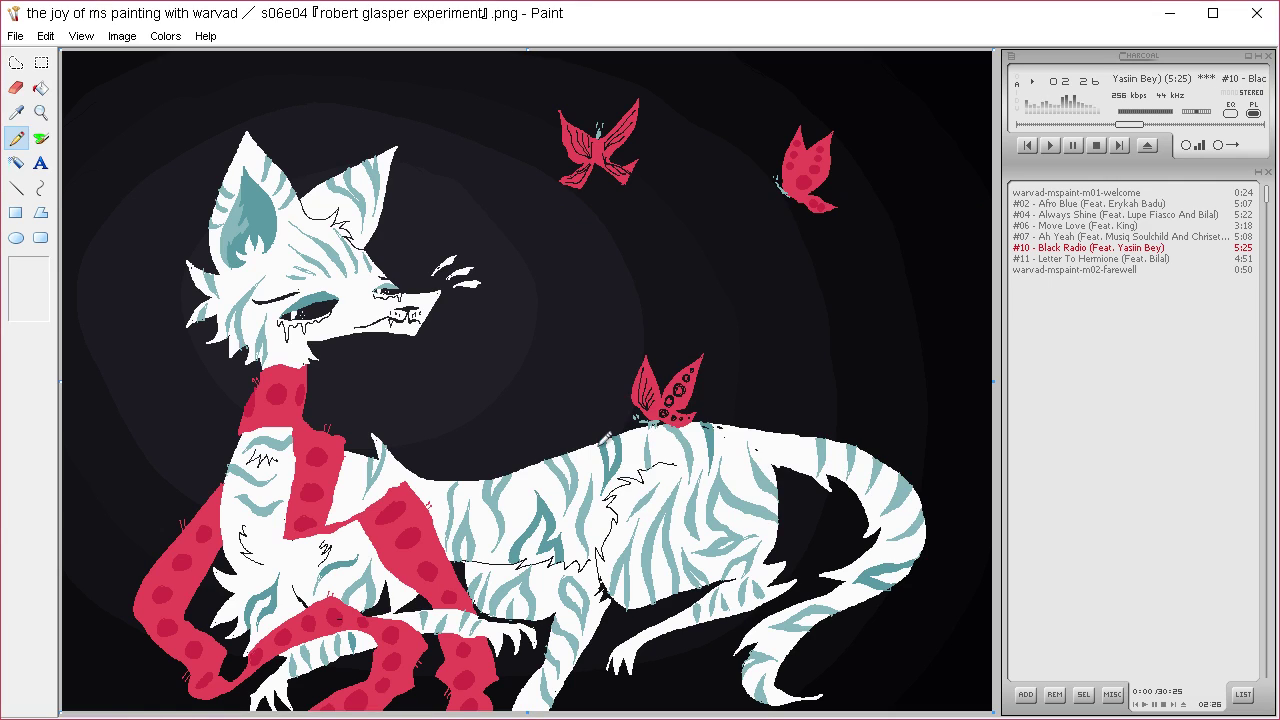
# - Sample the dark crimson of the scarf's spots, then outline and fill shadows on the neck wrap and the section hanging below it
pyautogui.click(16, 112)
pyautogui.click(289, 399)
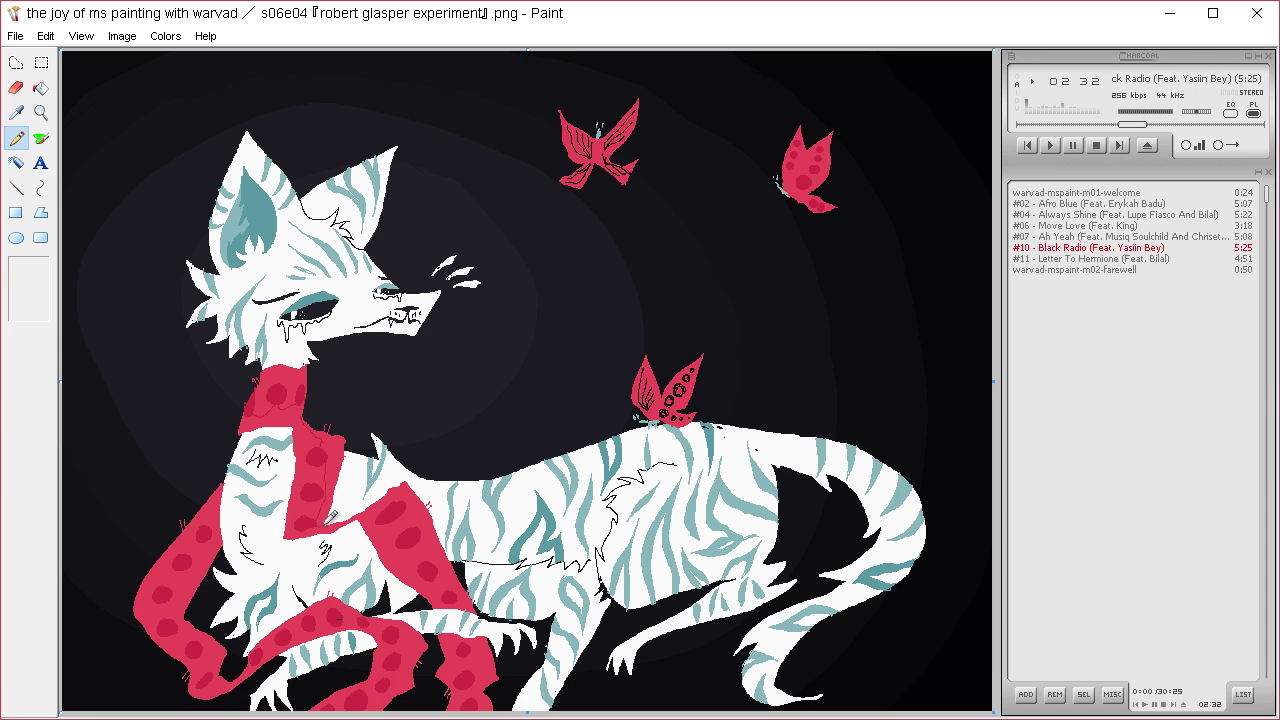
pyautogui.click(41, 88)
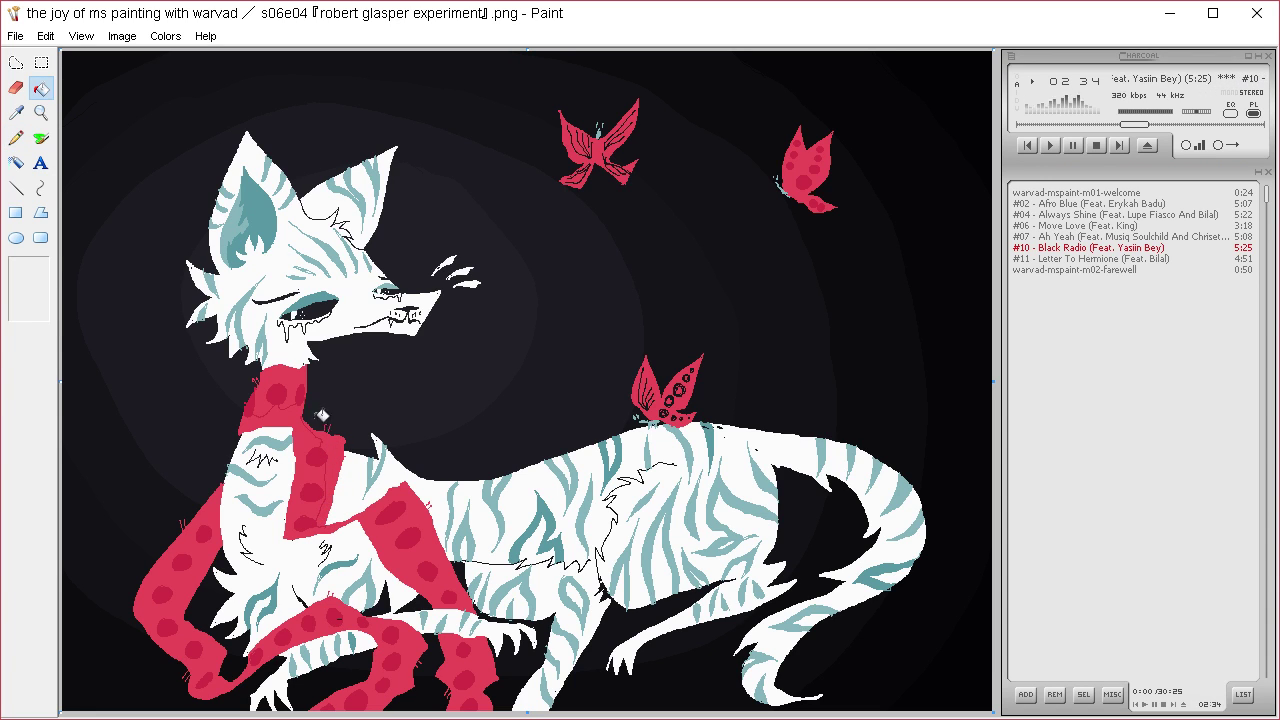
pyautogui.click(16, 137)
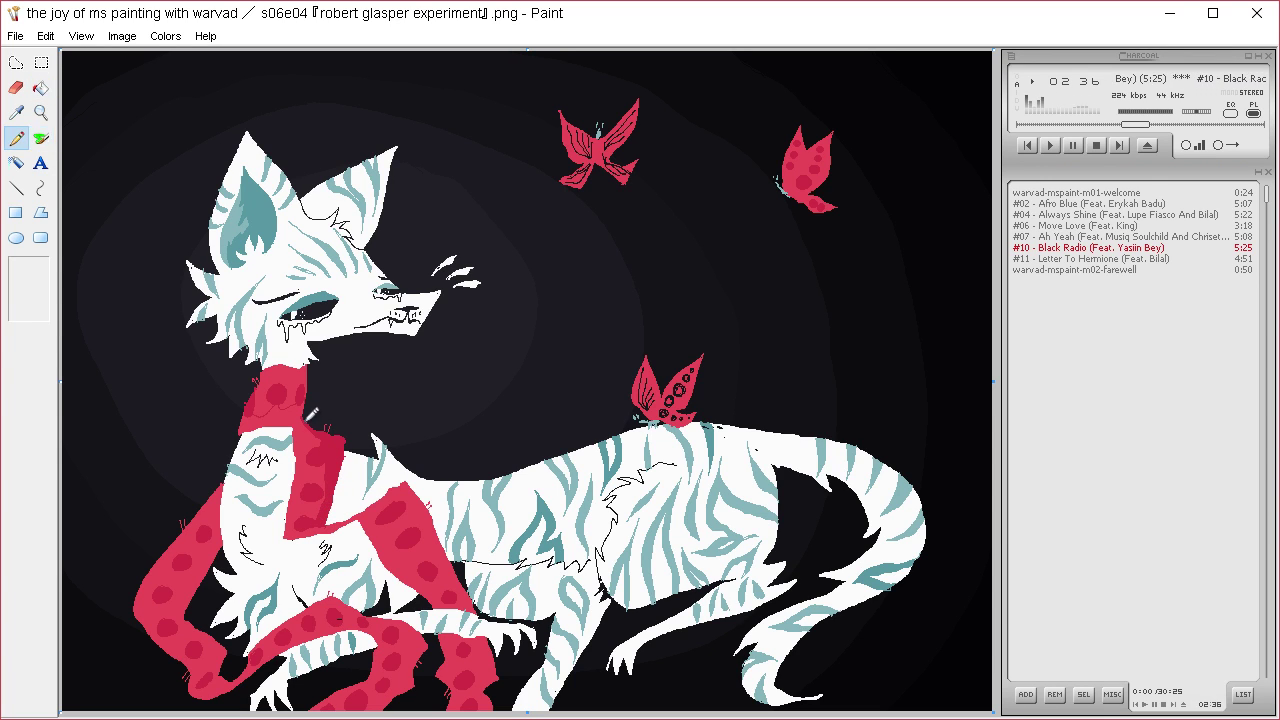
pyautogui.click(41, 88)
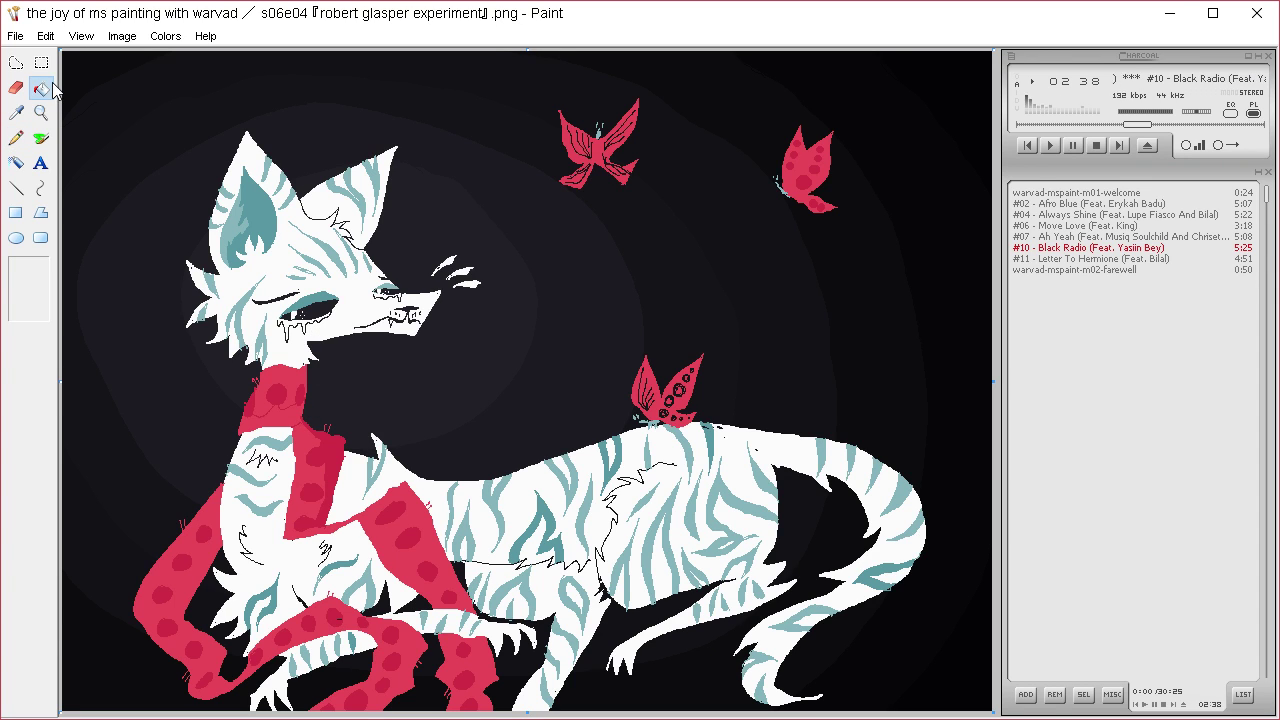
# - Outline and fill dark crimson shadows on the scarf section crossing the shoulder and on its lower end behind the foreleg
pyautogui.click(16, 137)
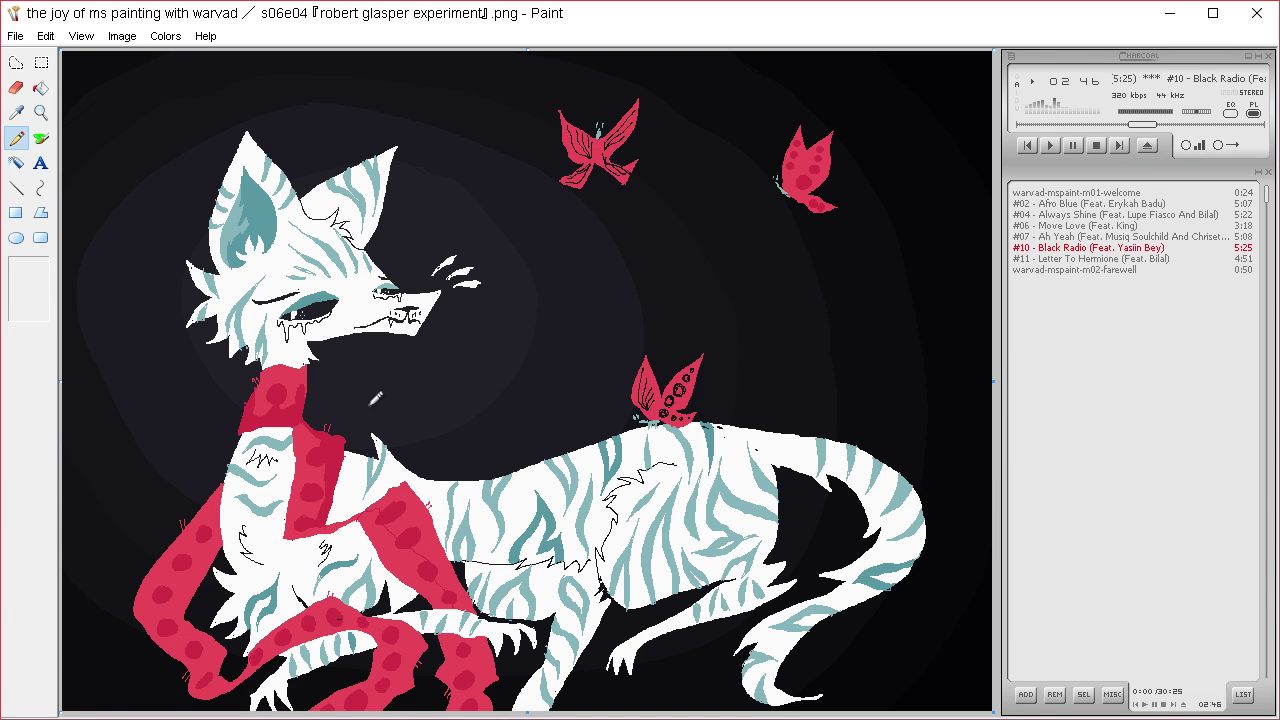
pyautogui.click(41, 88)
pyautogui.click(416, 547)
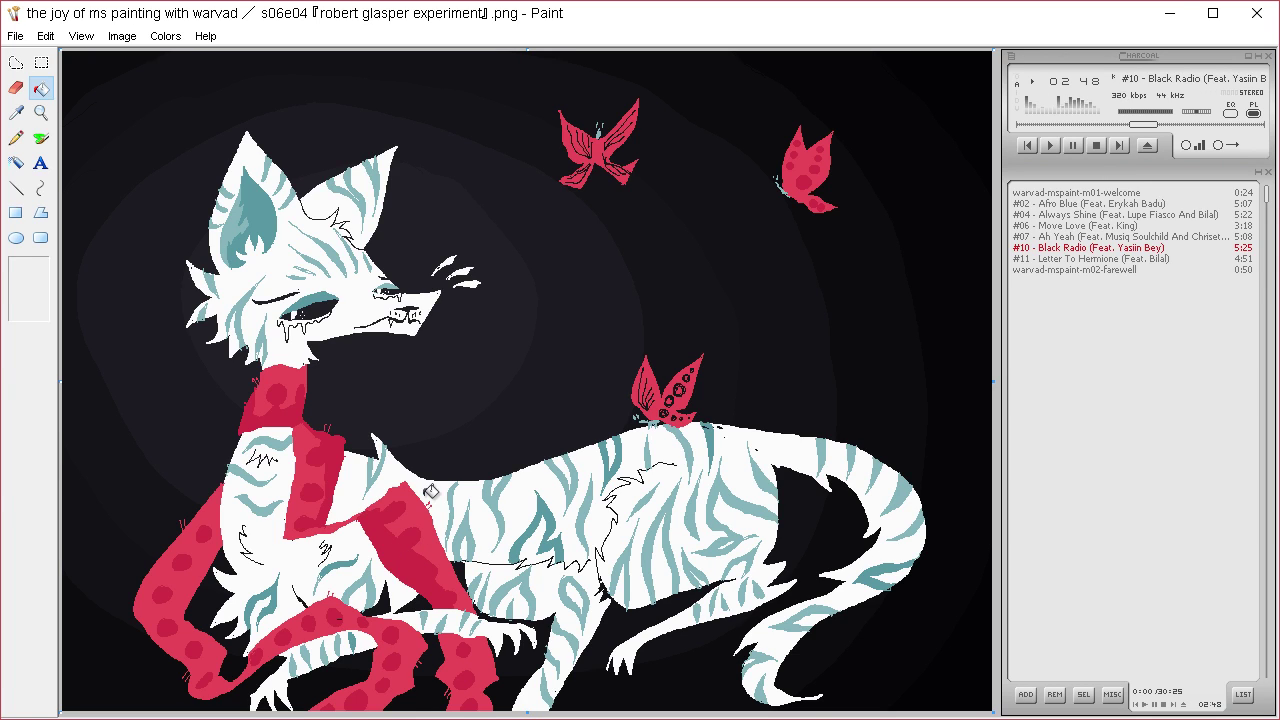
pyautogui.click(15, 138)
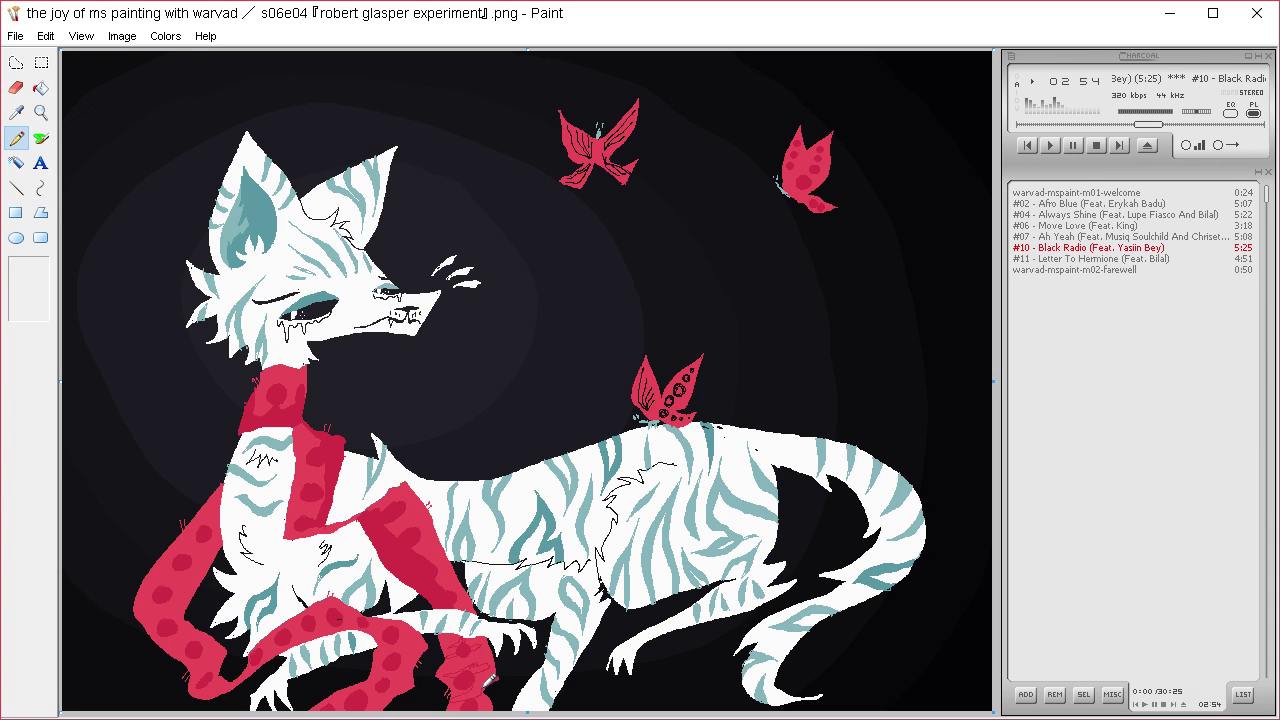
pyautogui.click(41, 88)
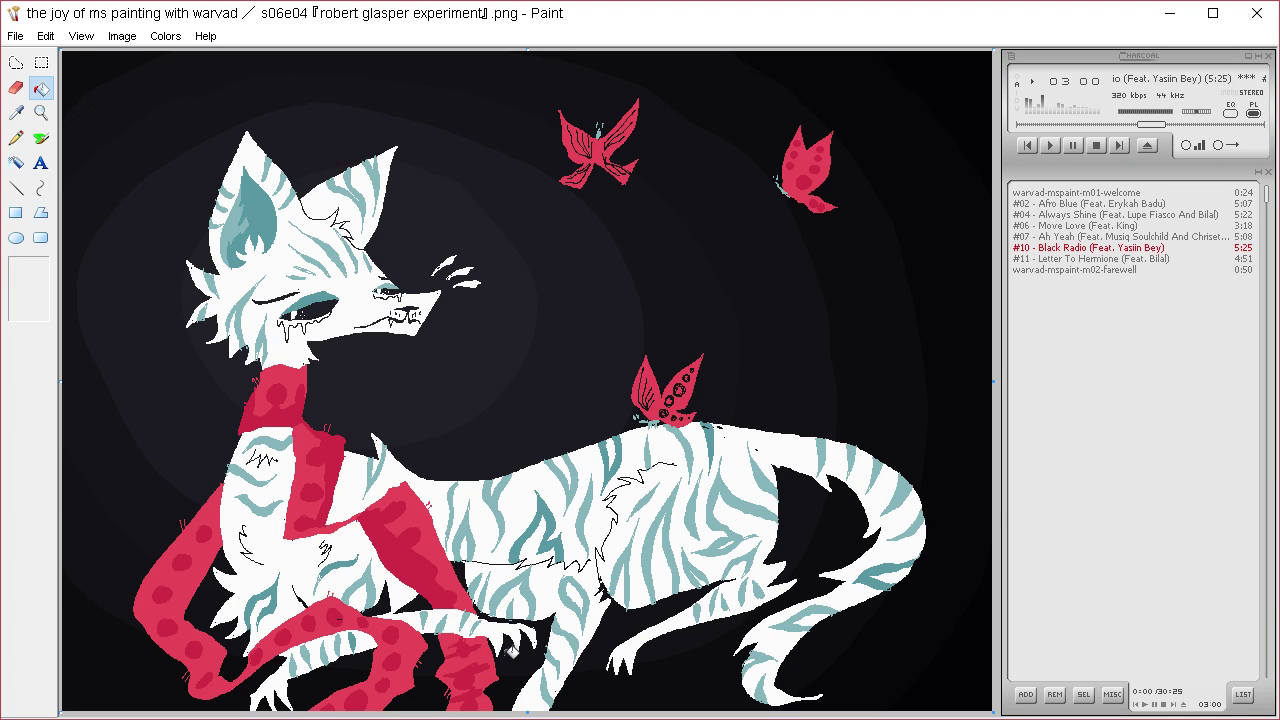
# - Outline and fill dark crimson shadows along the upper and lower parts of the scarf's outer loop in front of the chest
pyautogui.click(16, 137)
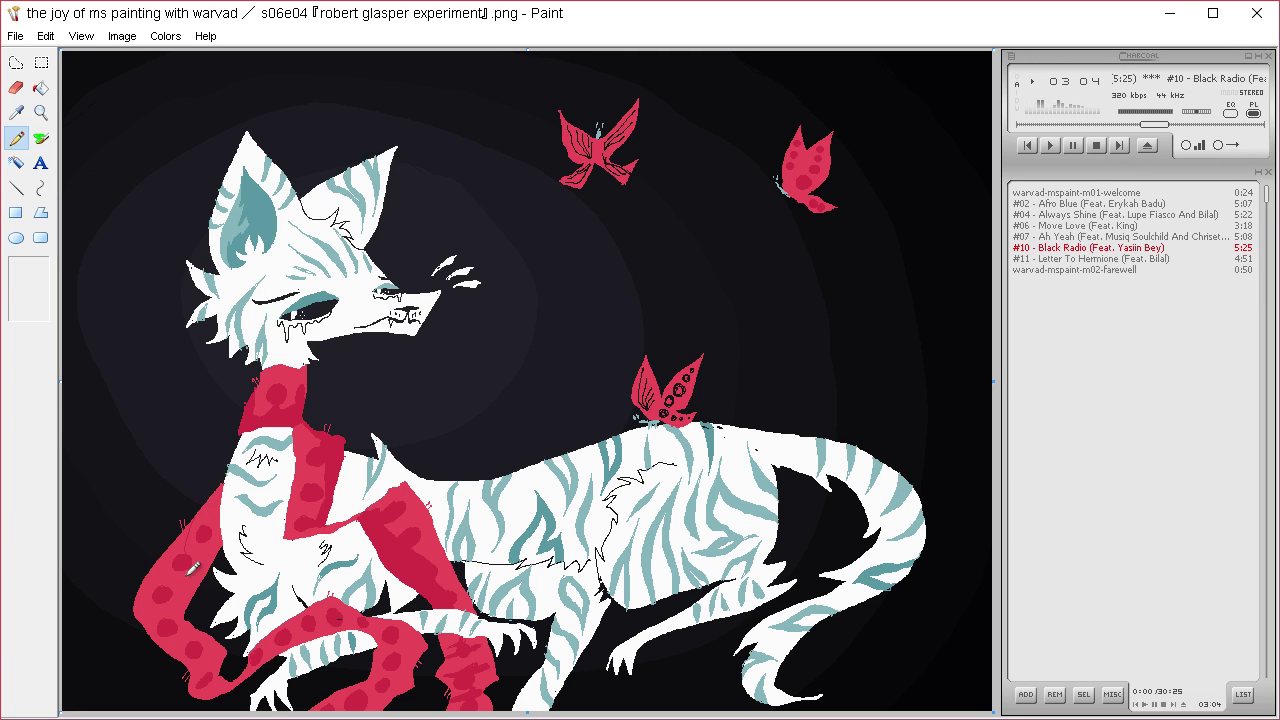
pyautogui.click(40, 87)
pyautogui.click(176, 510)
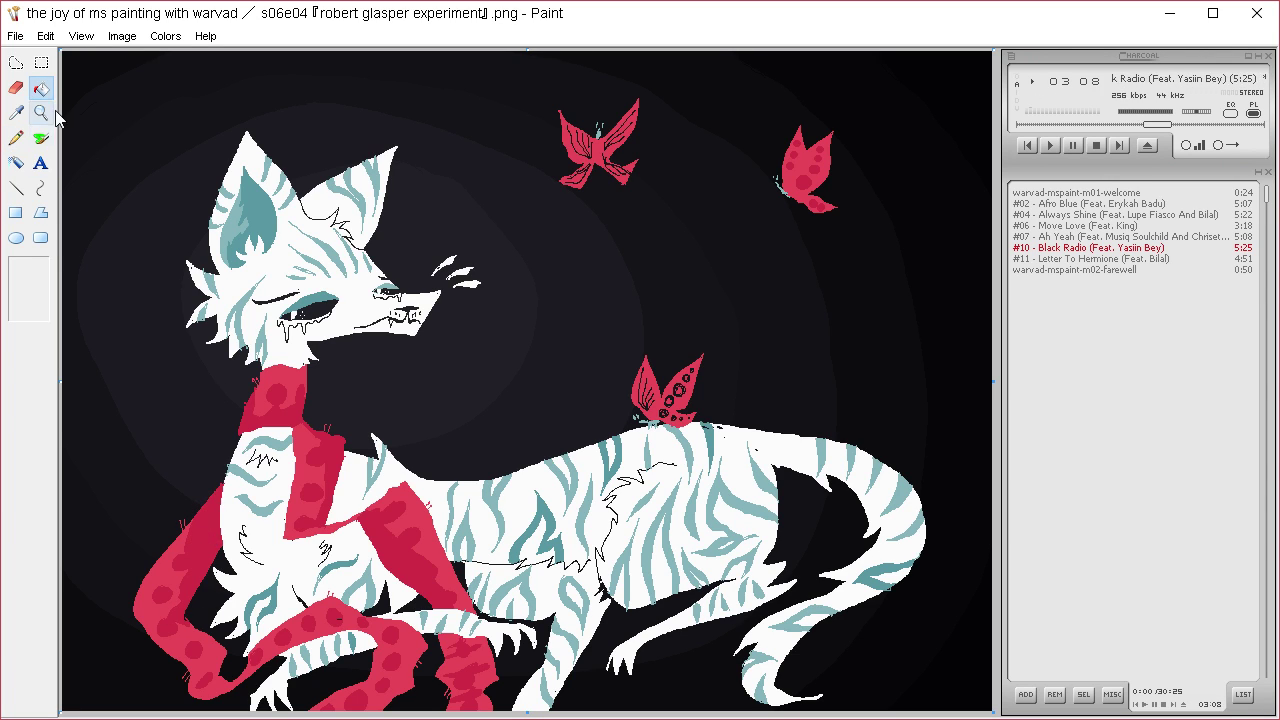
pyautogui.click(16, 137)
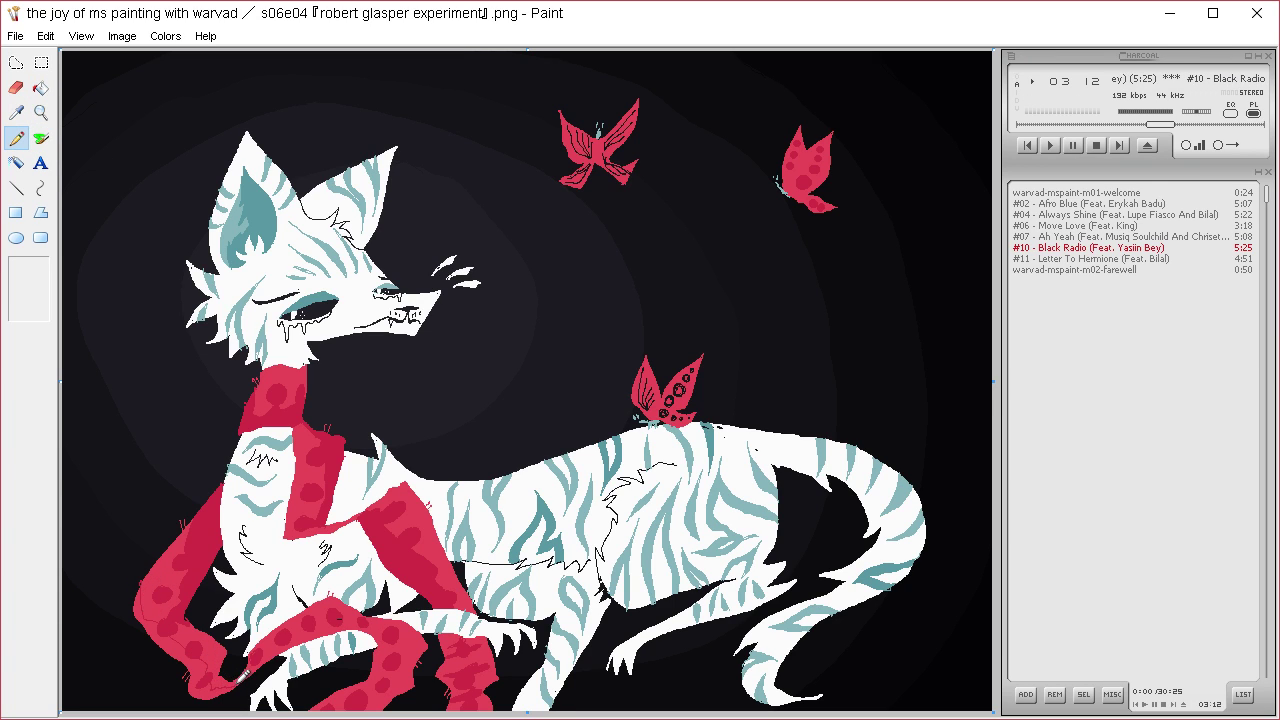
pyautogui.click(40, 87)
pyautogui.click(205, 663)
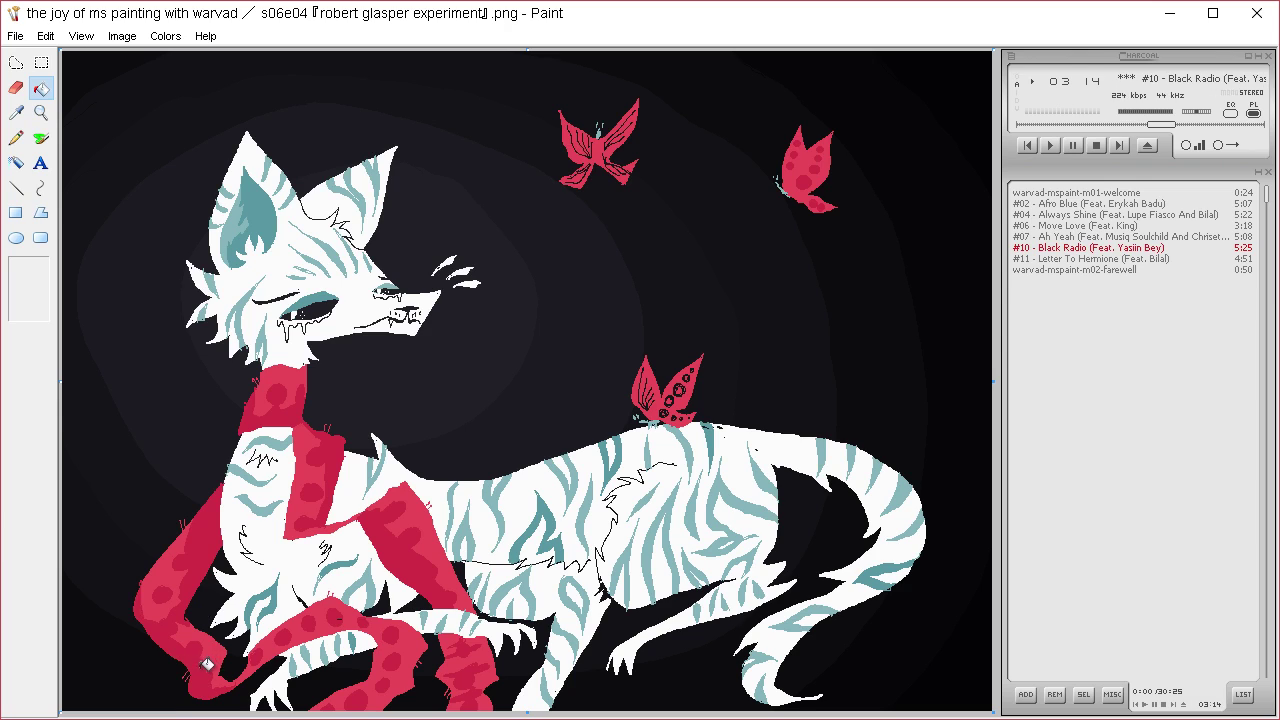
# - Outline and fill dark crimson shadows on the scarf section draped over the foreleg and on its end below the leg
pyautogui.click(16, 137)
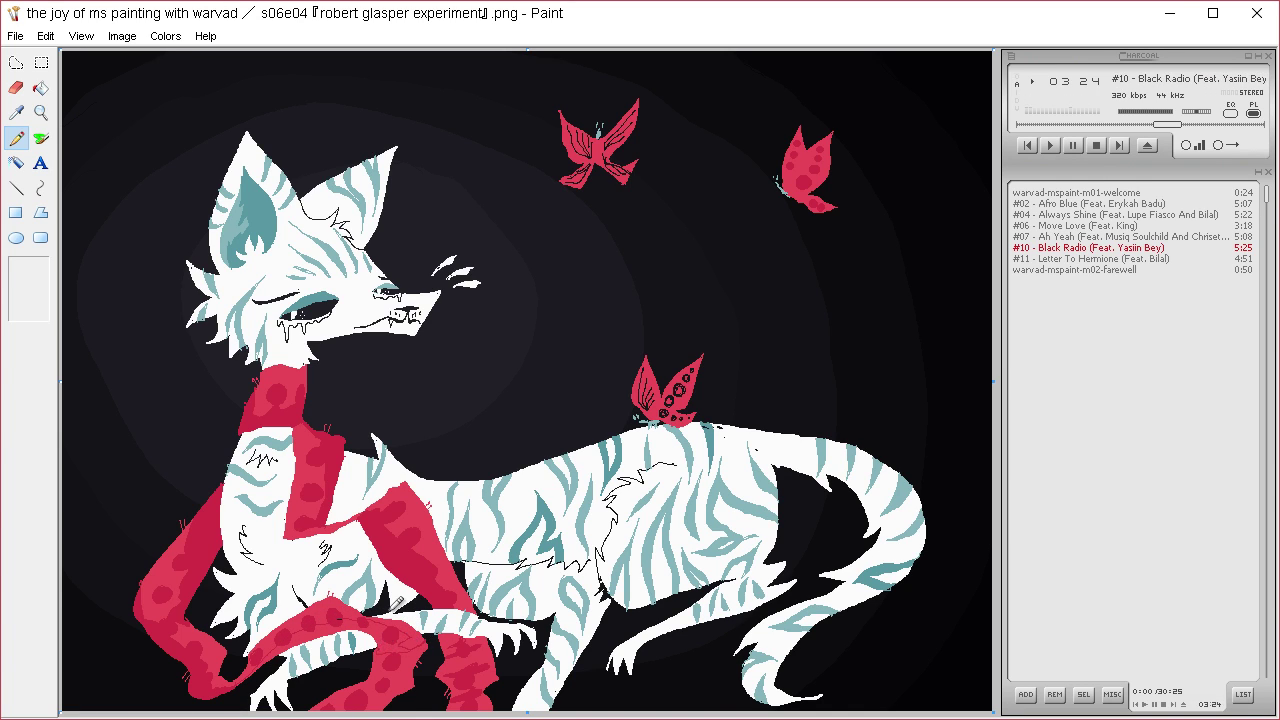
pyautogui.click(41, 88)
pyautogui.click(399, 643)
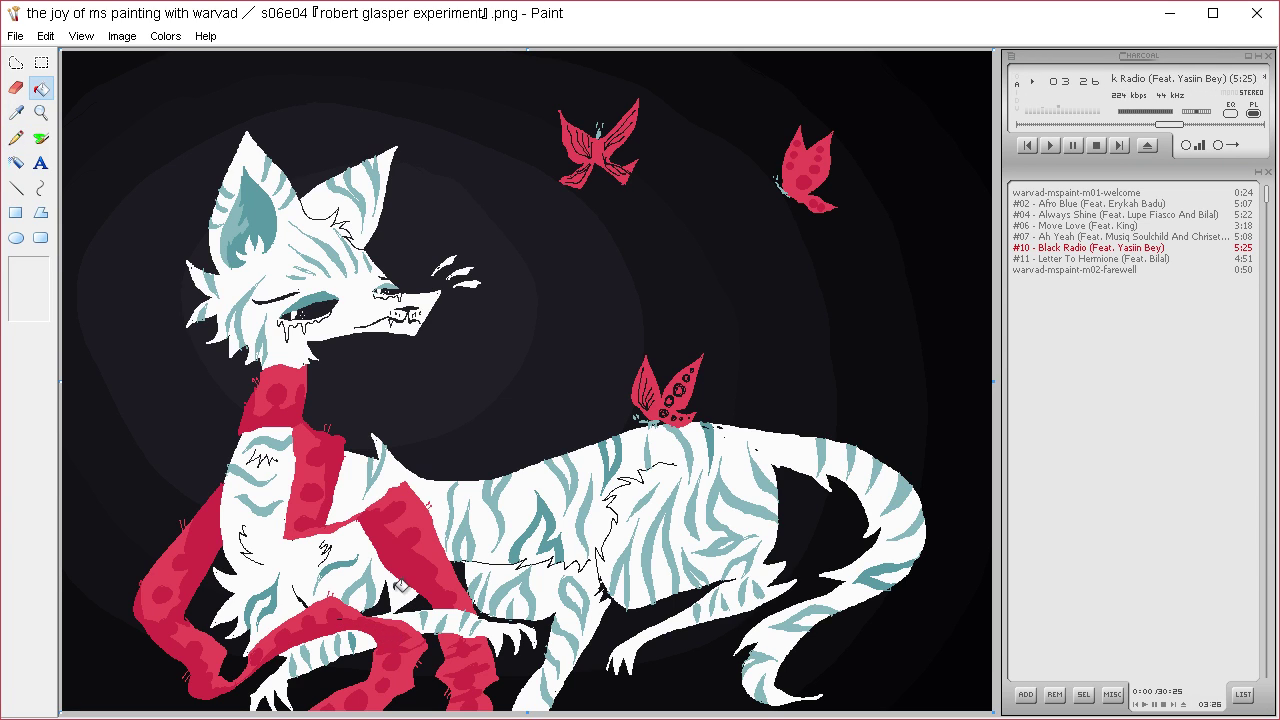
pyautogui.click(16, 138)
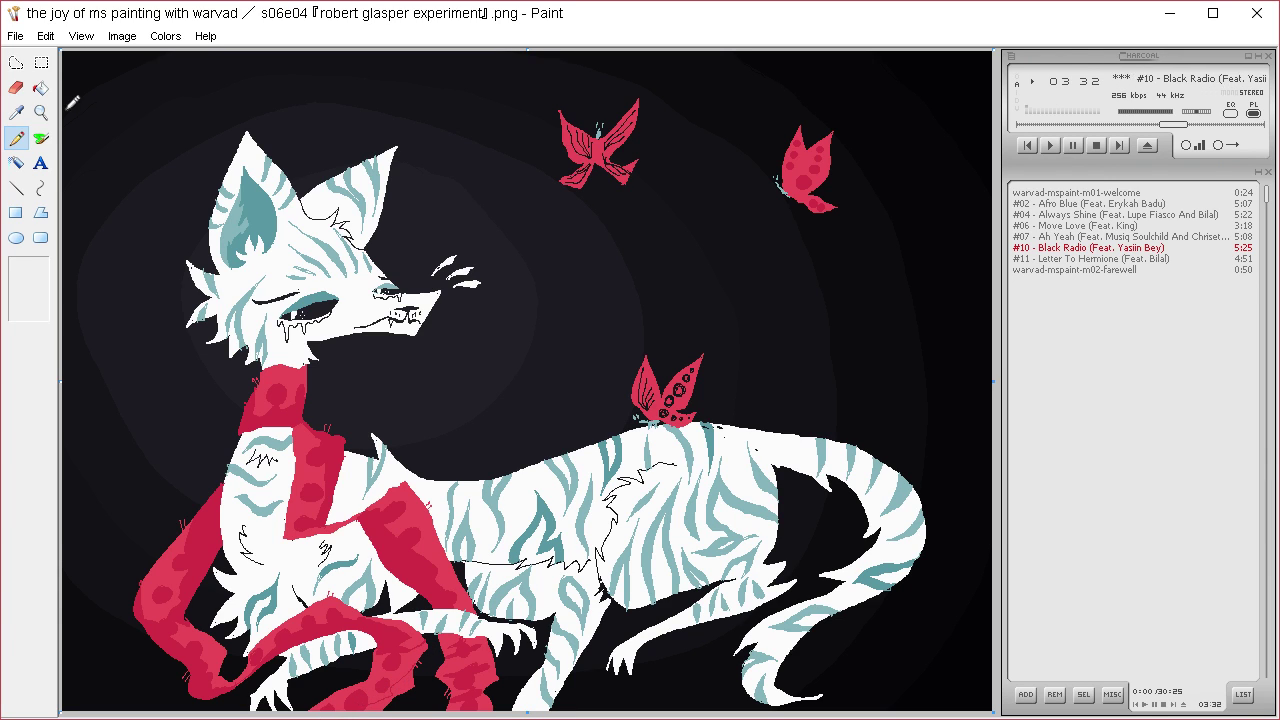
pyautogui.click(41, 88)
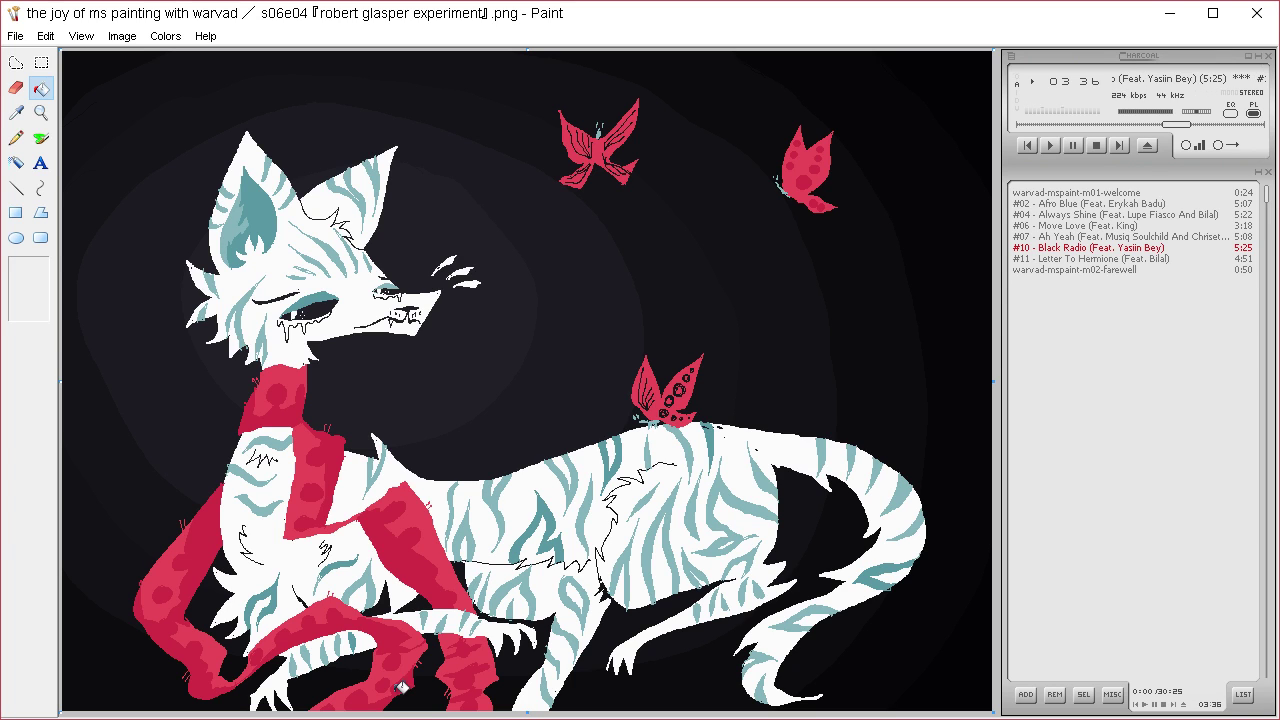
# - Sample the creature's off-white fur and raise its luminosity to 240 to define pure white as the drawing colour
pyautogui.click(41, 112)
pyautogui.click(365, 299)
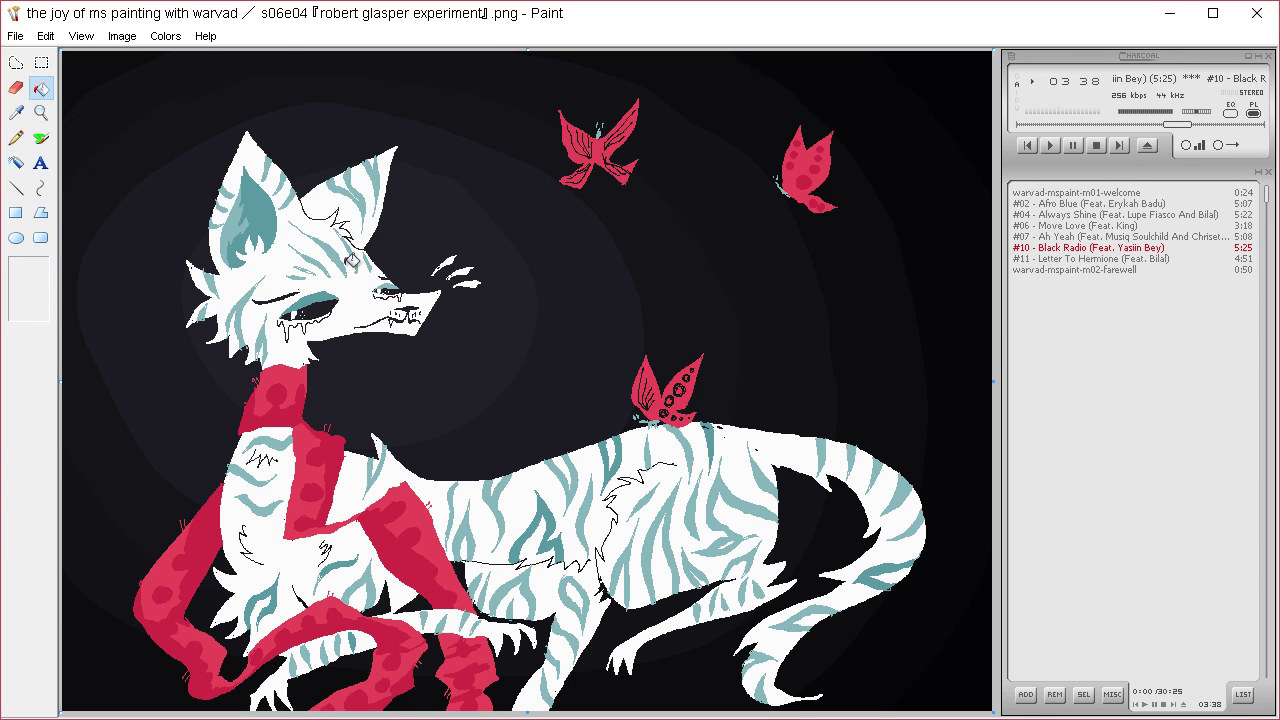
pyautogui.click(165, 36)
pyautogui.click(176, 54)
pyautogui.click(694, 479)
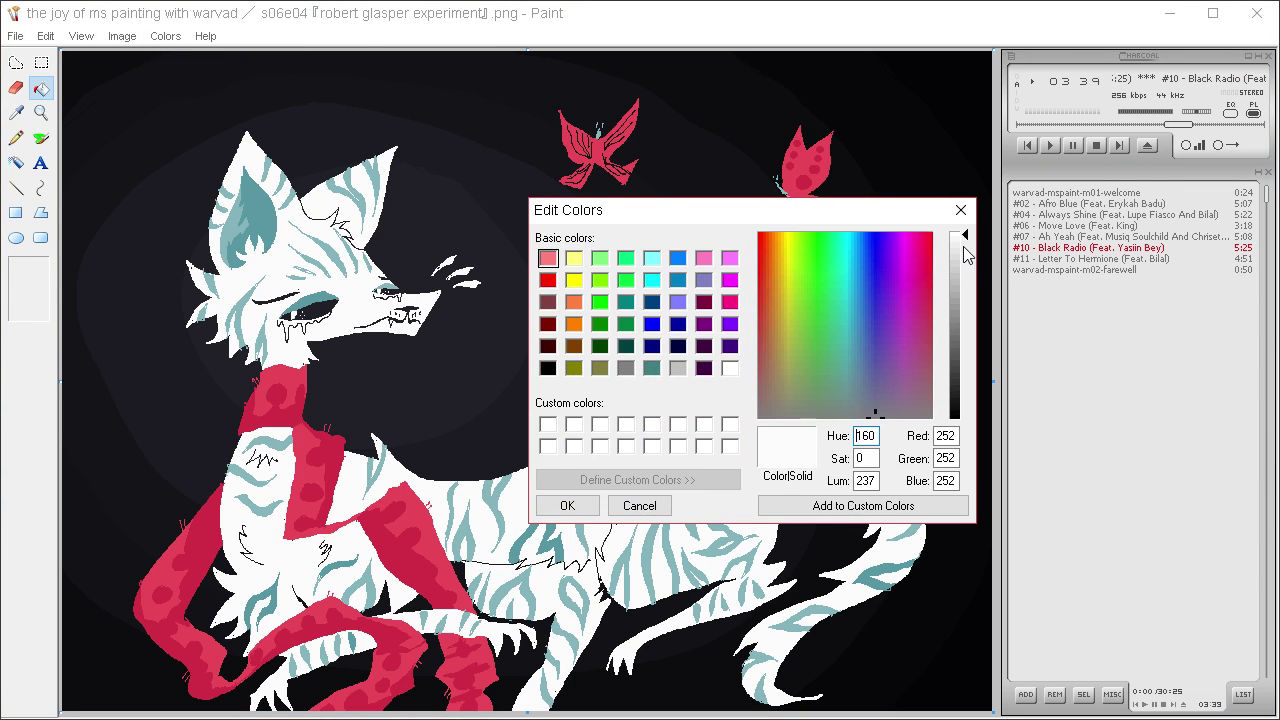
pyautogui.moveTo(968, 240); pyautogui.dragTo(966, 224)
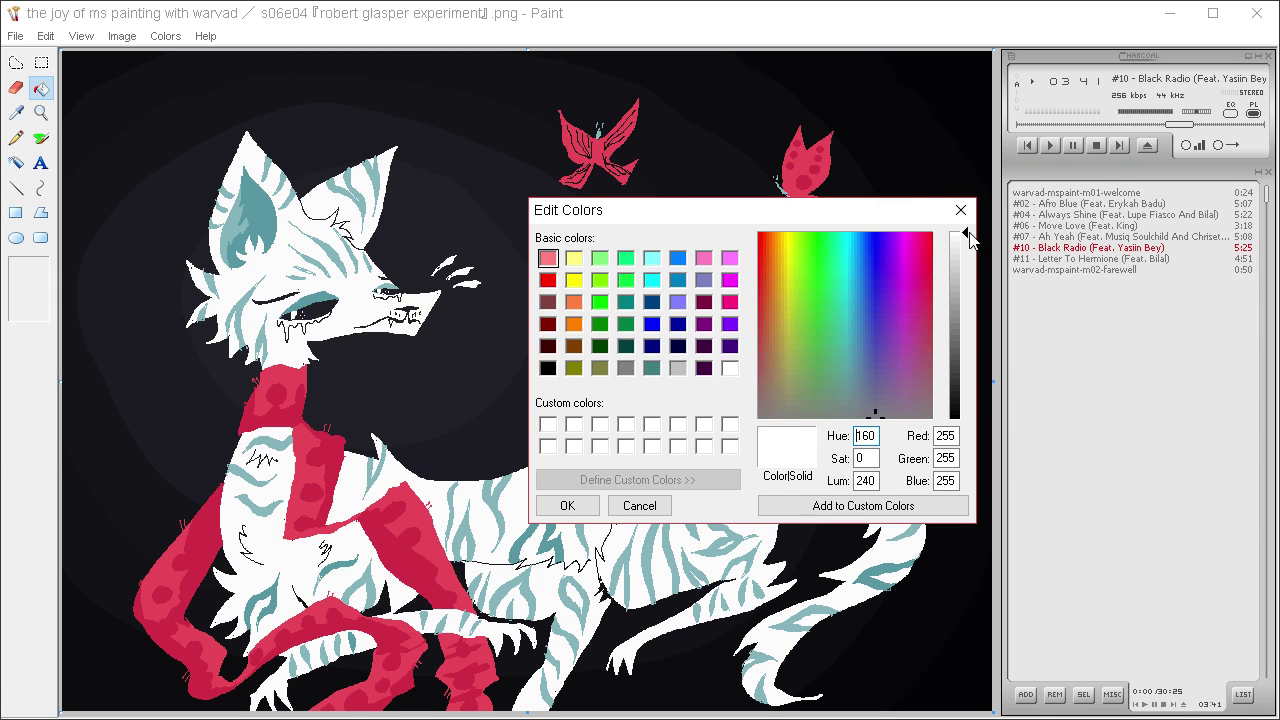
pyautogui.click(567, 505)
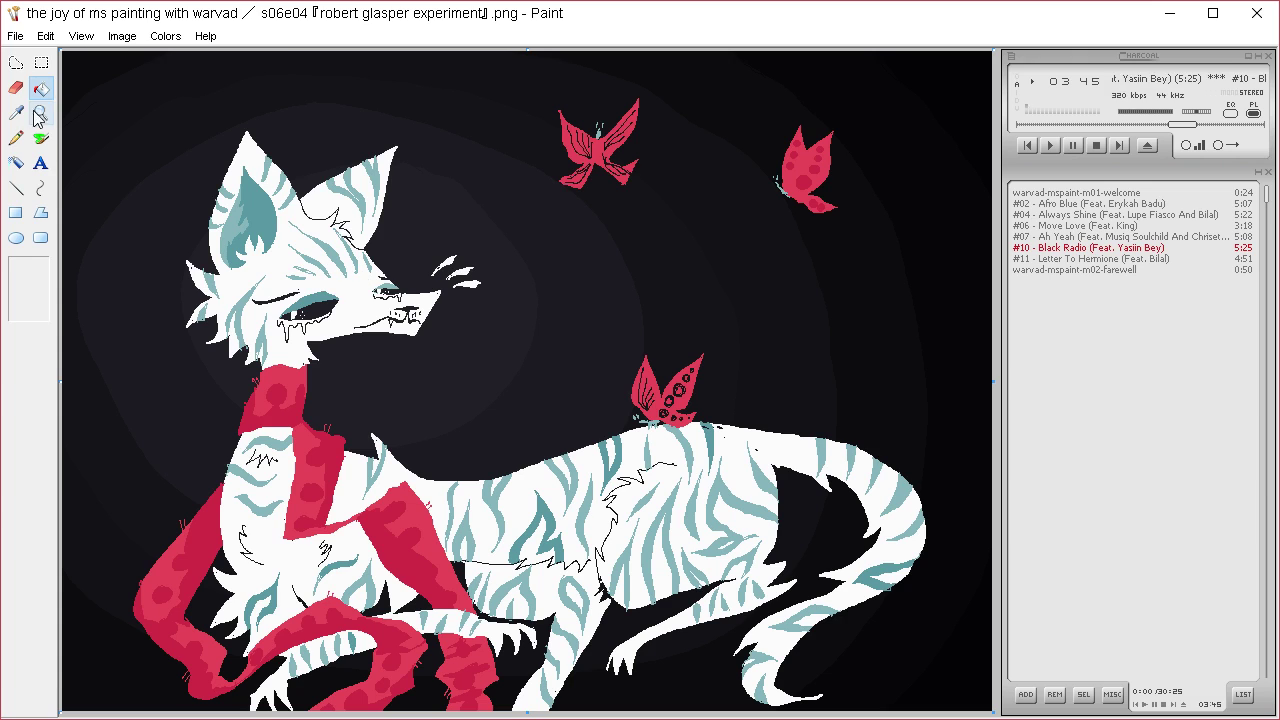
pyautogui.click(165, 36)
pyautogui.click(163, 55)
pyautogui.click(700, 479)
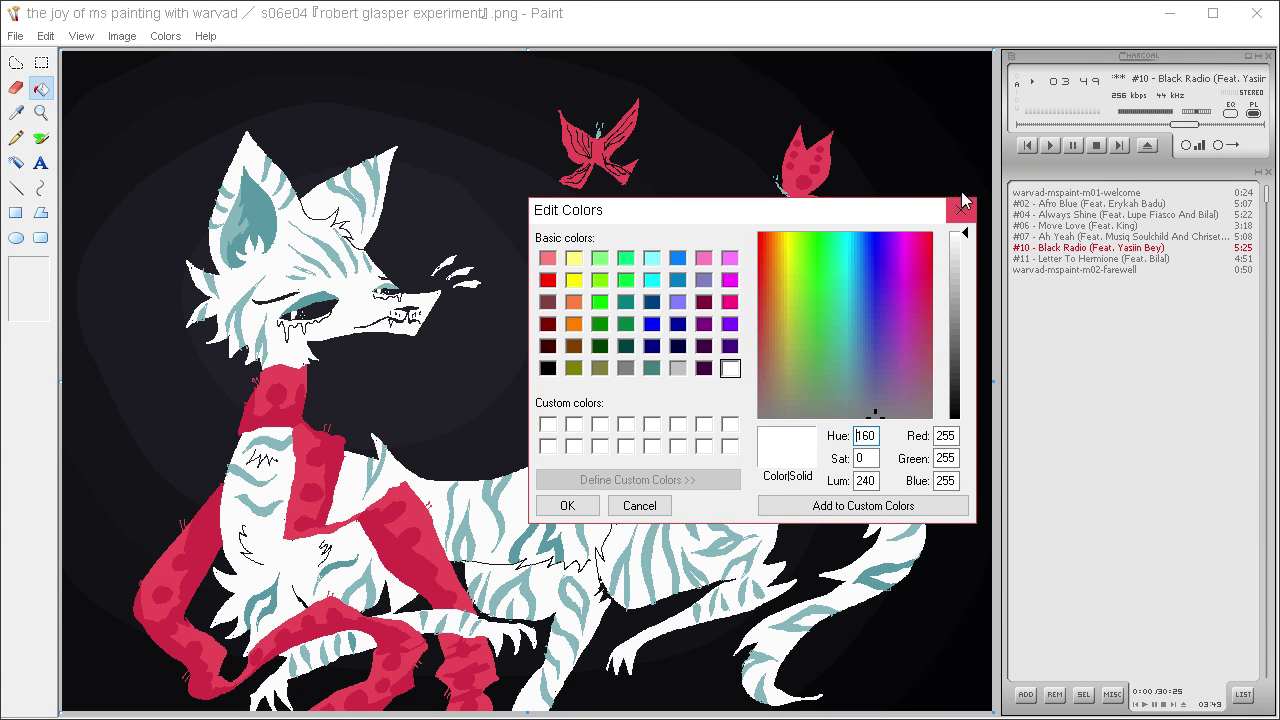
pyautogui.click(639, 505)
# - Darken the white drawing colour slightly to a pale grey by lowering its luminosity
pyautogui.click(40, 137)
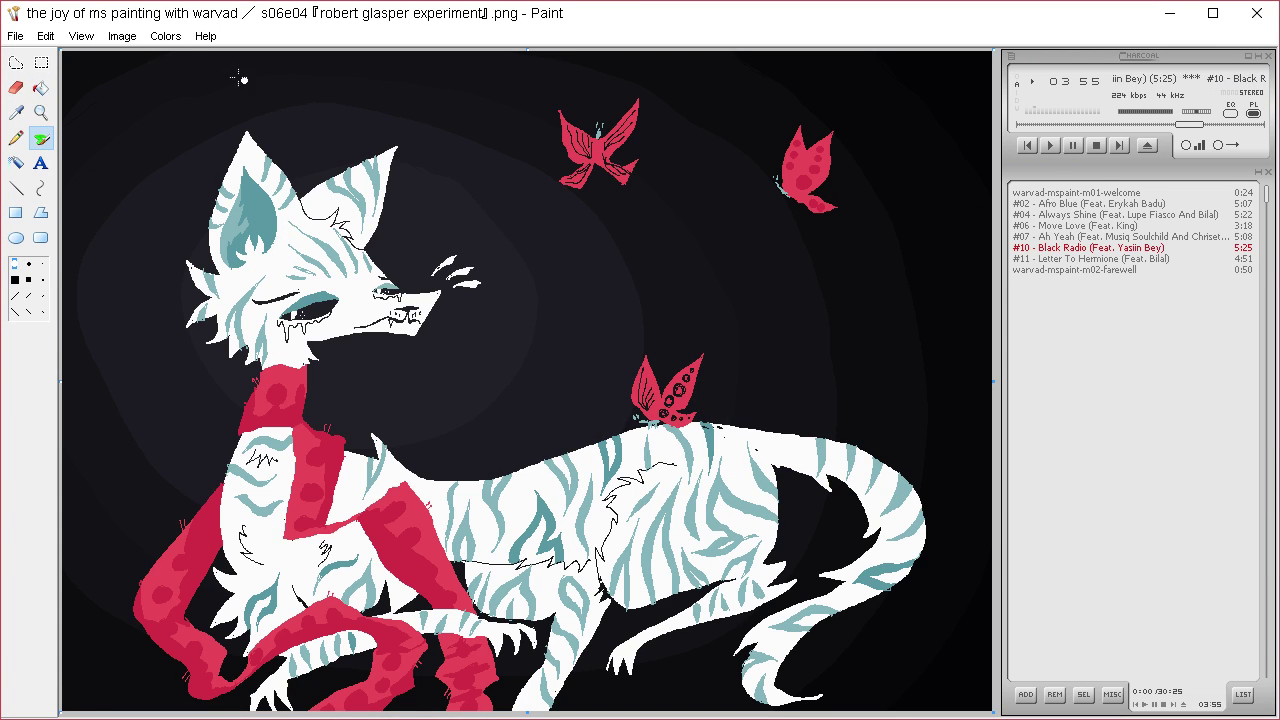
pyautogui.click(165, 35)
pyautogui.click(183, 62)
pyautogui.click(723, 480)
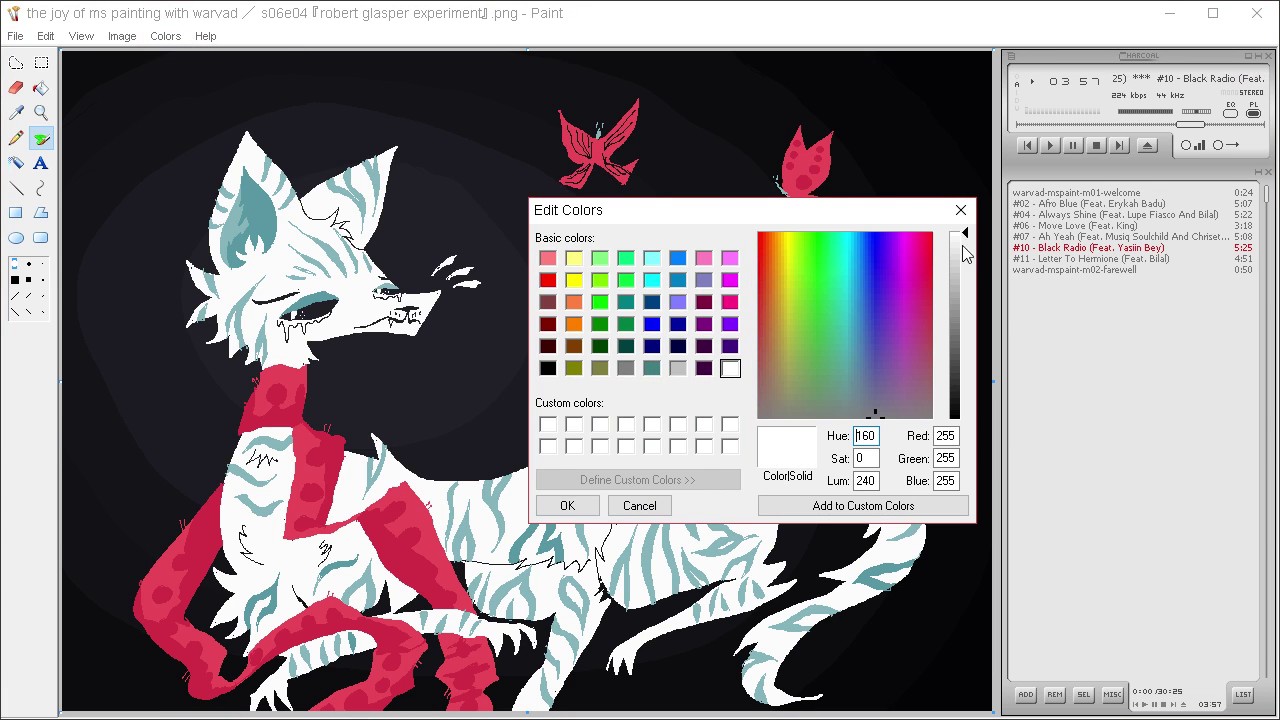
pyautogui.click(965, 250)
pyautogui.click(567, 505)
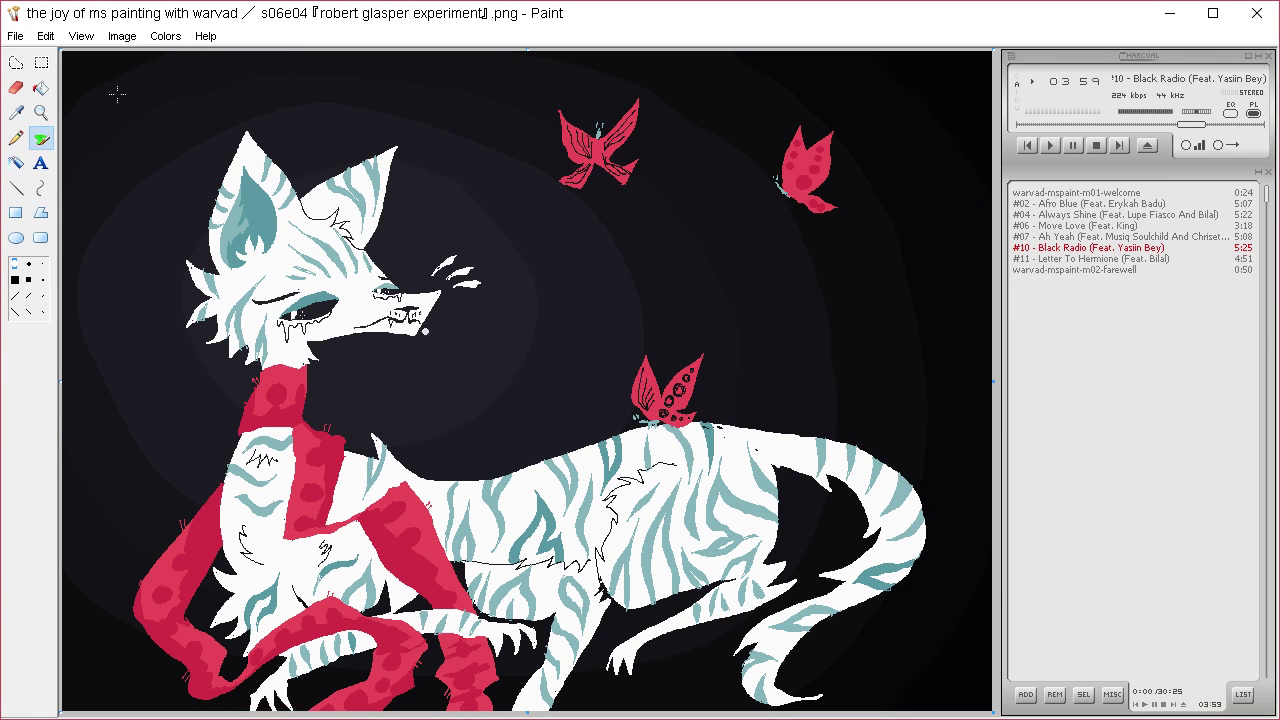
# - Try filling the head with pale grey, undo it, and fill only the far ear instead
pyautogui.click(40, 87)
pyautogui.click(284, 263)
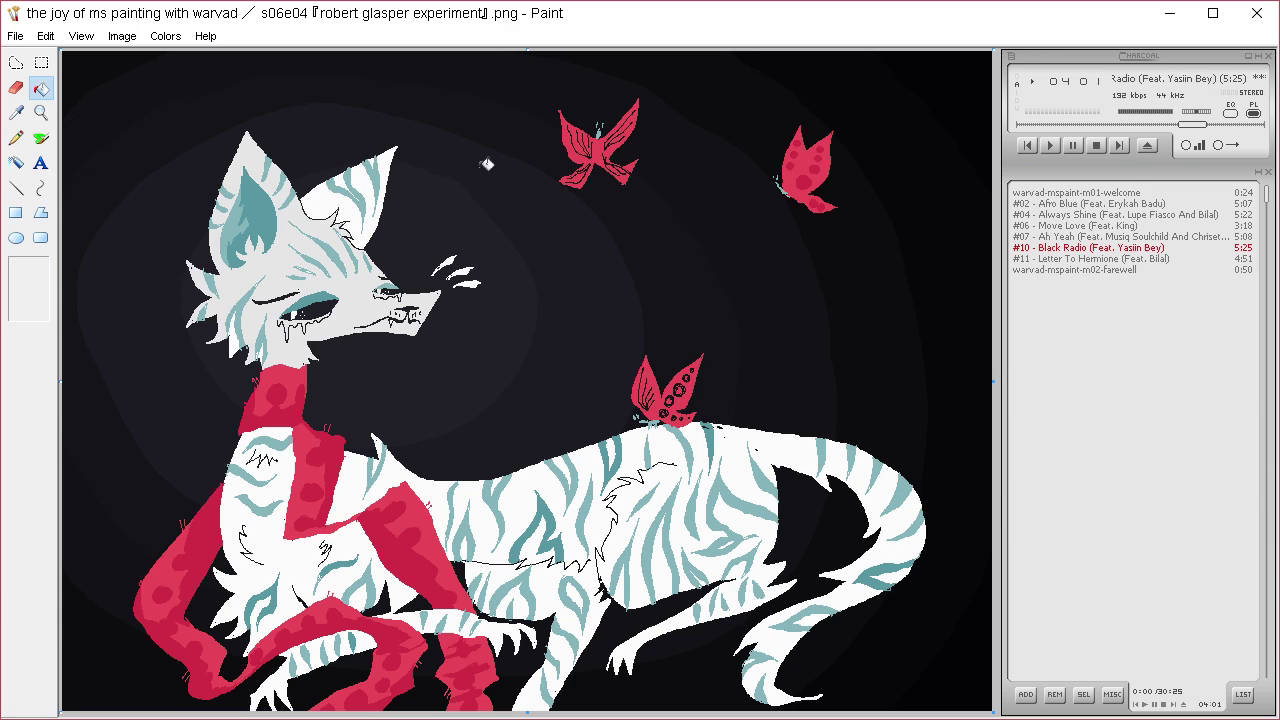
pyautogui.hotkey('ctrl', 'z')
pyautogui.click(385, 178)
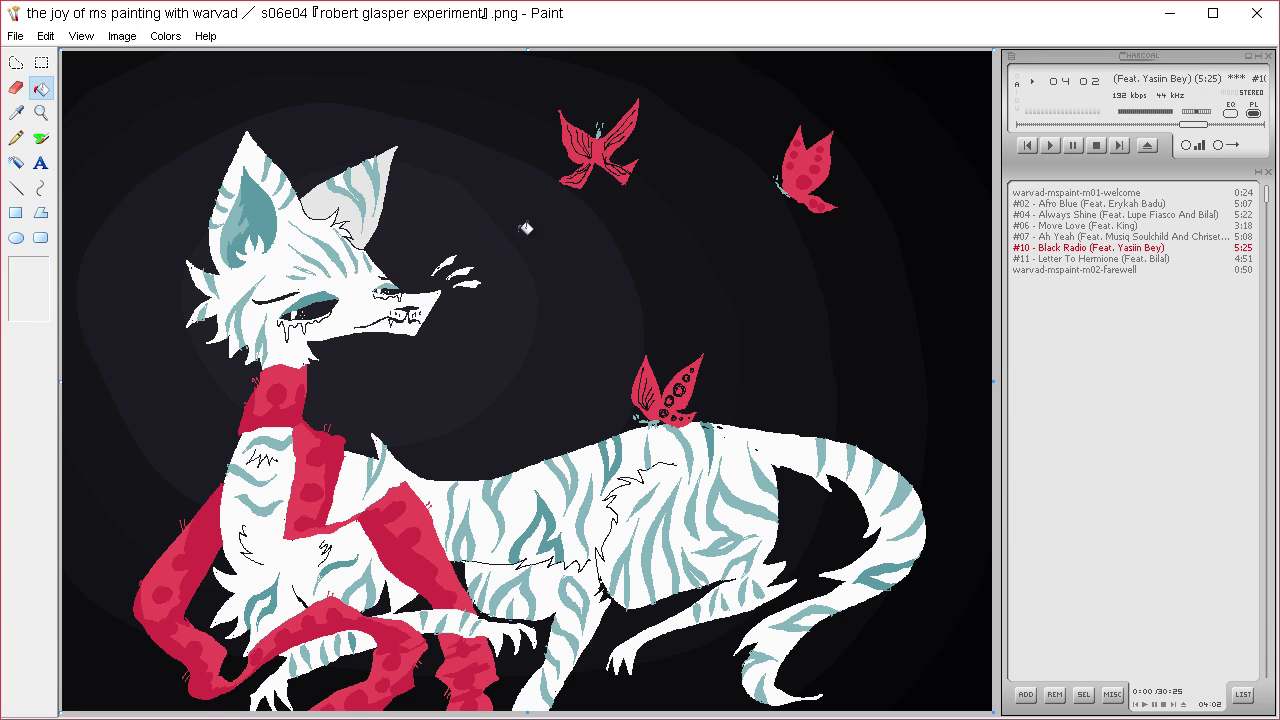
# - Fill the underbelly and the leg below it with pale grey, closing the outline gap near the haunch with the Pencil
pyautogui.click(555, 575)
pyautogui.hotkey('ctrl', 'z')
pyautogui.click(525, 571)
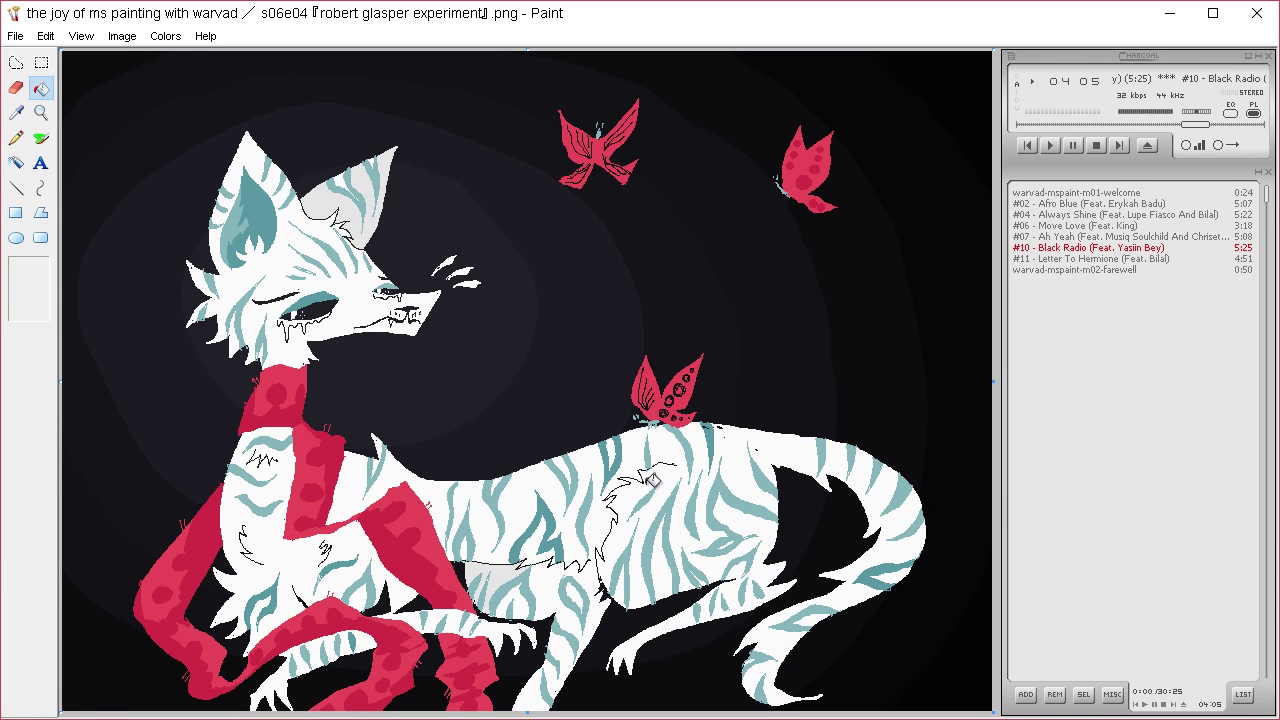
pyautogui.click(17, 140)
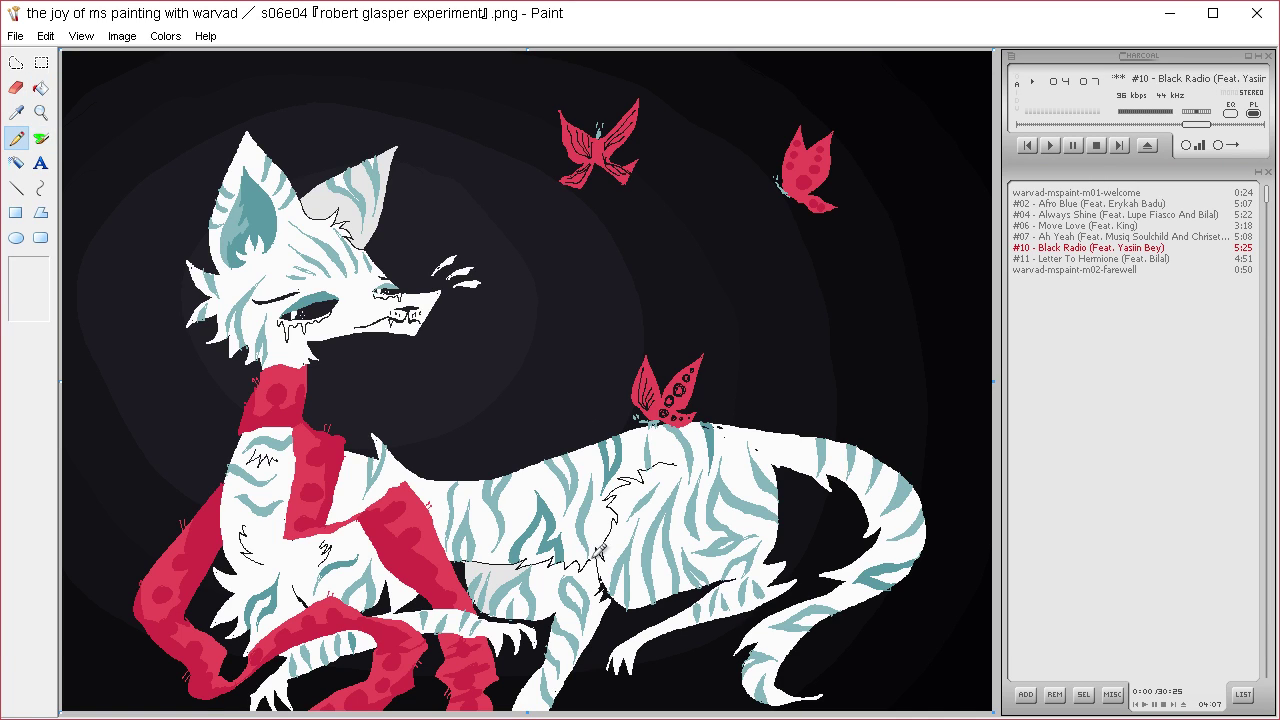
pyautogui.click(40, 87)
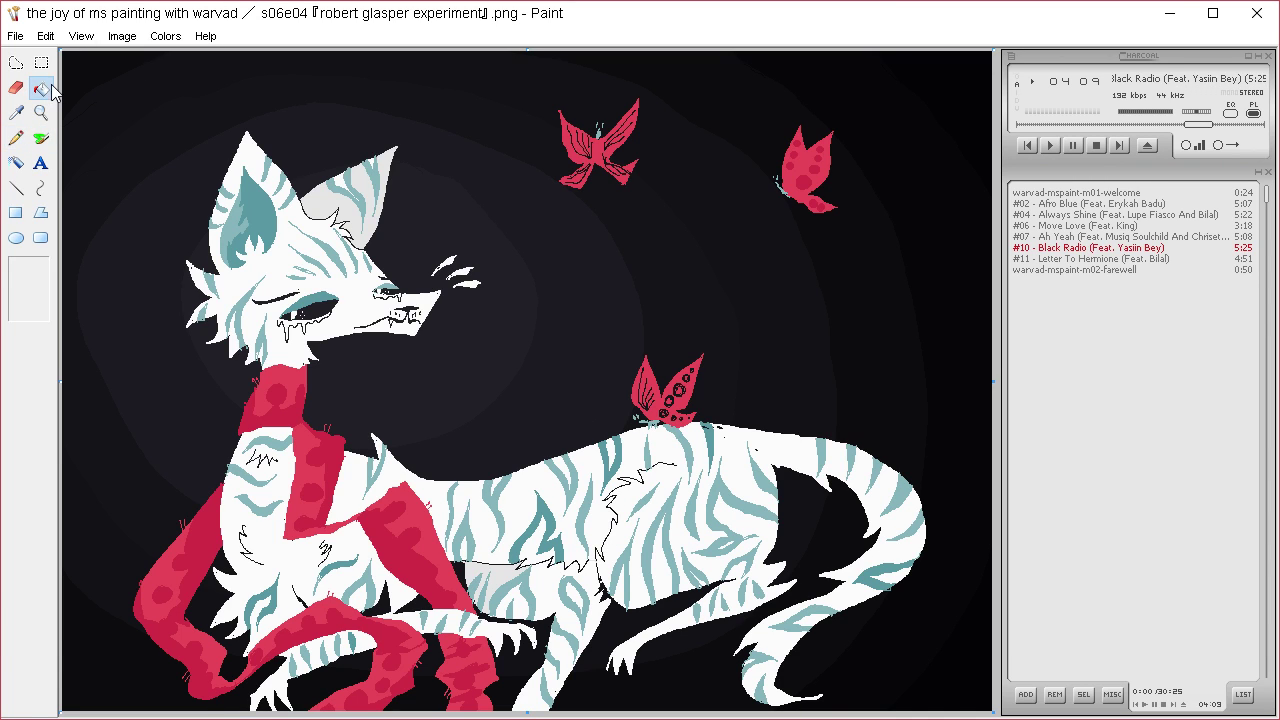
pyautogui.click(562, 584)
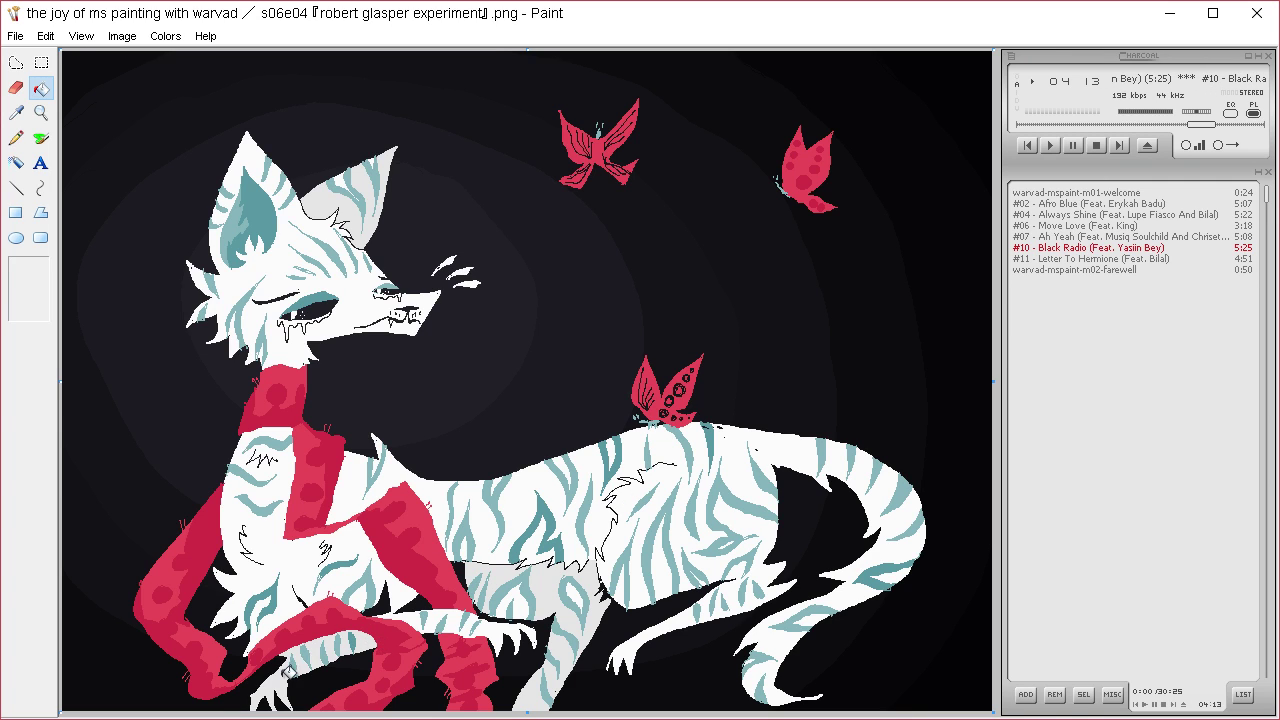
# - Outline a shadow across the chest below the scarf and fill it with pale grey
pyautogui.click(305, 591)
pyautogui.hotkey('ctrl', 'z')
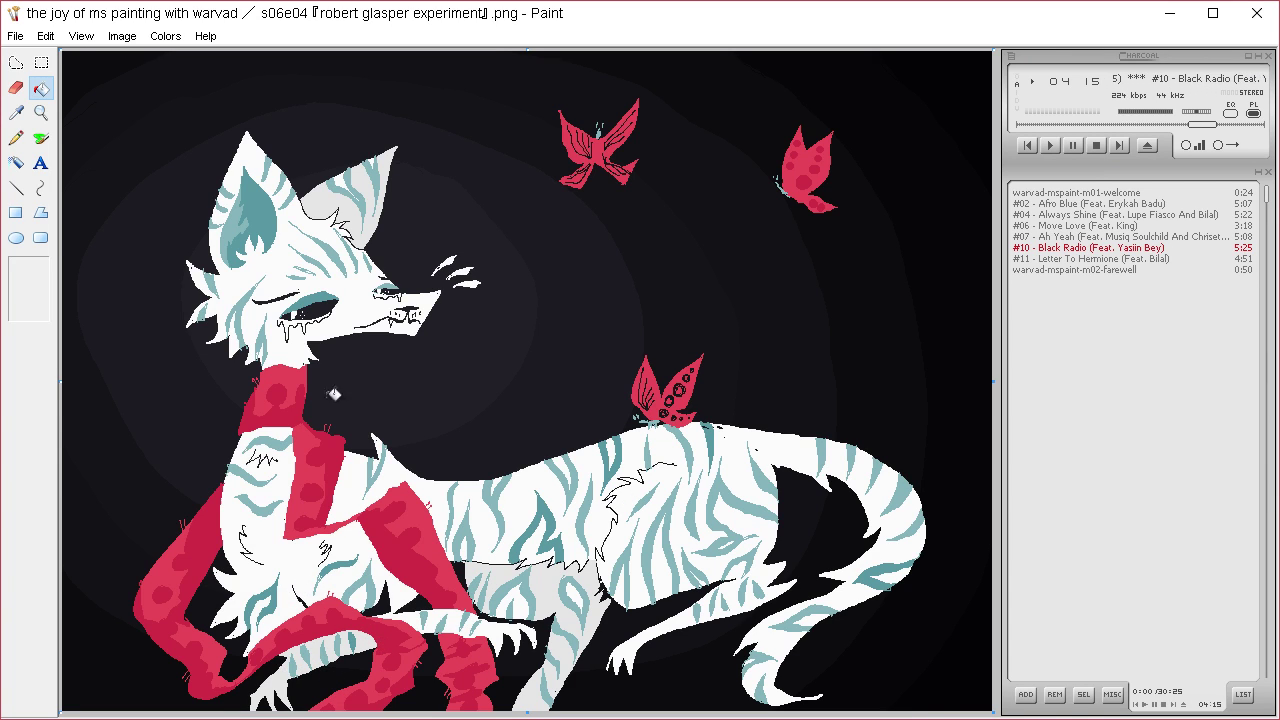
pyautogui.click(20, 139)
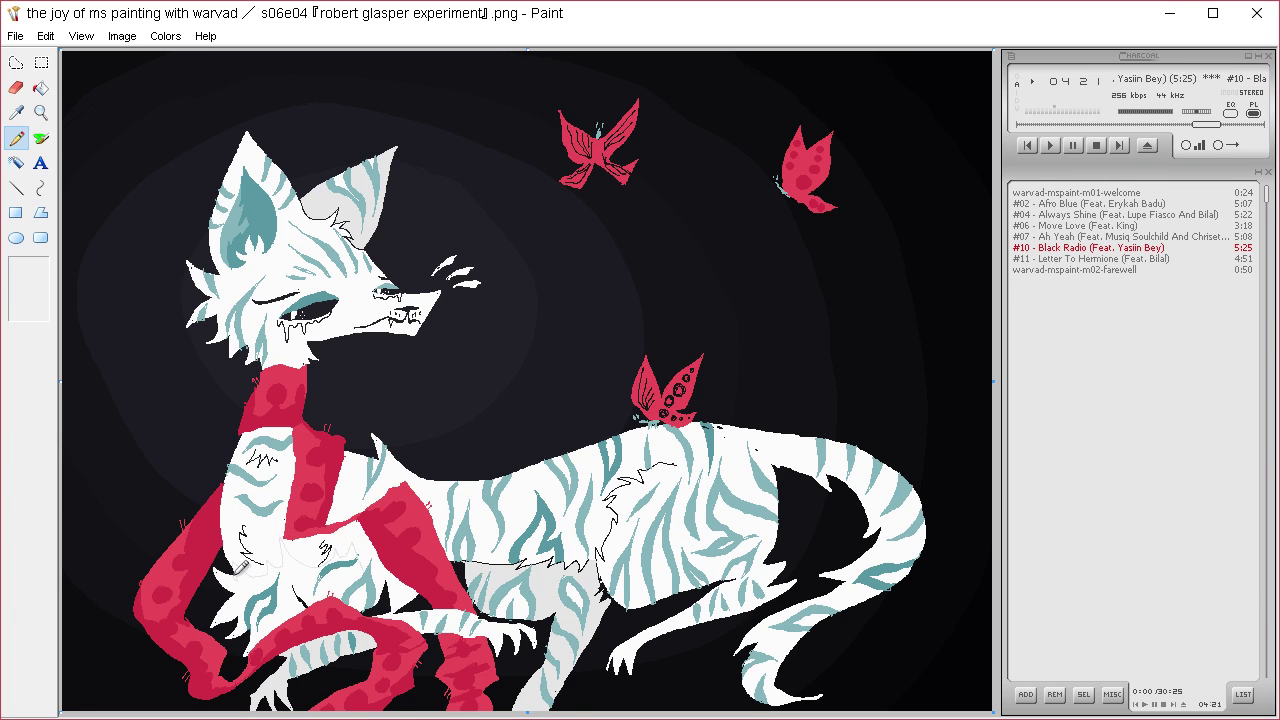
pyautogui.click(41, 88)
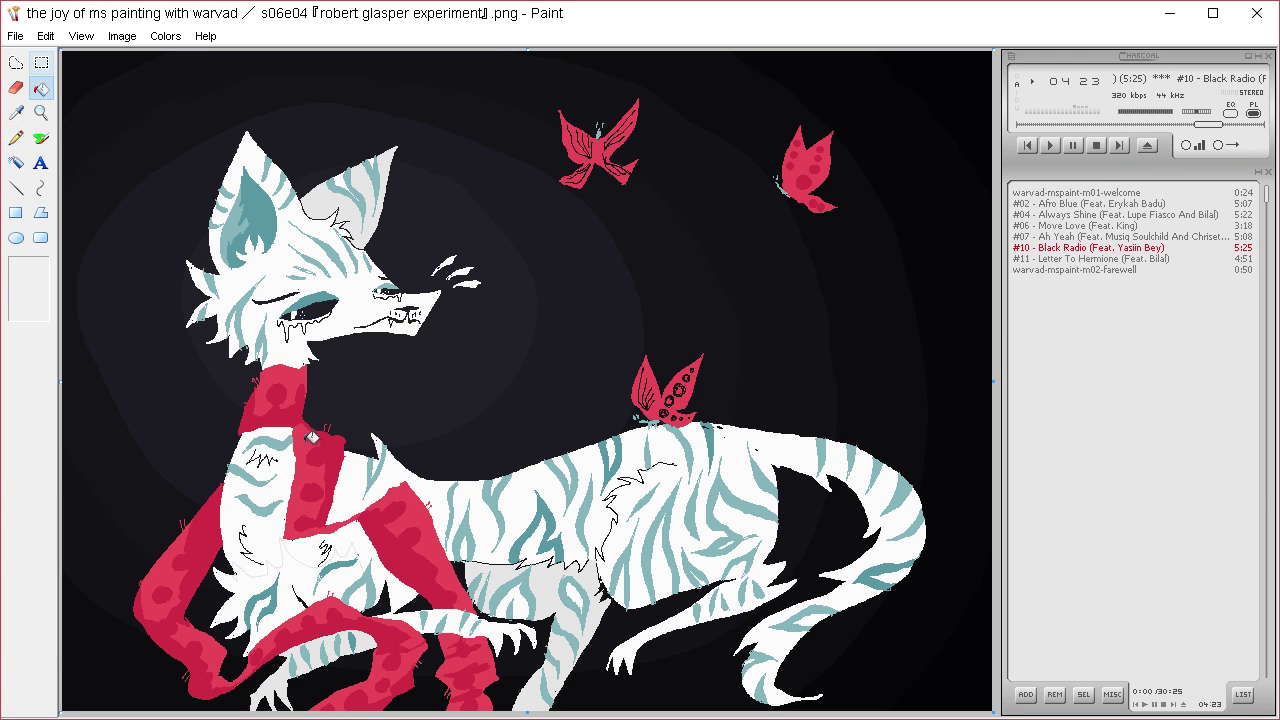
pyautogui.click(352, 562)
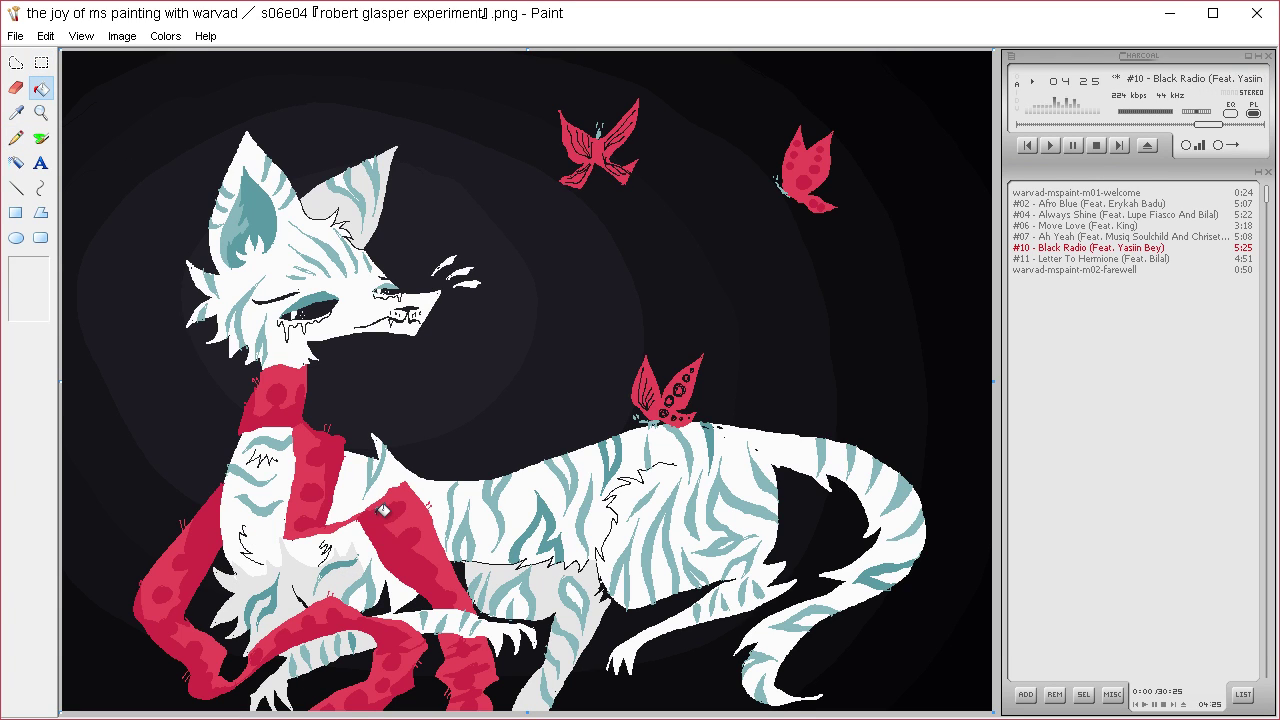
# - Outline a shadow on the cheek and throat below the near eye and fill it with pale grey
pyautogui.click(16, 138)
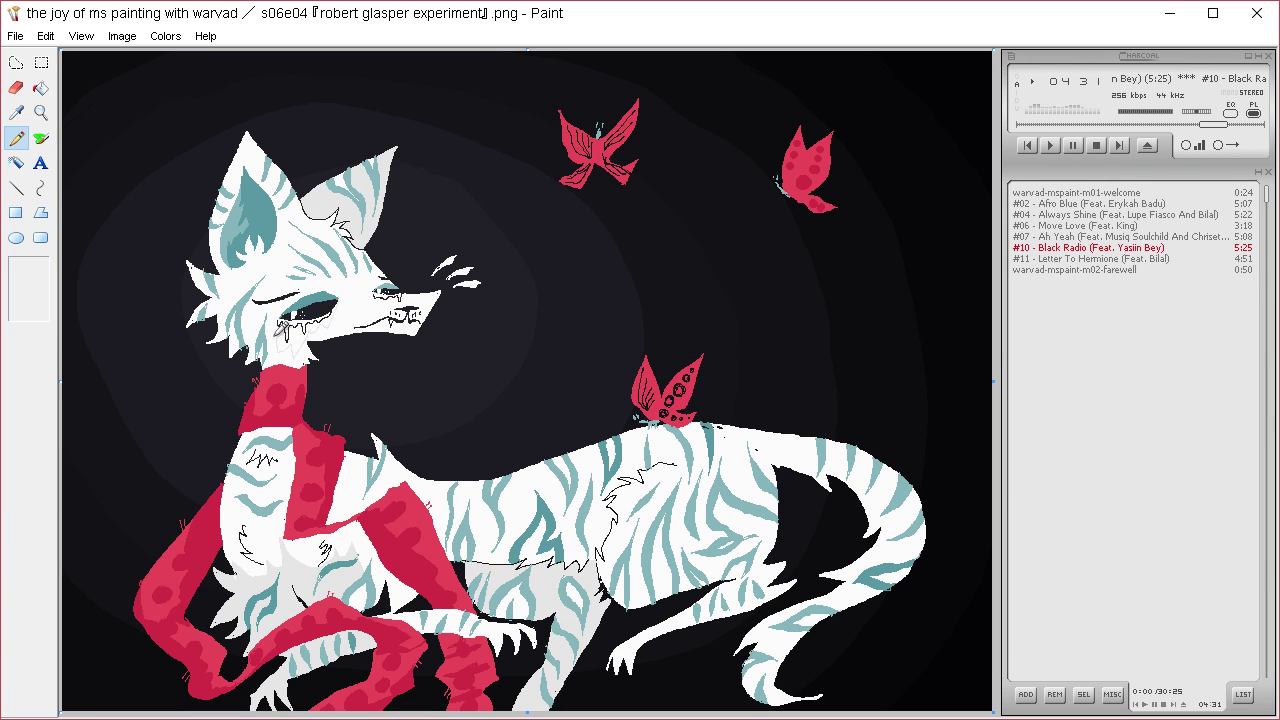
pyautogui.click(48, 88)
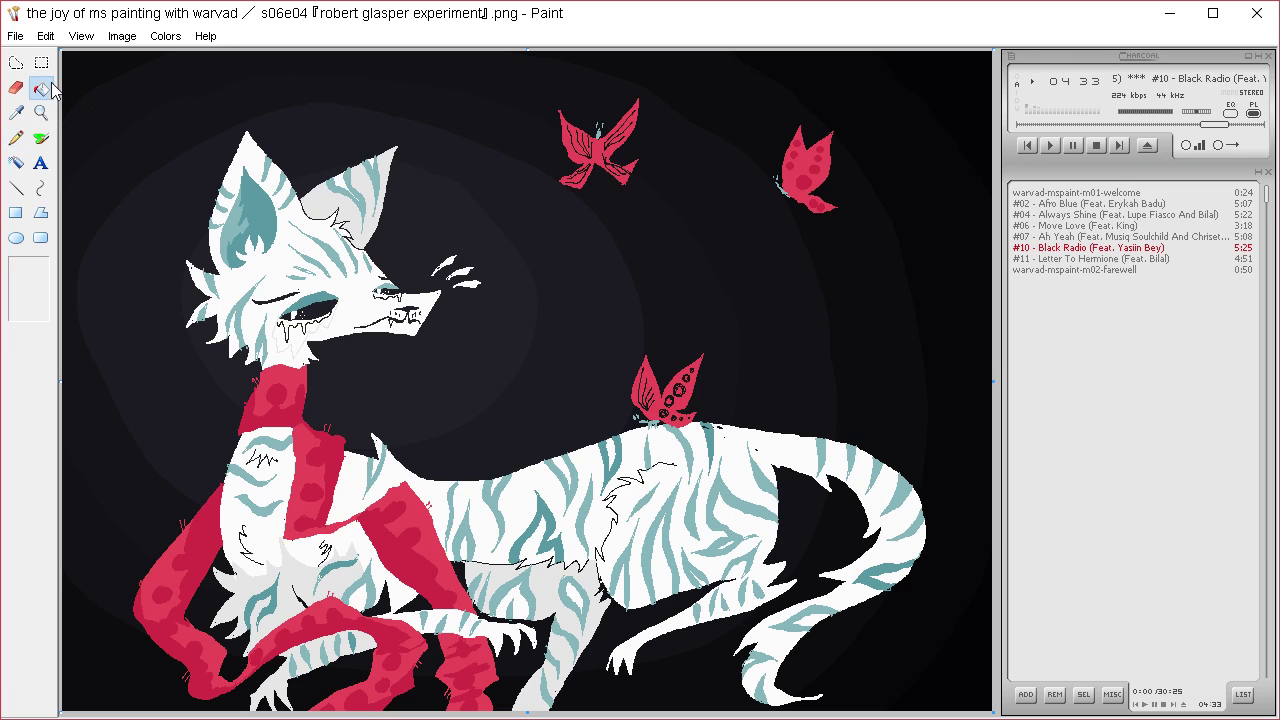
pyautogui.click(303, 330)
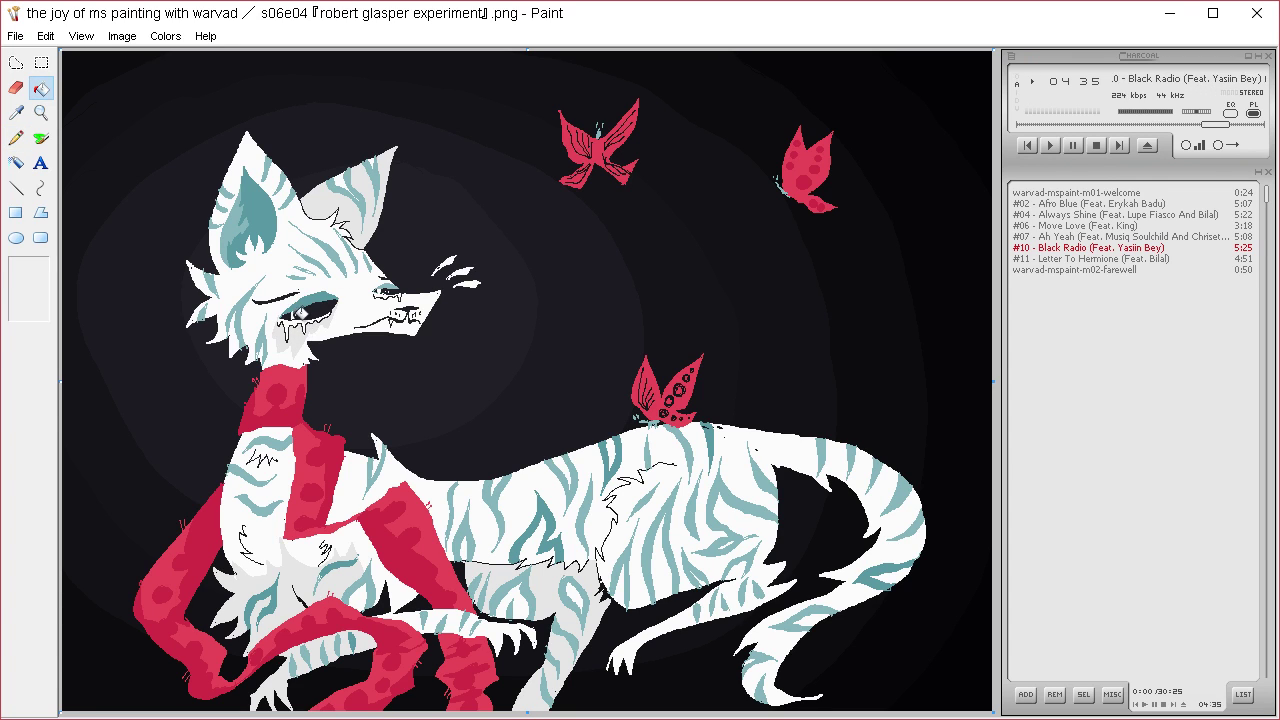
pyautogui.click(27, 137)
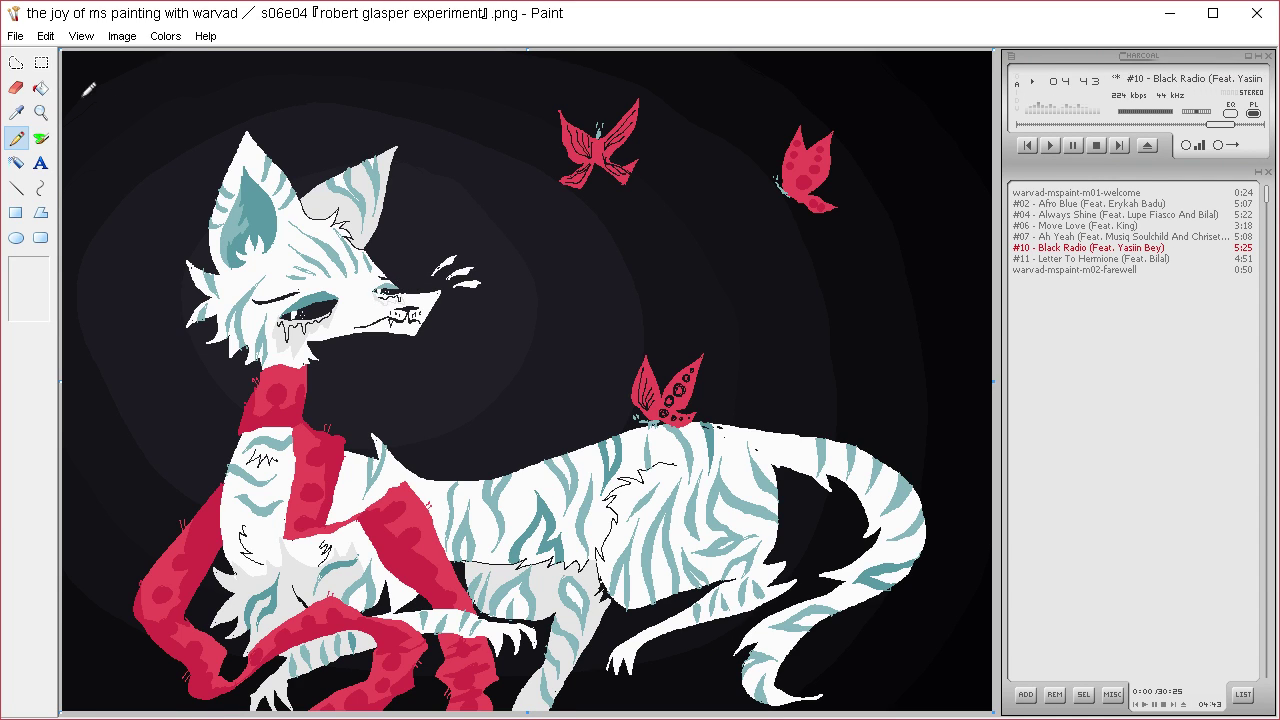
pyautogui.click(40, 87)
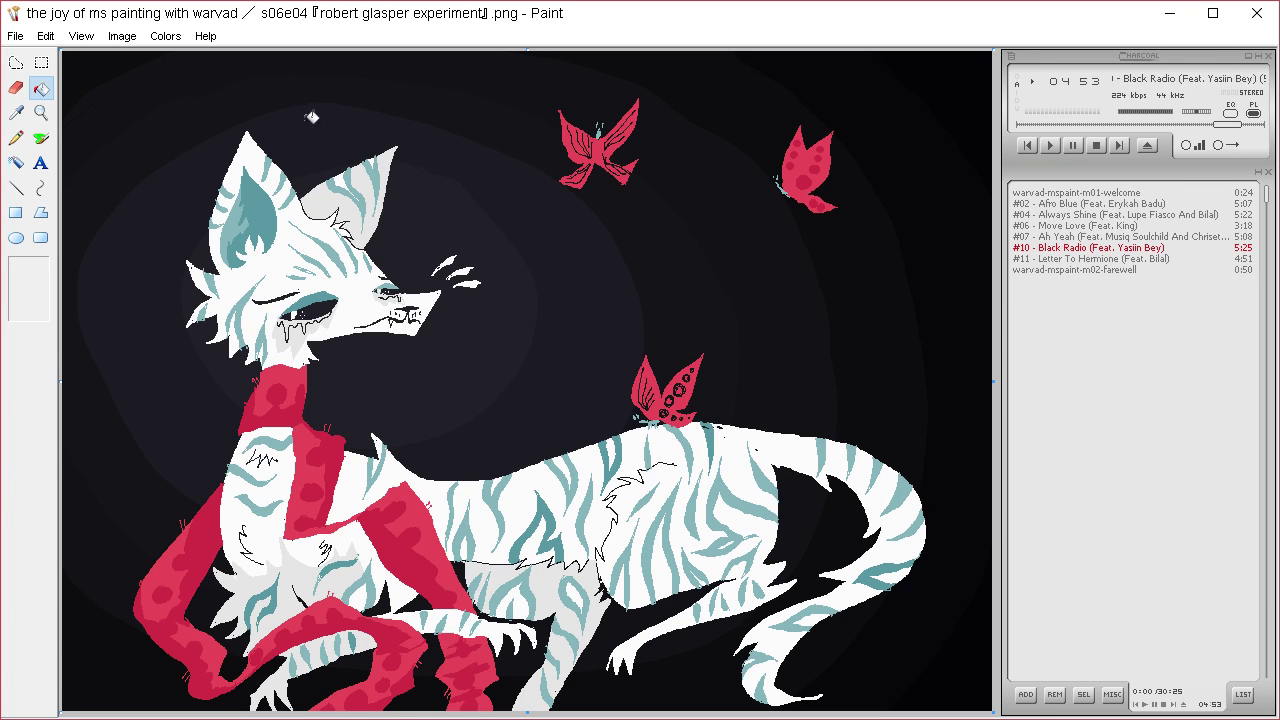
# - Sample colours from the painting and touch up small details on the near ear with the Pencil
pyautogui.click(16, 112)
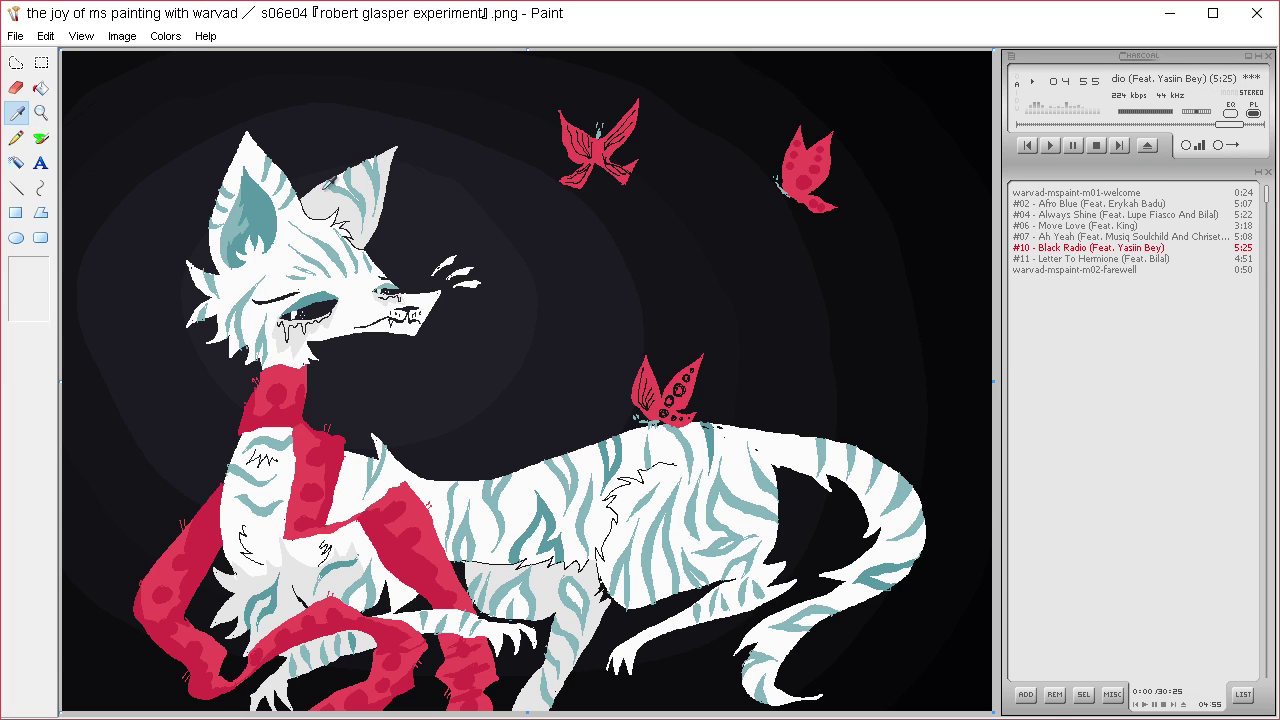
pyautogui.click(298, 373)
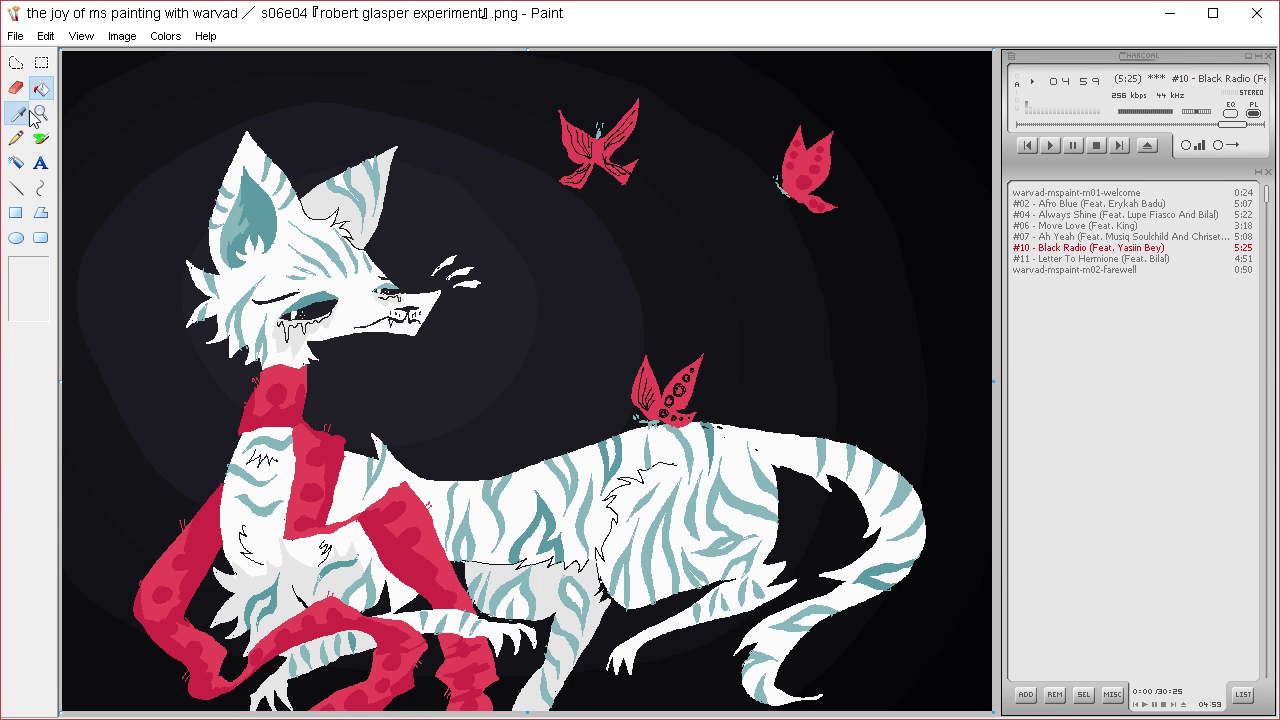
pyautogui.click(16, 138)
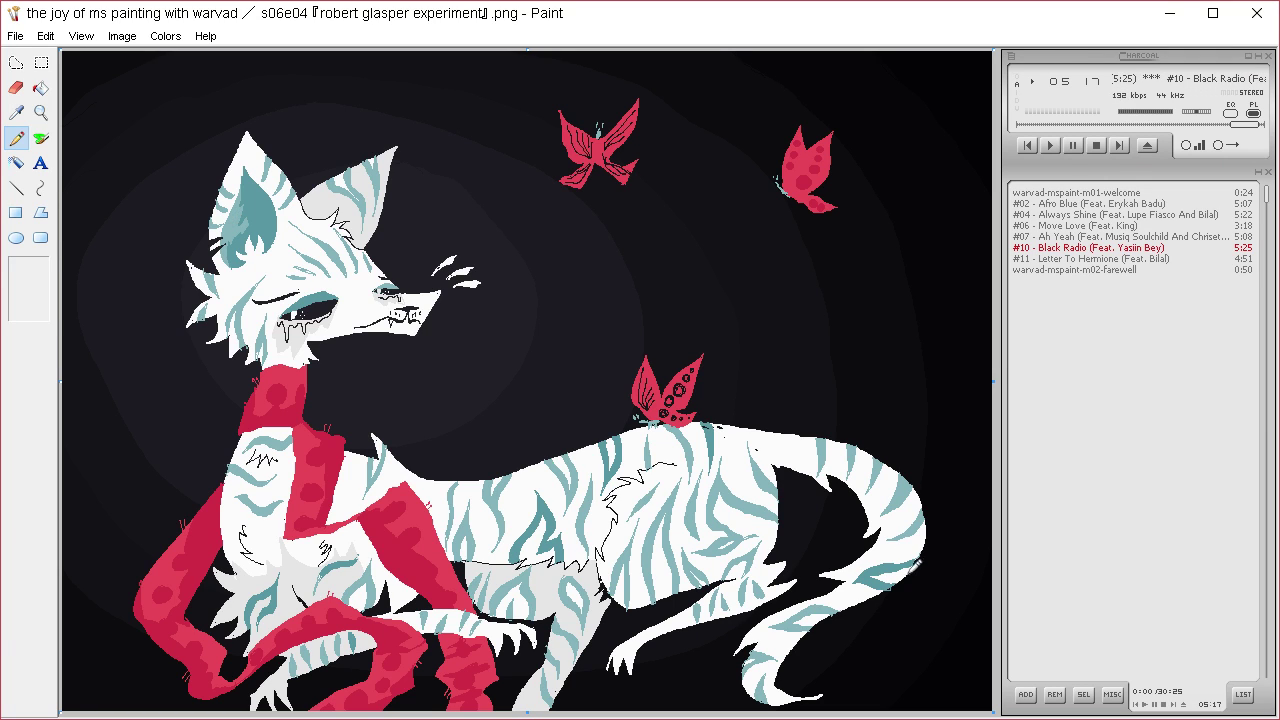
# - Sample the creature's white fur and draw loose wavy white outlines around the three butterflies
pyautogui.click(16, 112)
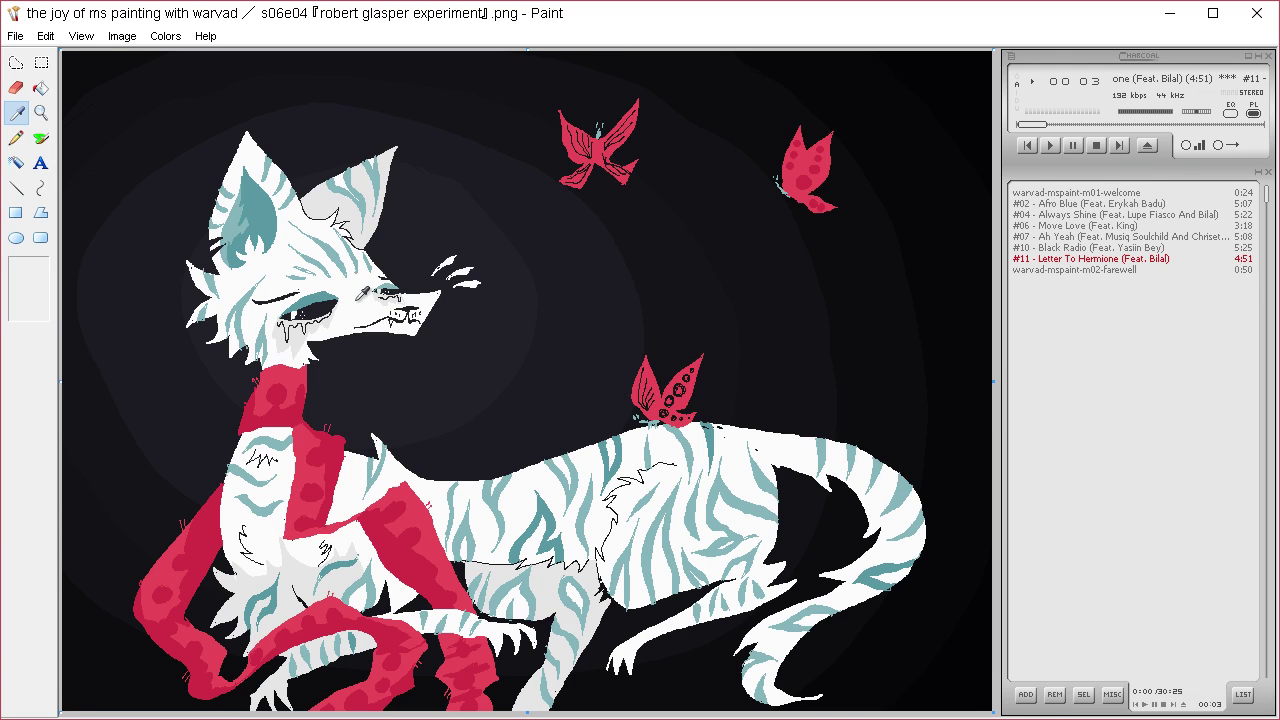
pyautogui.click(364, 295)
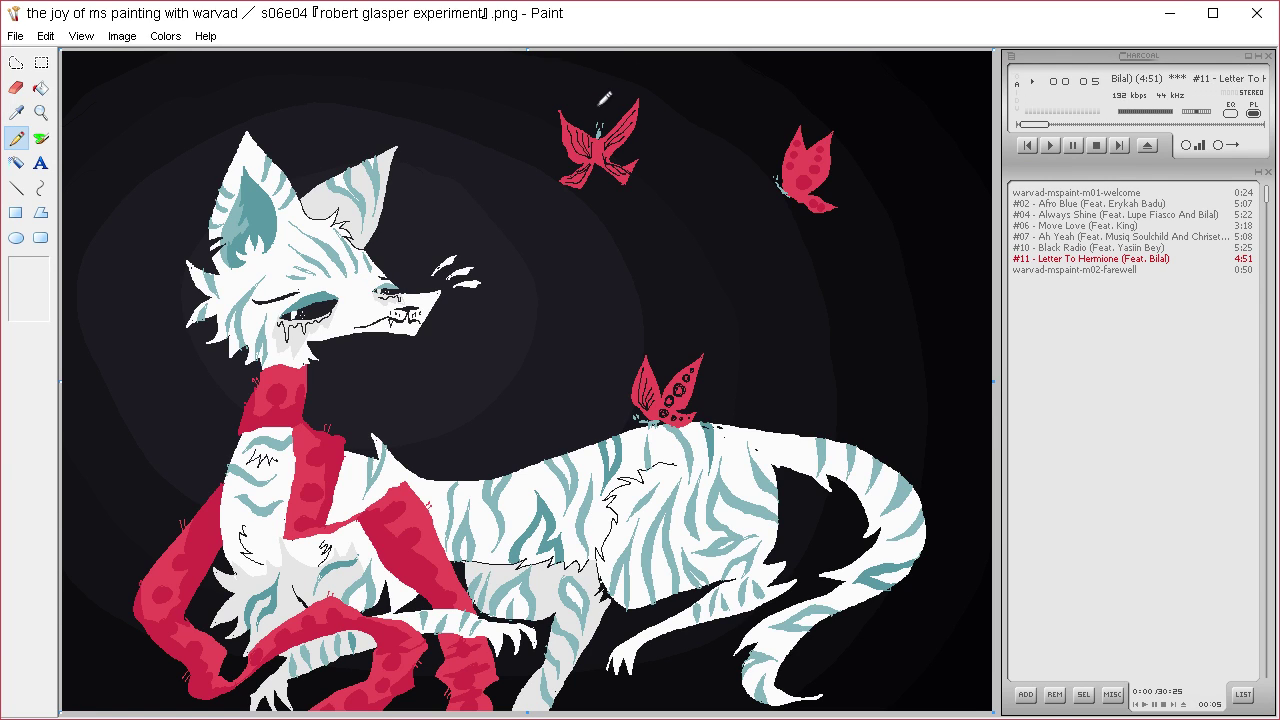
pyautogui.moveTo(599, 104)
pyautogui.mouseDown()
pyautogui.moveTo(562, 96)
pyautogui.moveTo(534, 149)
pyautogui.moveTo(530, 174)
pyautogui.moveTo(557, 208)
pyautogui.moveTo(630, 202)
pyautogui.moveTo(655, 178)
pyautogui.moveTo(669, 99)
pyautogui.mouseUp()
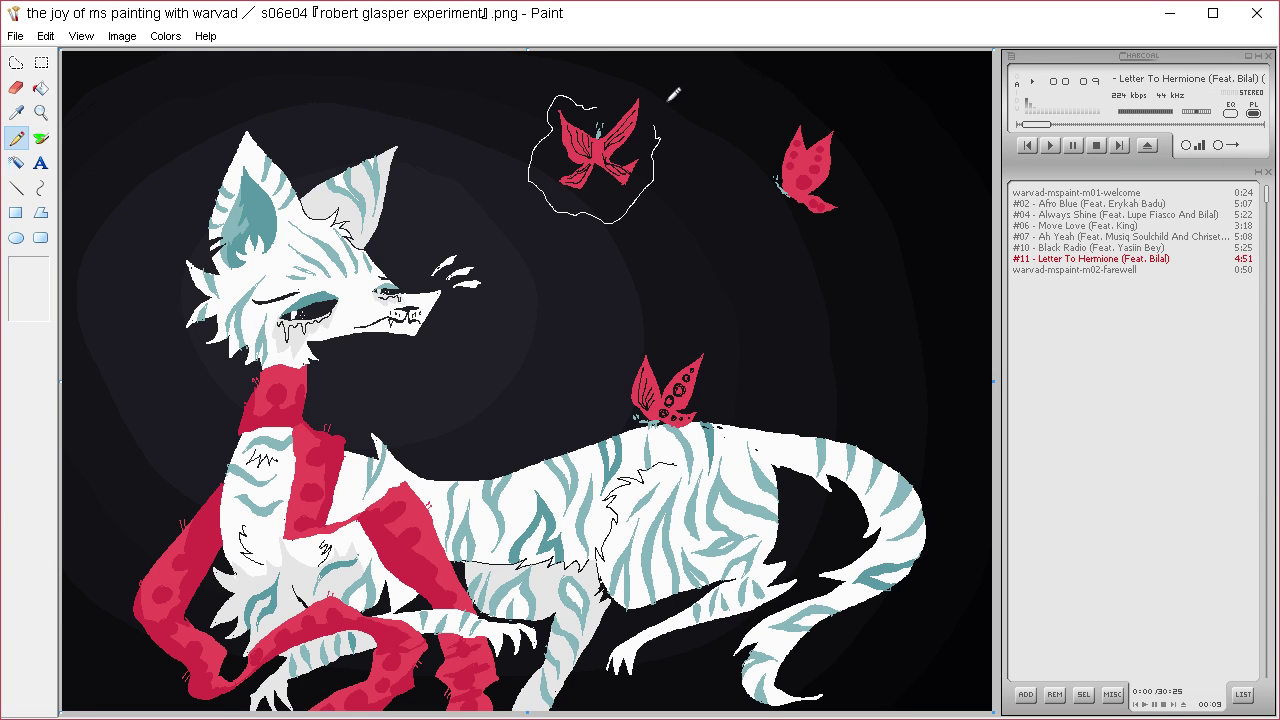
pyautogui.moveTo(553, 155)
pyautogui.mouseDown()
pyautogui.moveTo(559, 192)
pyautogui.moveTo(600, 203)
pyautogui.moveTo(659, 163)
pyautogui.mouseUp()
pyautogui.moveTo(628, 378)
pyautogui.mouseDown()
pyautogui.moveTo(667, 331)
pyautogui.moveTo(728, 342)
pyautogui.moveTo(738, 404)
pyautogui.mouseUp()
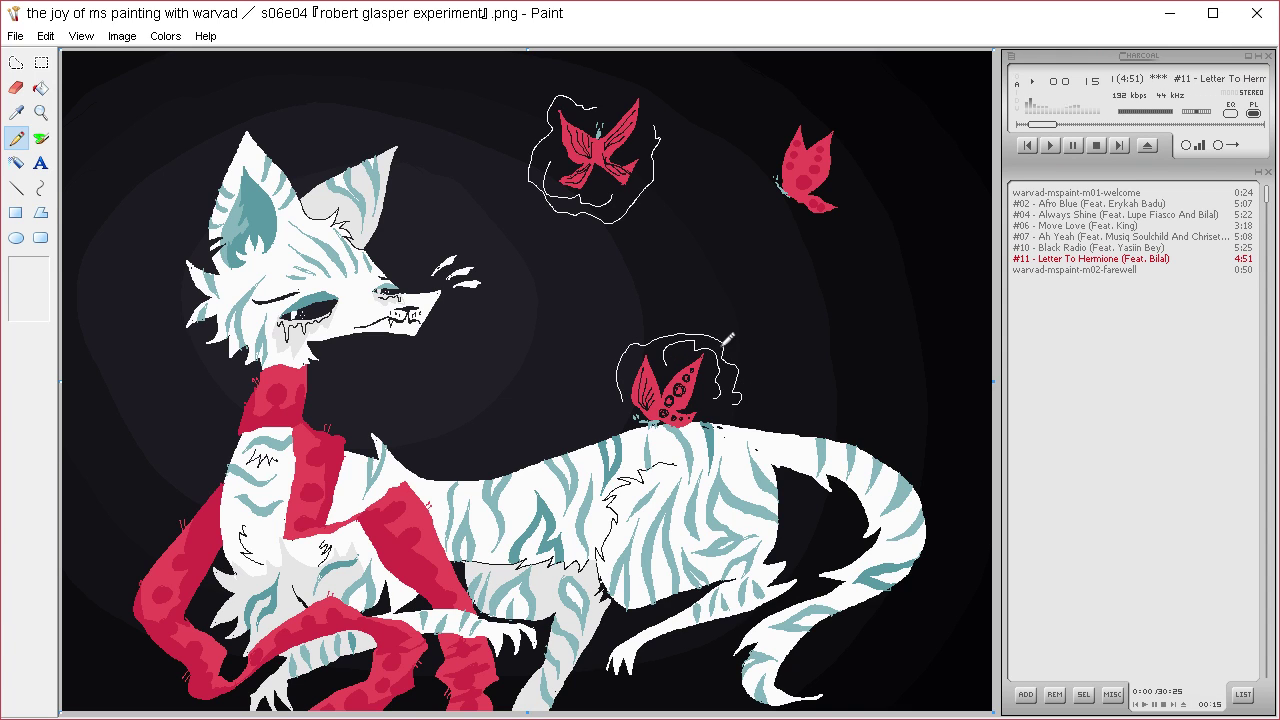
pyautogui.moveTo(772, 156)
pyautogui.mouseDown()
pyautogui.moveTo(777, 224)
pyautogui.moveTo(842, 238)
pyautogui.moveTo(864, 190)
pyautogui.moveTo(857, 155)
pyautogui.mouseUp()
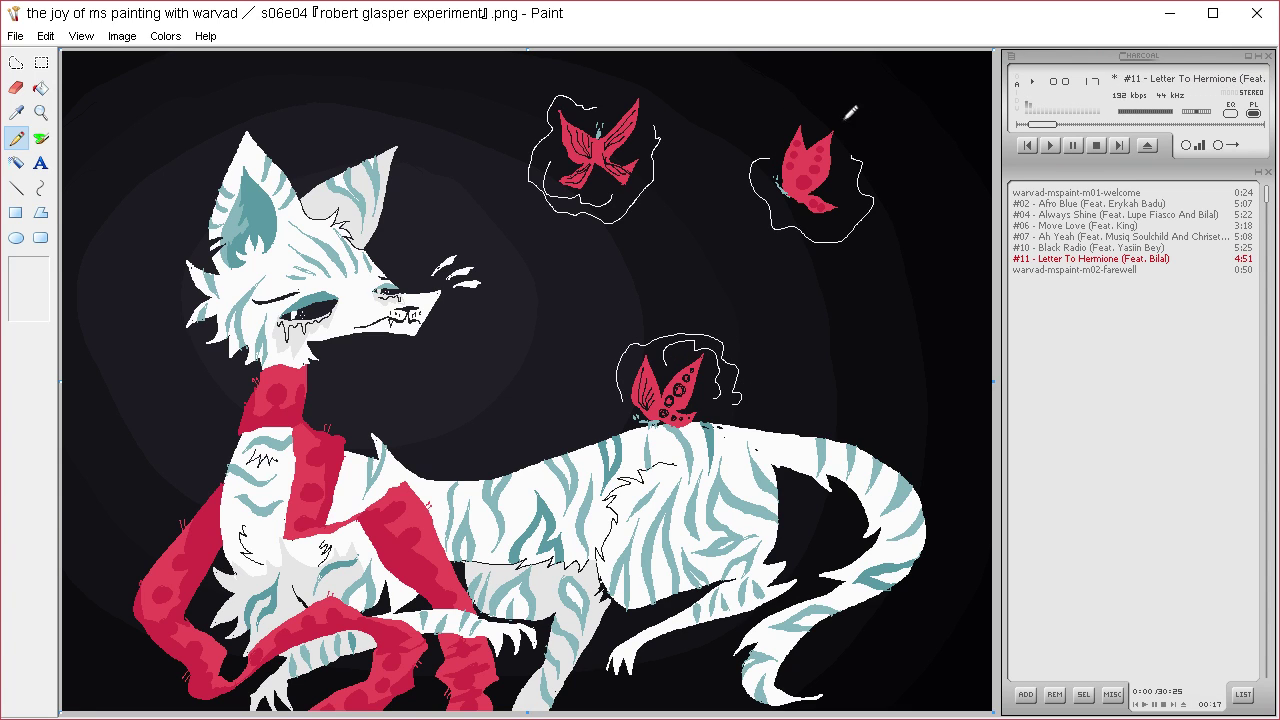
pyautogui.moveTo(775, 138)
pyautogui.mouseDown()
pyautogui.moveTo(842, 119)
pyautogui.moveTo(886, 150)
pyautogui.moveTo(898, 183)
pyautogui.moveTo(872, 236)
pyautogui.mouseUp()
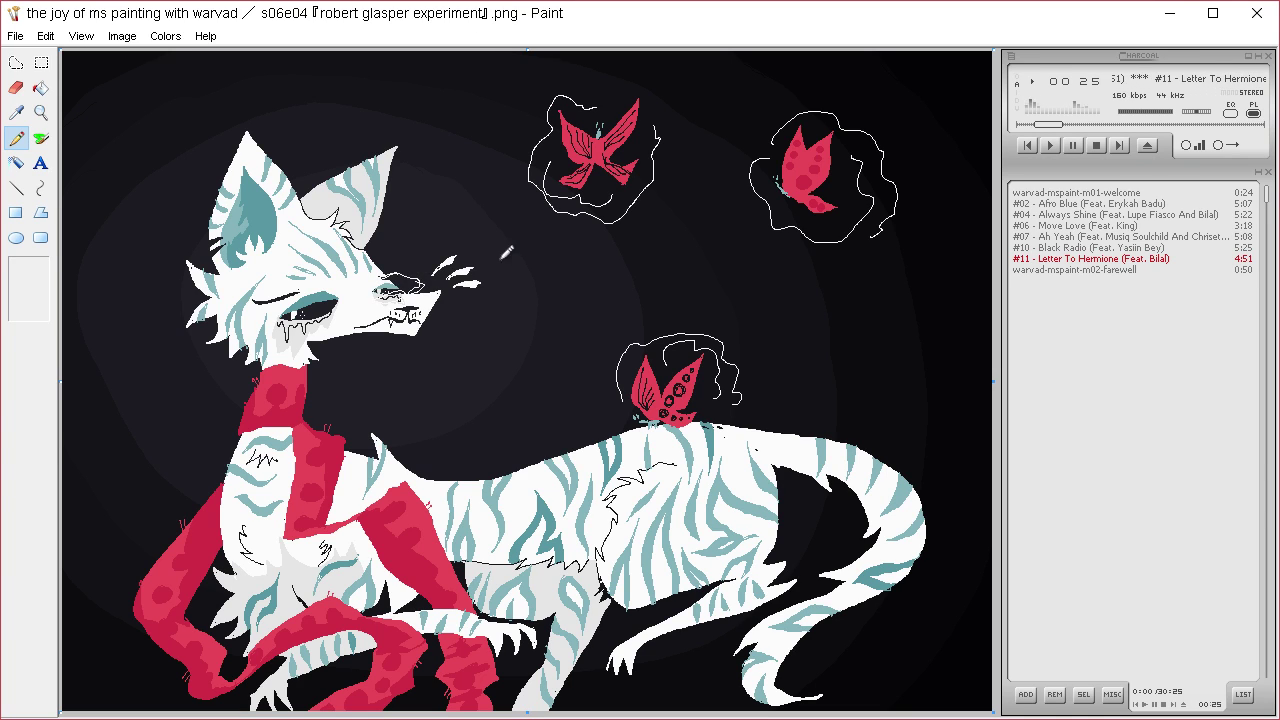
pyautogui.hotkey('ctrl', 'z')
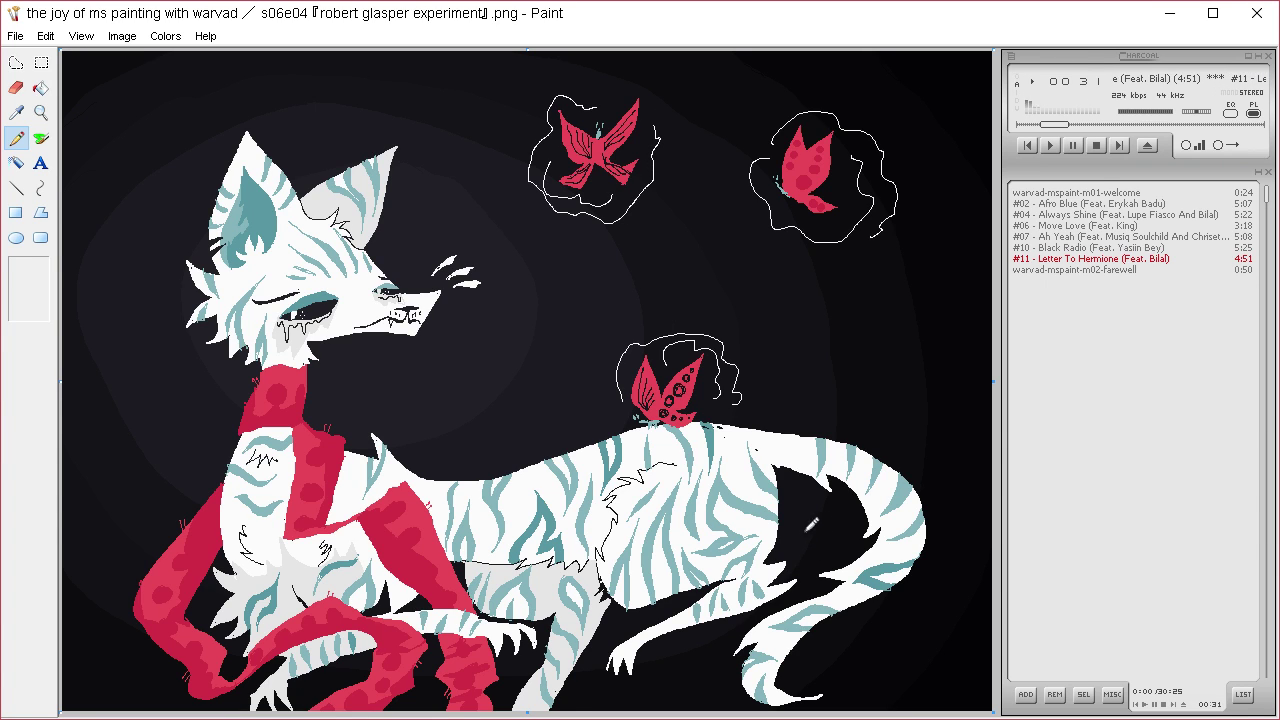
pyautogui.moveTo(146, 378); pyautogui.dragTo(151, 389)
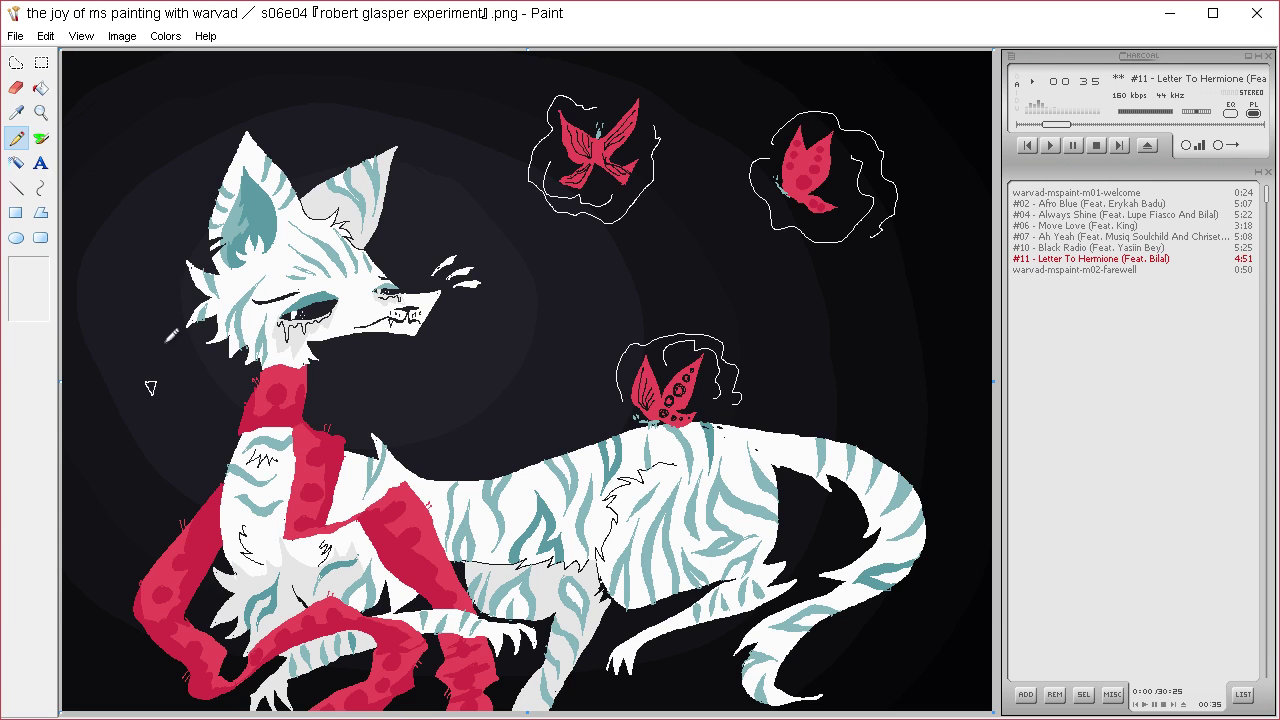
pyautogui.hotkey('ctrl', 'z')
# - Draw white circles of varied sizes beside the head, above the back and tail, and around the butterflies on the dark backdrop
pyautogui.moveTo(123, 306); pyautogui.dragTo(122, 307)
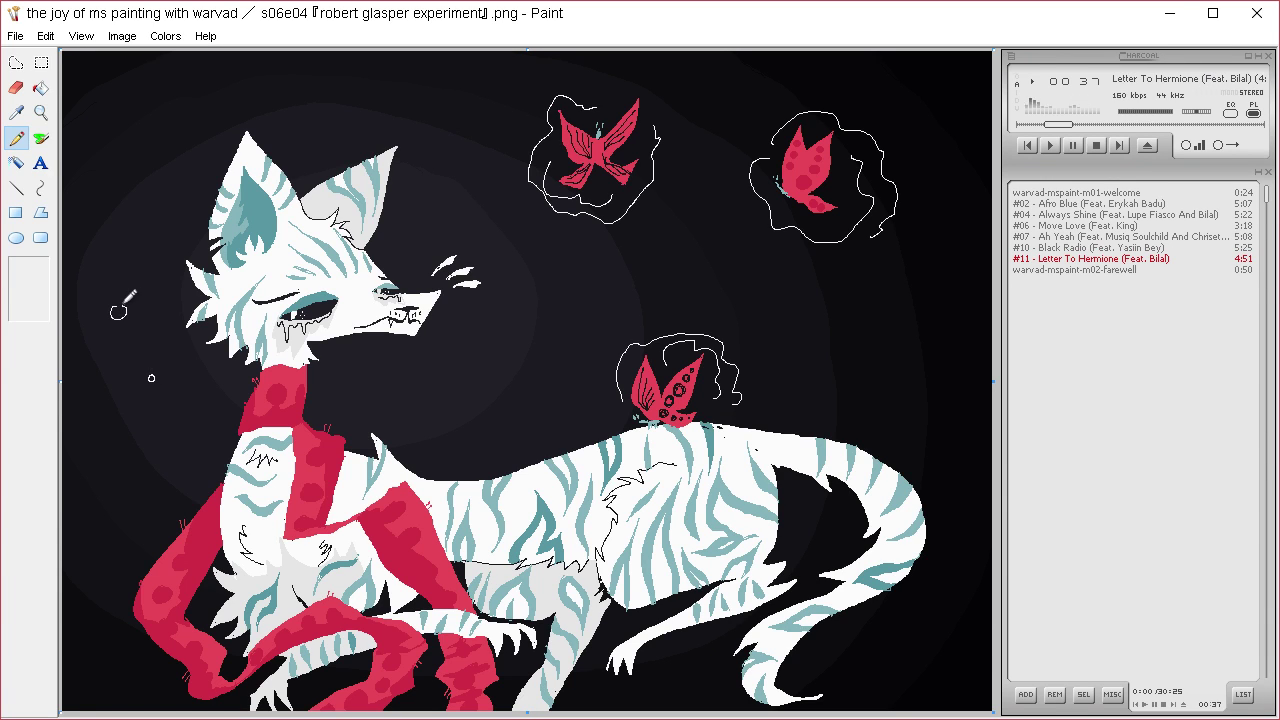
pyautogui.moveTo(178, 221); pyautogui.dragTo(177, 222)
pyautogui.moveTo(481, 396); pyautogui.dragTo(487, 391)
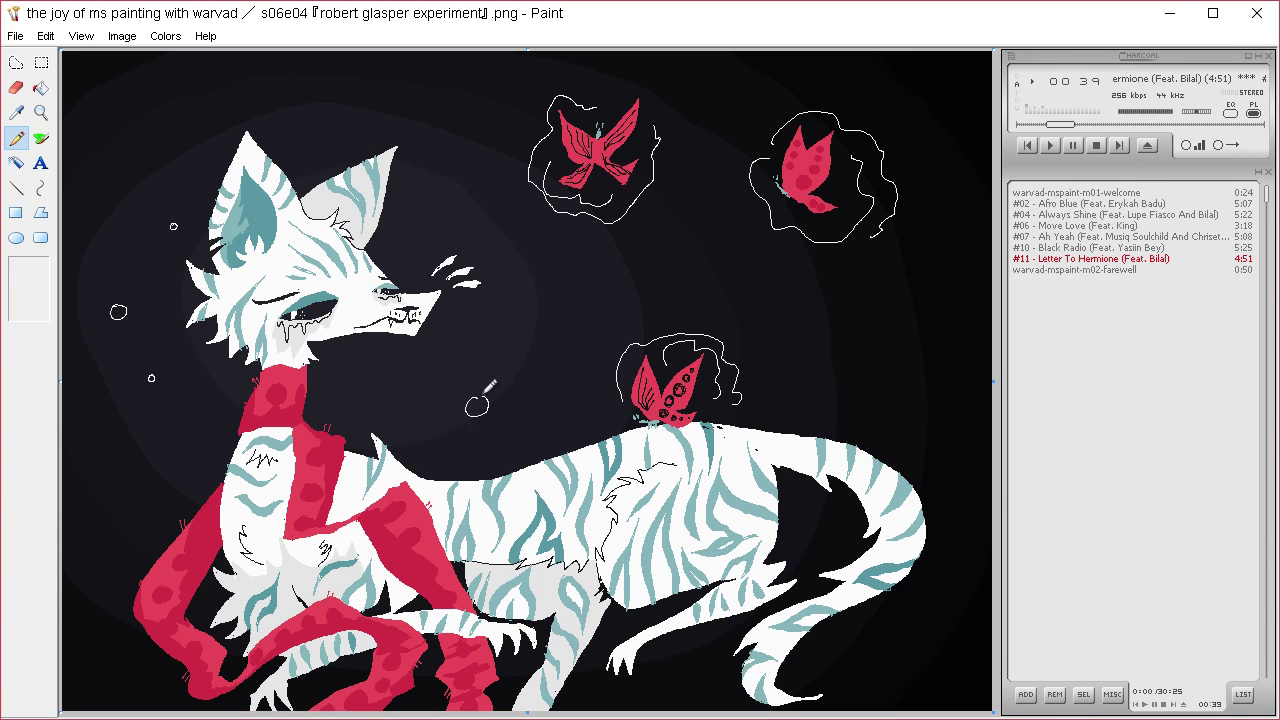
pyautogui.moveTo(802, 327); pyautogui.dragTo(803, 326)
pyautogui.moveTo(712, 232)
pyautogui.mouseDown()
pyautogui.moveTo(717, 265)
pyautogui.moveTo(711, 228)
pyautogui.mouseUp()
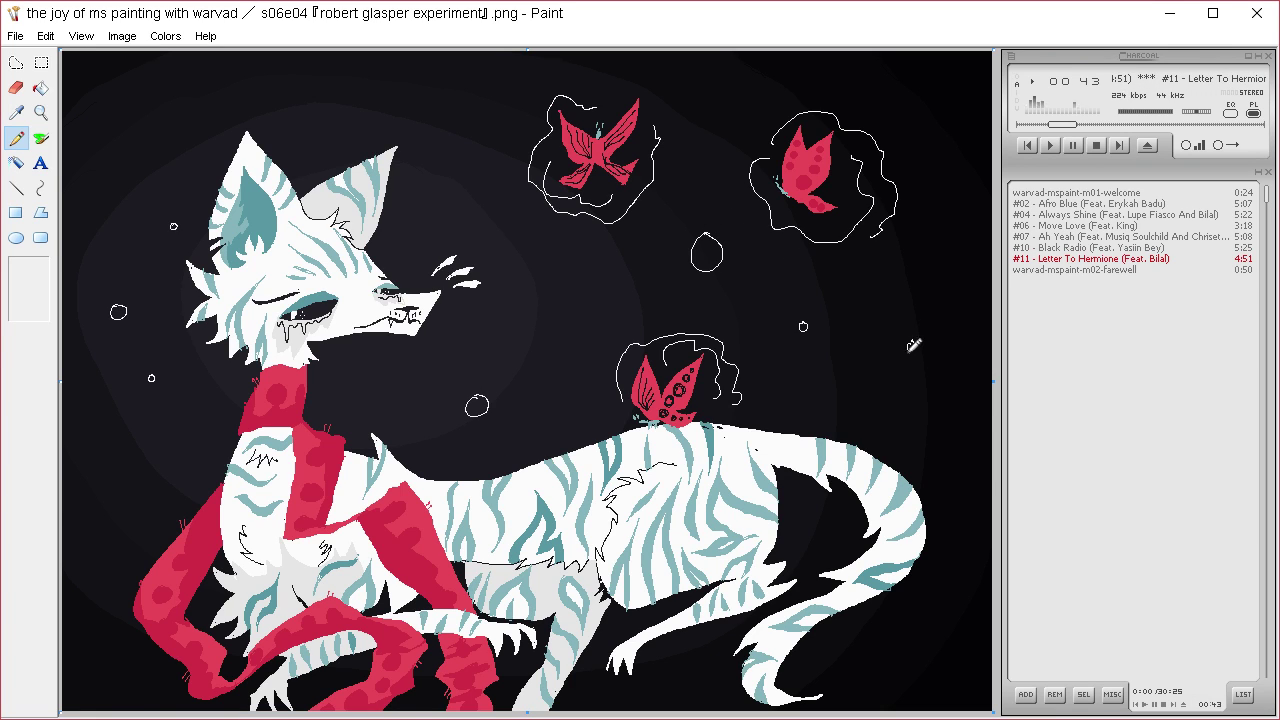
pyautogui.moveTo(904, 346); pyautogui.dragTo(875, 367)
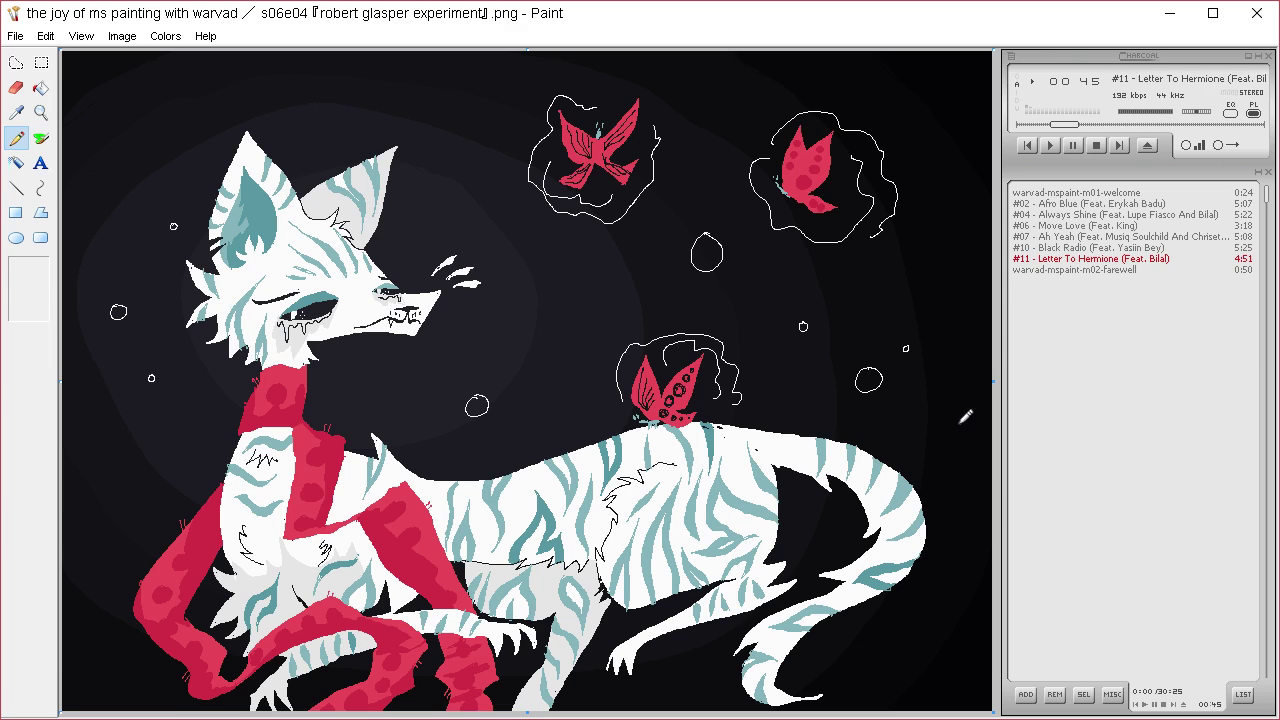
pyautogui.moveTo(946, 208)
pyautogui.mouseDown()
pyautogui.moveTo(963, 238)
pyautogui.moveTo(950, 208)
pyautogui.mouseUp()
pyautogui.moveTo(914, 74); pyautogui.dragTo(918, 72)
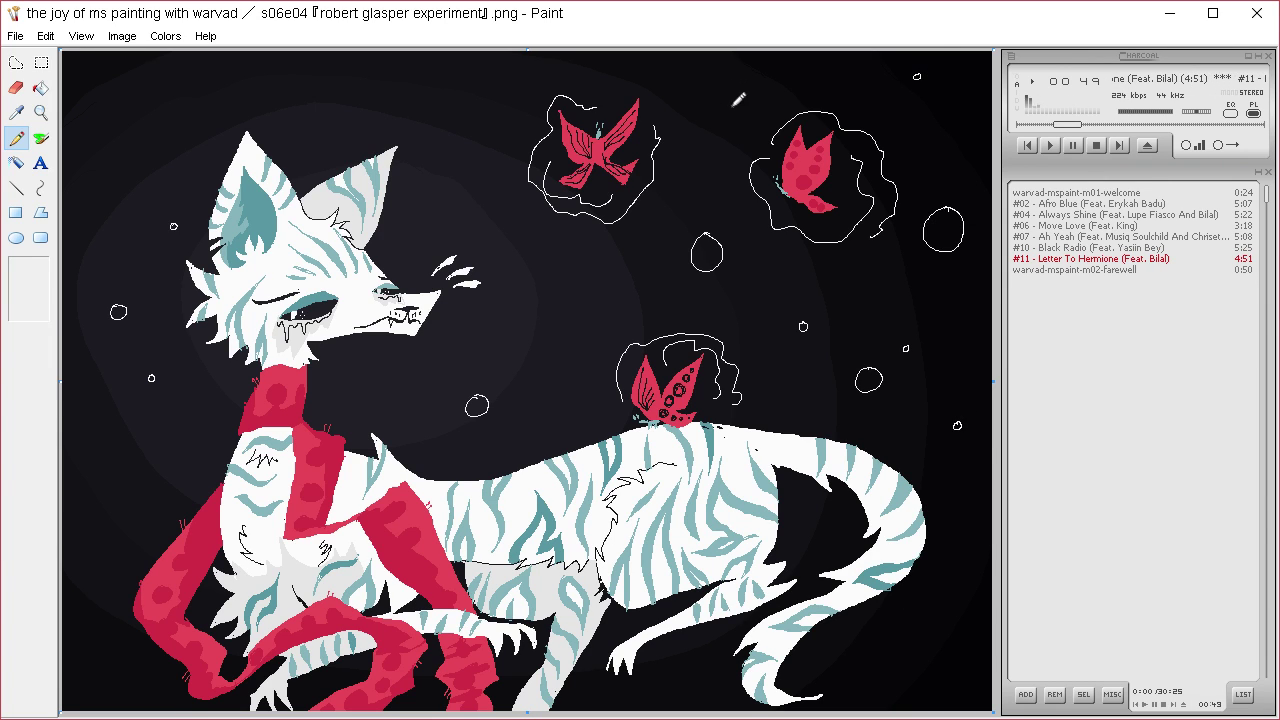
pyautogui.moveTo(729, 104); pyautogui.dragTo(716, 90)
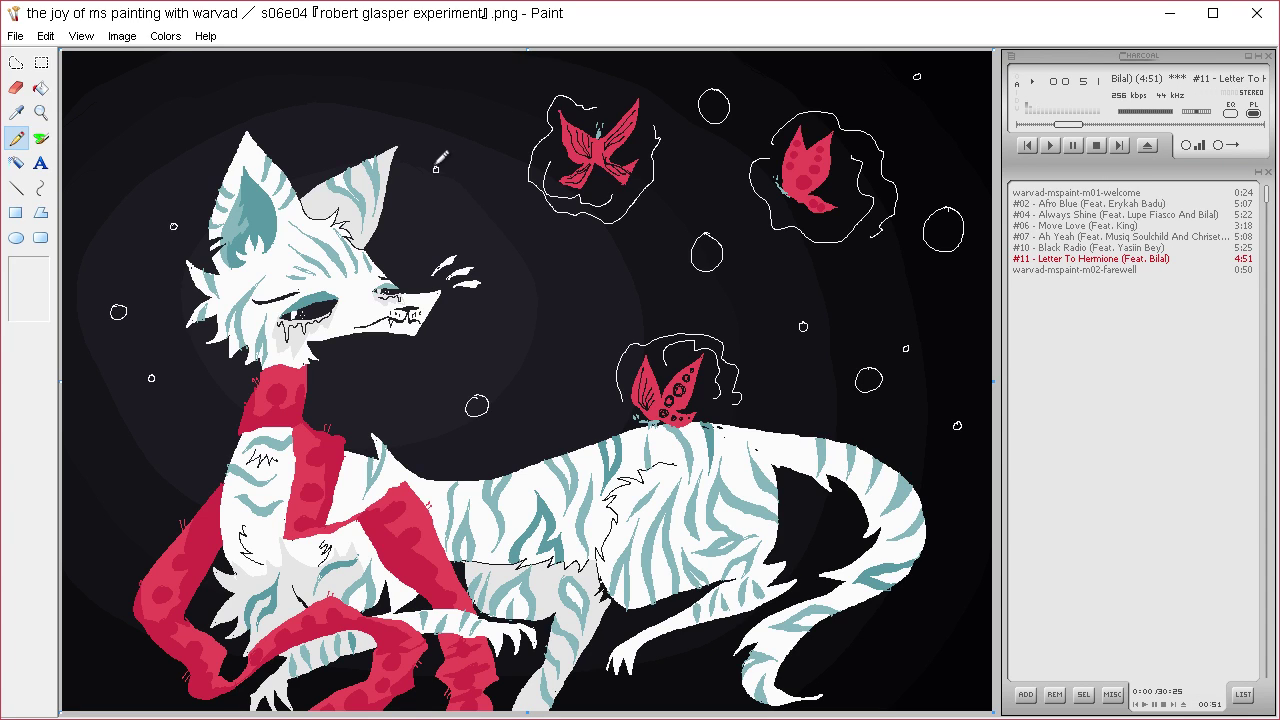
# - Draw more white circles above the ears and beside the head and scarf, and dot tiny white specks across the backdrop
pyautogui.moveTo(322, 88)
pyautogui.mouseDown()
pyautogui.moveTo(306, 116)
pyautogui.moveTo(324, 90)
pyautogui.mouseUp()
pyautogui.moveTo(466, 78)
pyautogui.mouseDown()
pyautogui.moveTo(478, 106)
pyautogui.moveTo(466, 80)
pyautogui.mouseUp()
pyautogui.moveTo(131, 91); pyautogui.dragTo(130, 92)
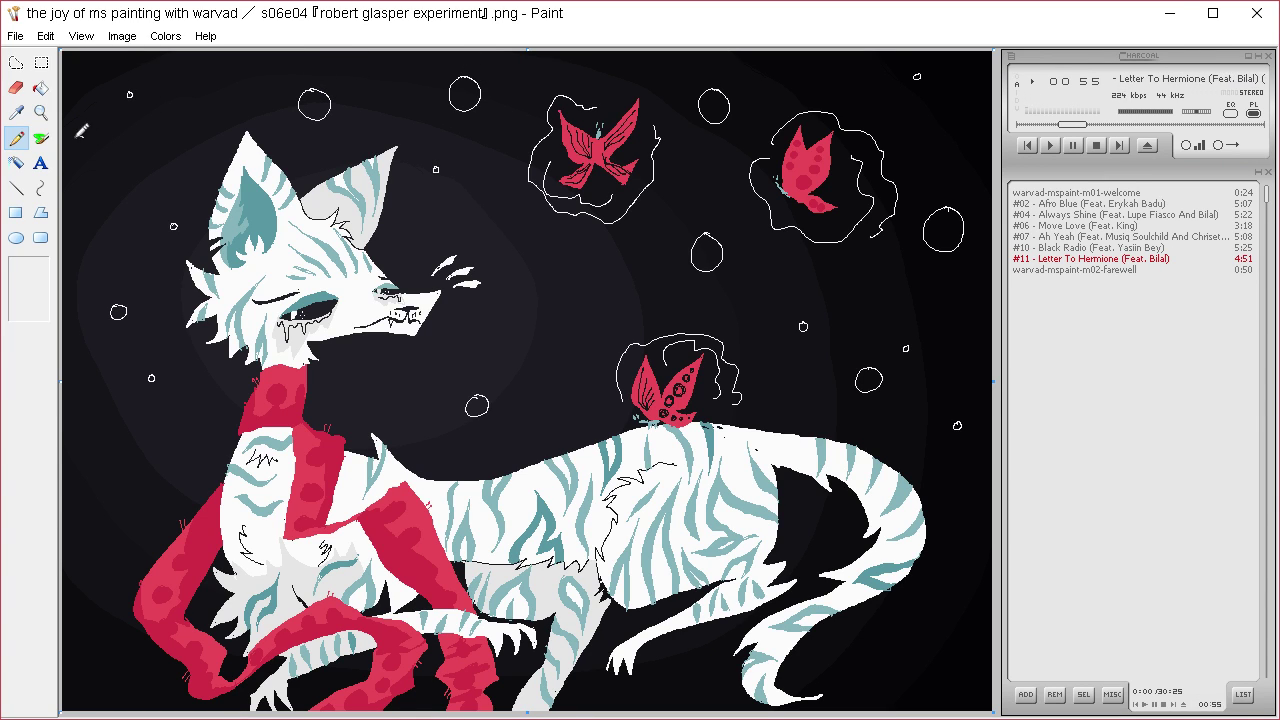
pyautogui.moveTo(78, 136)
pyautogui.mouseDown()
pyautogui.moveTo(102, 161)
pyautogui.moveTo(86, 134)
pyautogui.mouseUp()
pyautogui.moveTo(94, 463); pyautogui.dragTo(97, 446)
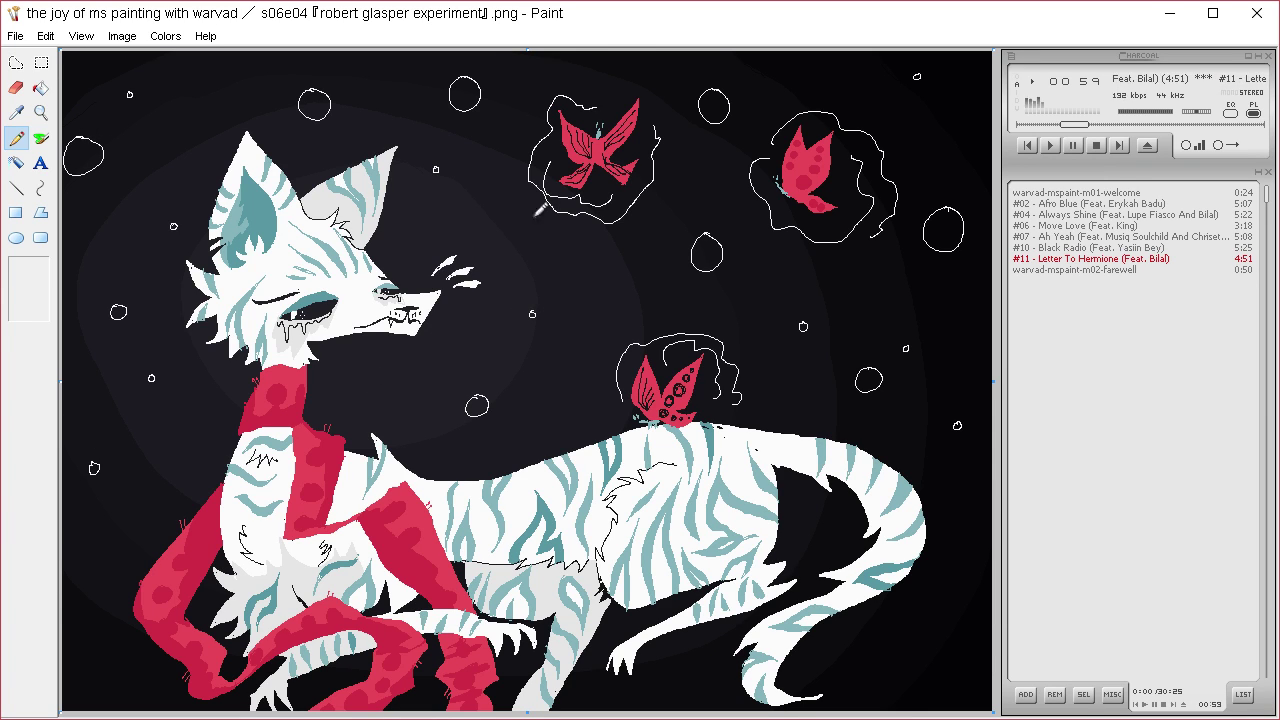
pyautogui.click(634, 297)
pyautogui.click(803, 401)
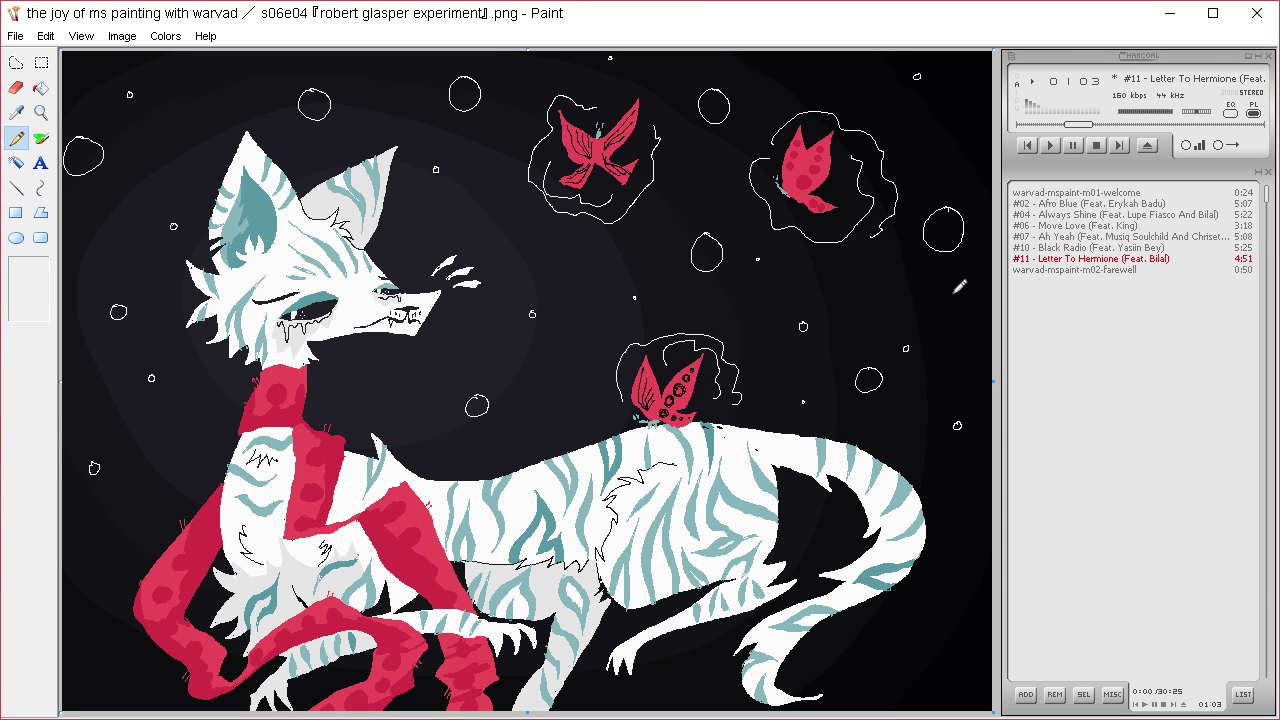
pyautogui.click(883, 273)
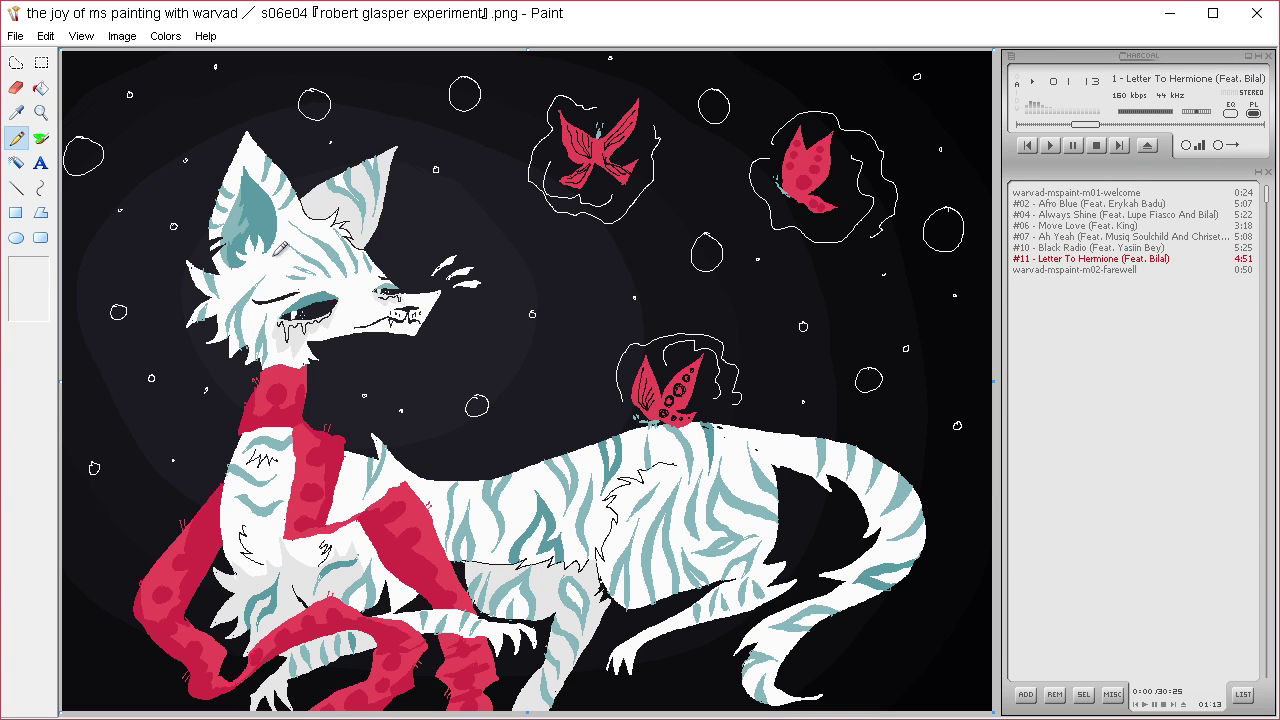
# - Copy the whole picture, then sample the white fur and adjust it to a pale yellow for the Brush
pyautogui.hotkey('ctrl', 'a')
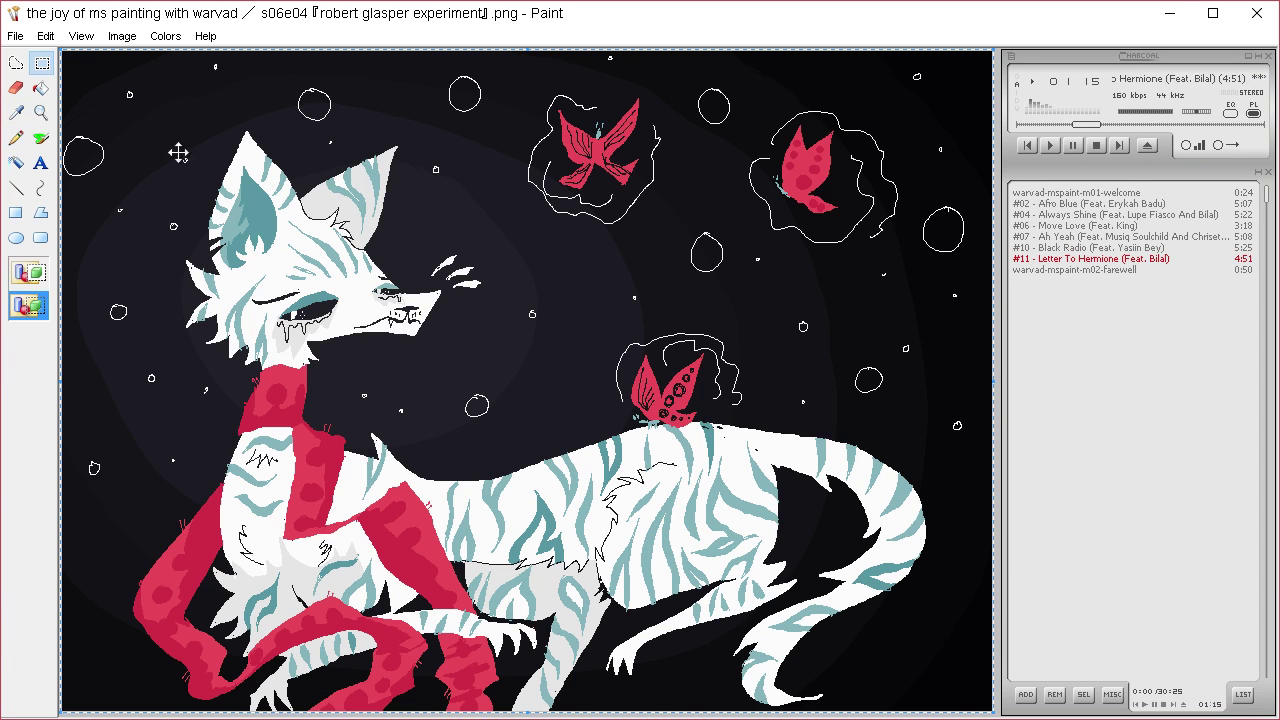
pyautogui.click(42, 139)
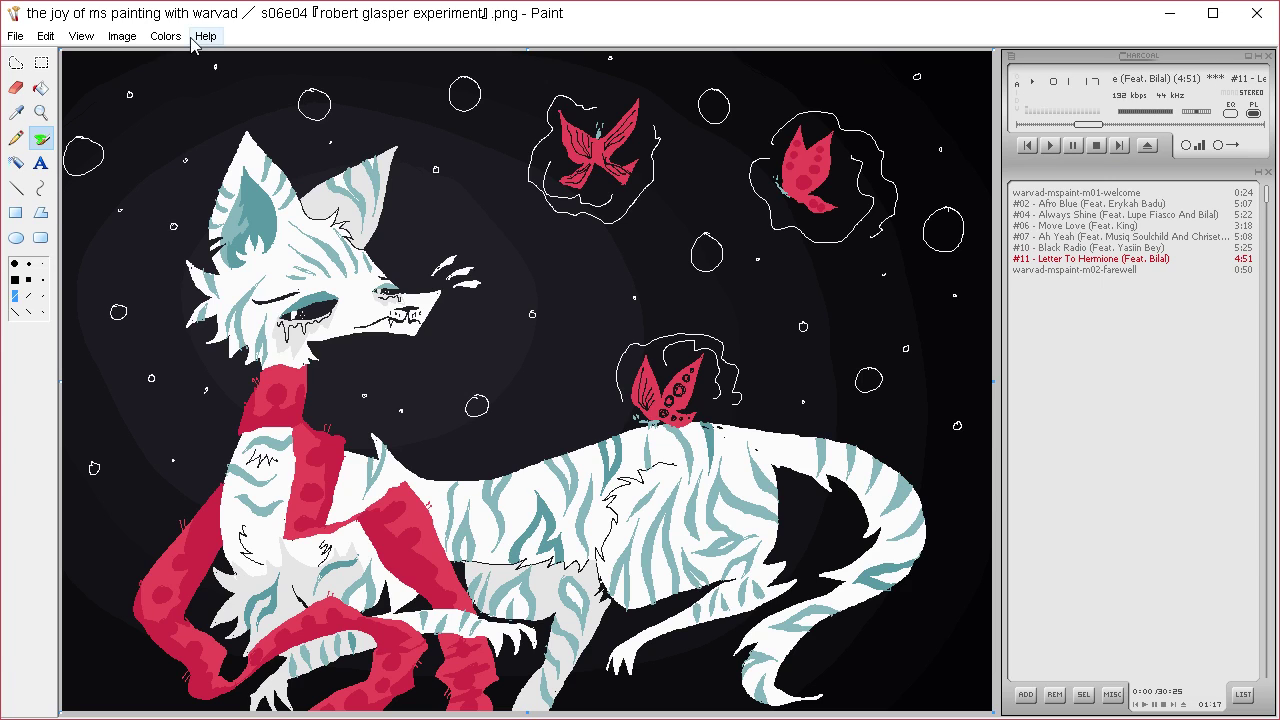
pyautogui.click(17, 113)
pyautogui.click(353, 306)
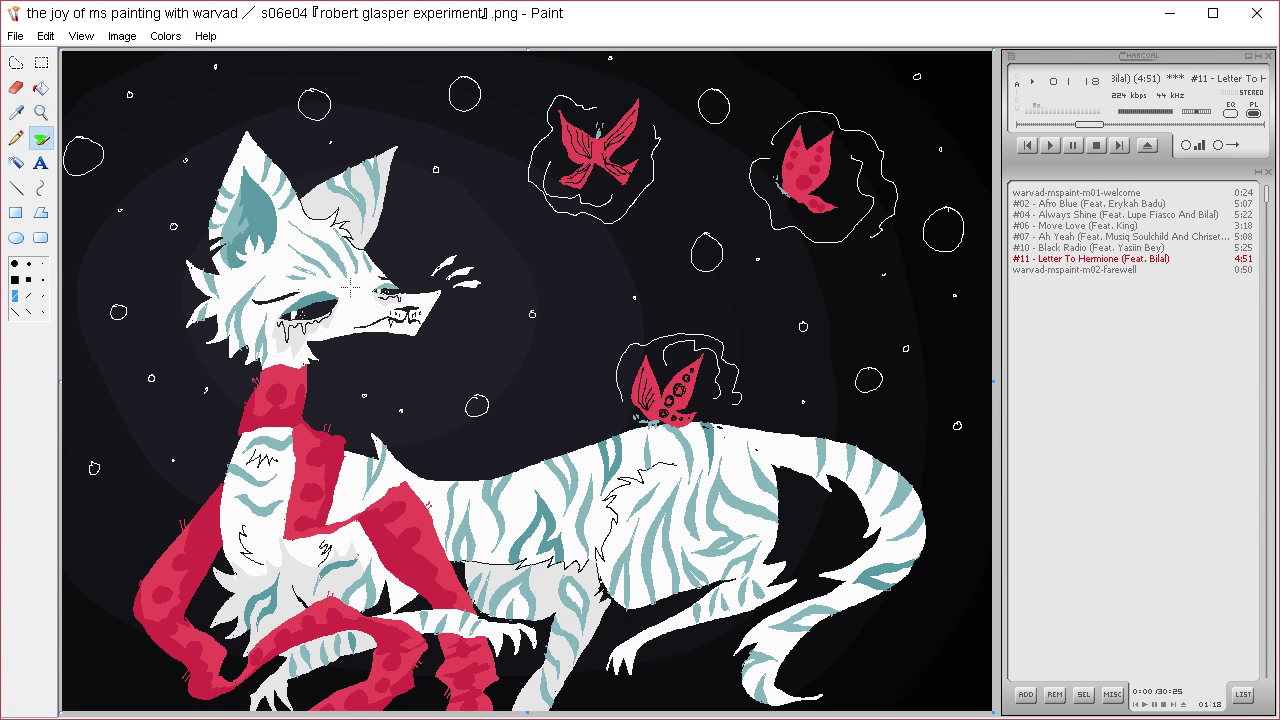
pyautogui.click(165, 36)
pyautogui.click(185, 61)
pyautogui.click(790, 240)
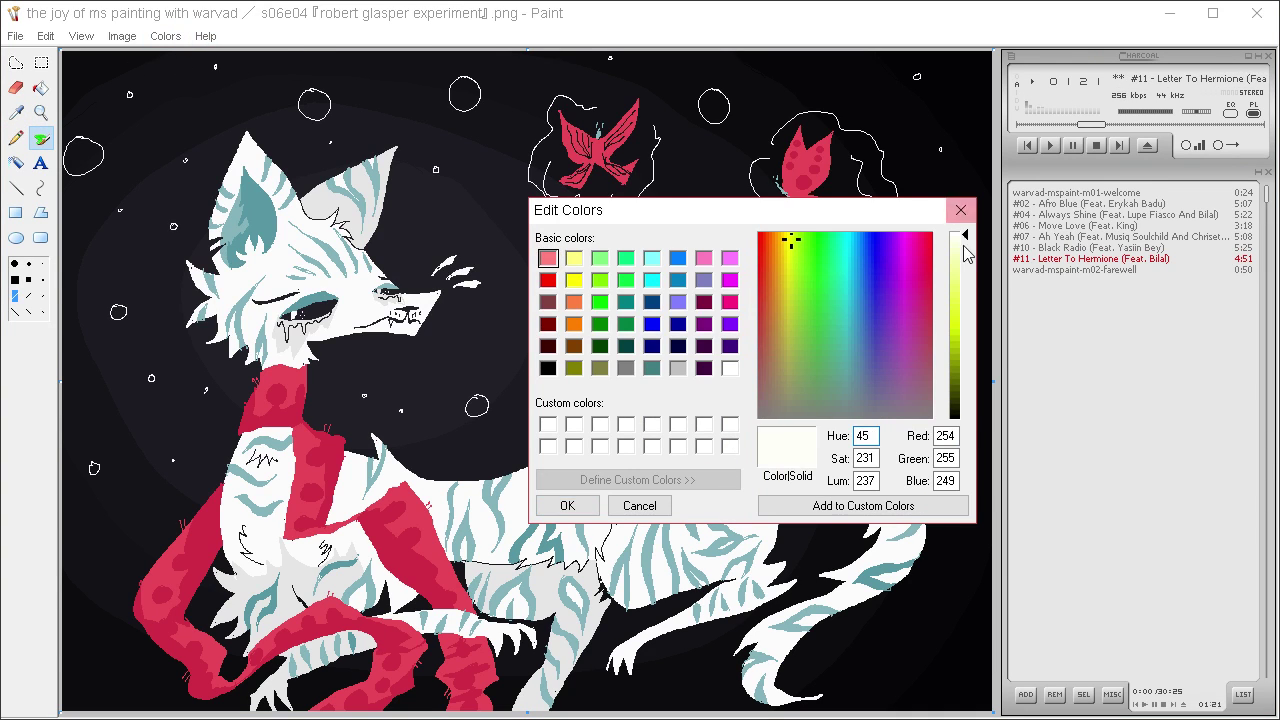
pyautogui.moveTo(962, 246); pyautogui.dragTo(964, 251)
pyautogui.click(591, 502)
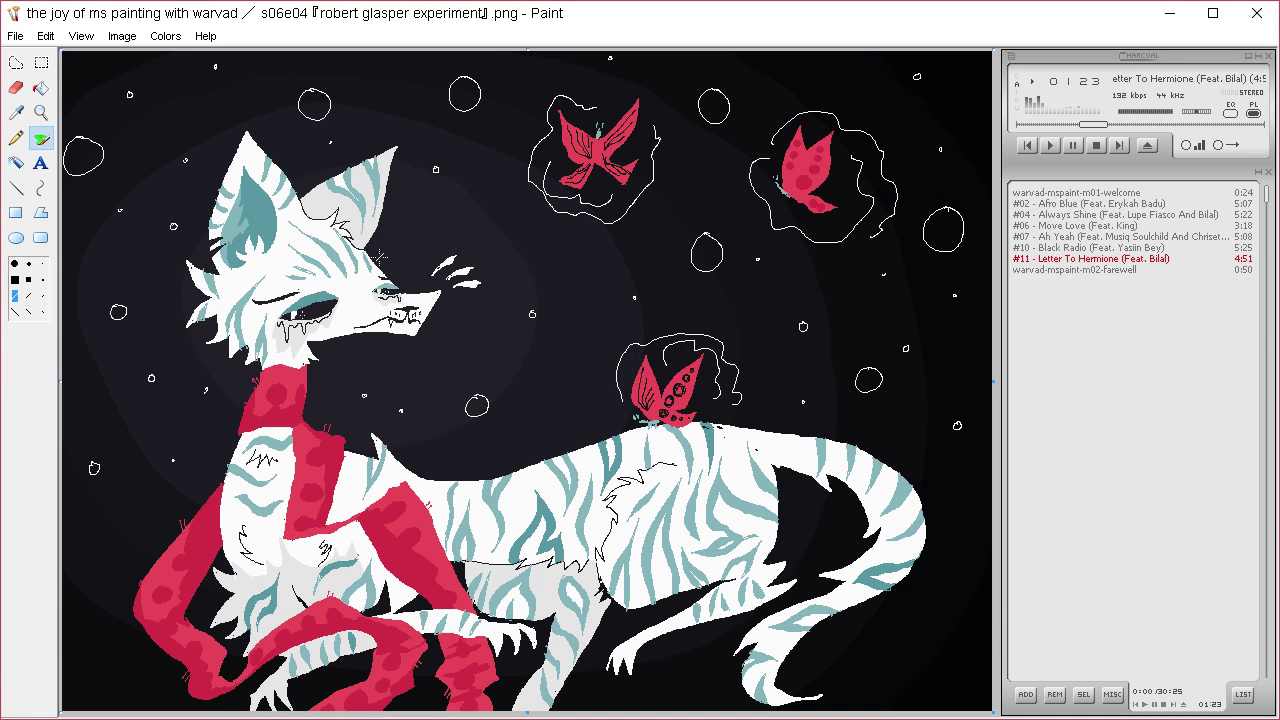
# - Brush pale yellow highlights along the creature's head, body, legs and tail, and paste the copied picture over them with its white transparent
pyautogui.moveTo(356, 236)
pyautogui.mouseDown()
pyautogui.moveTo(408, 292)
pyautogui.moveTo(428, 287)
pyautogui.moveTo(405, 340)
pyautogui.moveTo(410, 325)
pyautogui.moveTo(328, 342)
pyautogui.moveTo(302, 352)
pyautogui.moveTo(312, 372)
pyautogui.moveTo(255, 378)
pyautogui.moveTo(180, 300)
pyautogui.moveTo(222, 283)
pyautogui.moveTo(197, 268)
pyautogui.moveTo(250, 110)
pyautogui.moveTo(315, 225)
pyautogui.moveTo(353, 168)
pyautogui.moveTo(405, 138)
pyautogui.moveTo(395, 250)
pyautogui.mouseUp()
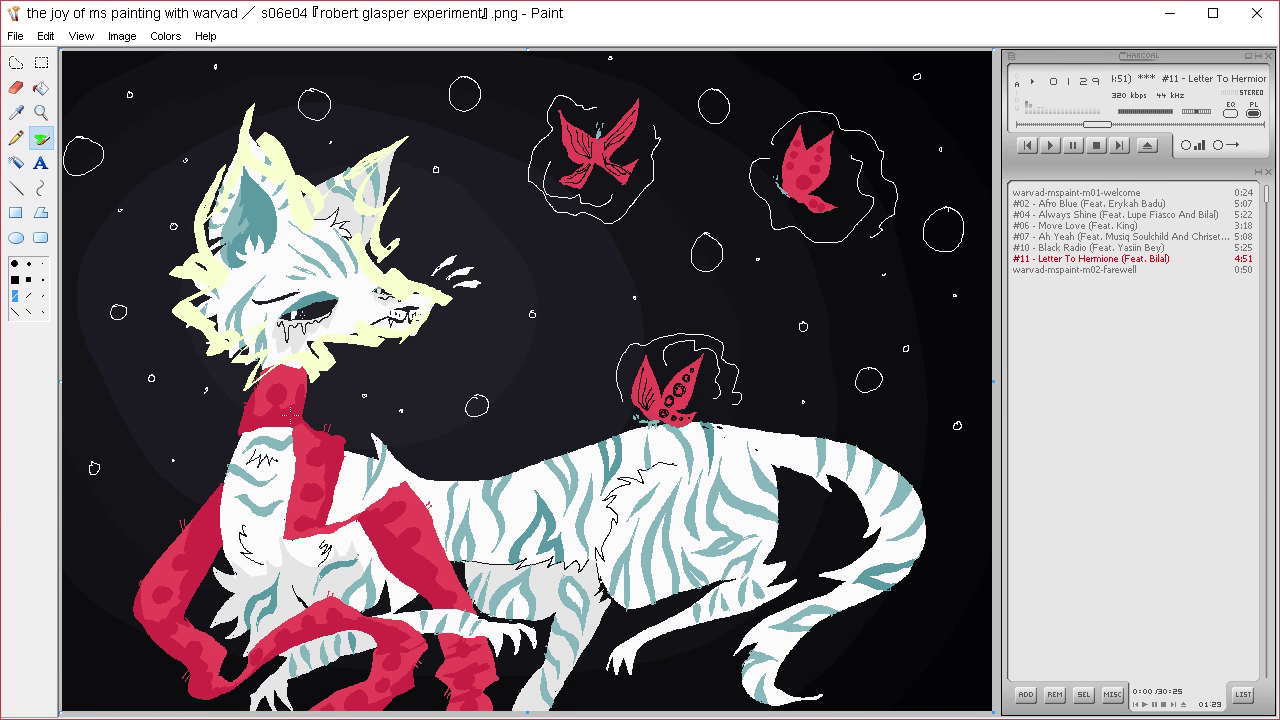
pyautogui.moveTo(240, 425)
pyautogui.mouseDown()
pyautogui.moveTo(208, 647)
pyautogui.moveTo(270, 665)
pyautogui.moveTo(272, 710)
pyautogui.moveTo(268, 695)
pyautogui.moveTo(452, 623)
pyautogui.moveTo(522, 625)
pyautogui.moveTo(528, 641)
pyautogui.moveTo(465, 613)
pyautogui.moveTo(357, 595)
pyautogui.moveTo(385, 595)
pyautogui.moveTo(455, 543)
pyautogui.moveTo(625, 557)
pyautogui.moveTo(615, 613)
pyautogui.moveTo(760, 565)
pyautogui.moveTo(655, 626)
pyautogui.mouseUp()
pyautogui.moveTo(733, 603); pyautogui.dragTo(810, 572)
pyautogui.moveTo(765, 586); pyautogui.dragTo(800, 548)
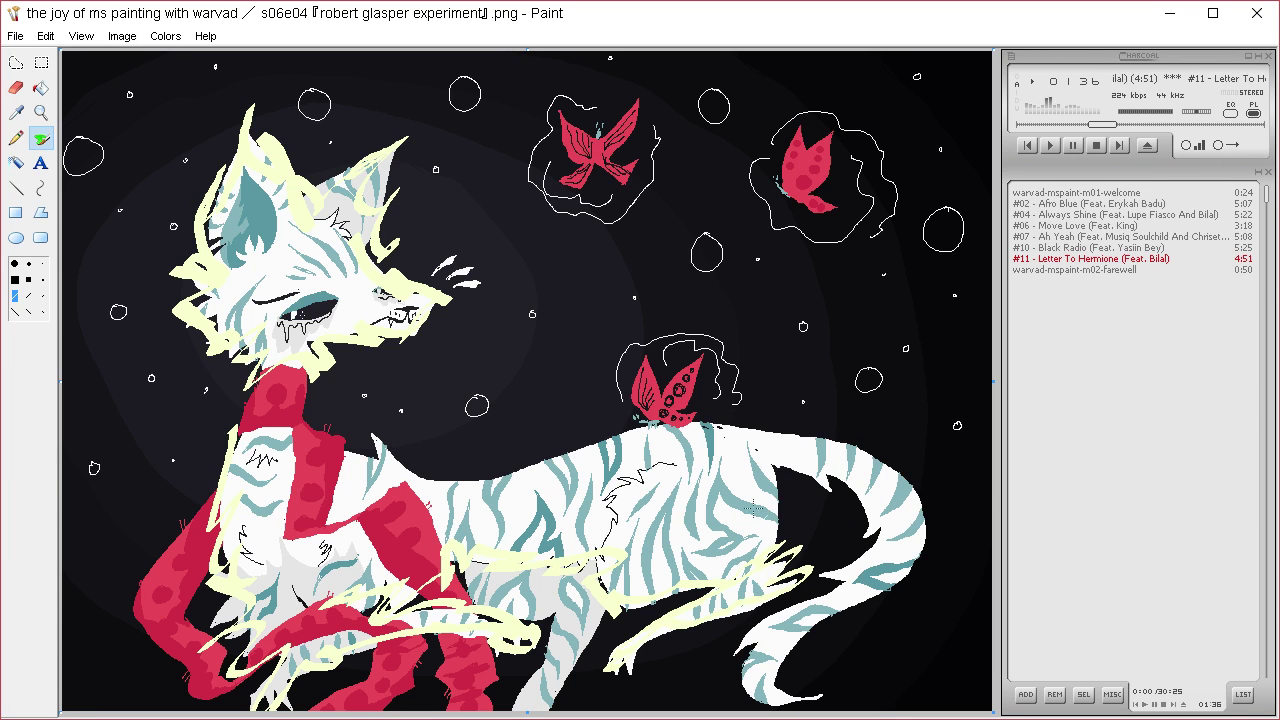
pyautogui.moveTo(335, 455)
pyautogui.mouseDown()
pyautogui.moveTo(568, 473)
pyautogui.moveTo(584, 450)
pyautogui.moveTo(697, 423)
pyautogui.moveTo(788, 447)
pyautogui.moveTo(823, 428)
pyautogui.moveTo(917, 455)
pyautogui.moveTo(954, 514)
pyautogui.moveTo(788, 697)
pyautogui.moveTo(783, 678)
pyautogui.moveTo(804, 714)
pyautogui.moveTo(740, 697)
pyautogui.moveTo(735, 681)
pyautogui.moveTo(763, 632)
pyautogui.moveTo(859, 544)
pyautogui.moveTo(844, 480)
pyautogui.moveTo(775, 472)
pyautogui.mouseUp()
pyautogui.hotkey('ctrl', 'v')
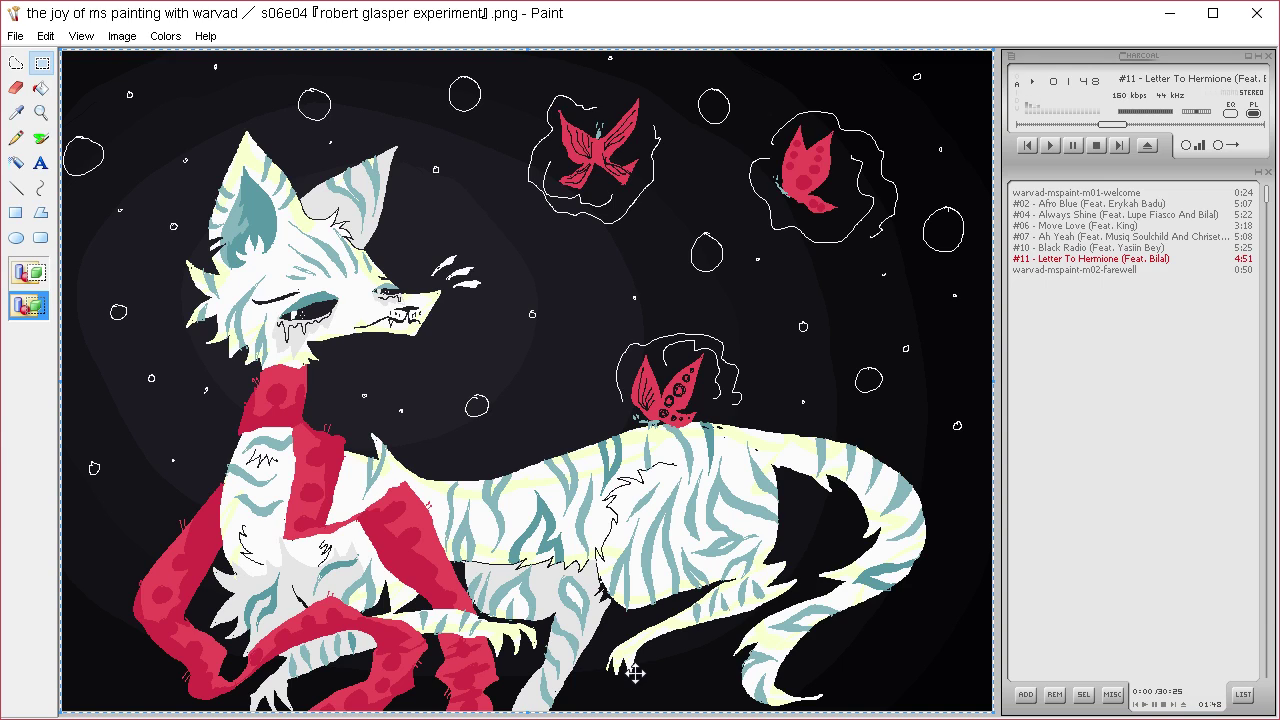
pyautogui.click(40, 137)
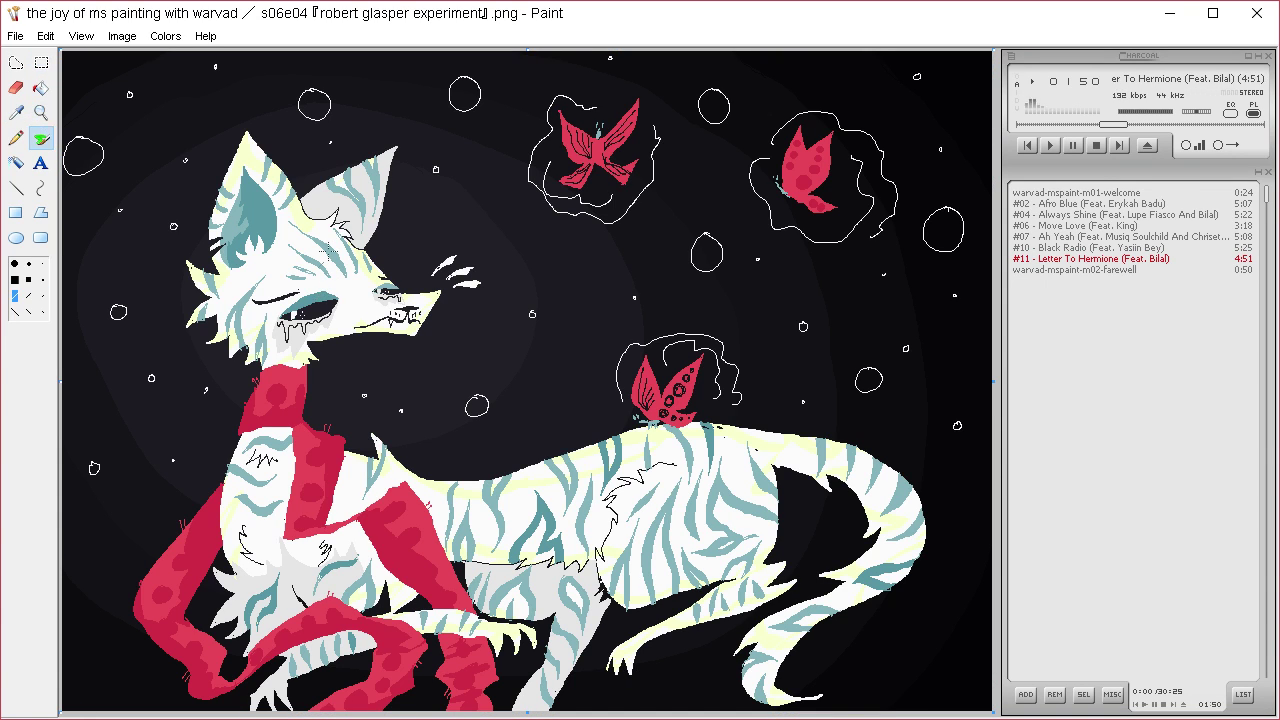
# - Sample colours around the face and refine both eyes with the Pencil, adding dark lashes at the near eye's outer corner
pyautogui.click(15, 137)
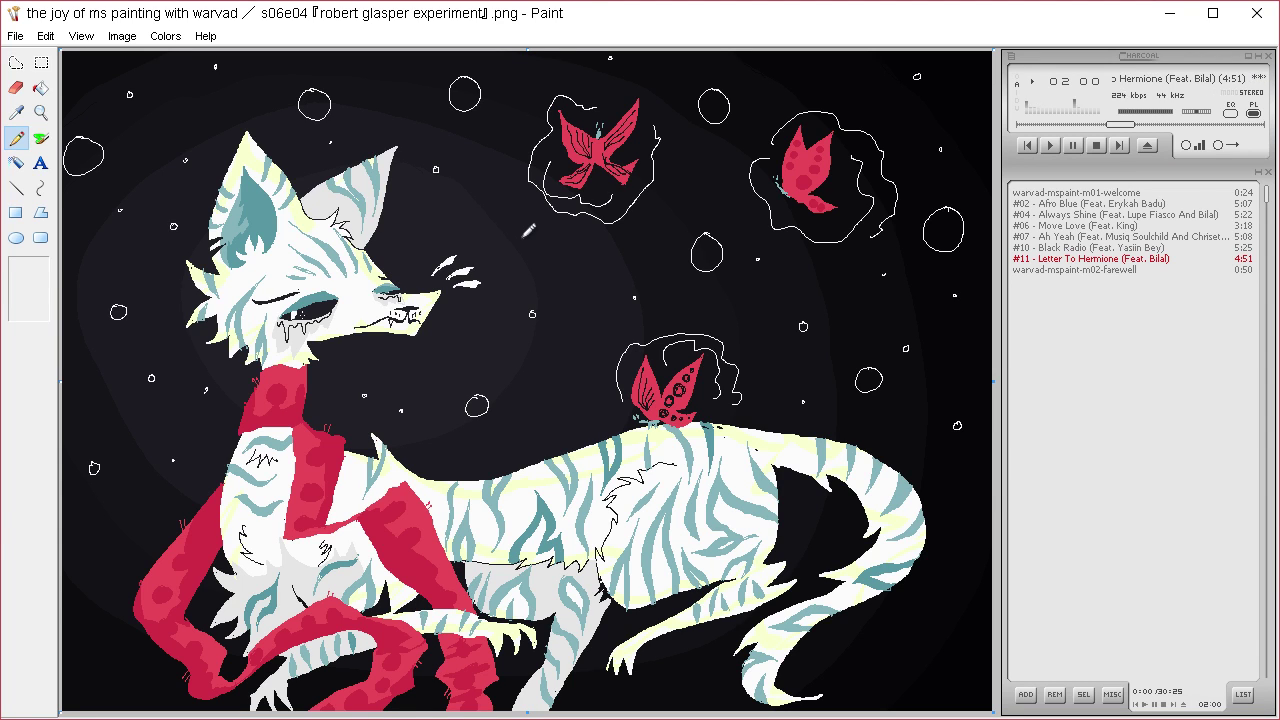
pyautogui.click(15, 112)
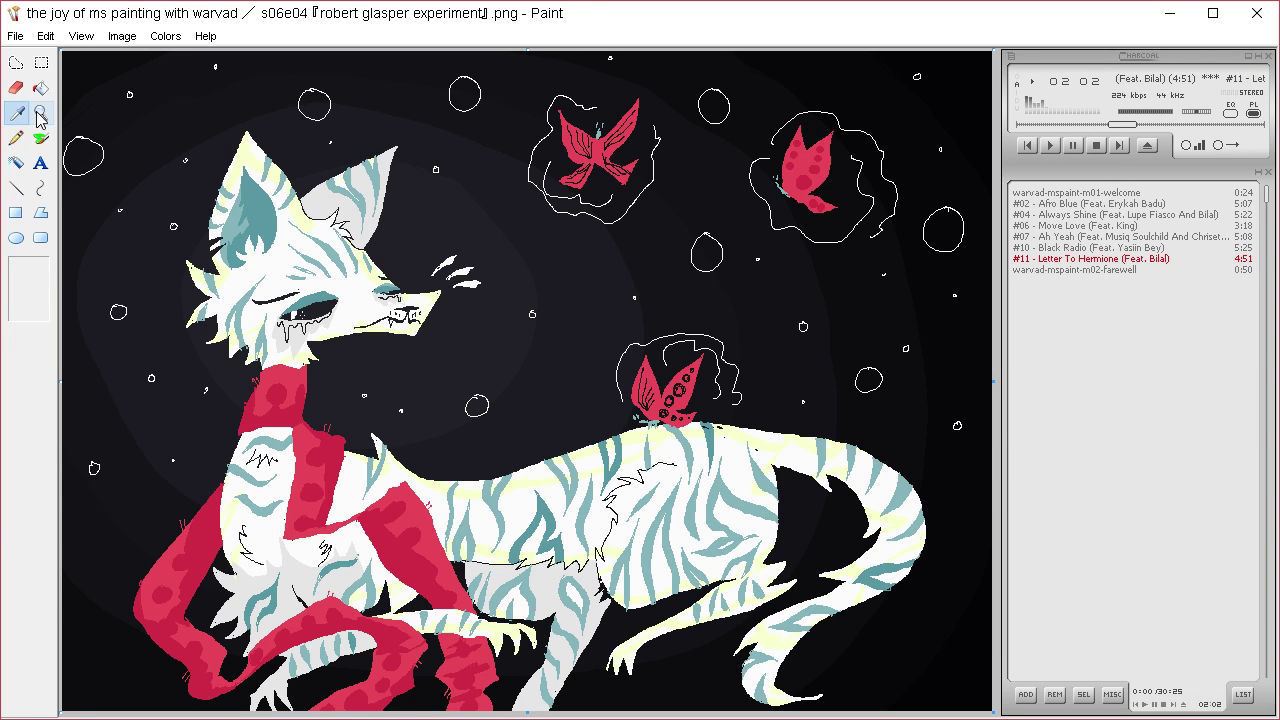
pyautogui.click(395, 288)
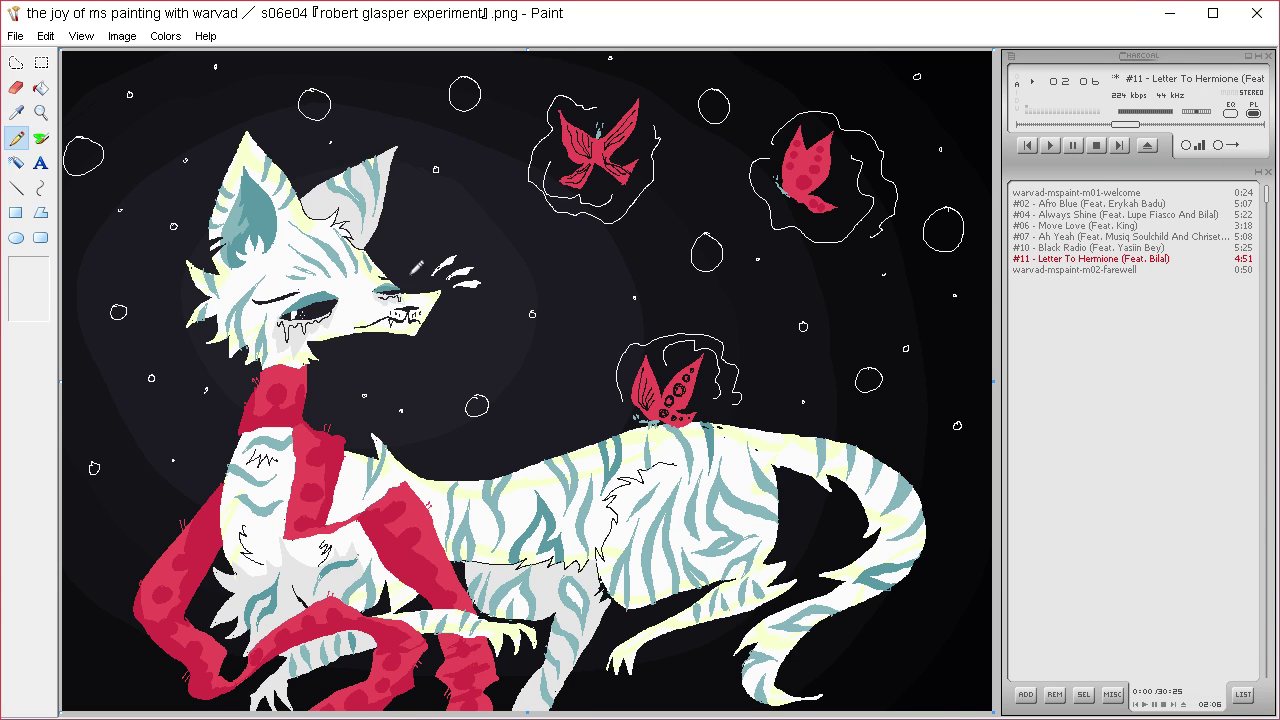
pyautogui.click(16, 112)
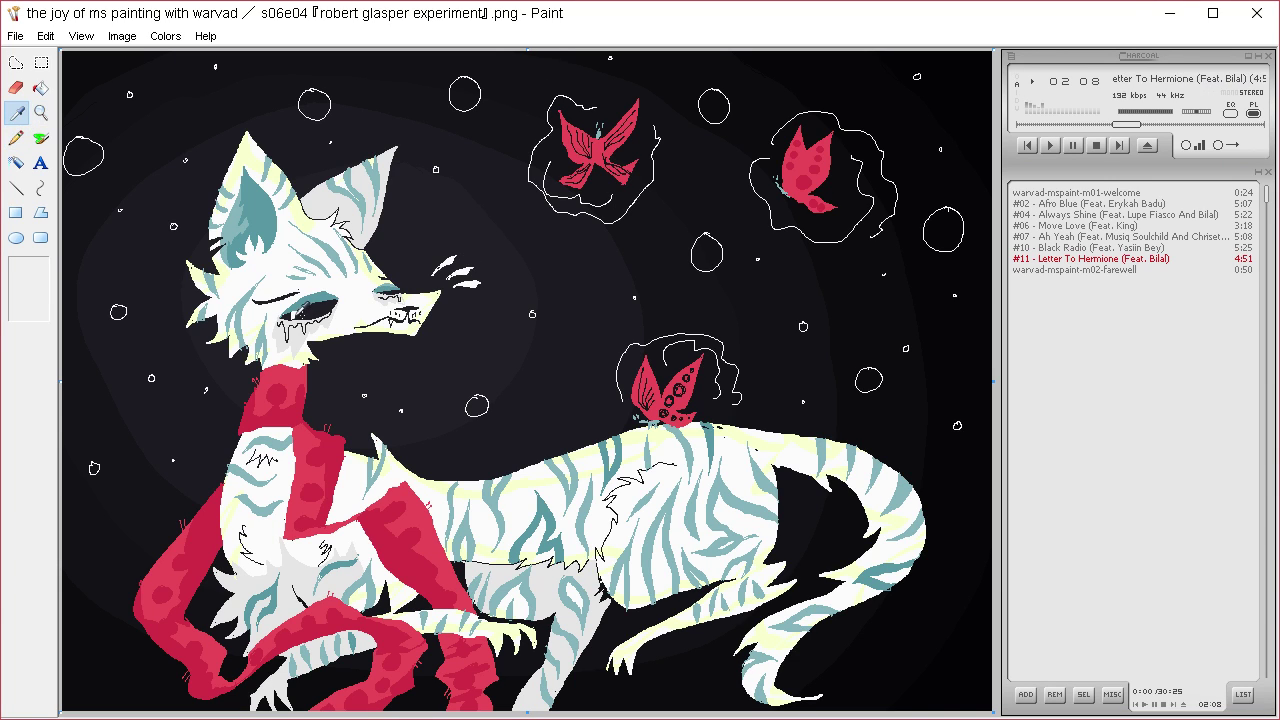
pyautogui.click(362, 285)
pyautogui.moveTo(362, 287); pyautogui.dragTo(380, 294)
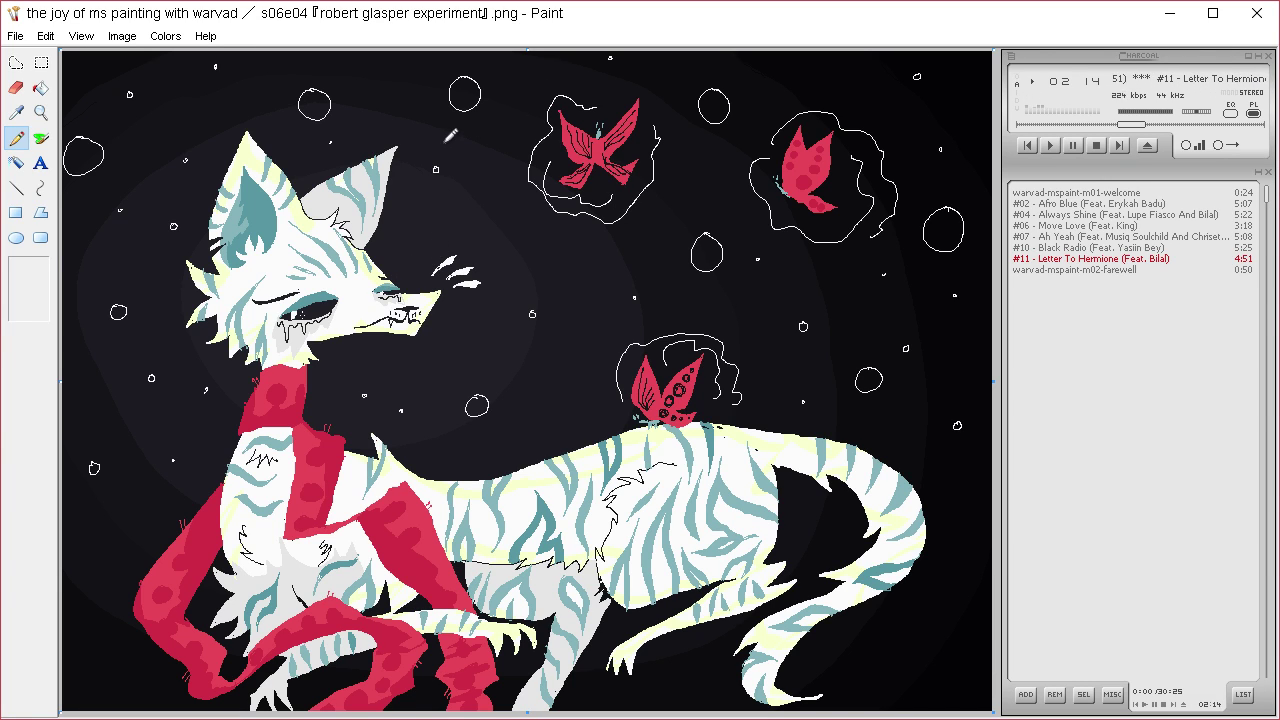
pyautogui.click(18, 112)
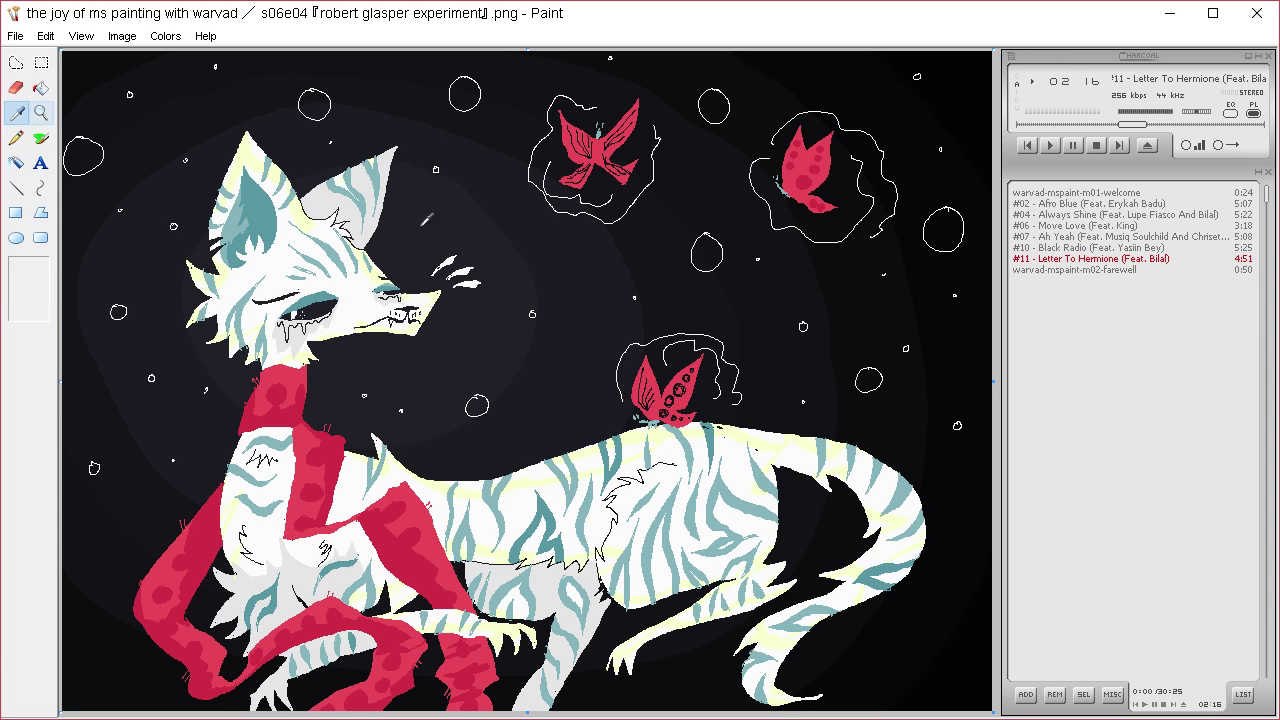
pyautogui.click(396, 284)
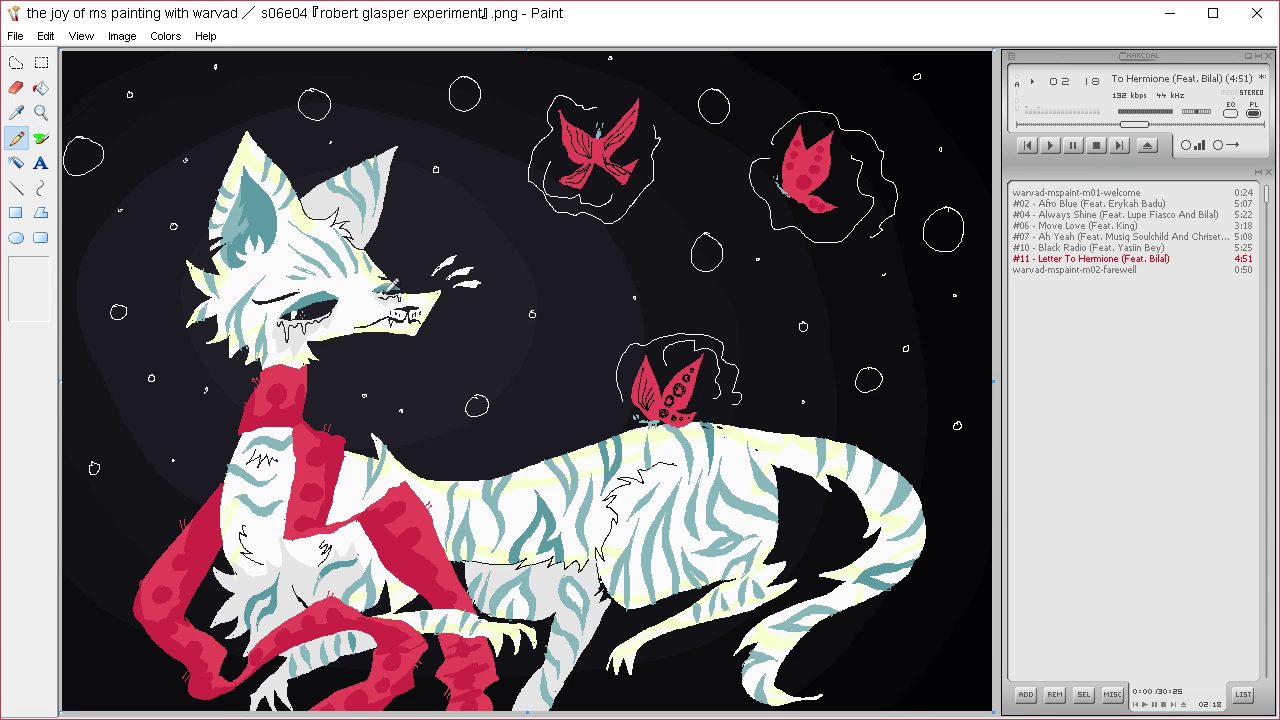
pyautogui.press('k')
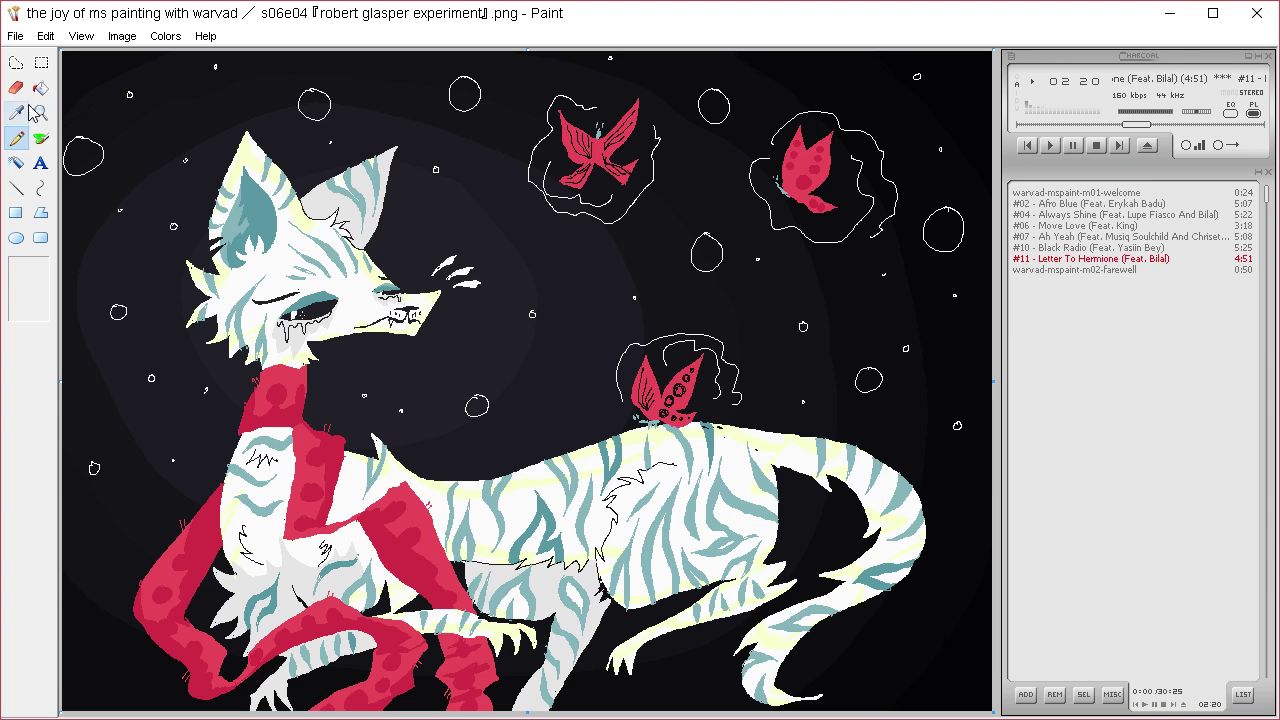
pyautogui.click(388, 289)
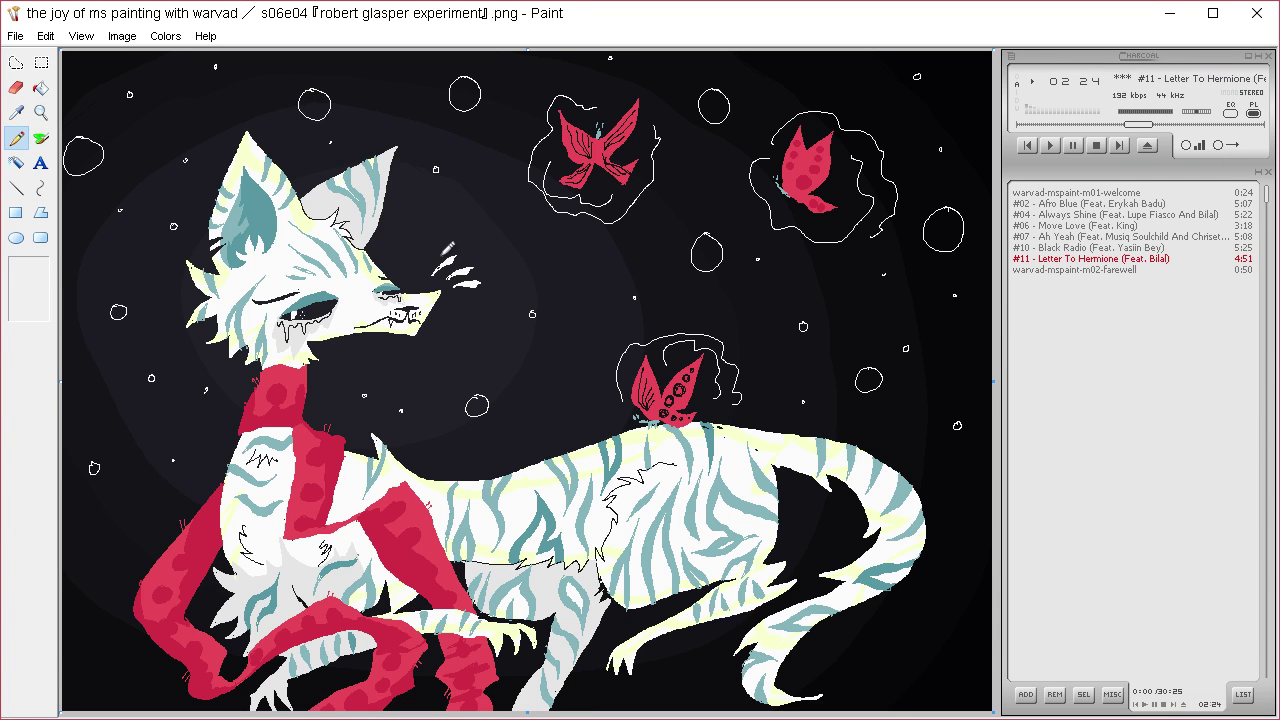
pyautogui.press('k')
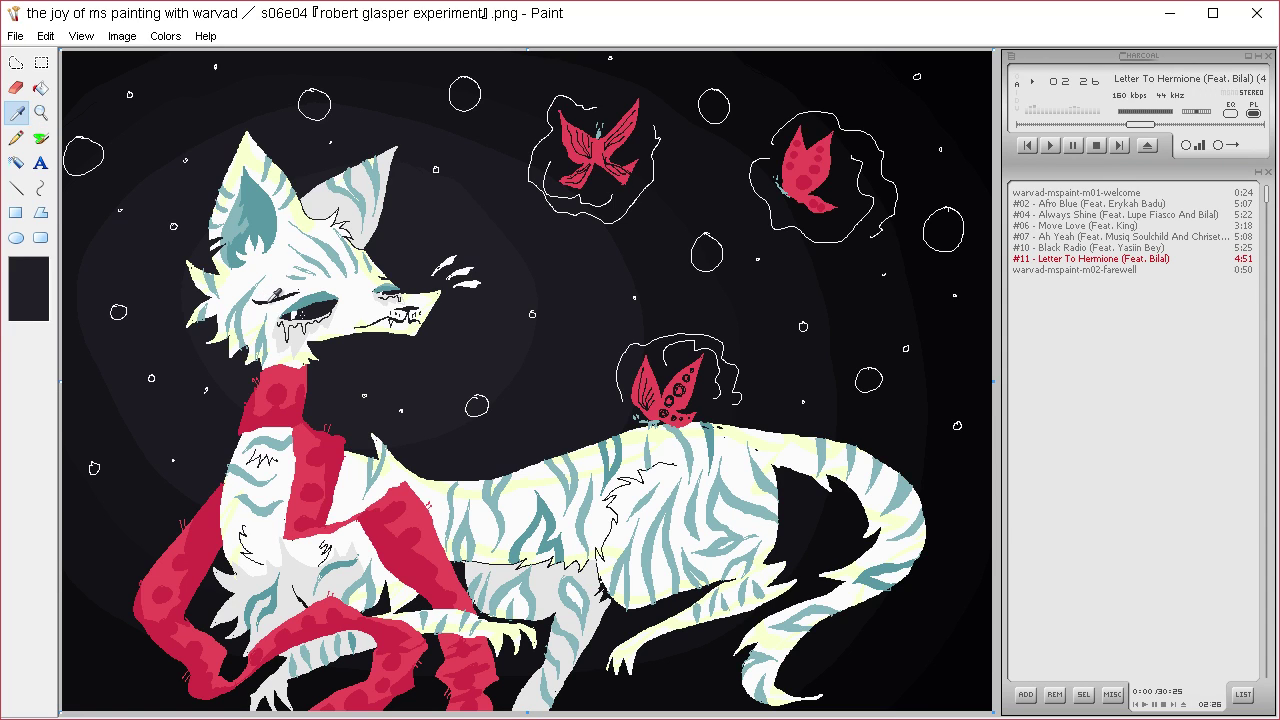
pyautogui.click(278, 293)
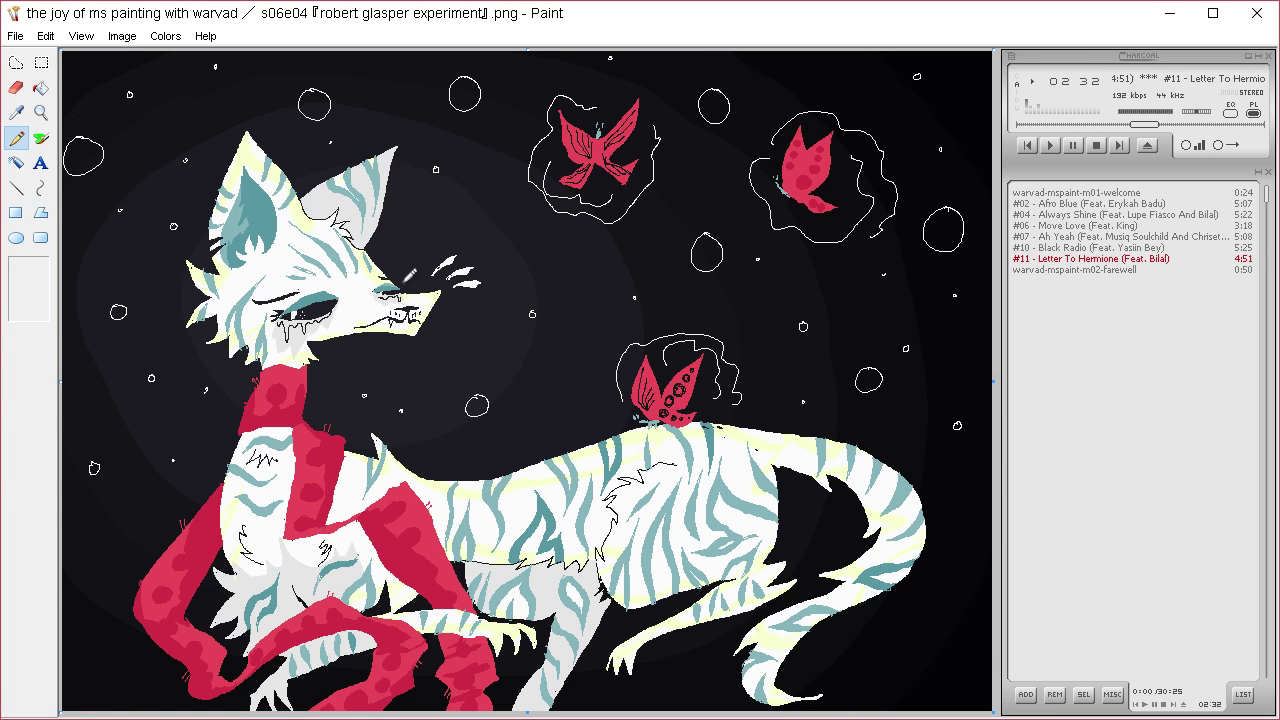
# - Sample a light fur colour and draw fine fur strokes inside the near ear and small tufts around the tail base
pyautogui.click(16, 112)
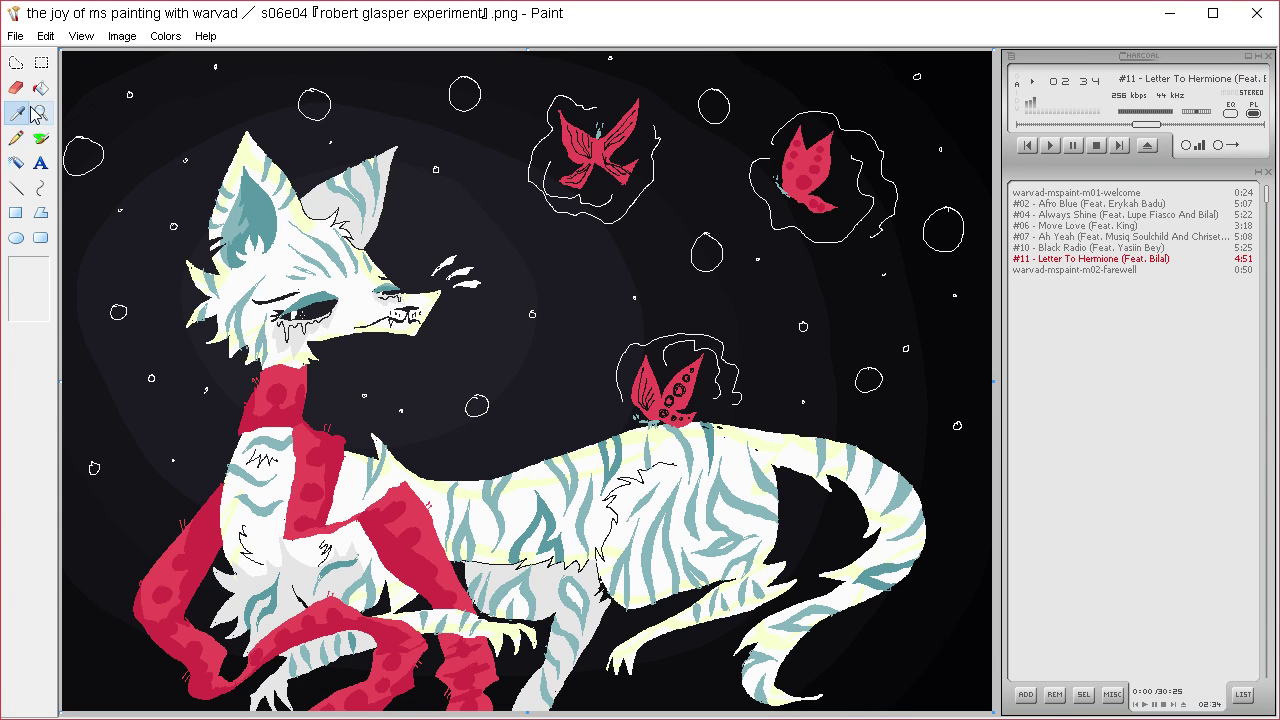
pyautogui.click(306, 215)
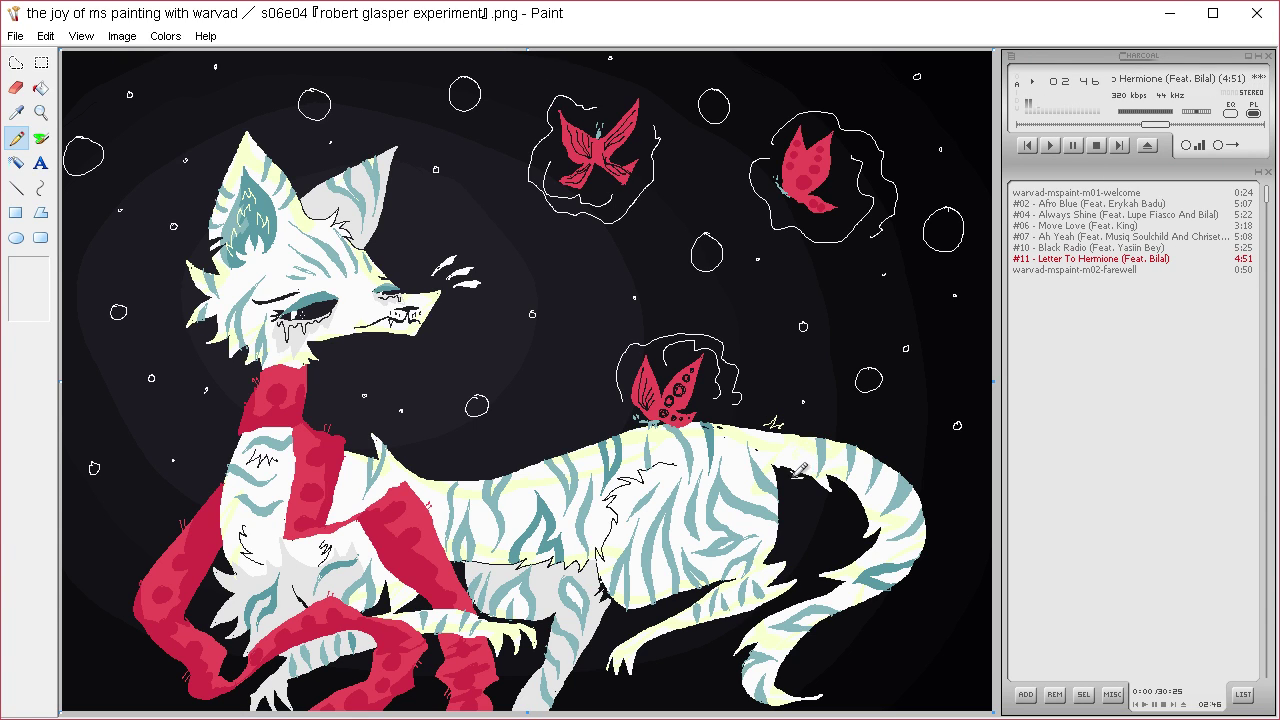
pyautogui.moveTo(804, 426); pyautogui.dragTo(816, 418)
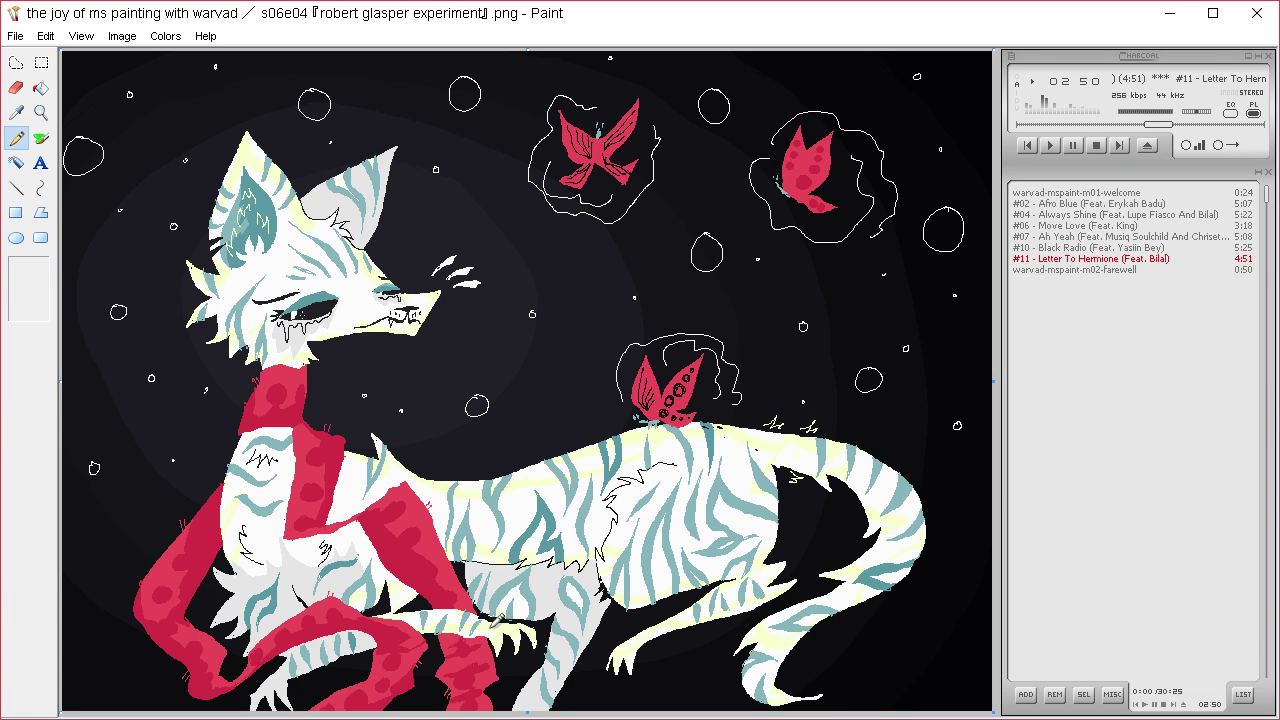
# - Sample the scarf's crimson and draw a thin line across the creature's outstretched foreleg where it crosses the scarf
pyautogui.click(15, 112)
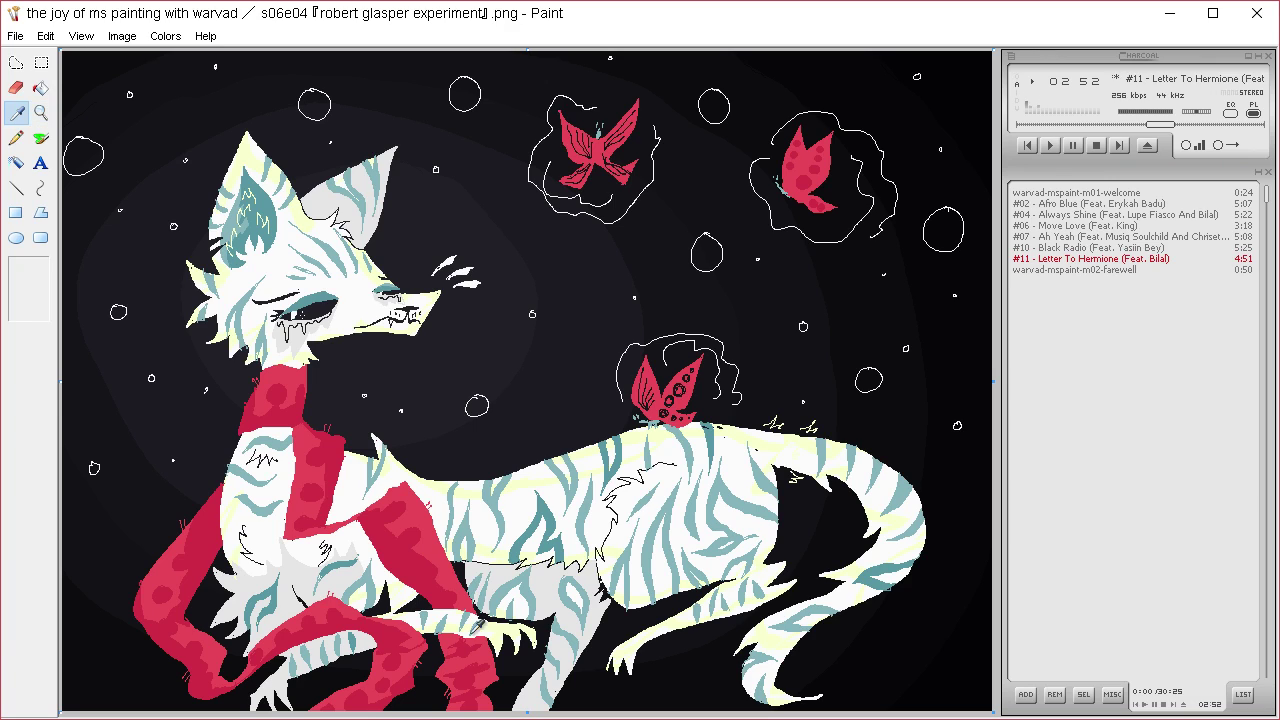
pyautogui.click(482, 634)
pyautogui.moveTo(487, 637); pyautogui.dragTo(442, 632)
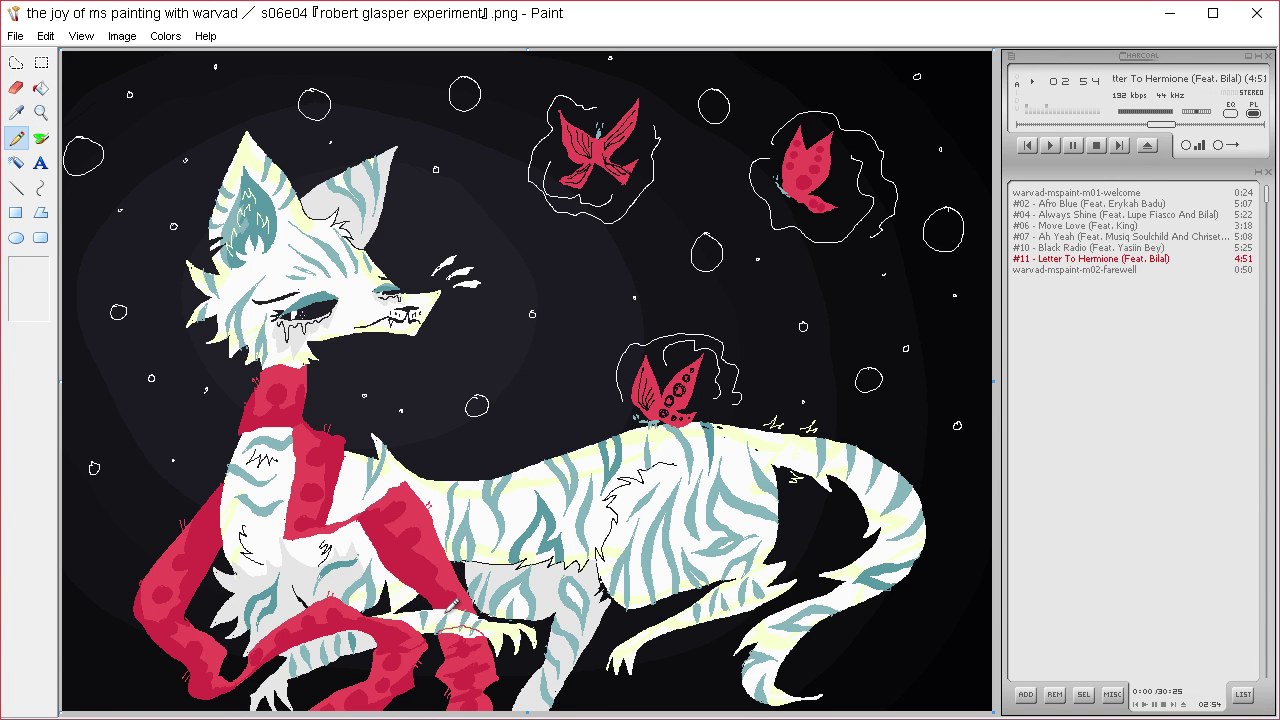
pyautogui.click(40, 87)
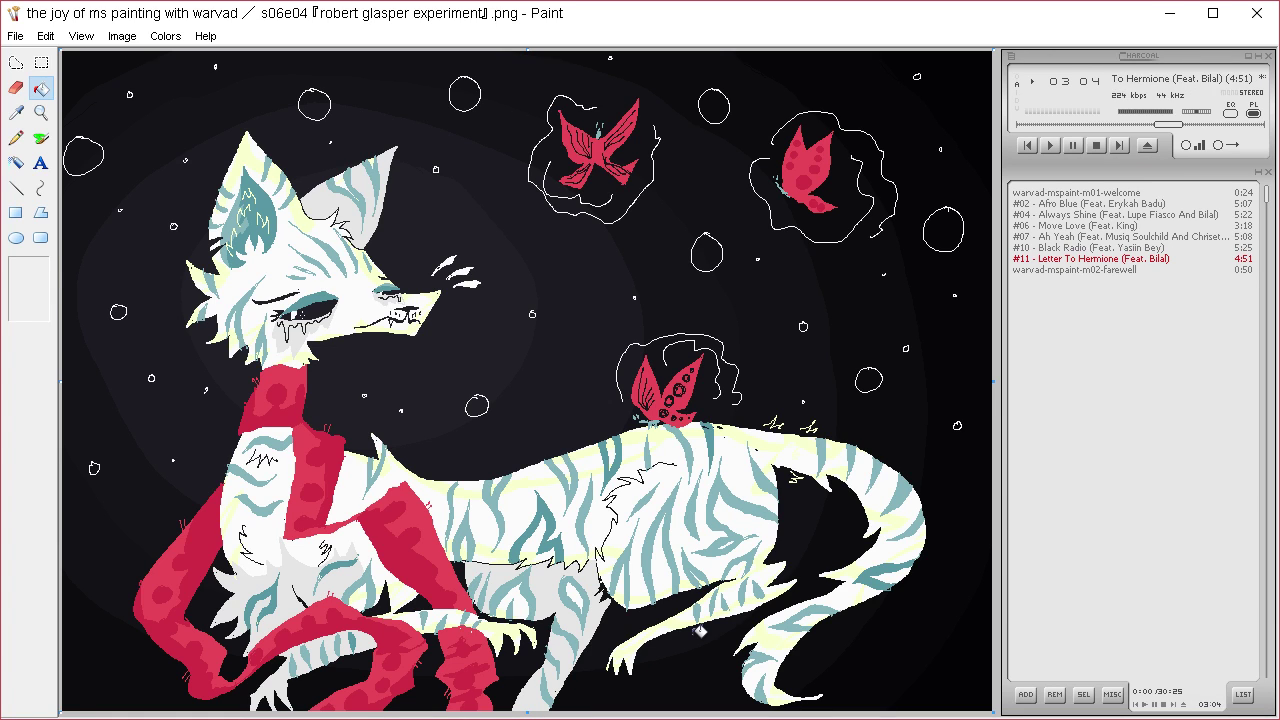
pyautogui.click(16, 112)
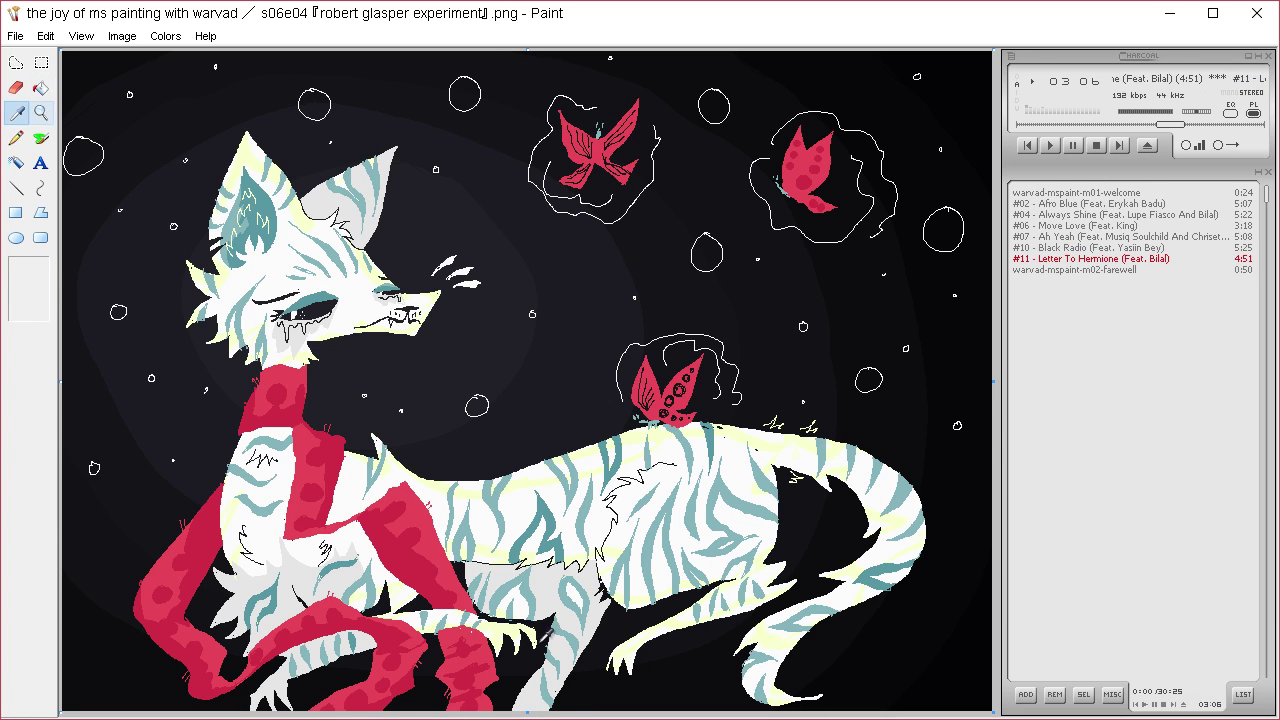
pyautogui.click(560, 575)
pyautogui.click(44, 140)
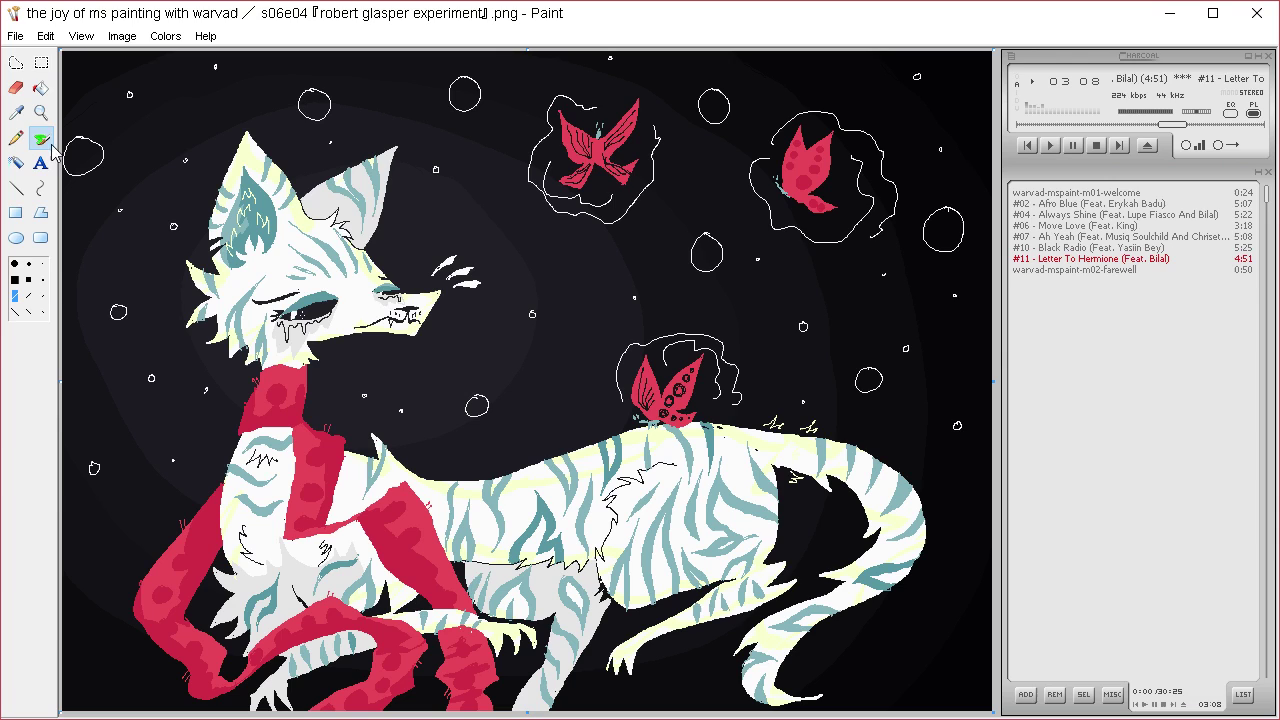
pyautogui.click(42, 279)
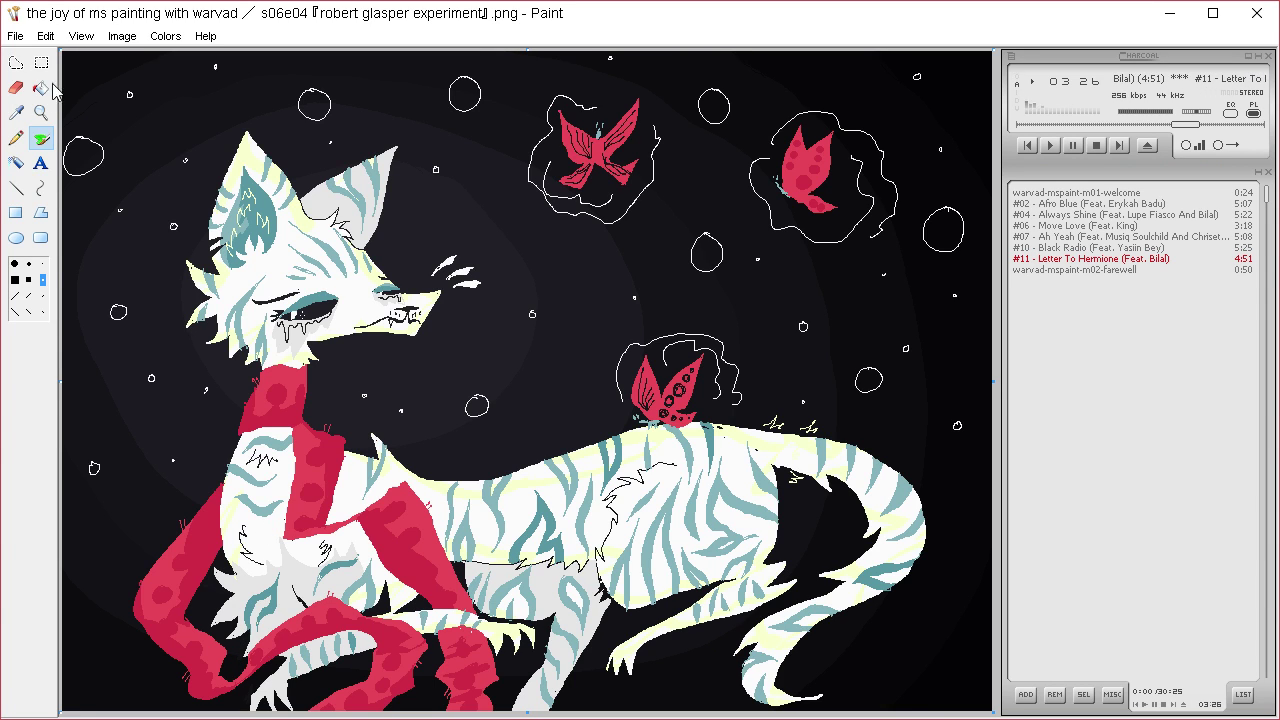
# - Sample the creature's pale yellow and pencil thin rings of varied sizes around its head and scarf, below its belly-side sky, and behind its tail
pyautogui.click(16, 112)
pyautogui.click(200, 256)
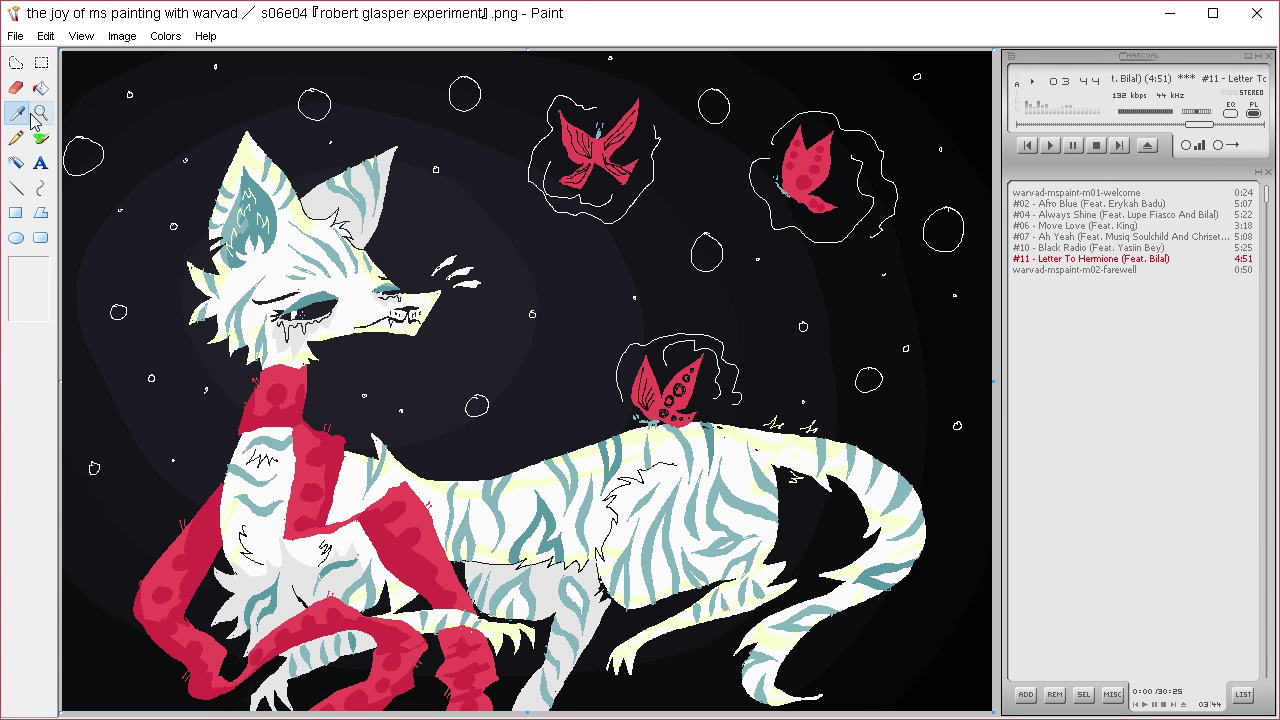
pyautogui.click(43, 264)
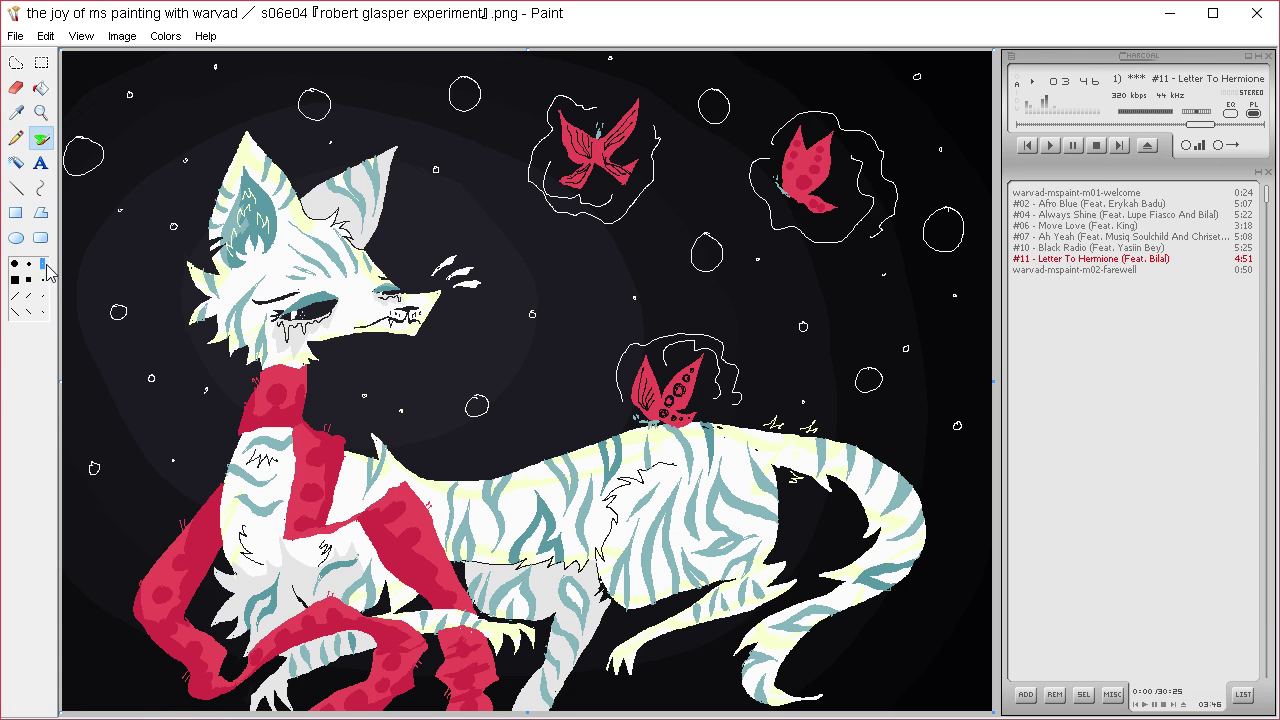
pyautogui.click(16, 137)
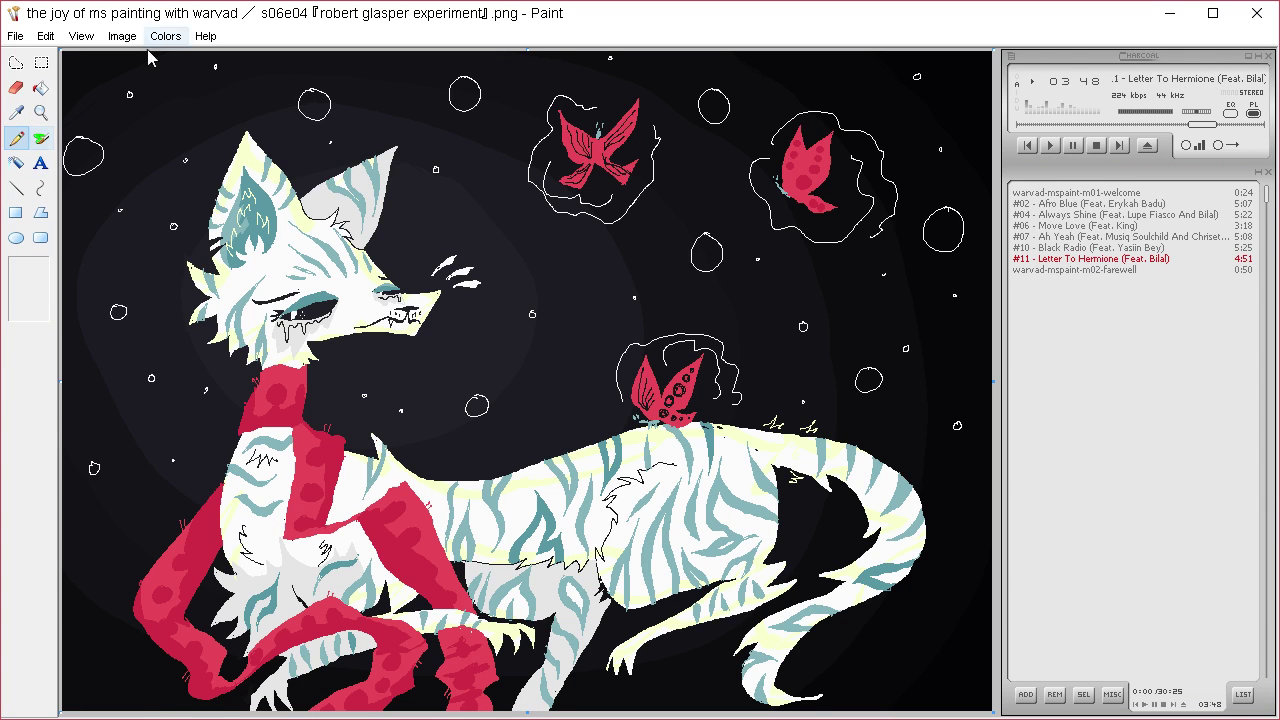
pyautogui.moveTo(173, 101); pyautogui.dragTo(174, 101)
pyautogui.moveTo(483, 337); pyautogui.dragTo(484, 337)
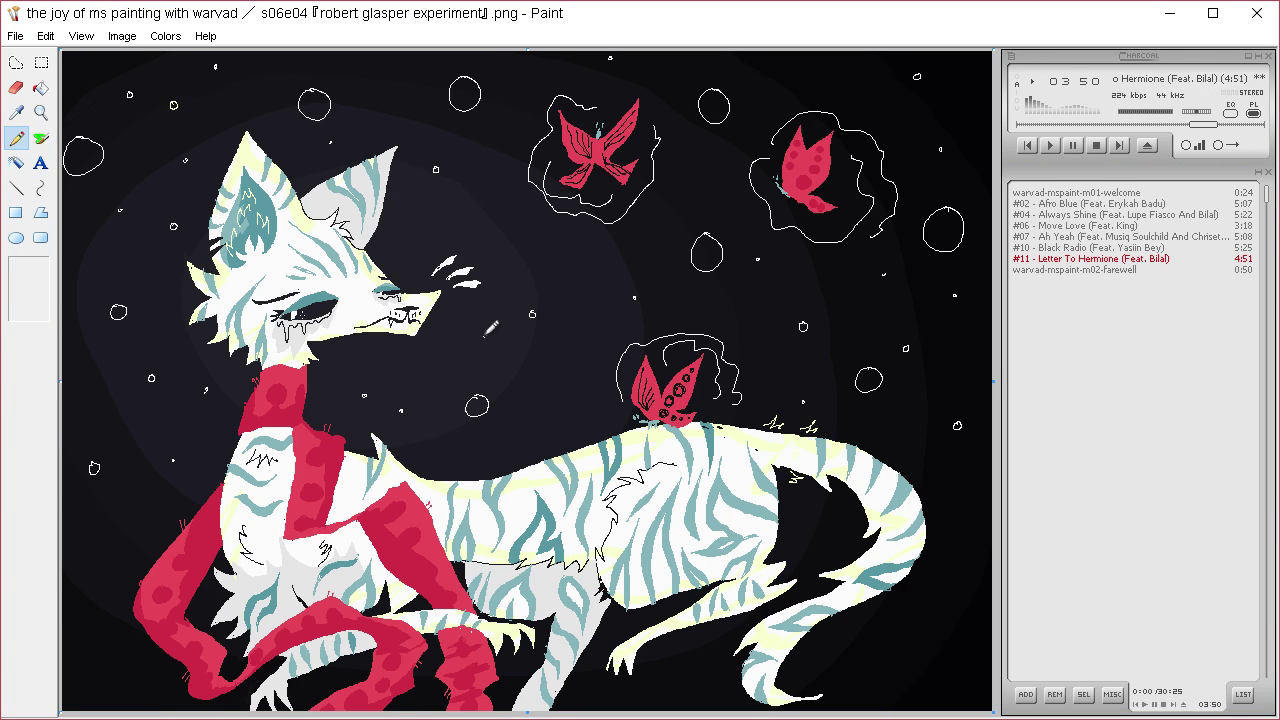
pyautogui.moveTo(559, 385); pyautogui.dragTo(560, 385)
pyautogui.moveTo(531, 432); pyautogui.dragTo(532, 432)
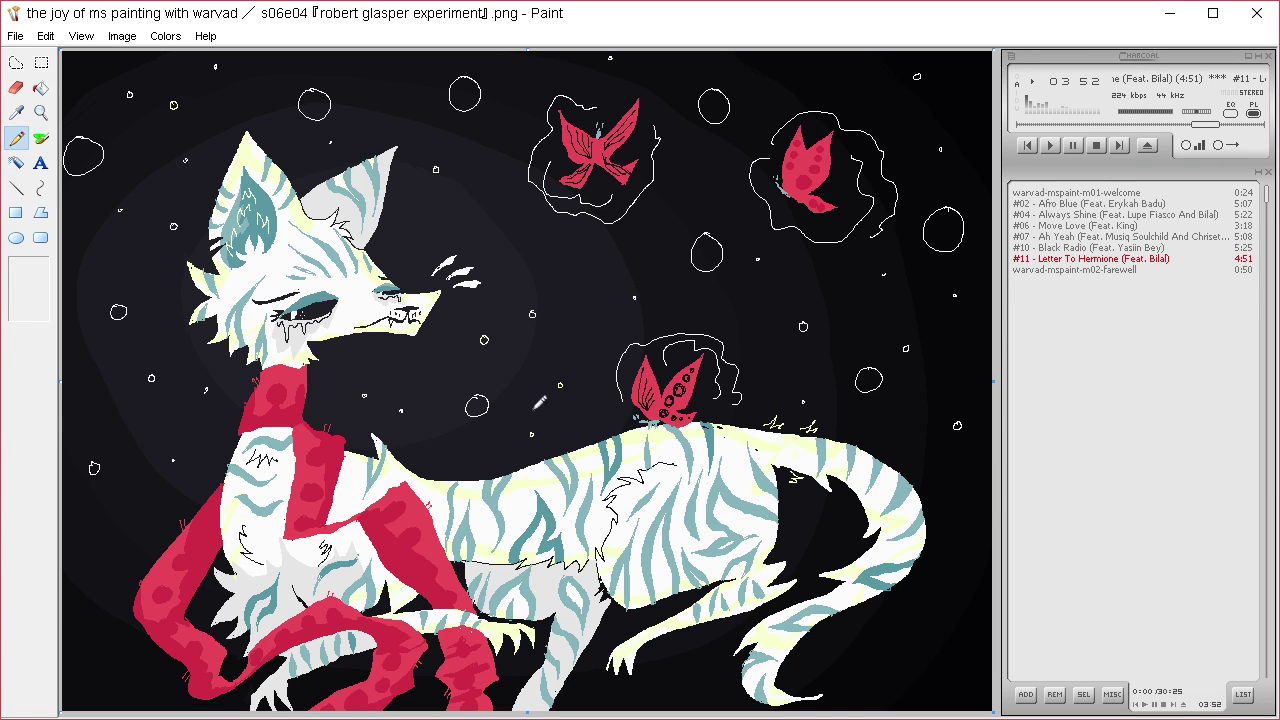
pyautogui.moveTo(406, 366); pyautogui.dragTo(407, 366)
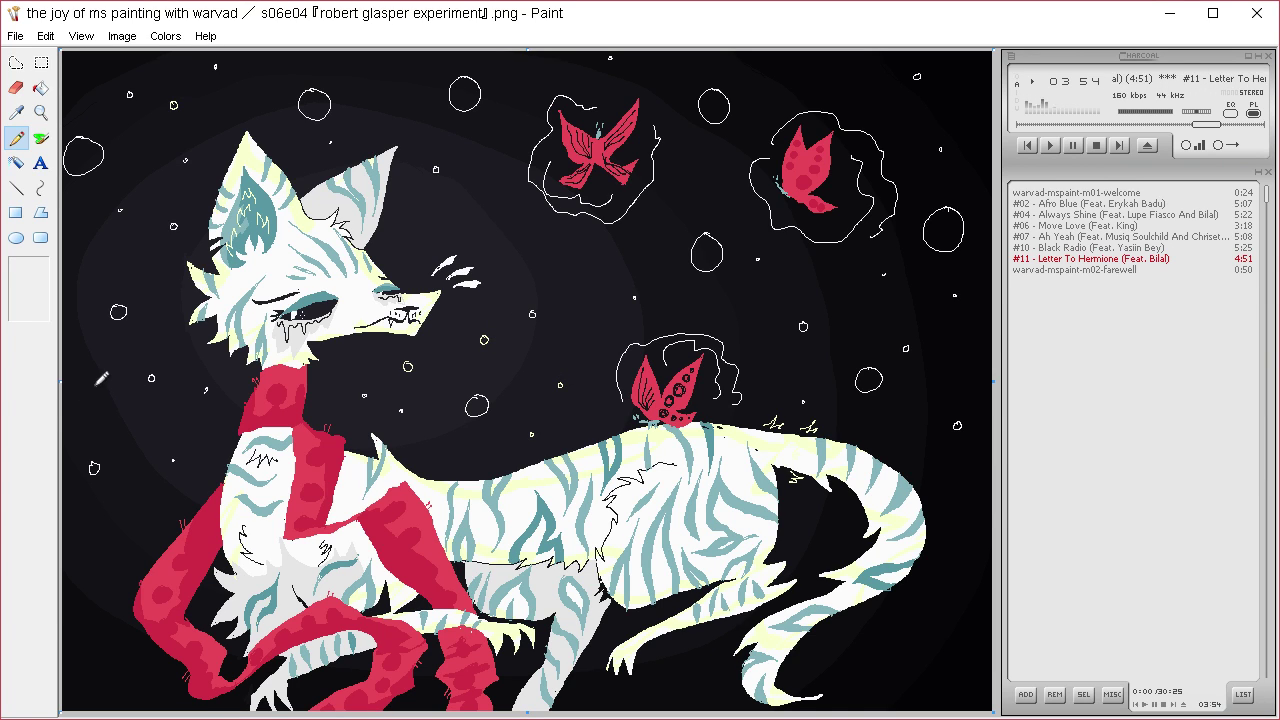
pyautogui.moveTo(103, 380); pyautogui.dragTo(128, 423)
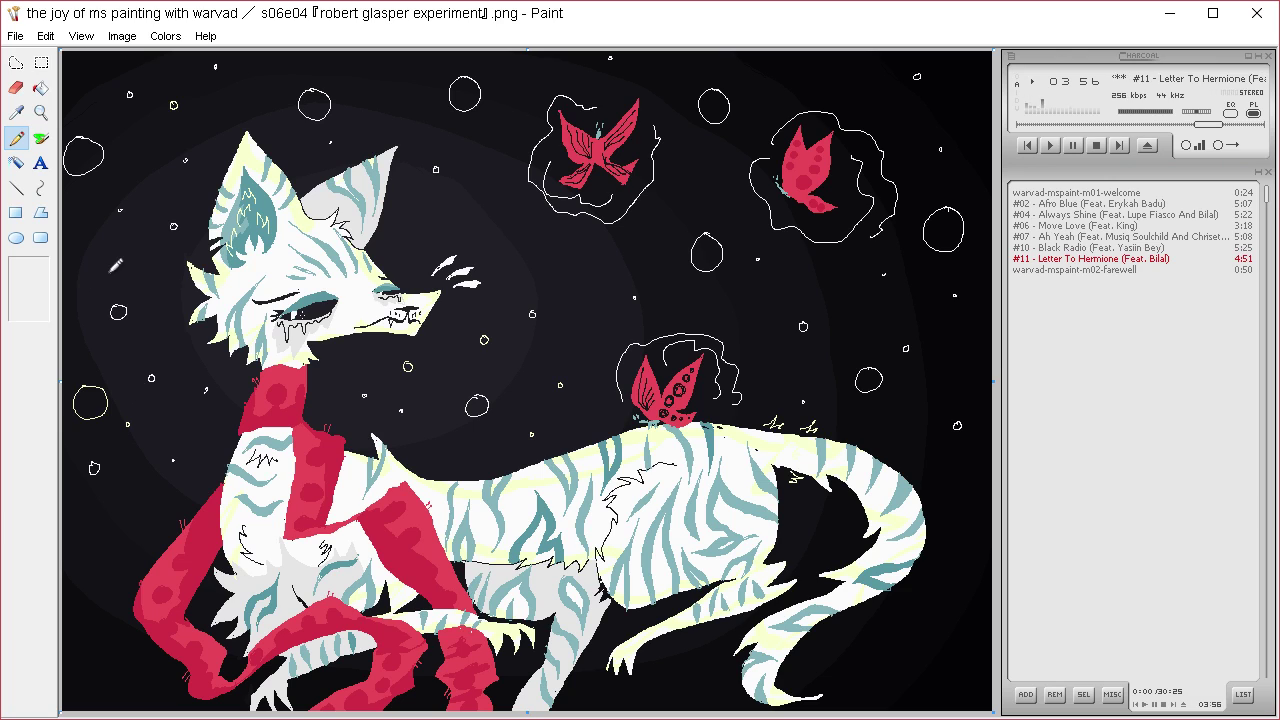
pyautogui.moveTo(919, 418)
pyautogui.mouseDown()
pyautogui.moveTo(836, 505)
pyautogui.moveTo(910, 533)
pyautogui.moveTo(950, 483)
pyautogui.moveTo(948, 437)
pyautogui.moveTo(909, 417)
pyautogui.moveTo(945, 383)
pyautogui.mouseUp()
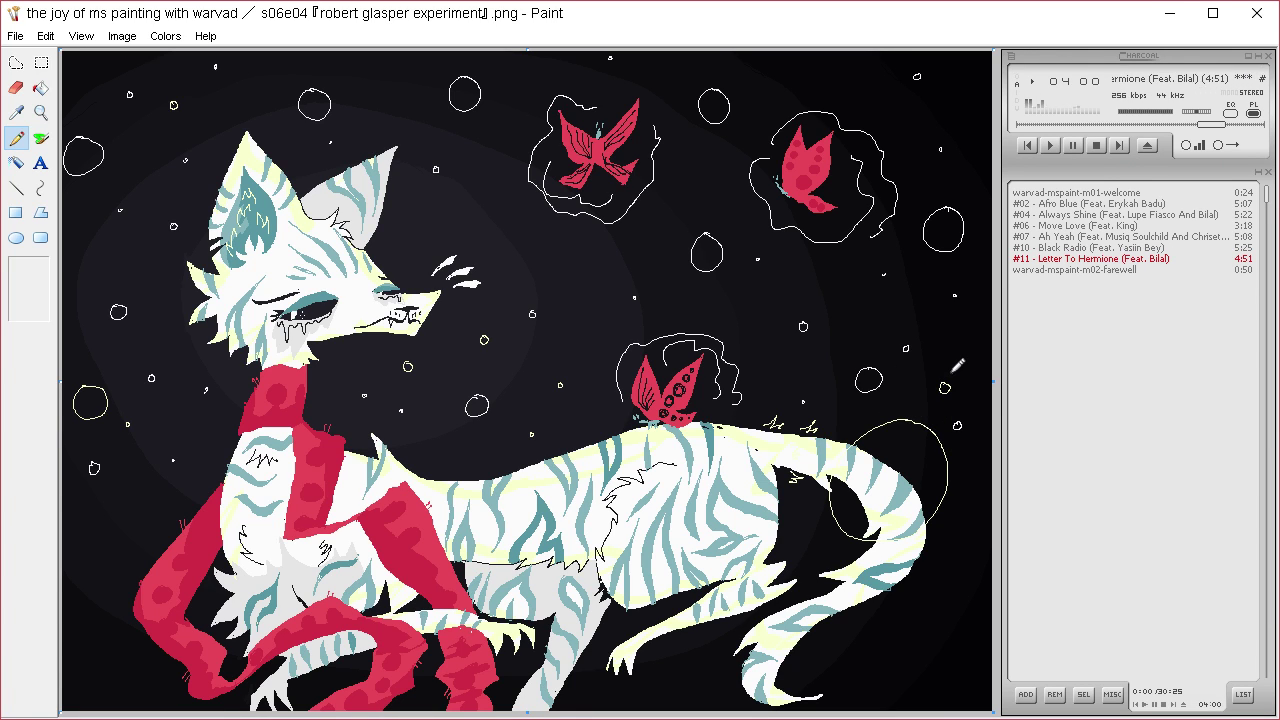
# - Pencil a large pale yellow ring overlapping the leftmost butterfly's outline, plus small rings and dots between the butterflies and around the backdrop's edges
pyautogui.moveTo(497, 183)
pyautogui.mouseDown()
pyautogui.moveTo(481, 261)
pyautogui.moveTo(548, 246)
pyautogui.moveTo(561, 190)
pyautogui.moveTo(539, 166)
pyautogui.moveTo(499, 164)
pyautogui.moveTo(483, 182)
pyautogui.moveTo(509, 160)
pyautogui.moveTo(472, 182)
pyautogui.moveTo(509, 236)
pyautogui.moveTo(554, 196)
pyautogui.moveTo(543, 163)
pyautogui.moveTo(510, 157)
pyautogui.mouseUp()
pyautogui.hotkey('ctrl', 'z')
pyautogui.moveTo(601, 270); pyautogui.dragTo(602, 271)
pyautogui.moveTo(536, 346); pyautogui.dragTo(537, 347)
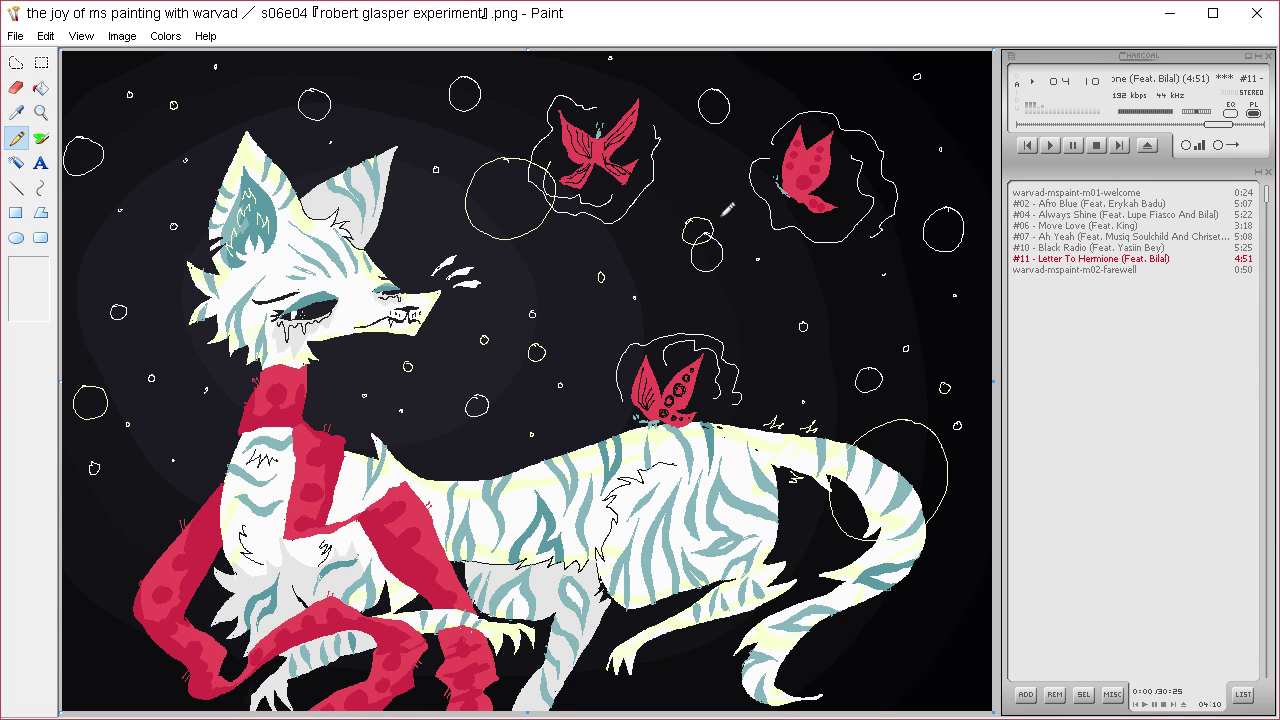
pyautogui.moveTo(711, 231); pyautogui.dragTo(712, 232)
pyautogui.moveTo(774, 291); pyautogui.dragTo(775, 292)
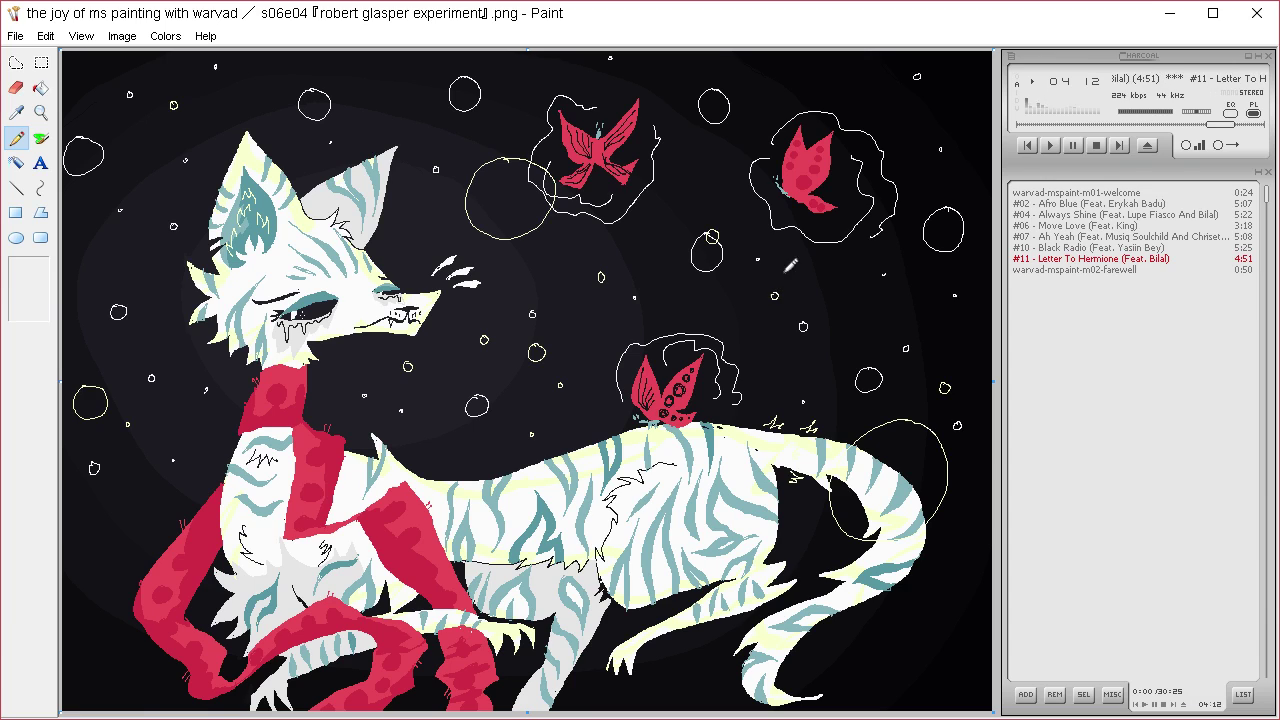
pyautogui.moveTo(957, 97); pyautogui.dragTo(958, 98)
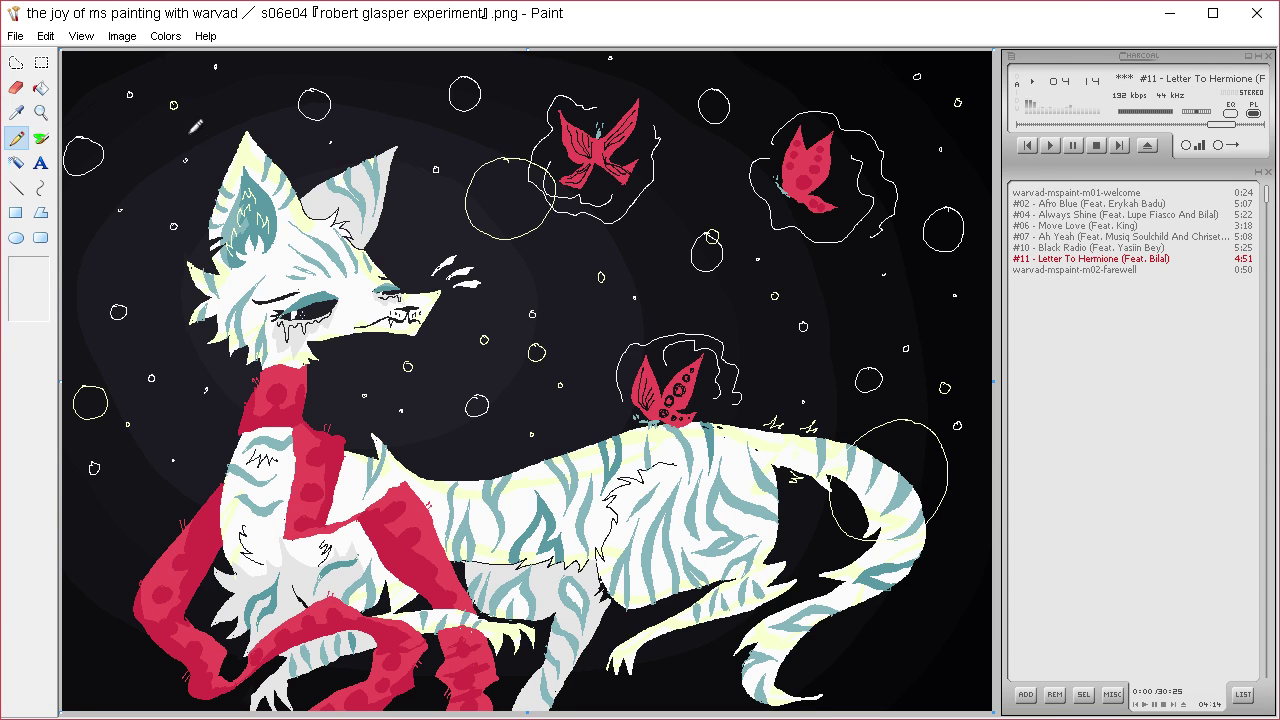
pyautogui.moveTo(85, 68); pyautogui.dragTo(86, 69)
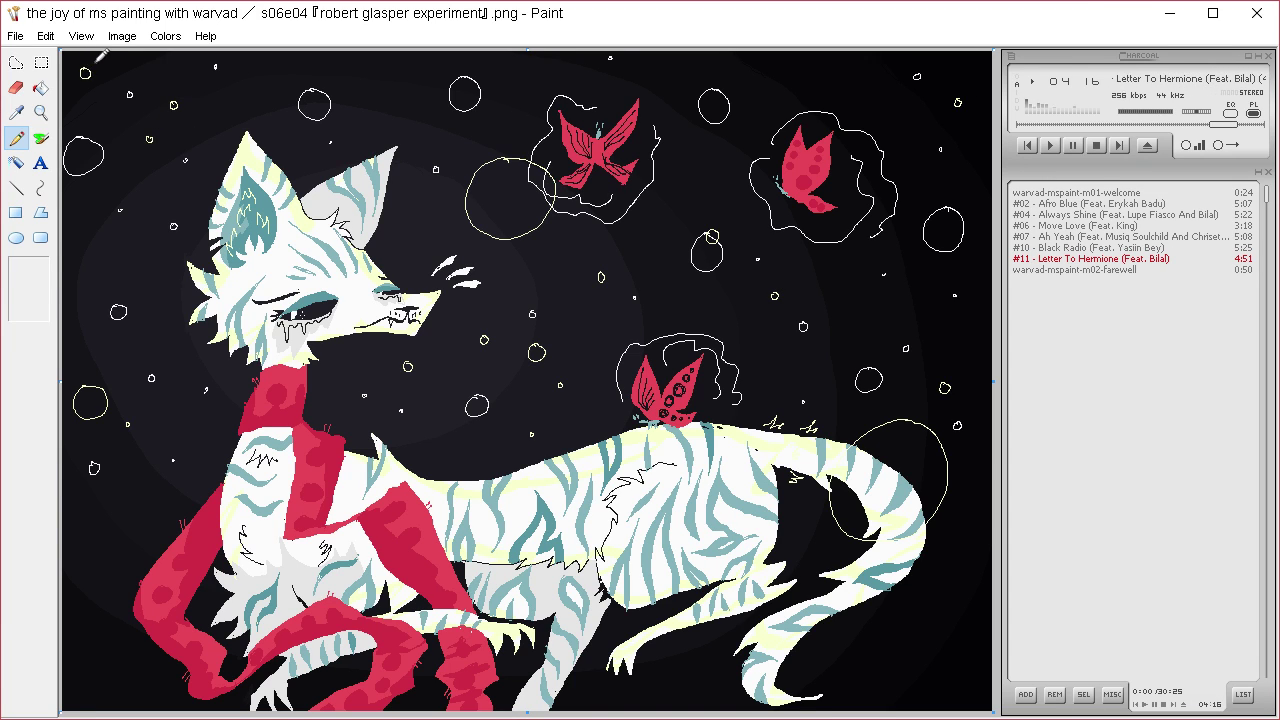
pyautogui.click(78, 274)
pyautogui.click(211, 434)
pyautogui.moveTo(125, 495); pyautogui.dragTo(126, 496)
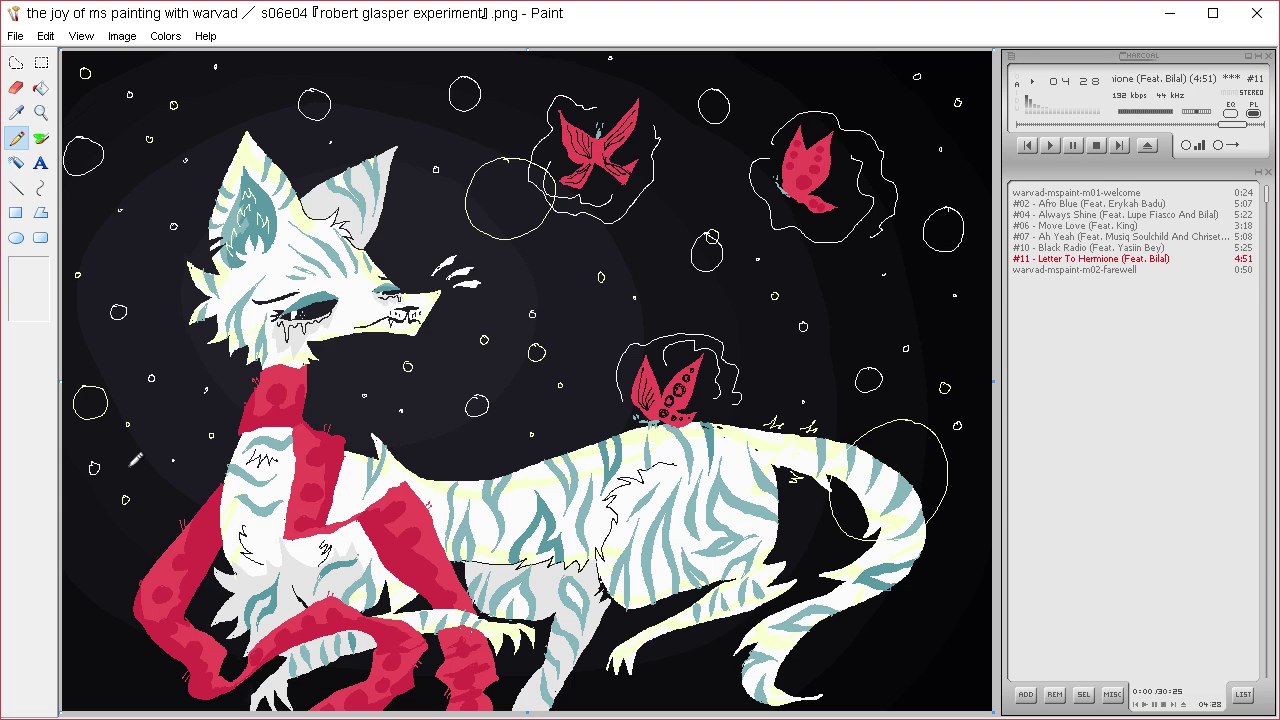
# - Sample the butterfly's crimson, lighten it to a pink with luminosity 202, and pencil a thin highlight along the upper-right butterfly's wing
pyautogui.click(16, 112)
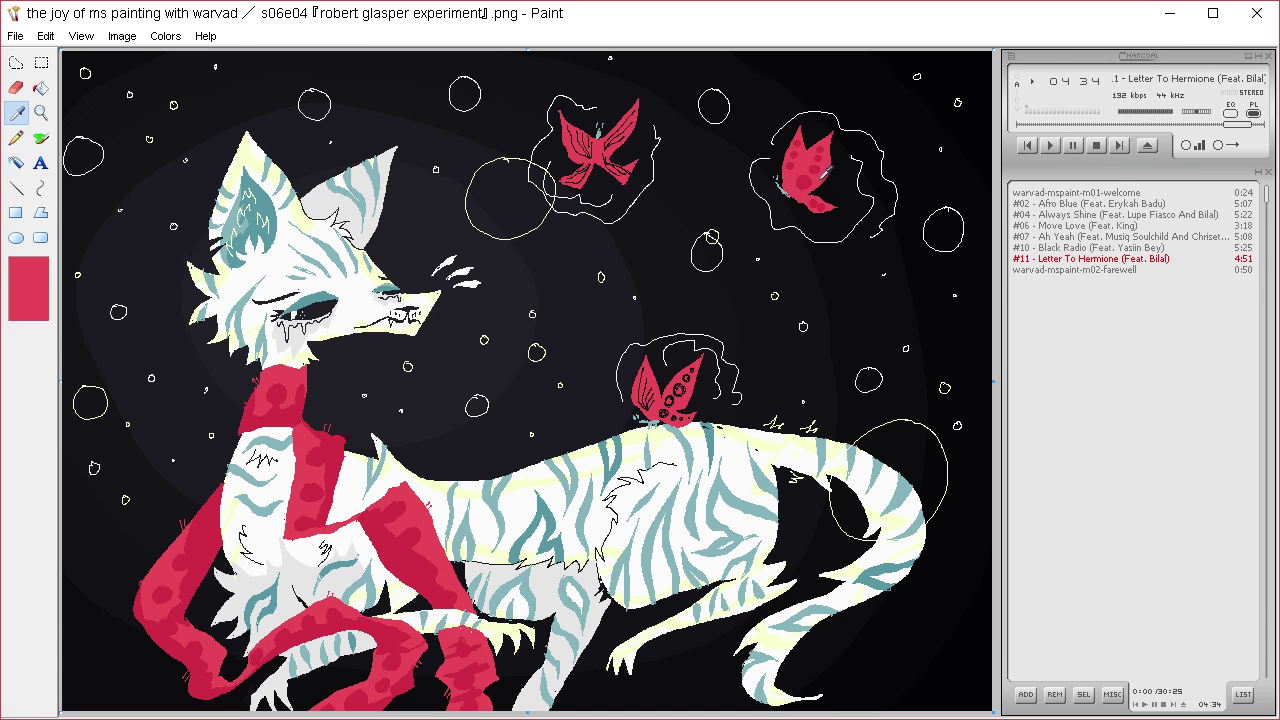
pyautogui.click(820, 180)
pyautogui.click(165, 36)
pyautogui.click(176, 62)
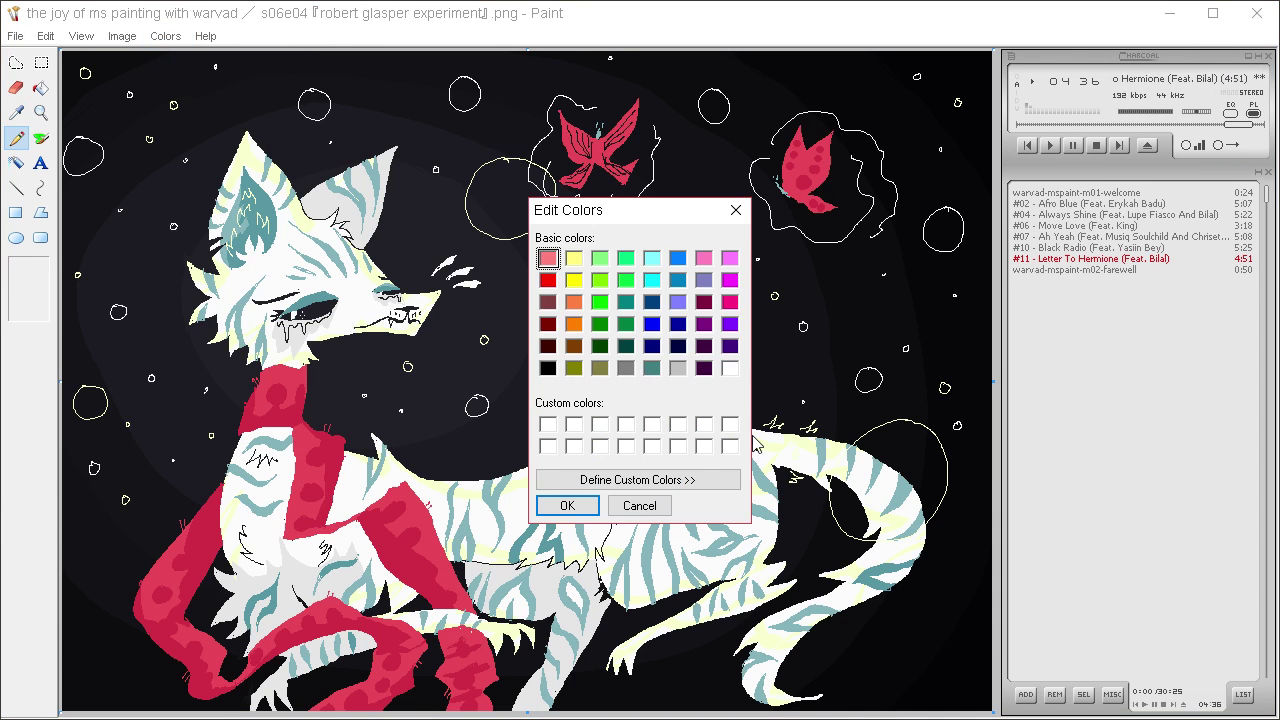
pyautogui.click(739, 480)
pyautogui.moveTo(967, 290); pyautogui.dragTo(967, 263)
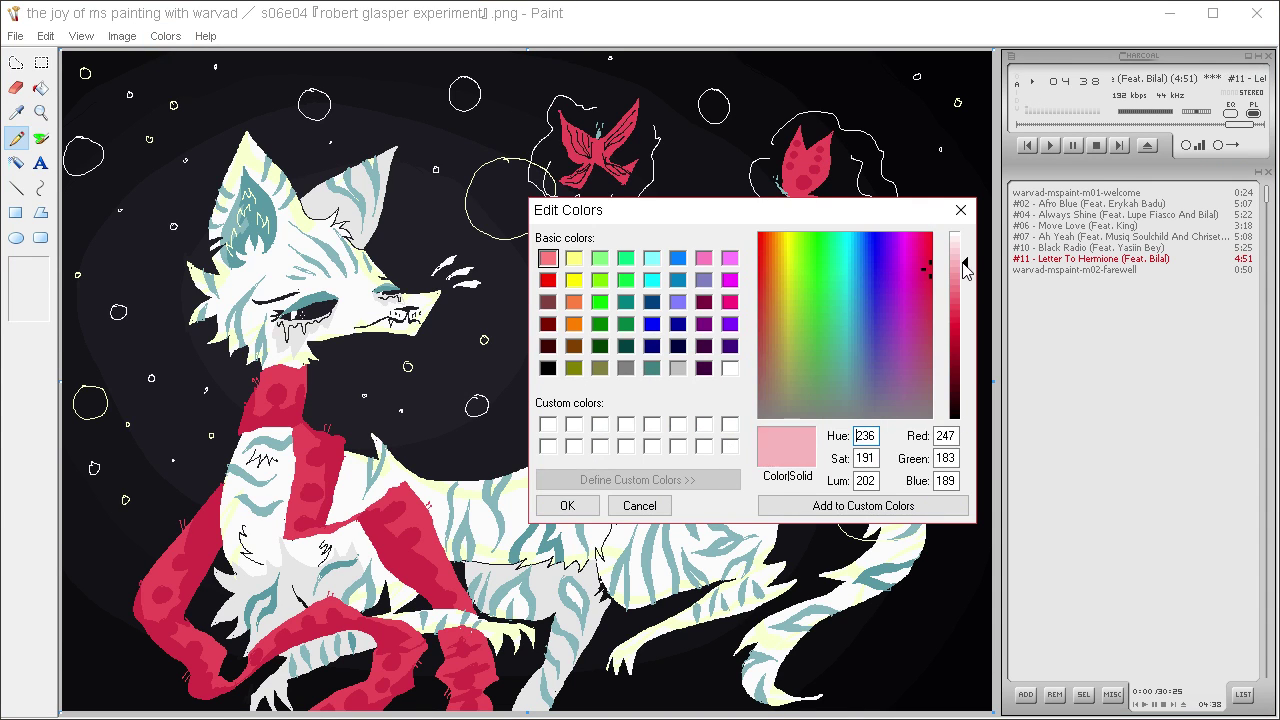
pyautogui.click(567, 505)
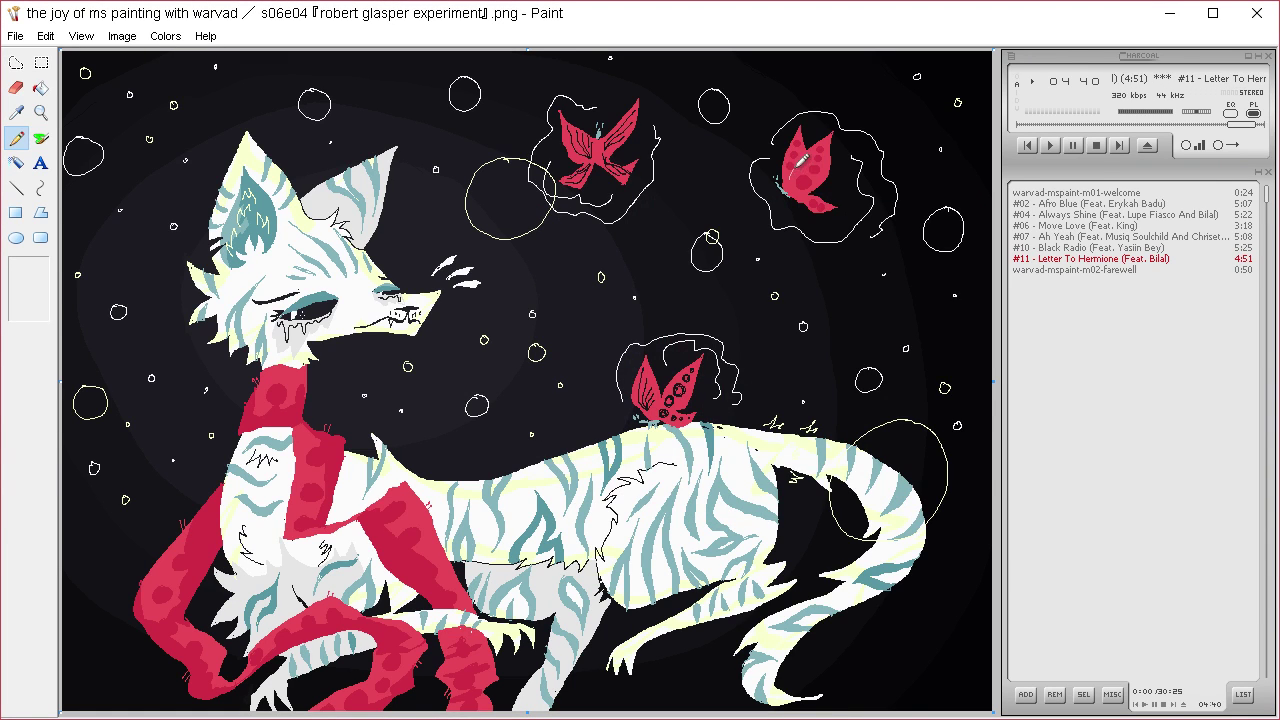
pyautogui.moveTo(797, 172); pyautogui.dragTo(838, 126)
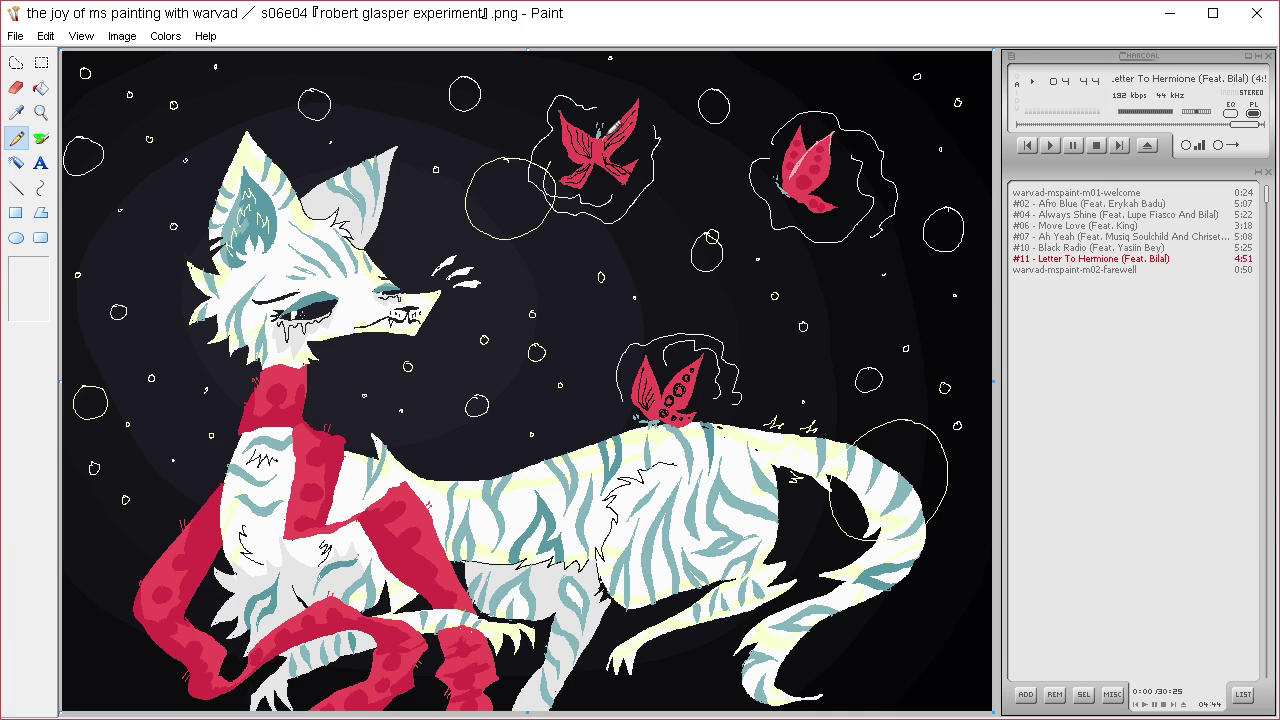